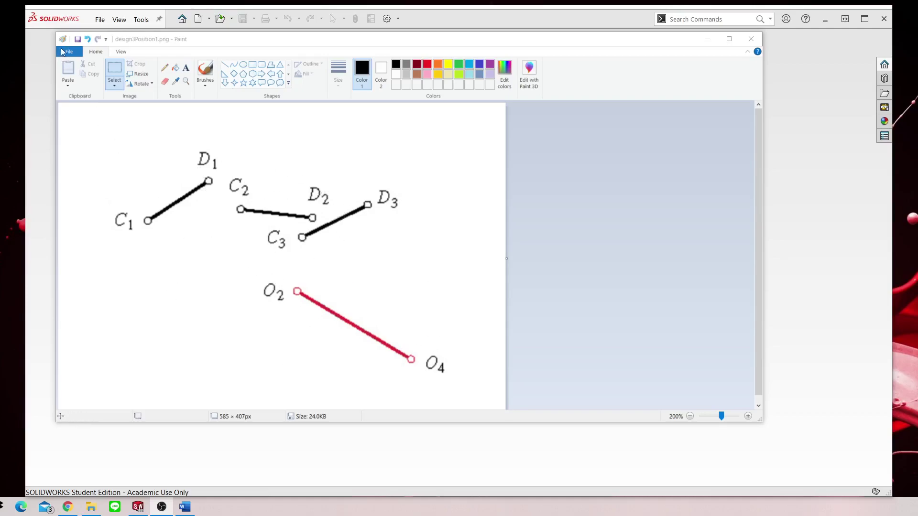
Close the Paint reference picture and create a new blank part document.
click(751, 40)
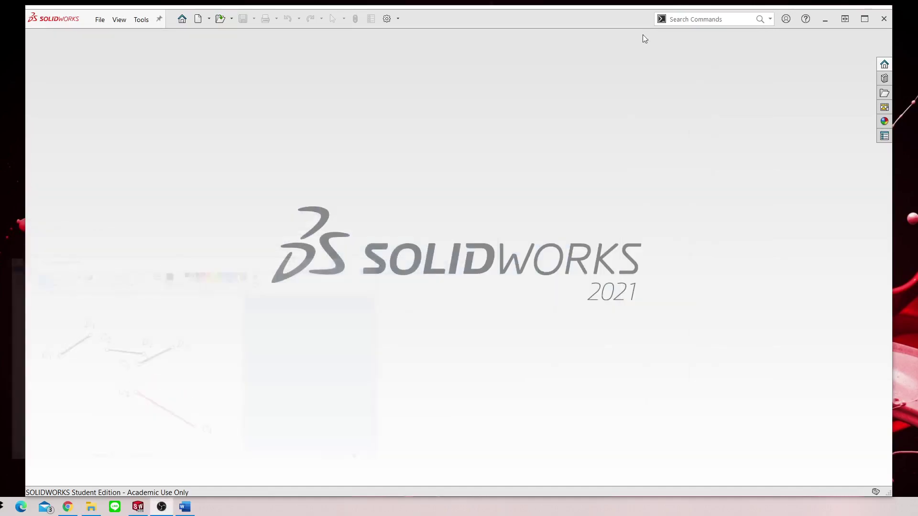
click(198, 20)
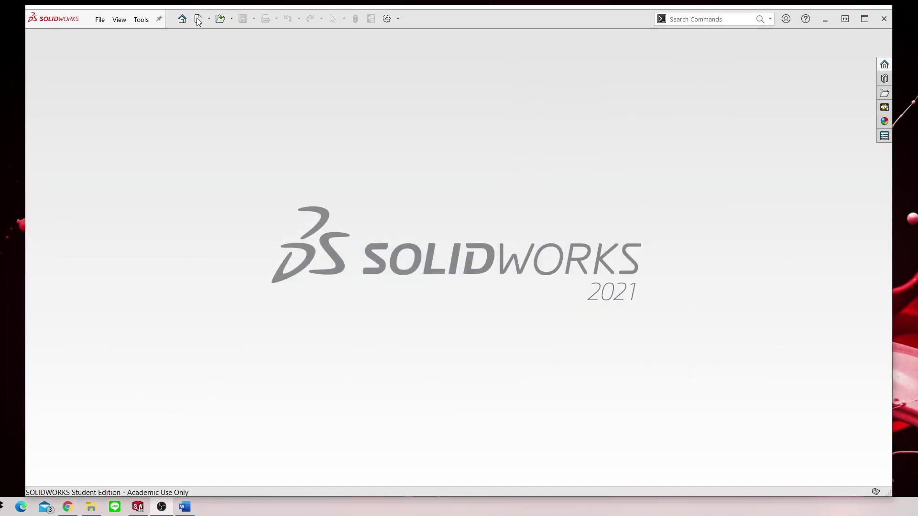
click(294, 189)
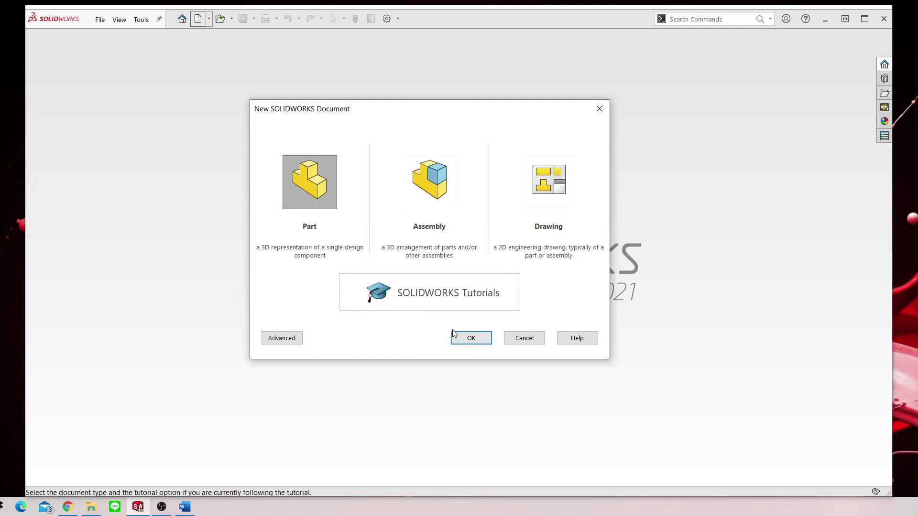
click(484, 338)
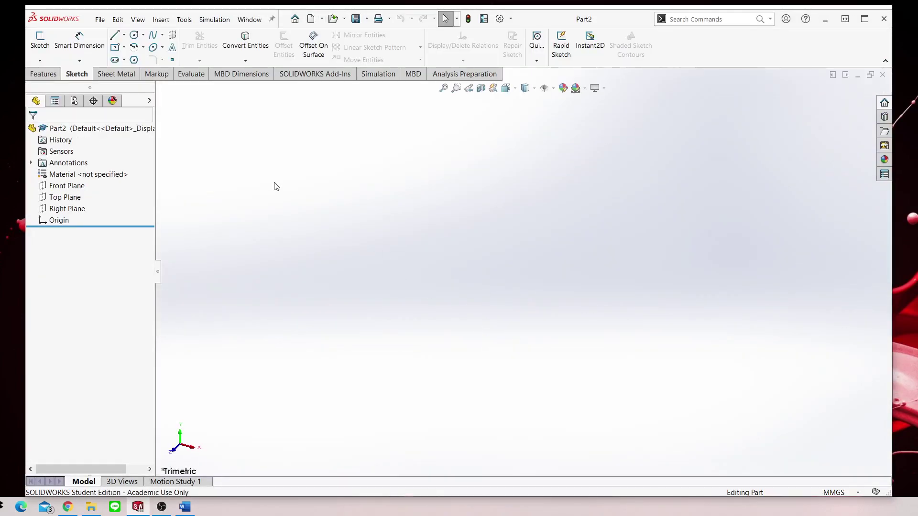
Sketch on the Front Plane and insert design3Position1.png as a sketch picture.
click(71, 189)
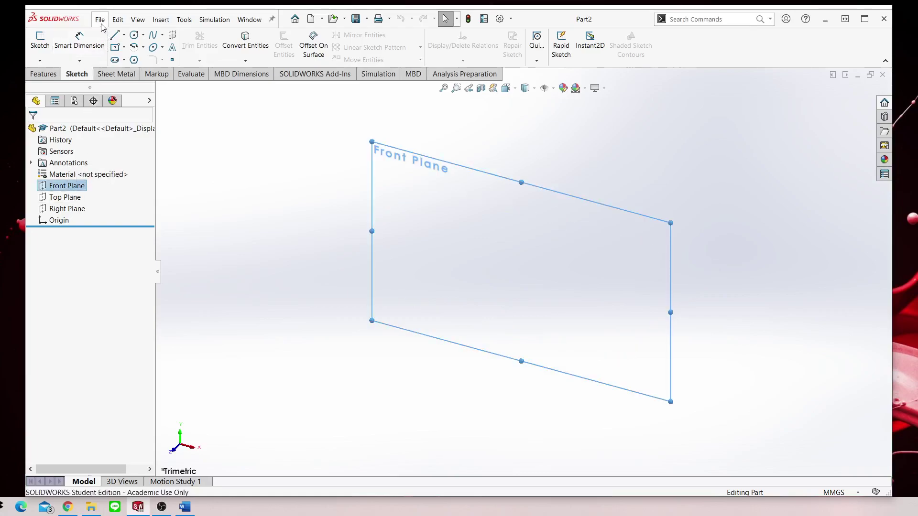
click(40, 43)
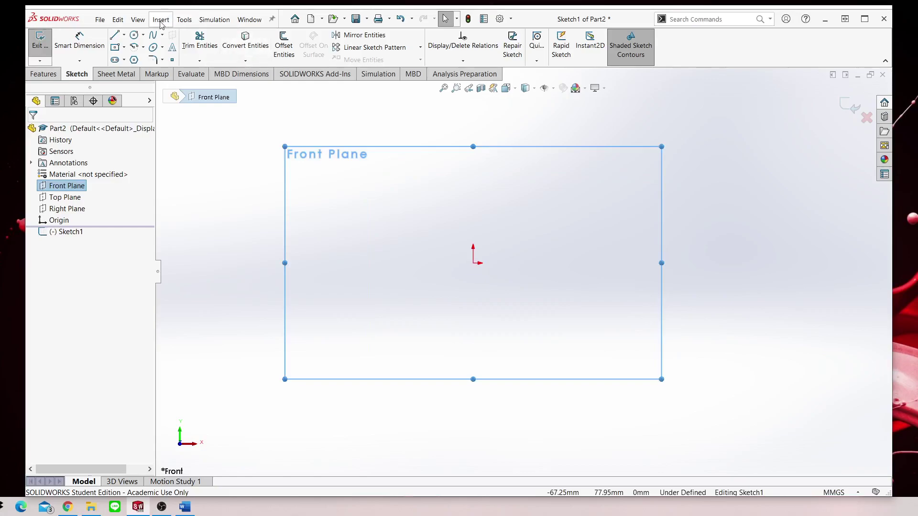
click(184, 20)
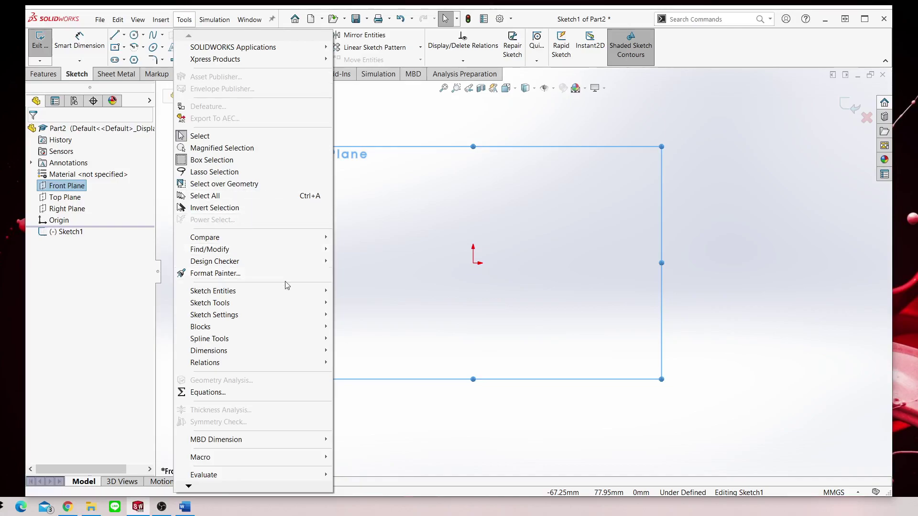
click(184, 19)
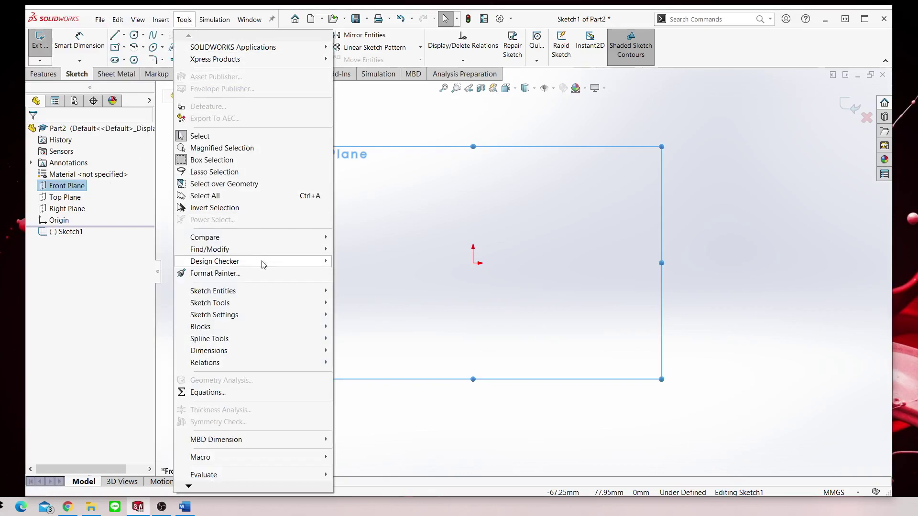
mouse_move(210, 303)
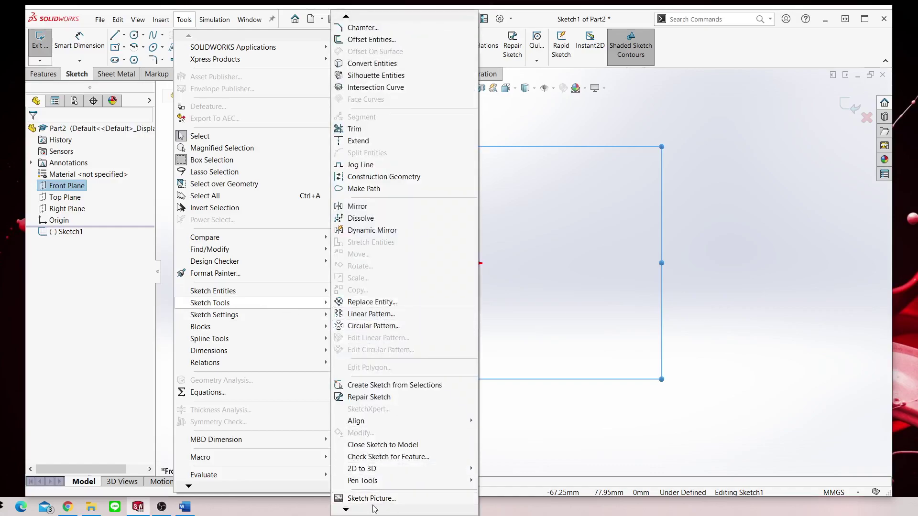
scroll(374, 509, down, 1)
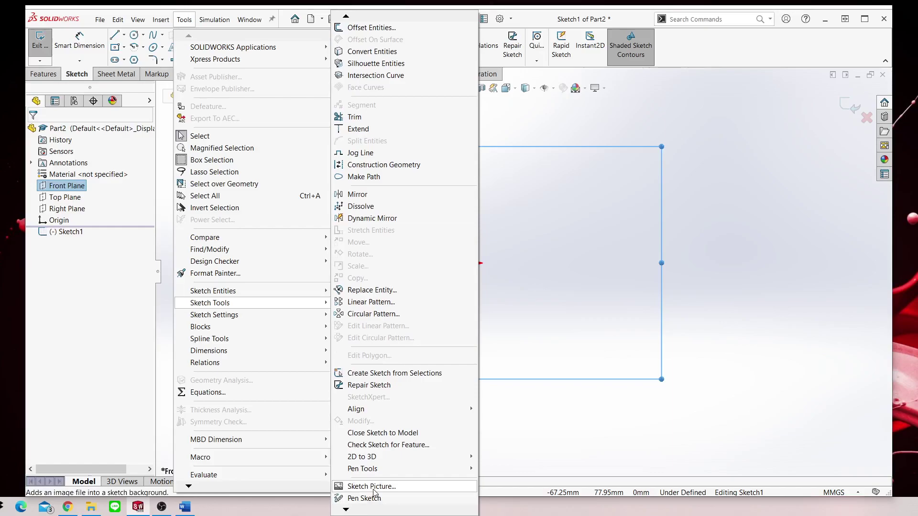
click(410, 487)
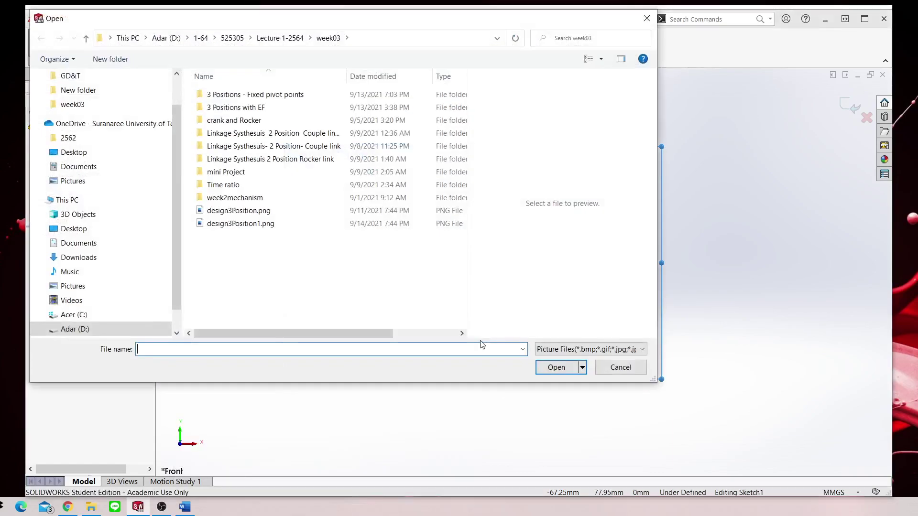
click(243, 228)
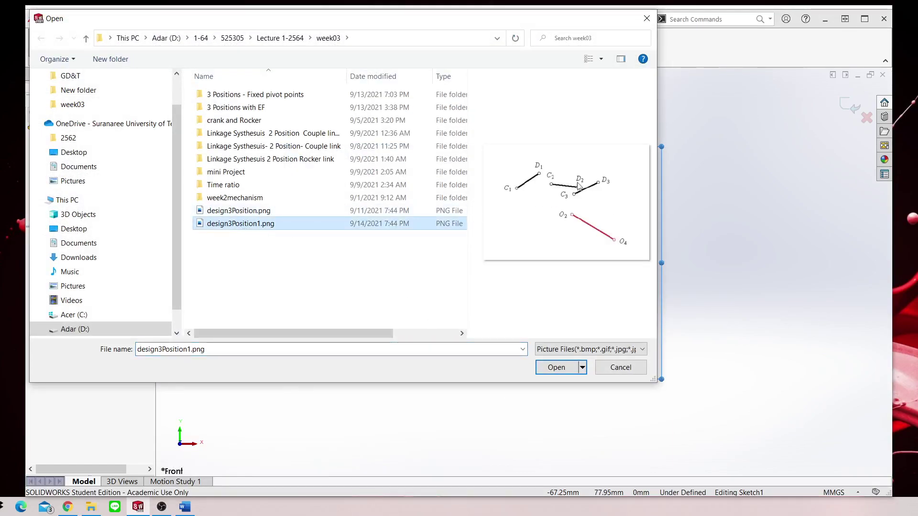
click(557, 368)
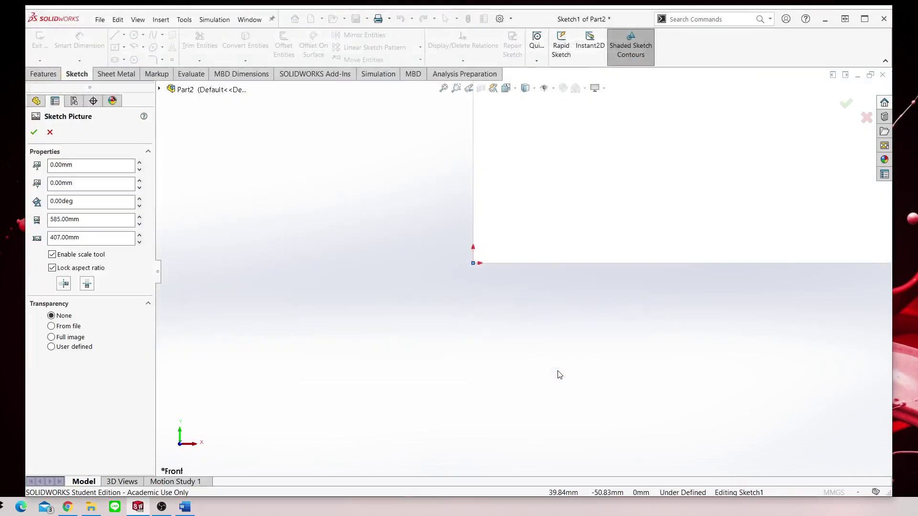
Resize the linkage picture to 500 mm wide with locked aspect ratio and accept it.
click(443, 88)
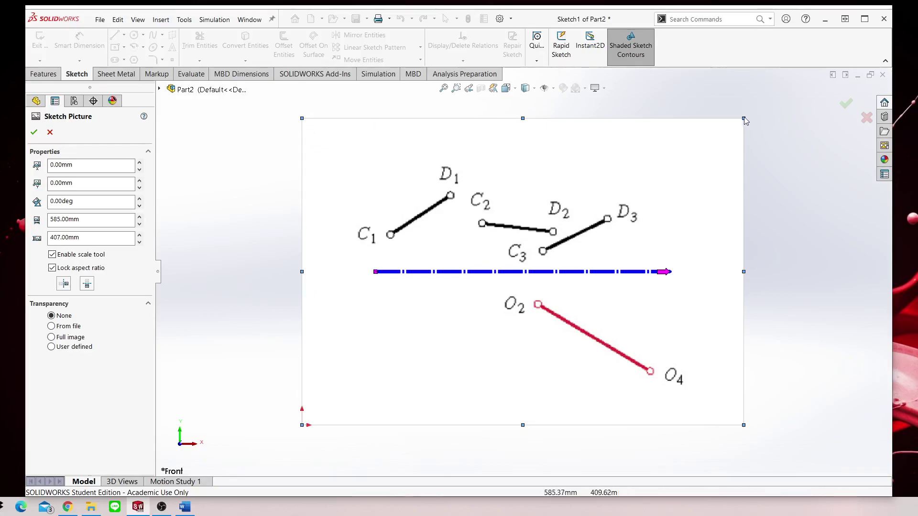
mouse_move(743, 118)
mouse_down()
mouse_move(646, 185)
mouse_move(672, 170)
mouse_move(655, 182)
mouse_move(676, 177)
mouse_up()
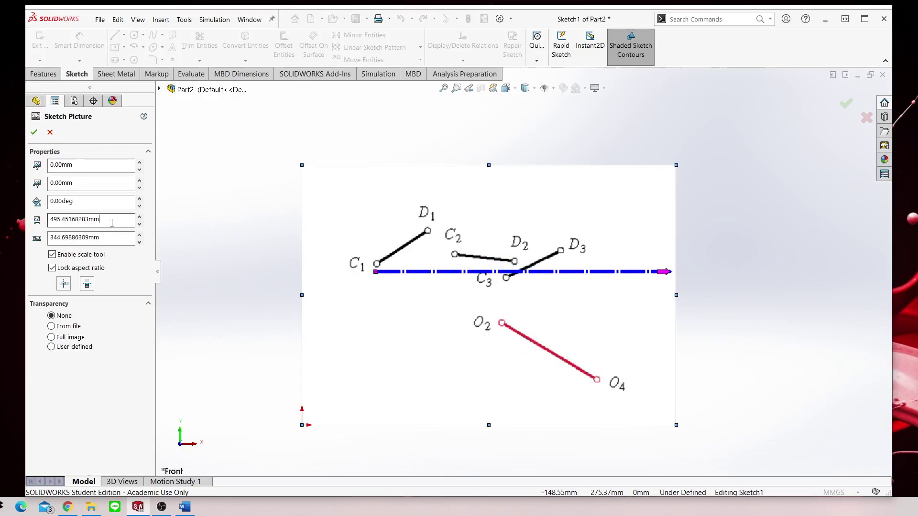
click(53, 220)
text(500)
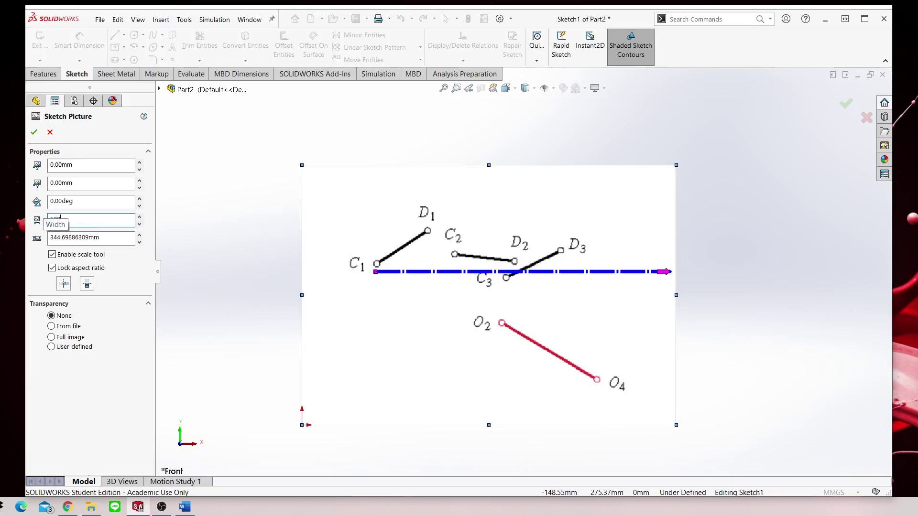
key(Return)
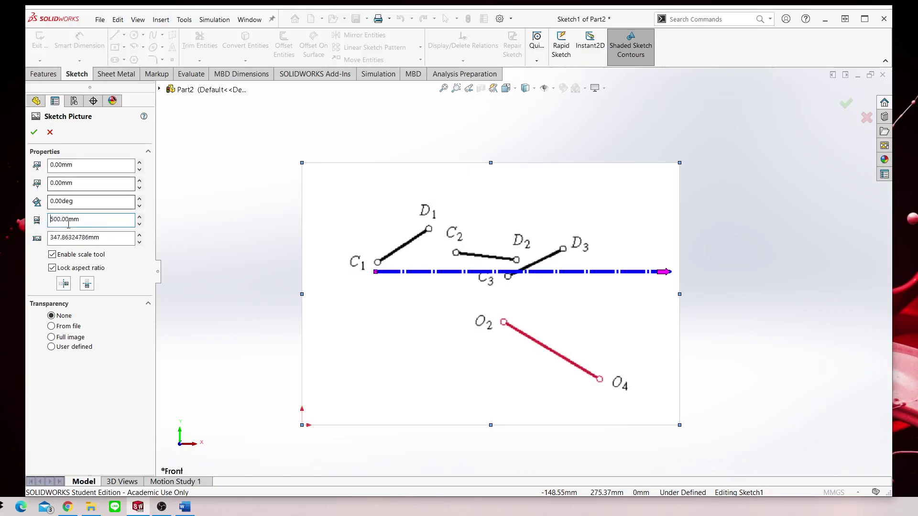
click(53, 237)
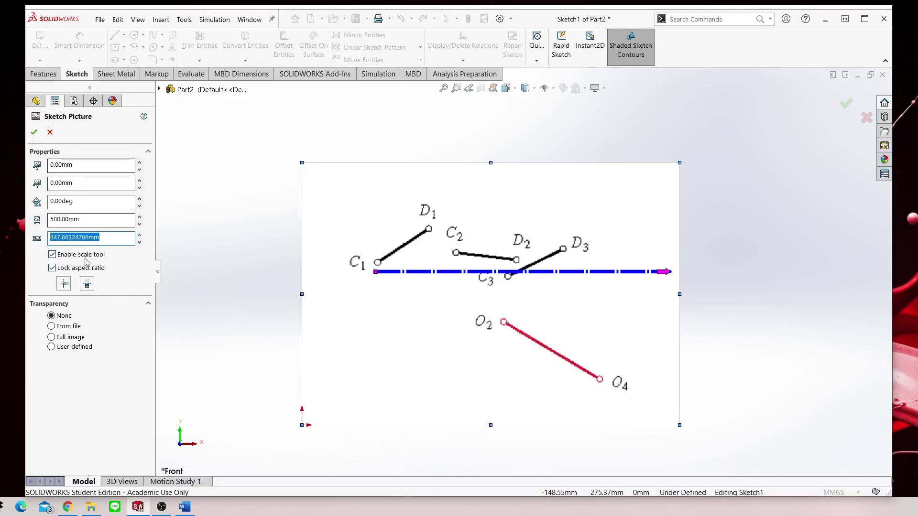
click(79, 219)
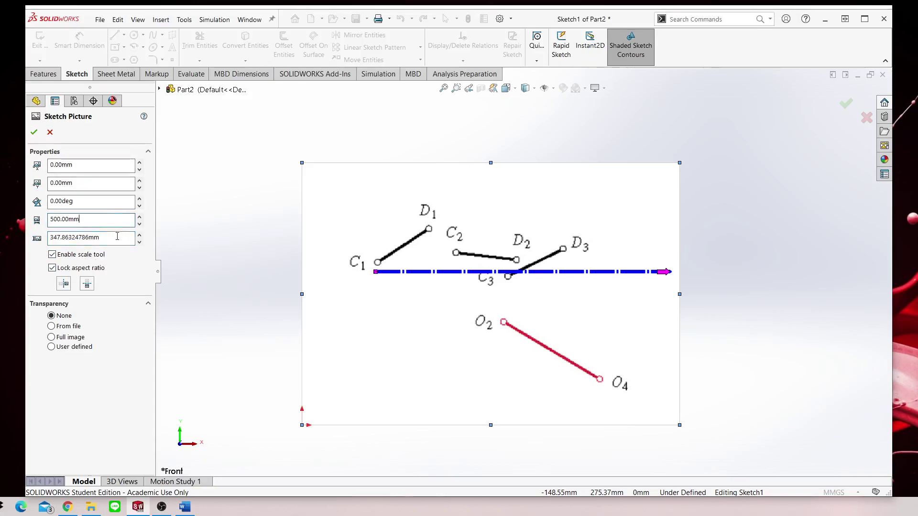
click(33, 134)
Exit the sketch, save over 3-position-fixed.SLDPRT, and close the part.
click(850, 105)
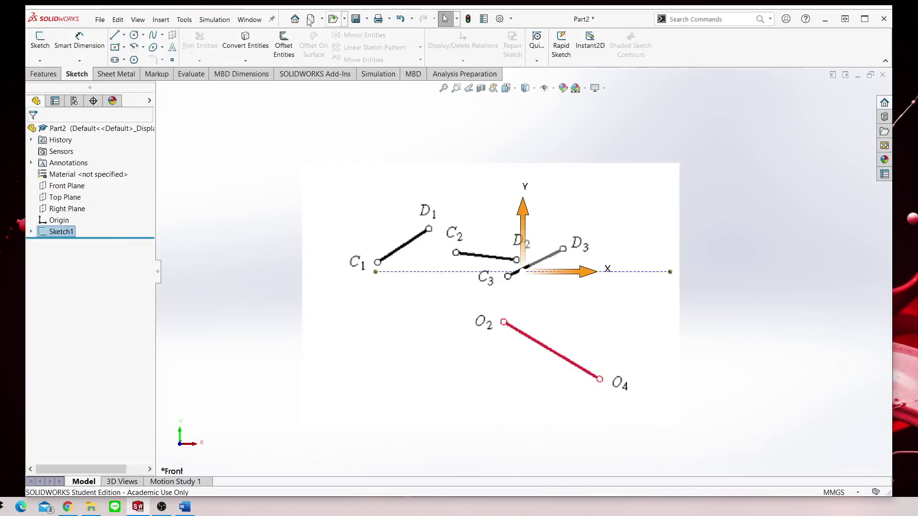
click(356, 22)
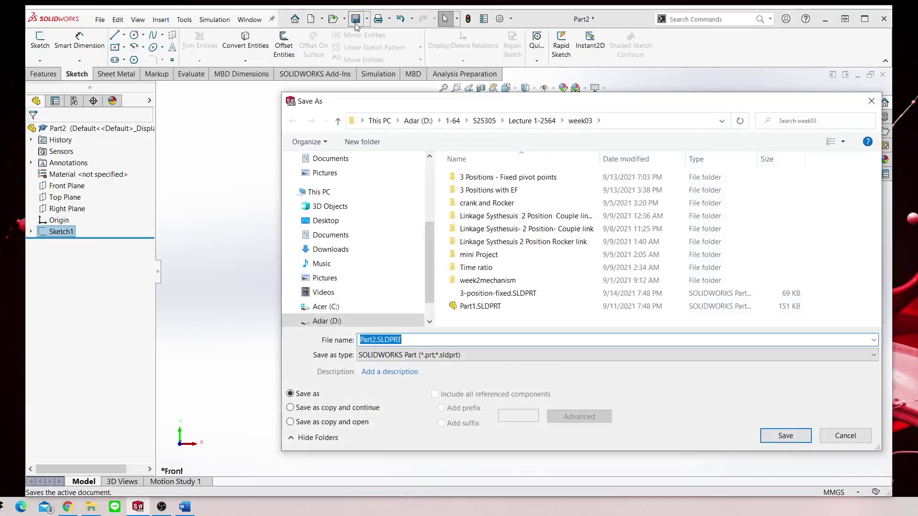
click(525, 294)
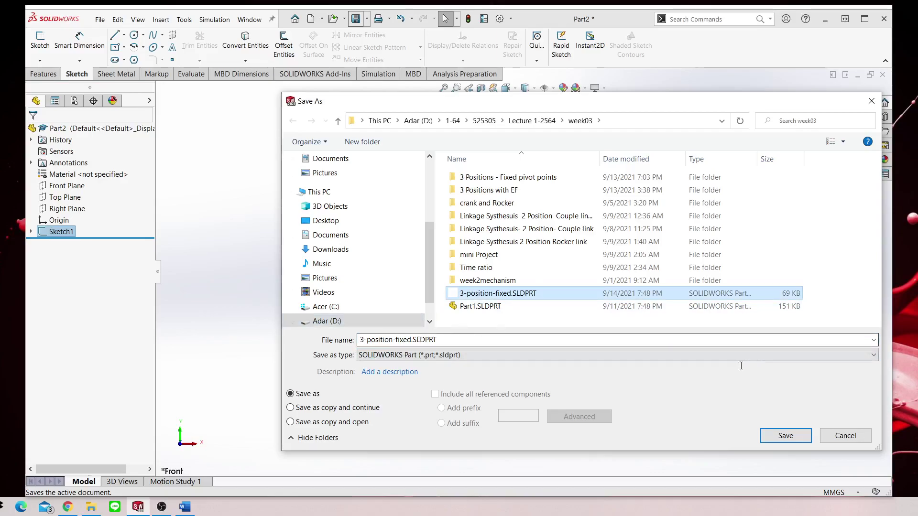
click(785, 436)
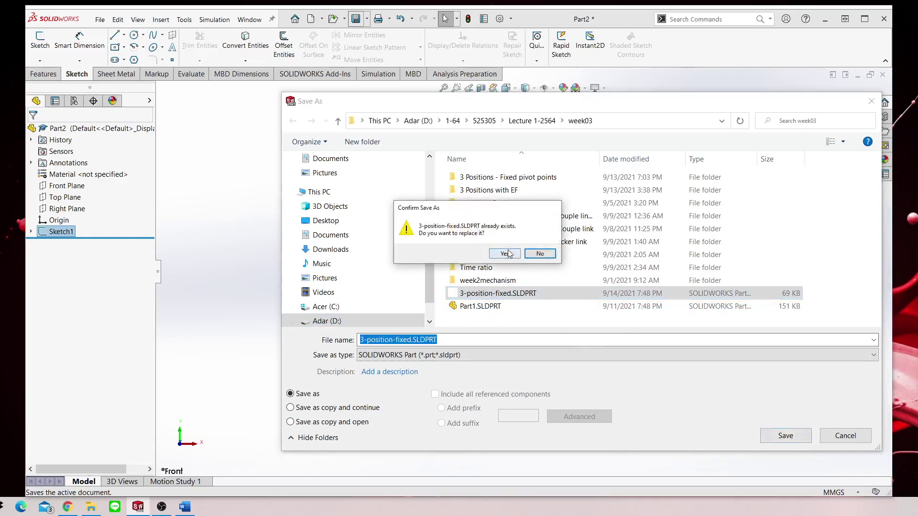
click(506, 253)
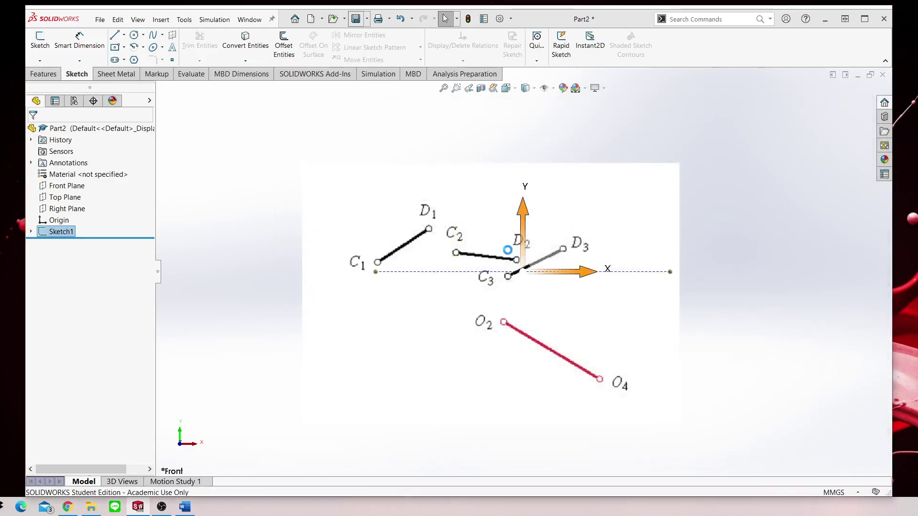
click(542, 122)
click(881, 75)
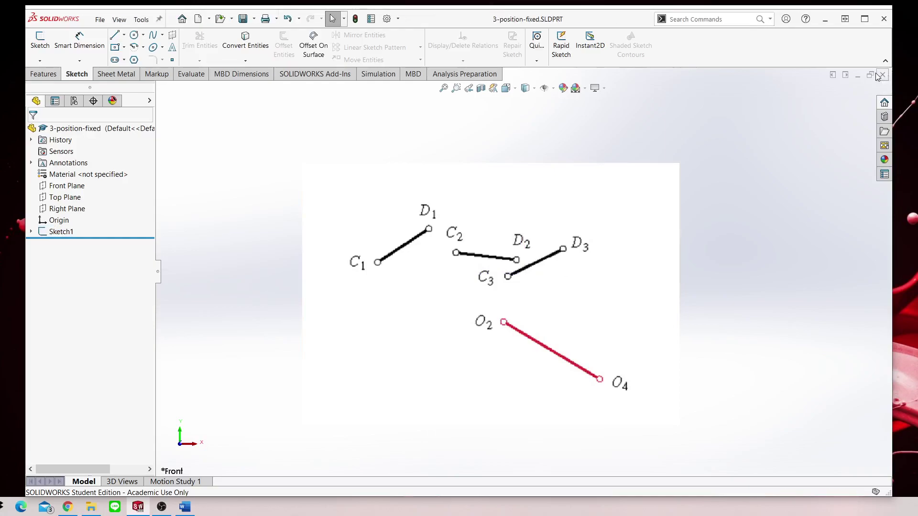
Create a new assembly document.
click(198, 21)
click(425, 186)
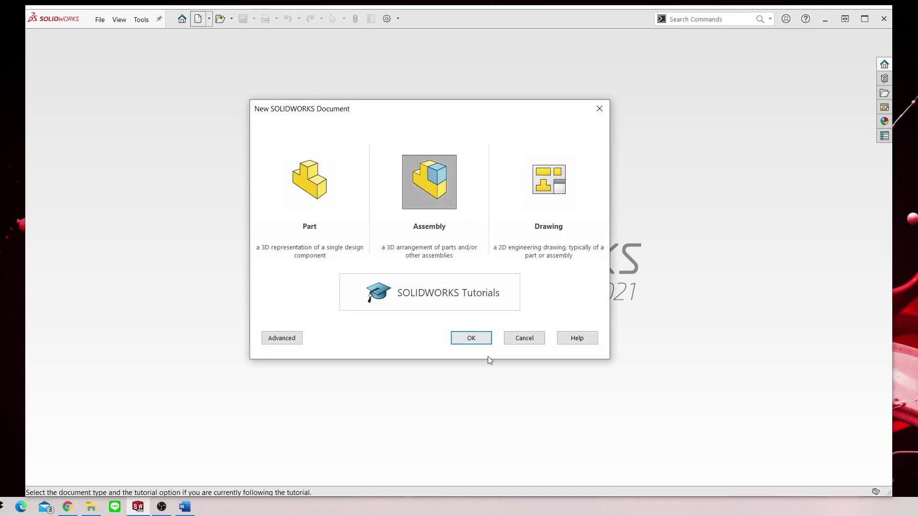
click(466, 338)
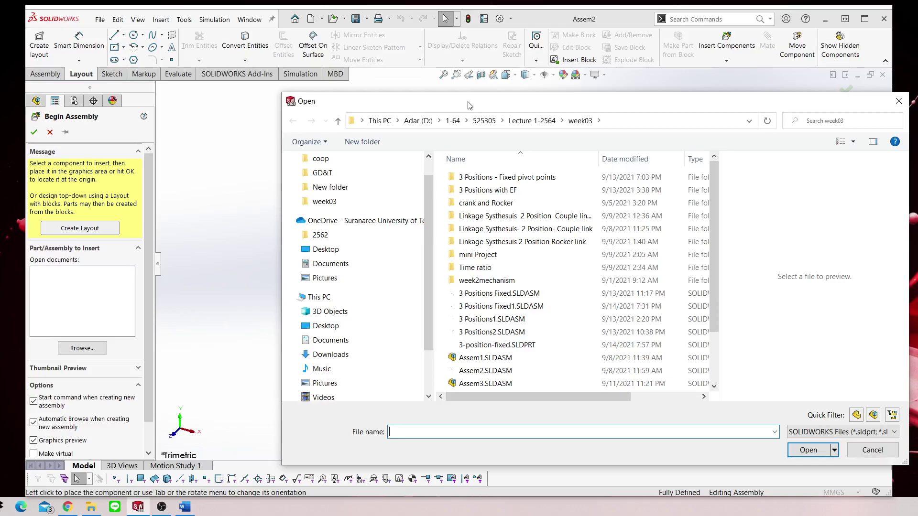
Insert 3-position-fixed.SLDPRT and place it as the assembly's first component.
drag(468, 104, 382, 96)
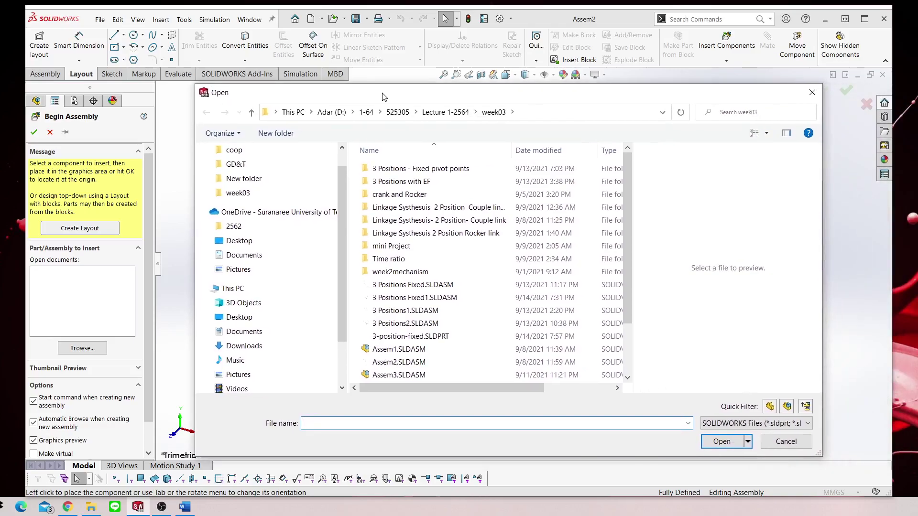
click(442, 298)
click(442, 288)
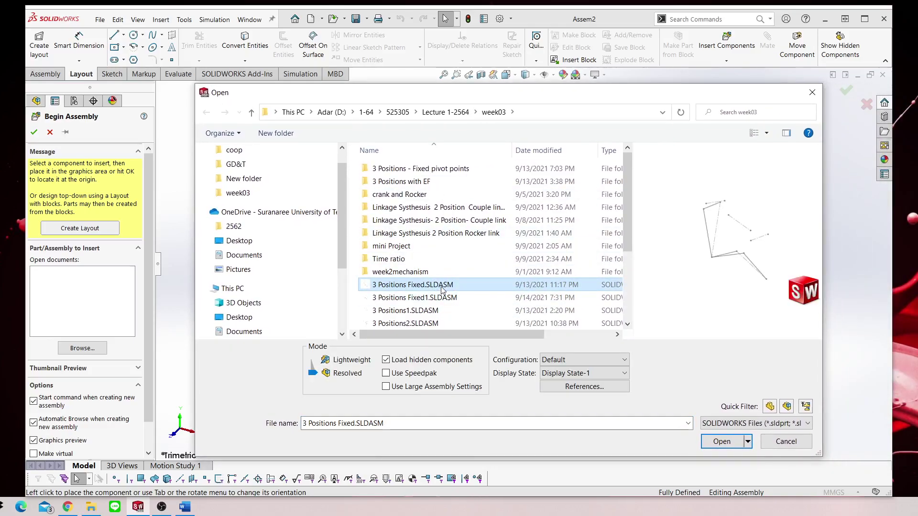
scroll(441, 289, down, 1)
click(437, 310)
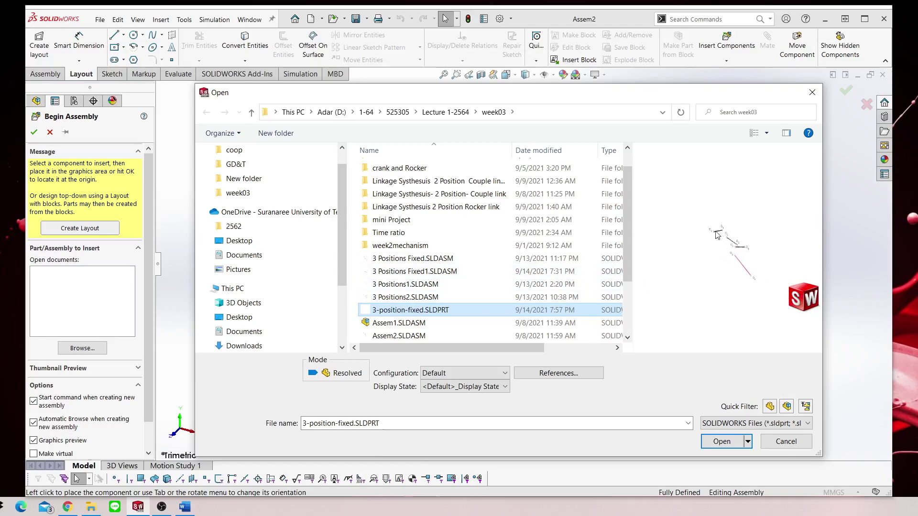
click(723, 441)
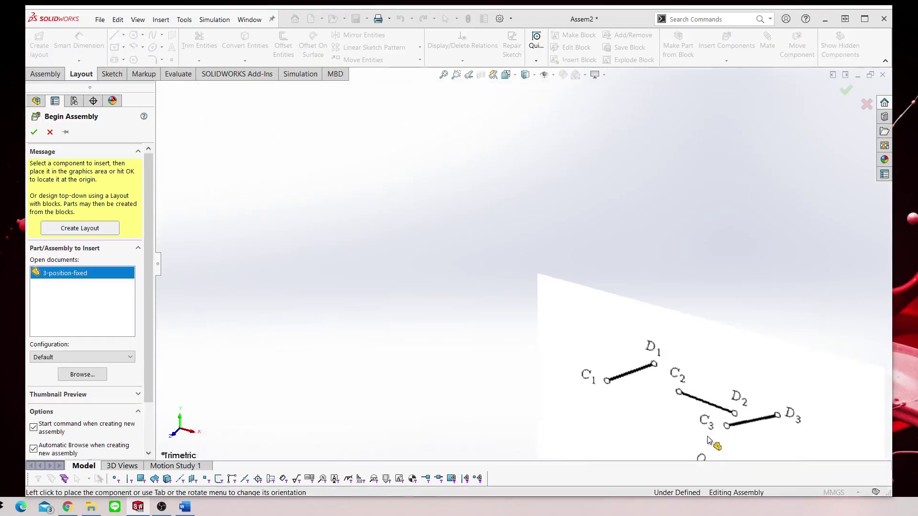
click(536, 299)
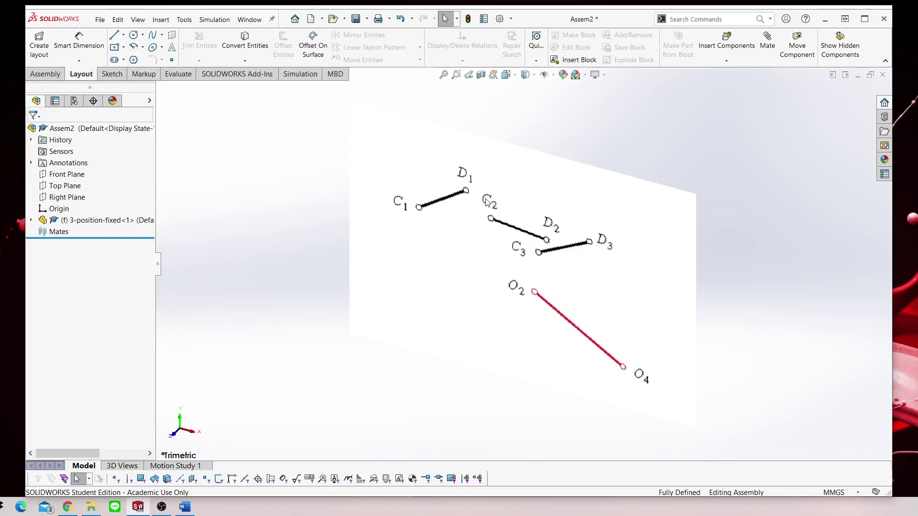
Start a layout in Front view and draw centerline C1–D1 dimensioned to 83 mm.
click(36, 57)
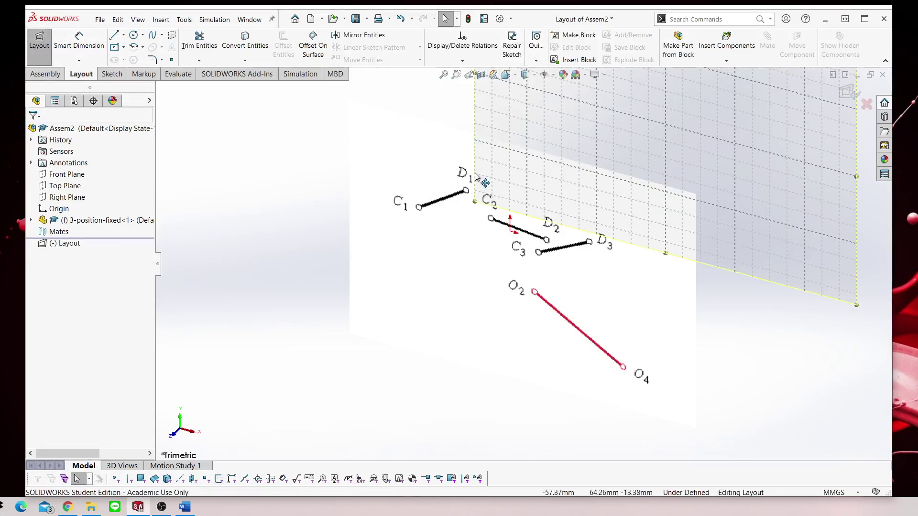
key(ctrl+1)
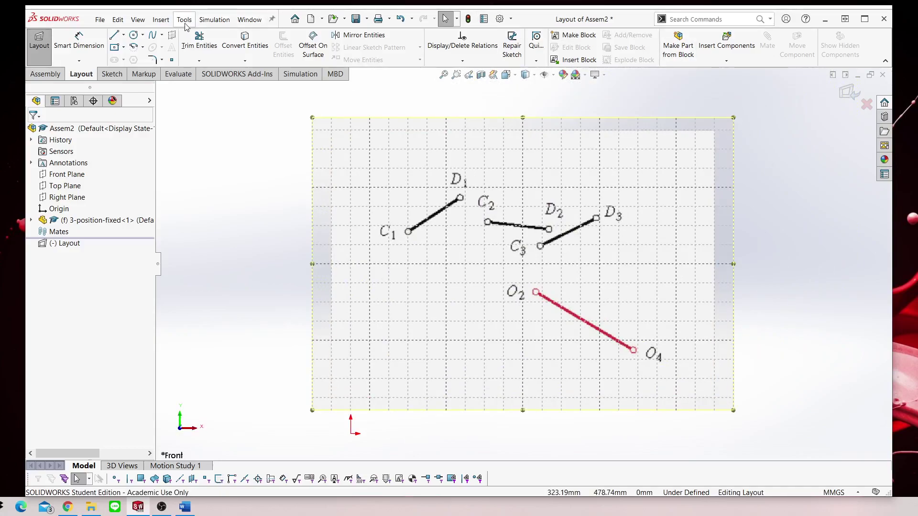
click(123, 36)
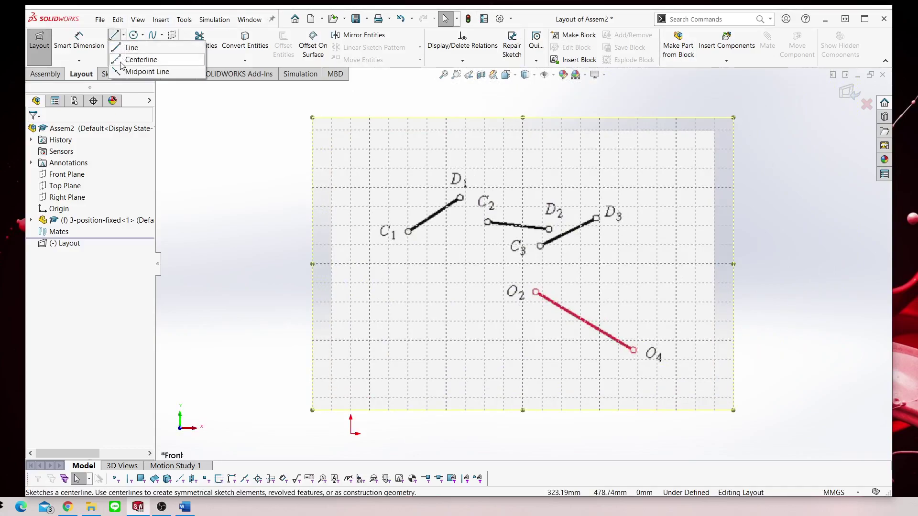
click(142, 59)
click(410, 233)
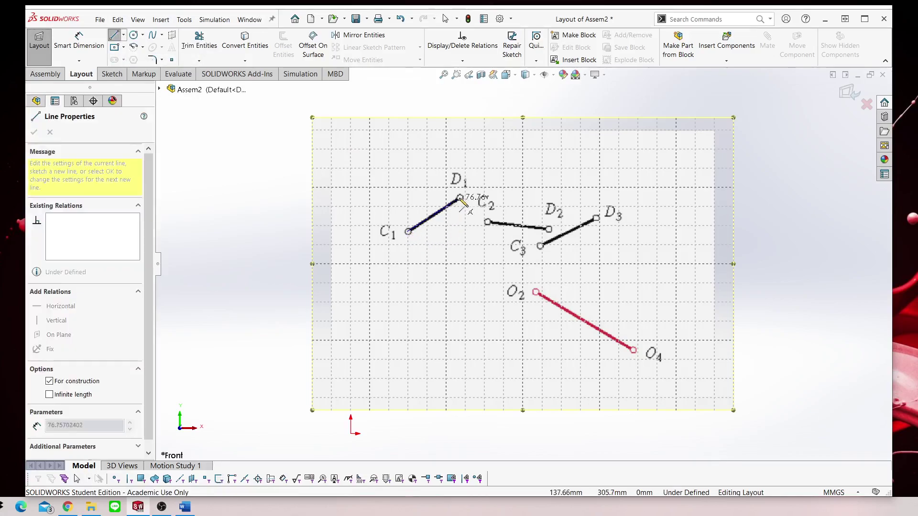
right_click(502, 179)
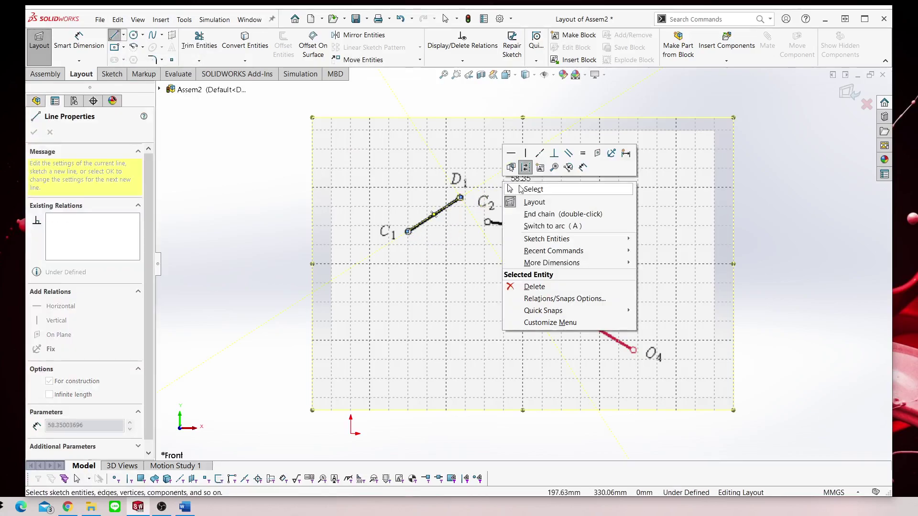
click(526, 189)
click(79, 40)
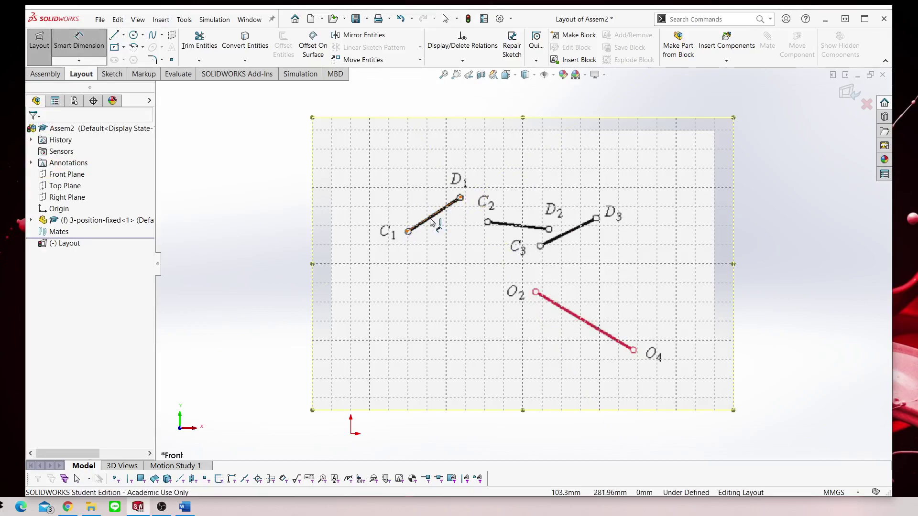
click(430, 217)
text(8)
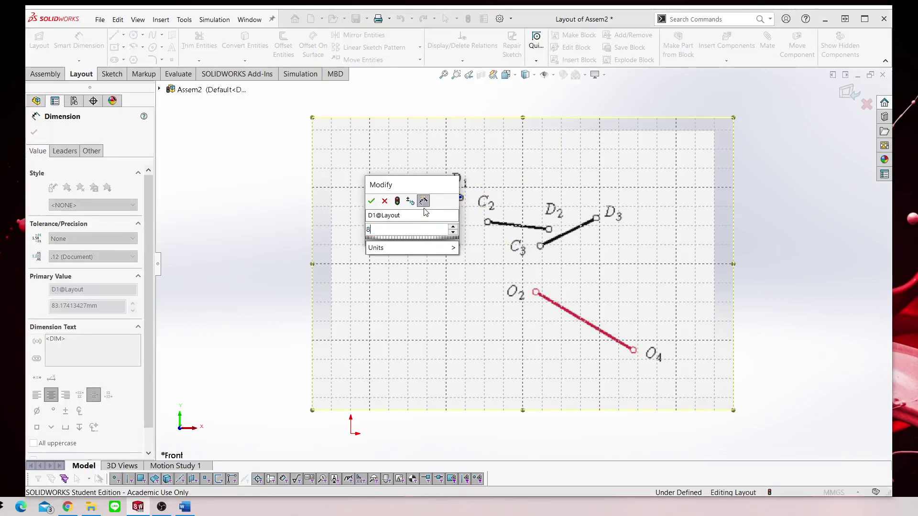
key(Return)
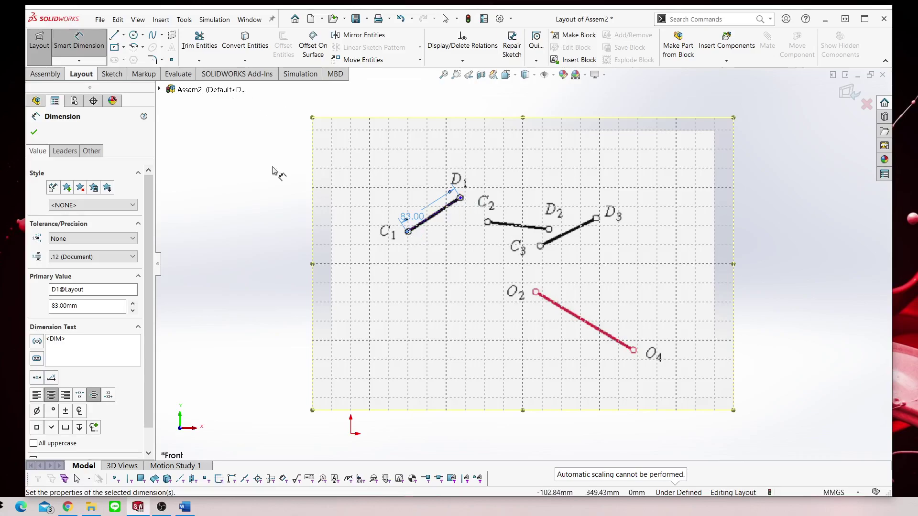
Trace construction lines C2–D2 and C3–D3 and begin a line at pivot O2.
click(114, 34)
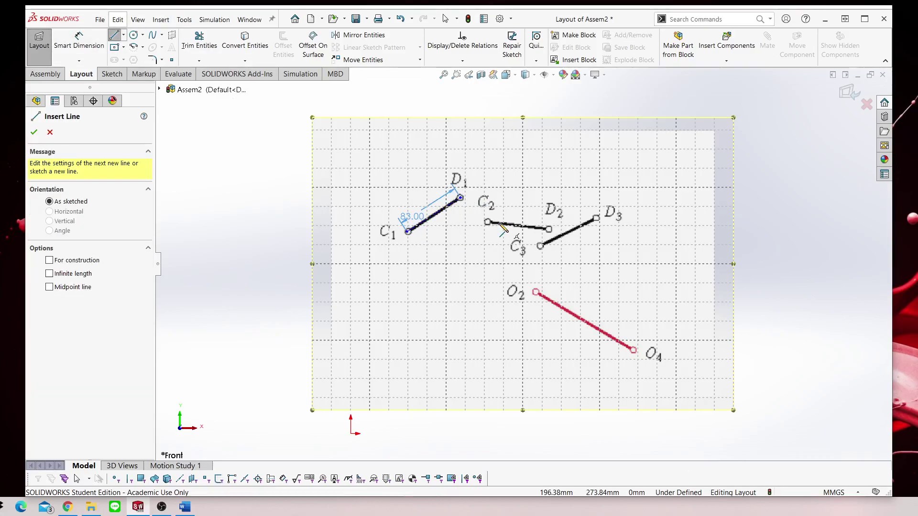
click(487, 222)
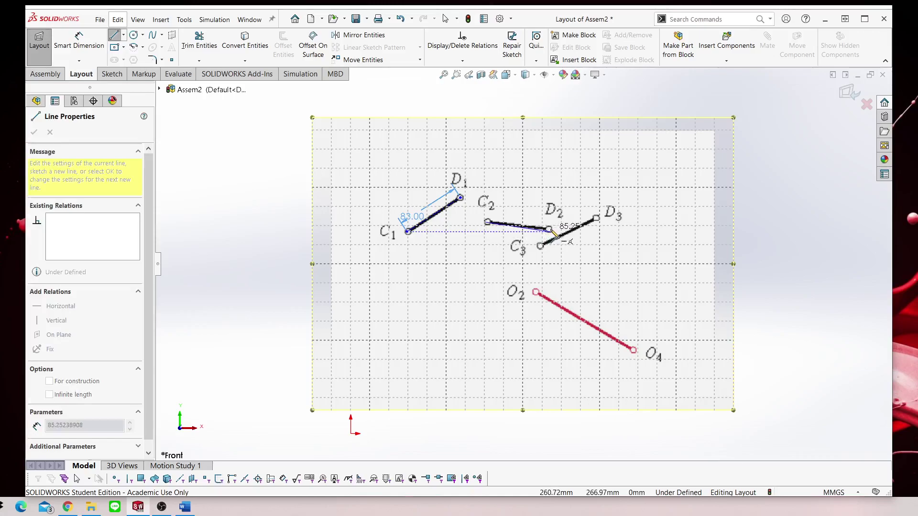
click(549, 229)
right_click(547, 209)
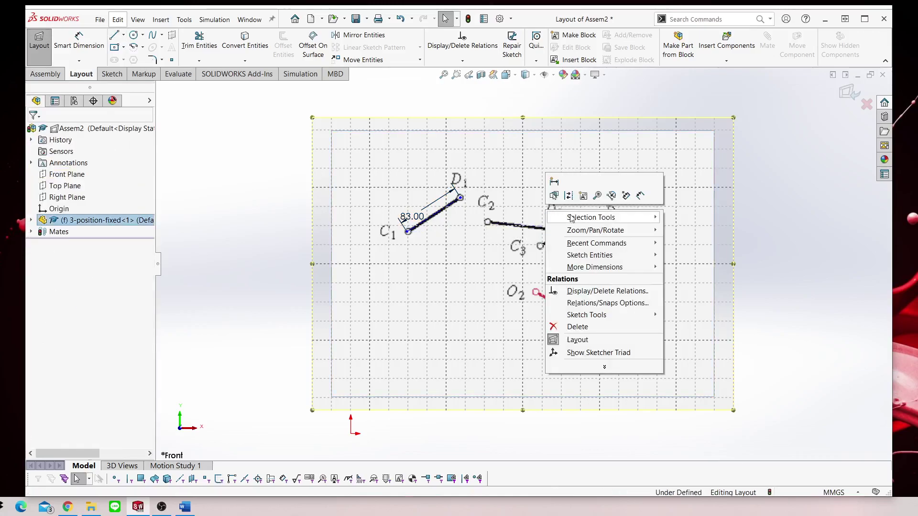
click(123, 35)
click(125, 60)
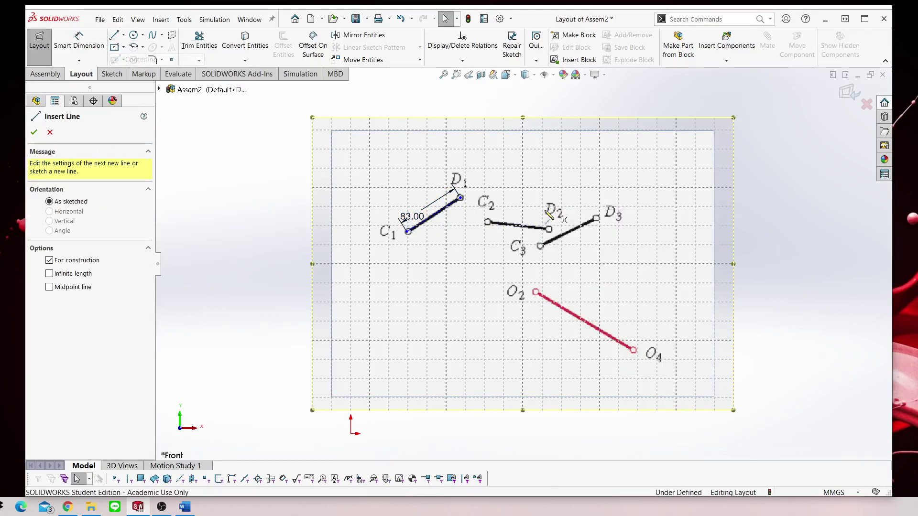
click(540, 246)
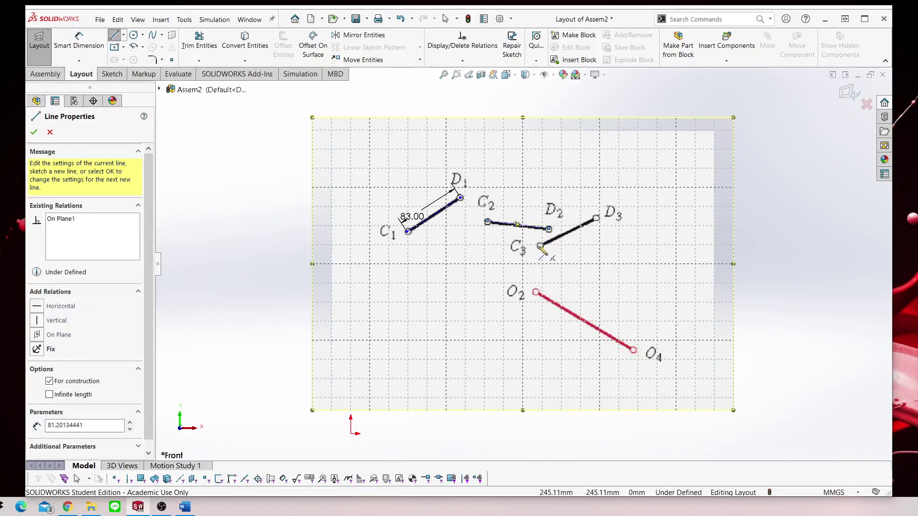
click(597, 217)
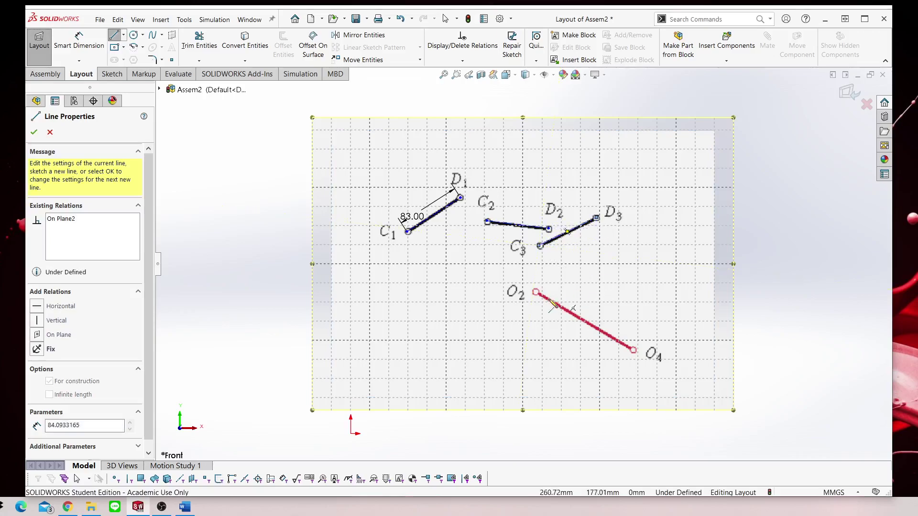
click(536, 292)
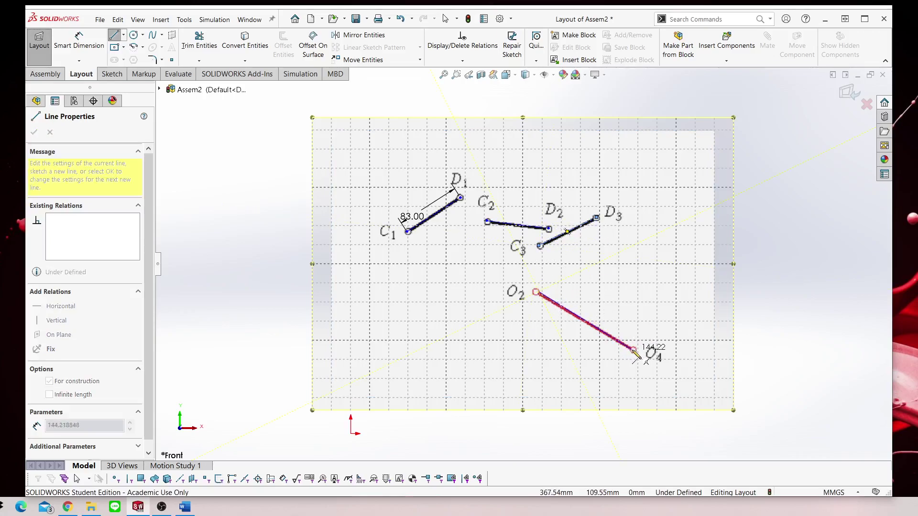
Finish the O2–O4 line at pivot O4 and stop drawing lines.
click(635, 352)
right_click(628, 243)
click(629, 248)
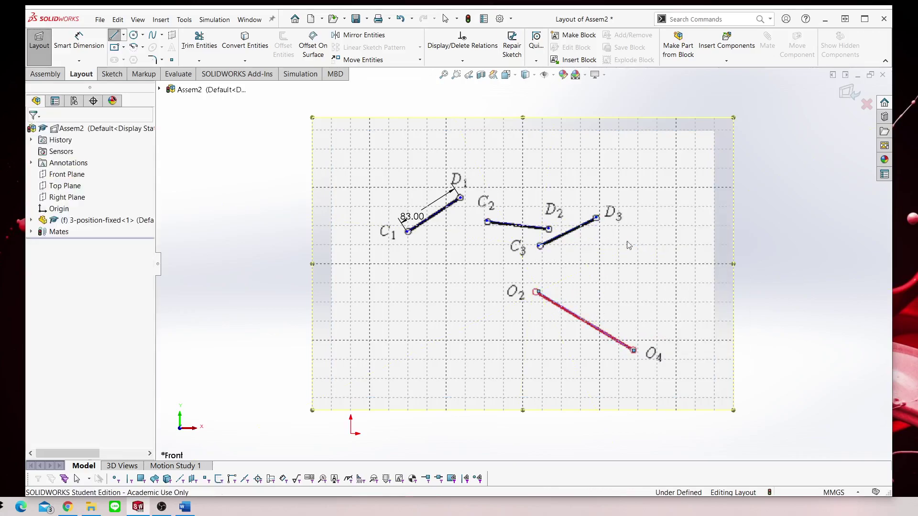
key(Escape)
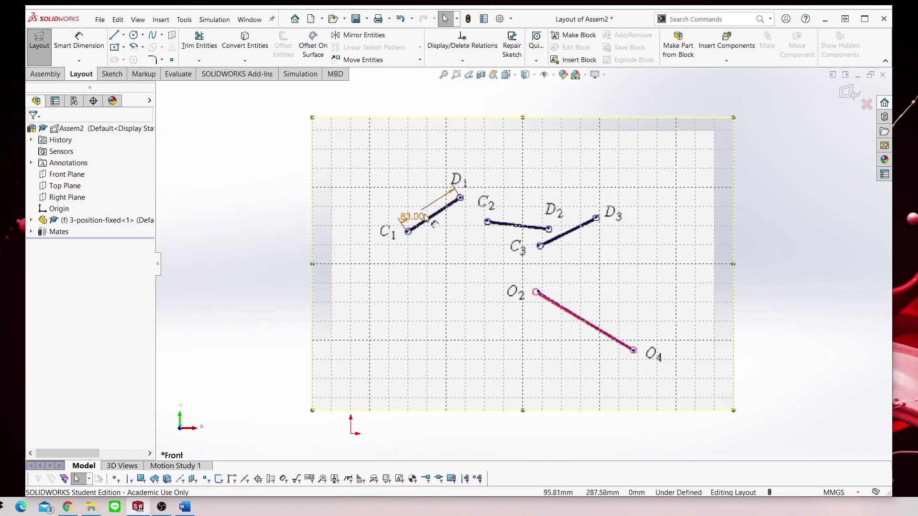
Make the C1–D1 line fixed, then undo that change.
right_click(406, 232)
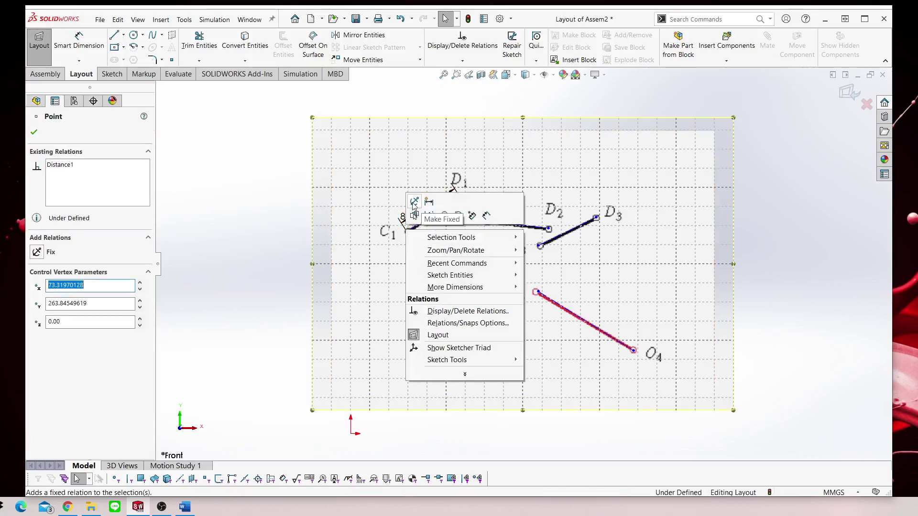
click(444, 213)
right_click(445, 214)
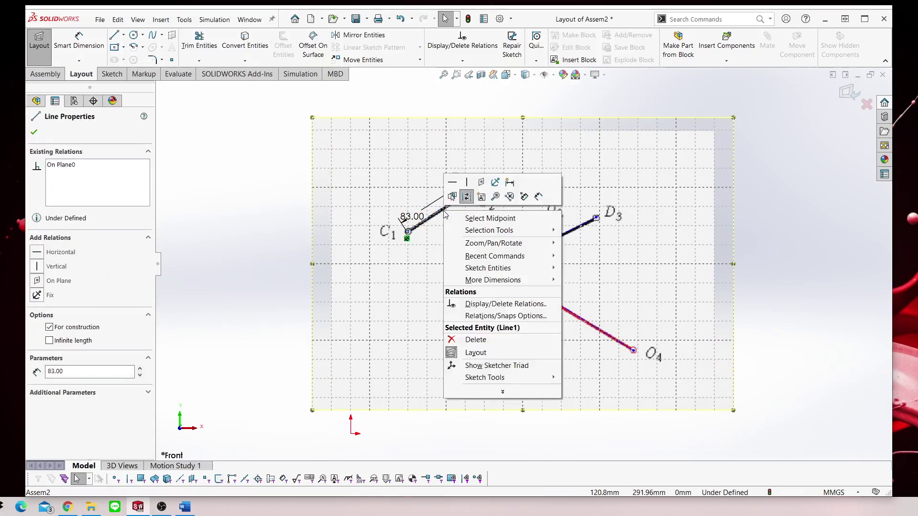
click(488, 183)
key(ctrl+z)
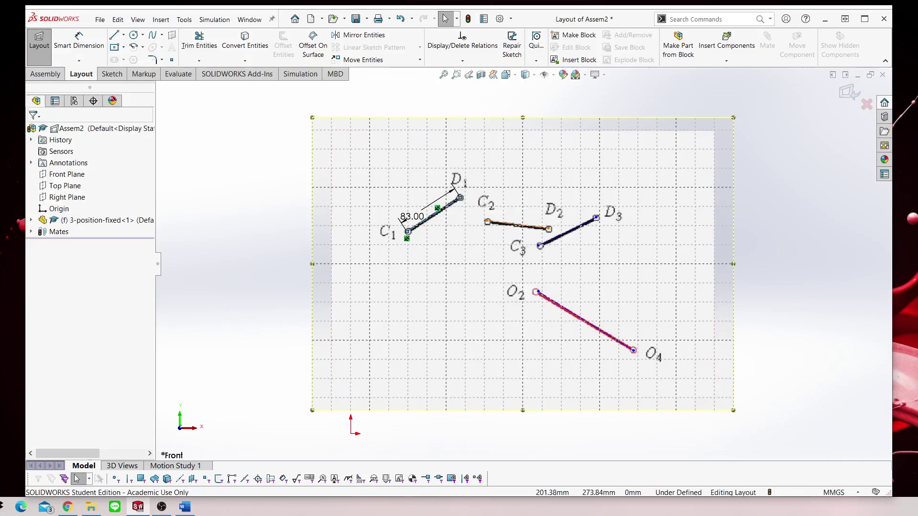
Make one pair of dashed construction lines parallel and another pair equal.
click(449, 204)
drag(378, 153, 532, 196)
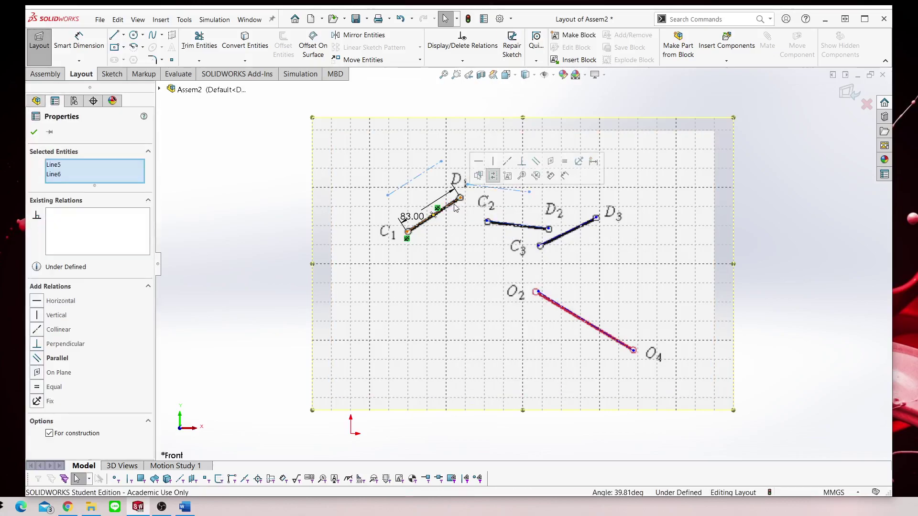
click(534, 162)
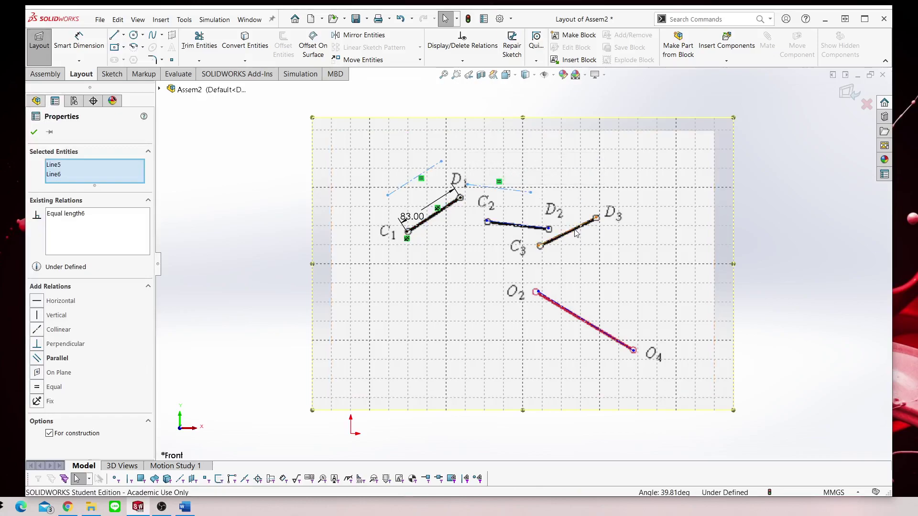
drag(462, 179, 564, 214)
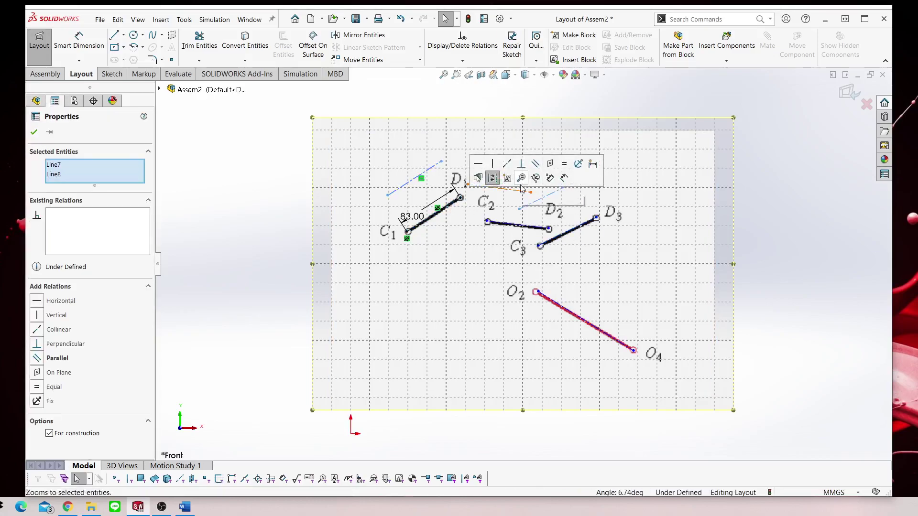
click(567, 164)
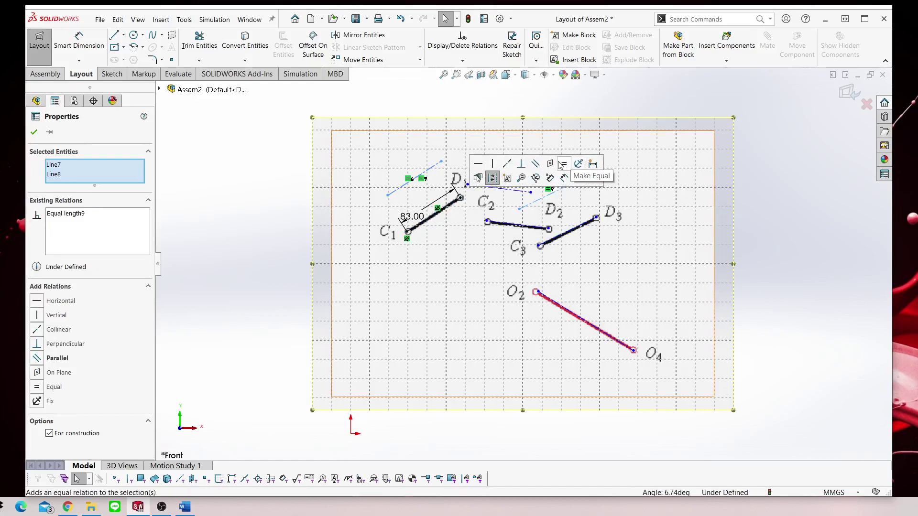
click(47, 133)
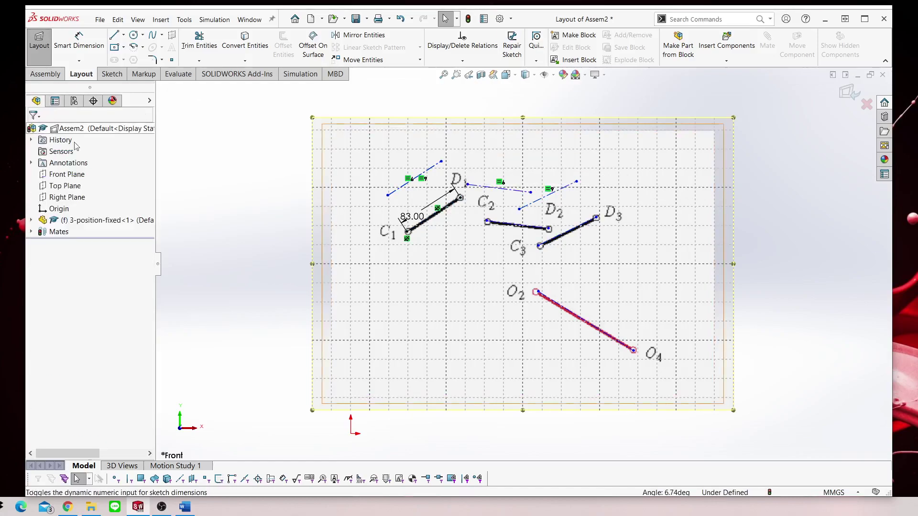
Add an equal-length relation between the C3–D3 and C1–D1 lines.
click(574, 234)
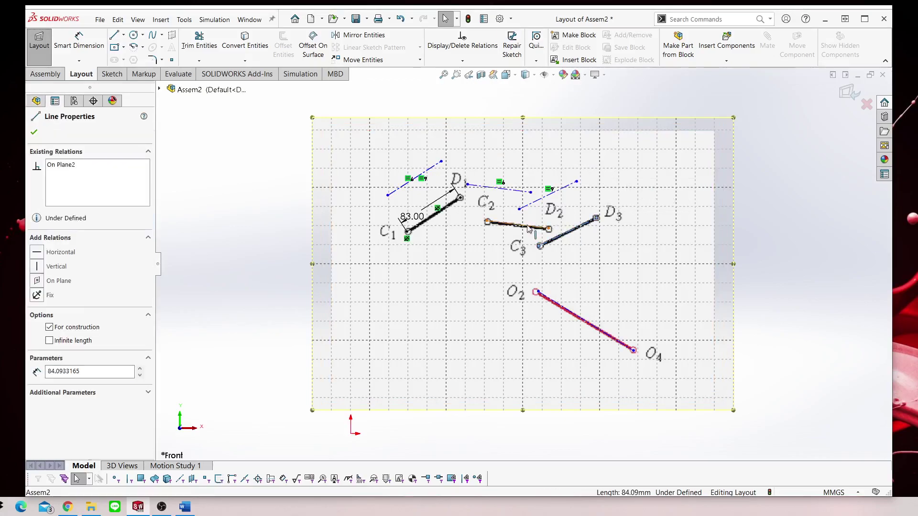
ctrl+click(442, 214)
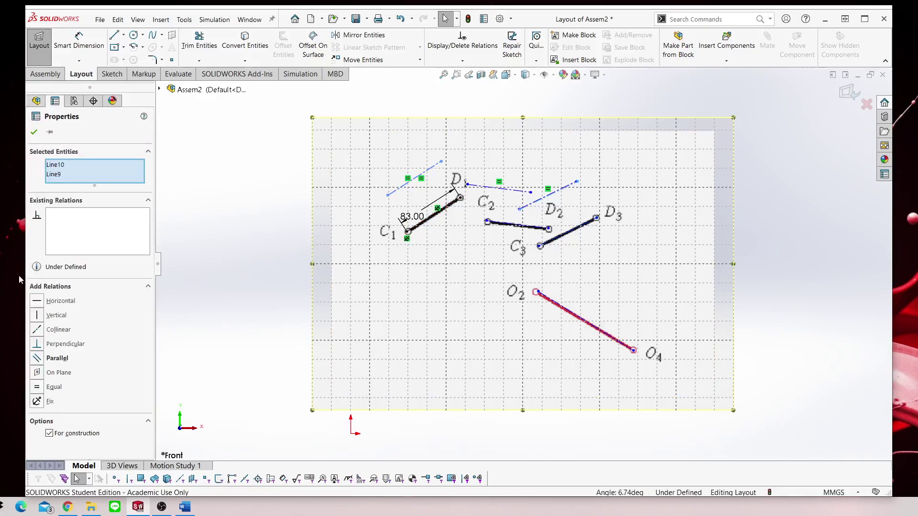
click(48, 386)
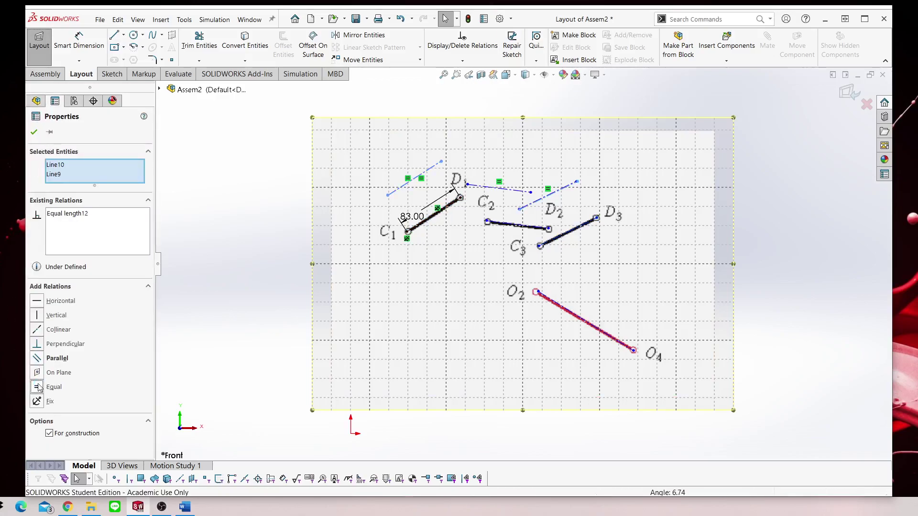
click(34, 132)
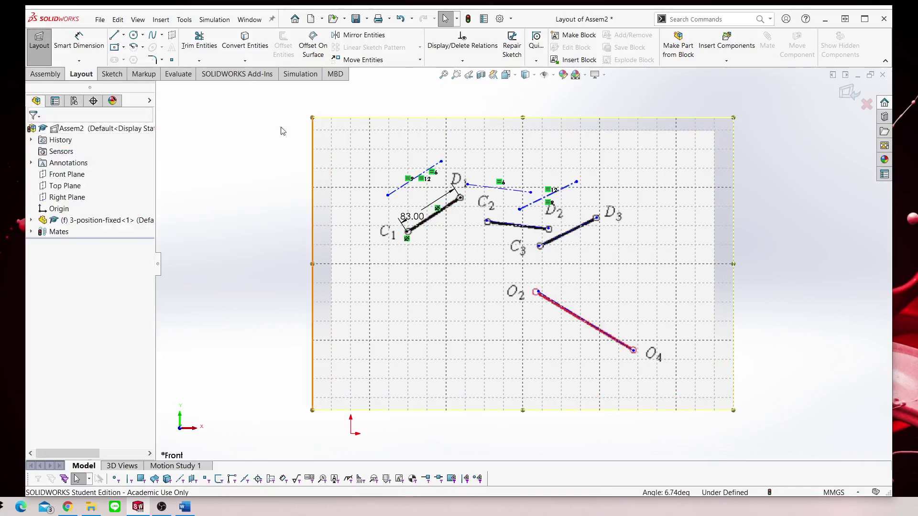
Fix the C2 and C3 endpoints and the C2–D2 and C3–D3 lines.
right_click(487, 221)
click(495, 193)
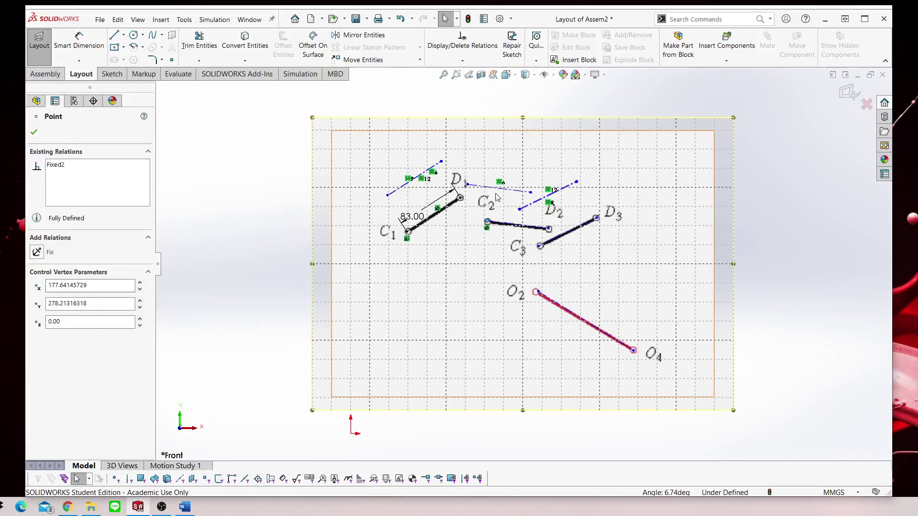
right_click(540, 246)
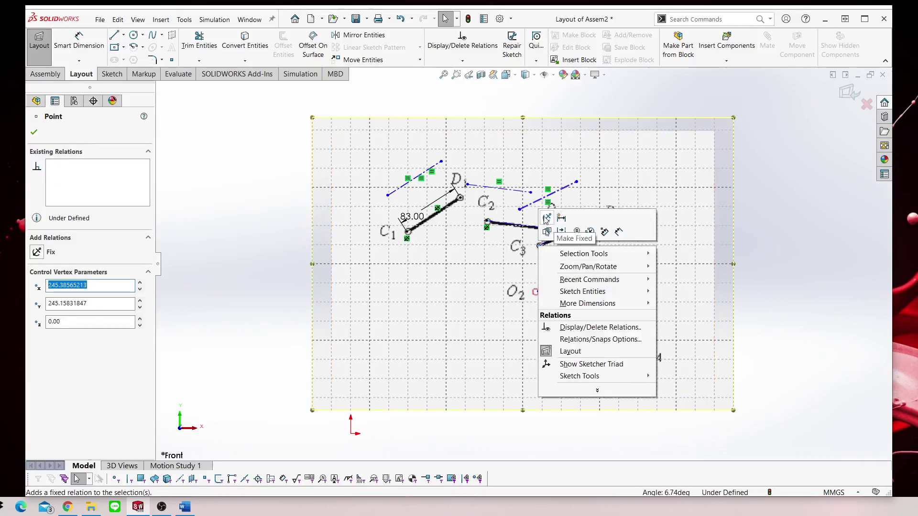
click(546, 219)
scroll(588, 229, down, 2)
right_click(581, 229)
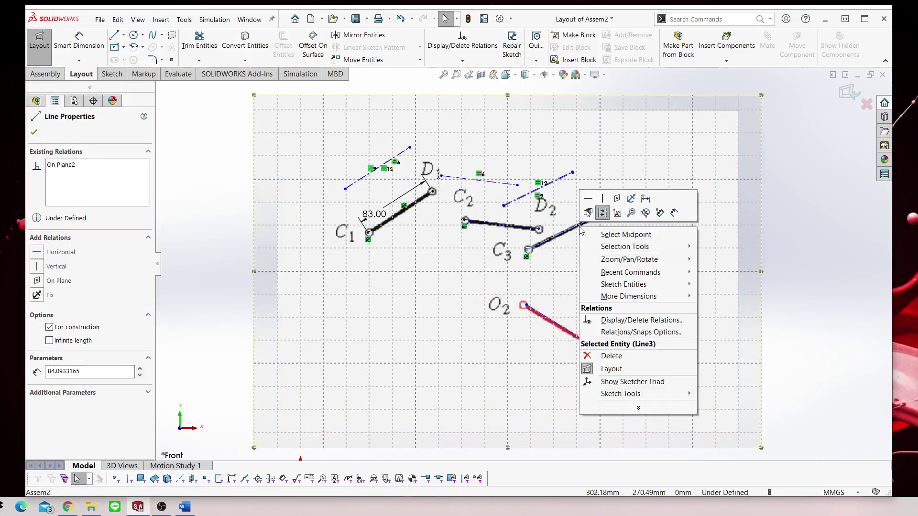
click(631, 198)
right_click(520, 230)
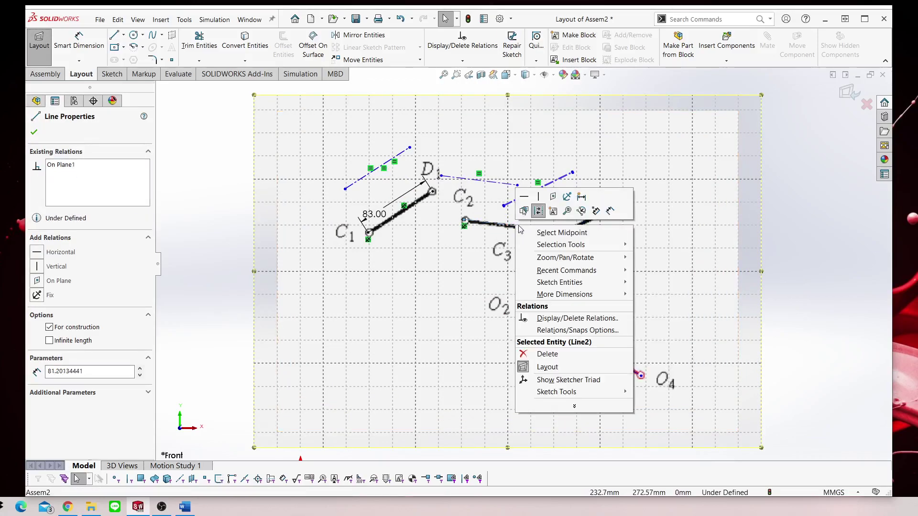
click(538, 211)
click(639, 185)
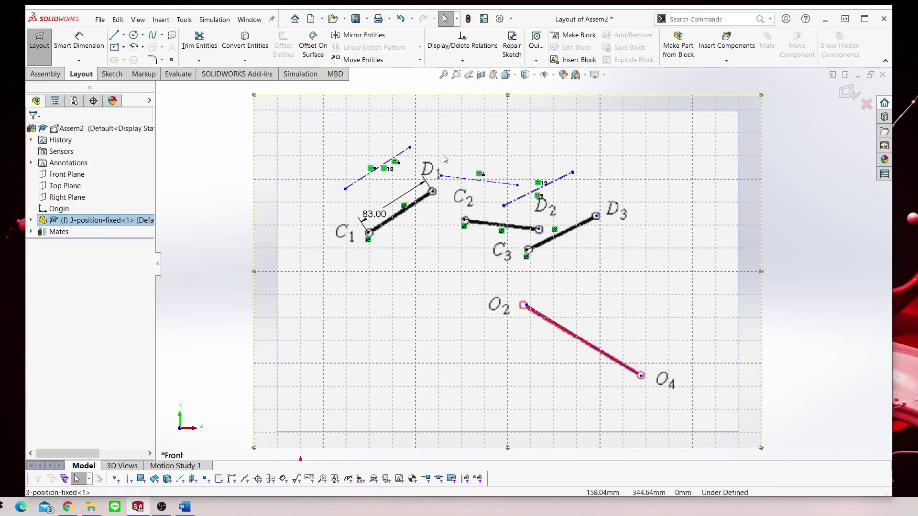
Delete the stray dashed construction lines near D1 and D2.
click(409, 148)
drag(409, 149, 423, 134)
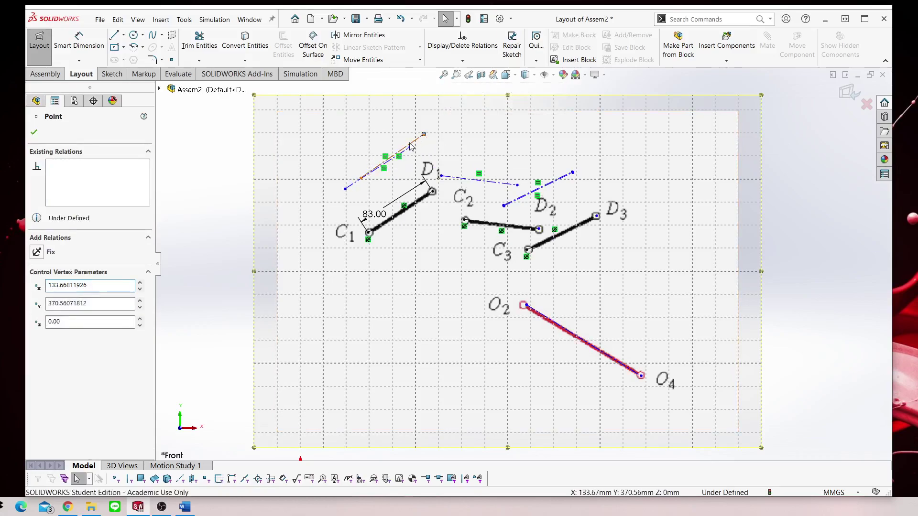
click(410, 145)
click(396, 166)
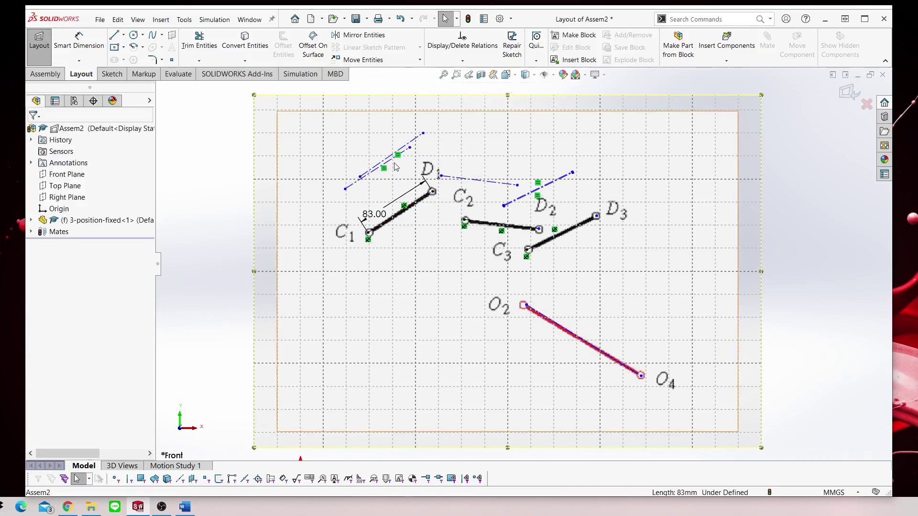
click(353, 182)
key(Delete)
click(478, 180)
key(Delete)
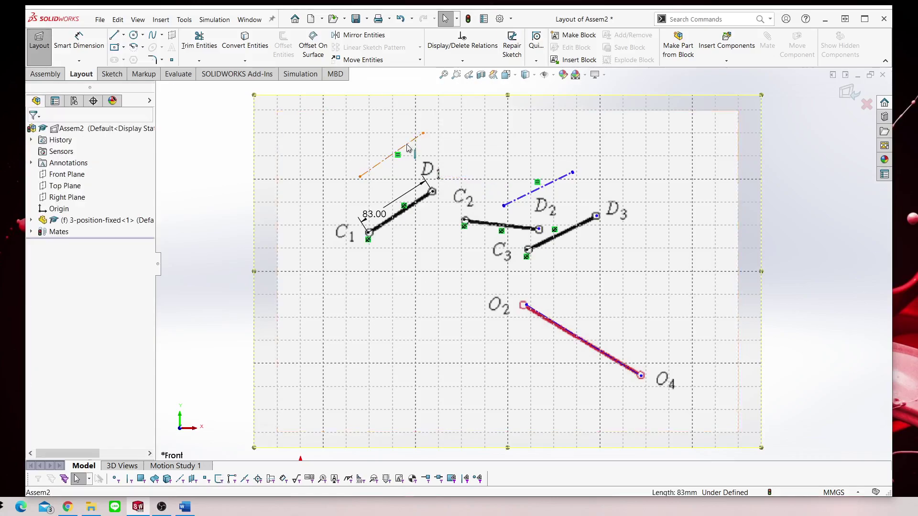
click(401, 149)
key(Delete)
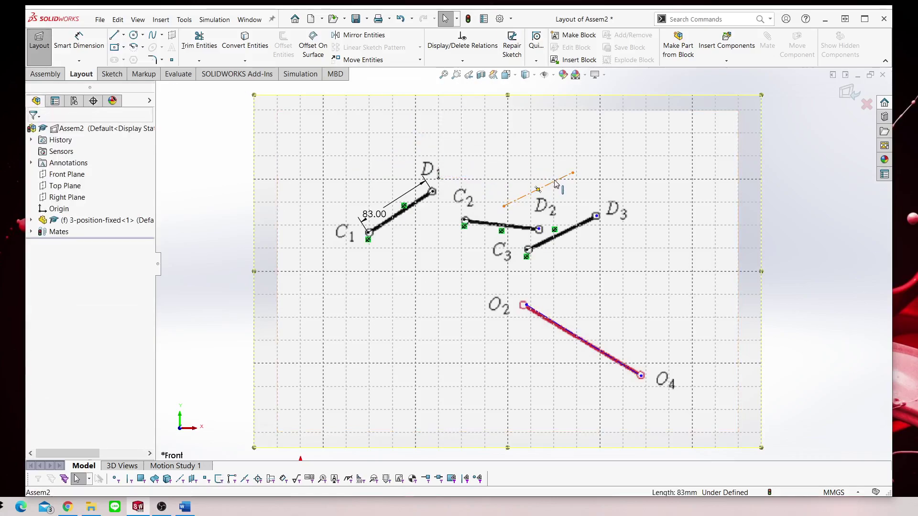
click(555, 182)
key(Delete)
scroll(597, 177, down, 2)
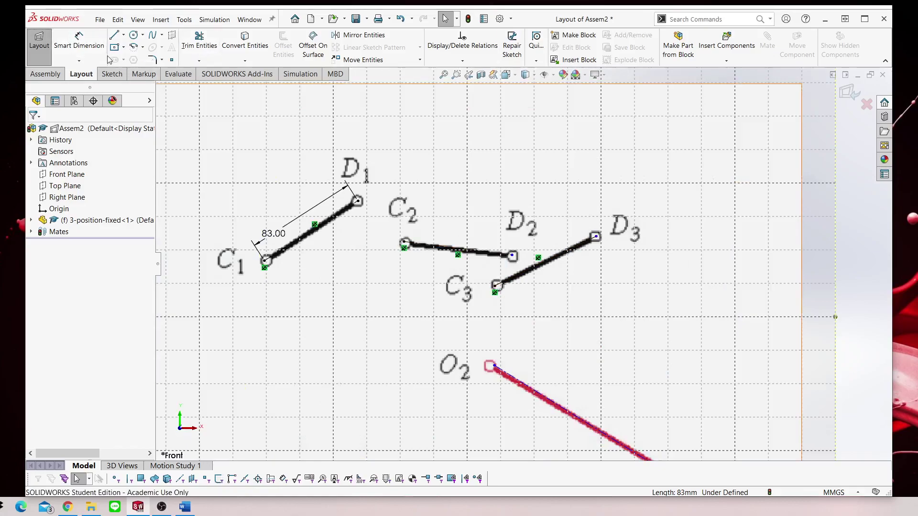
Set the C2–D2 line length to 83 mm, then delete the dimension.
click(79, 40)
click(474, 254)
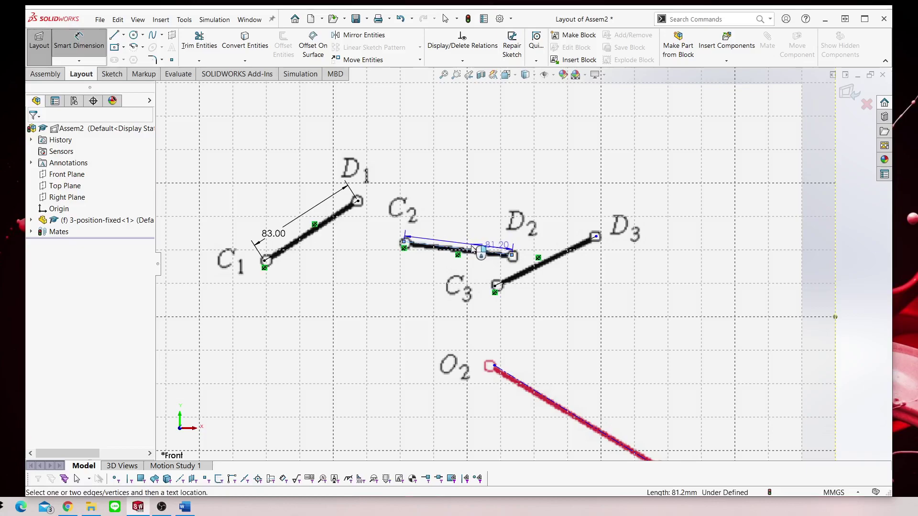
click(472, 248)
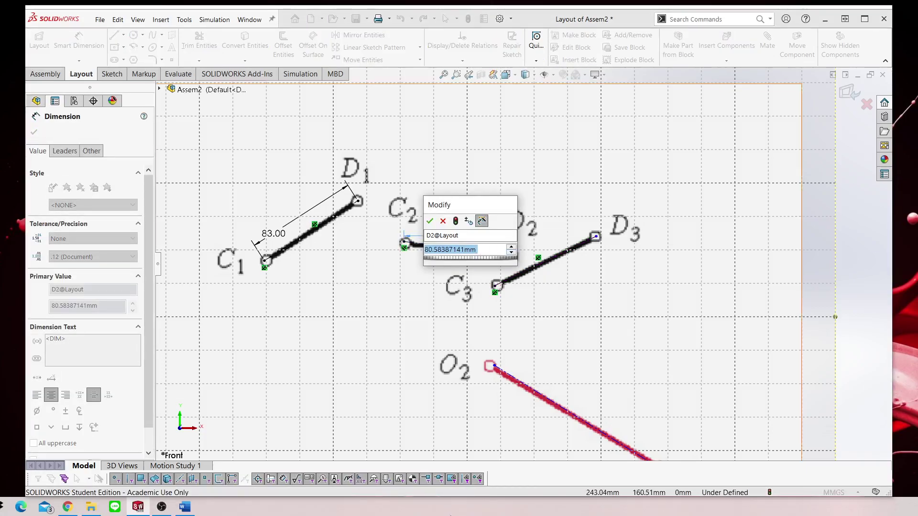
text(83)
key(Return)
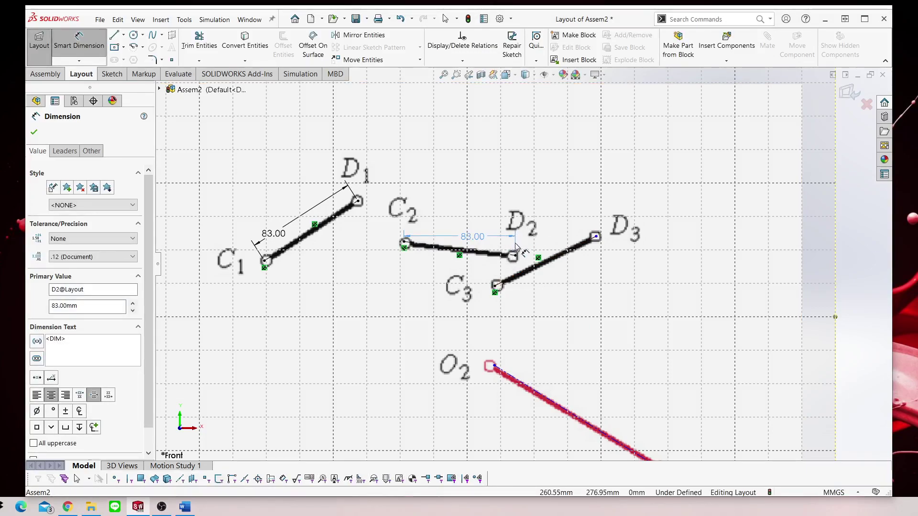
key(Delete)
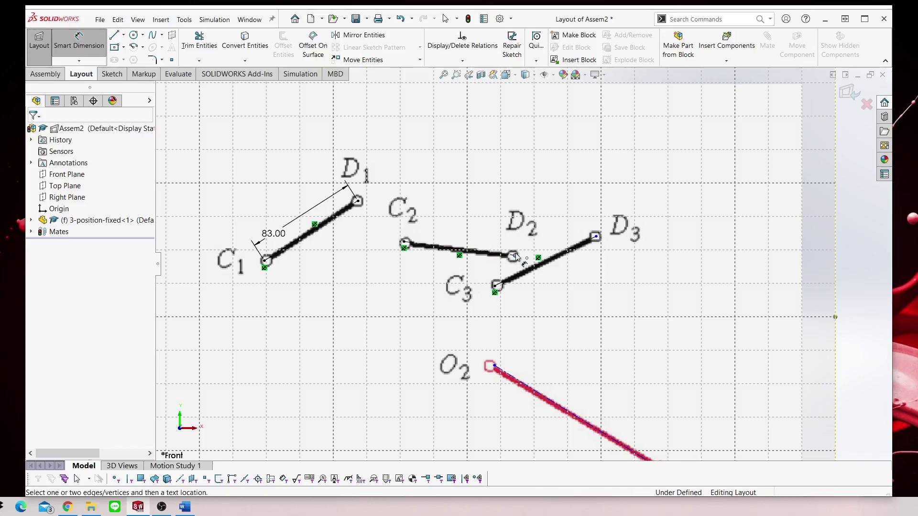
Re-measure C2–D2 to confirm it reads 83.00 mm.
click(442, 246)
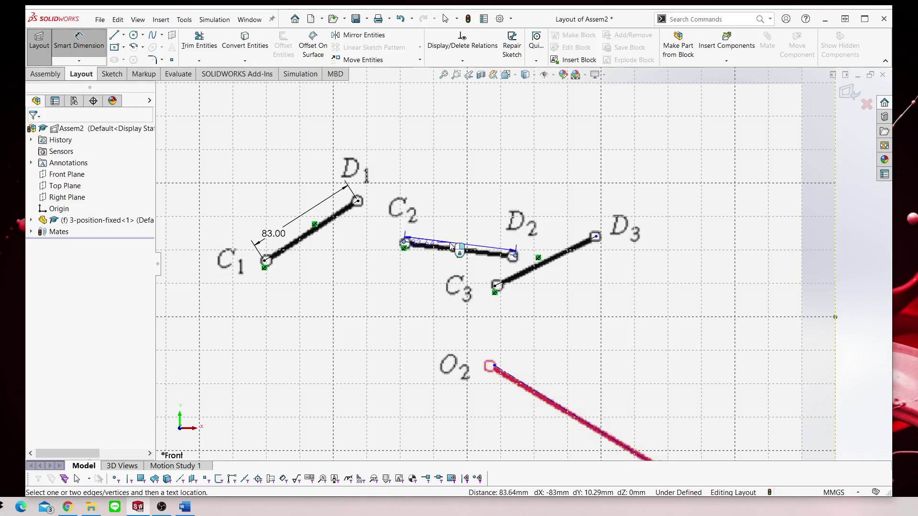
click(472, 254)
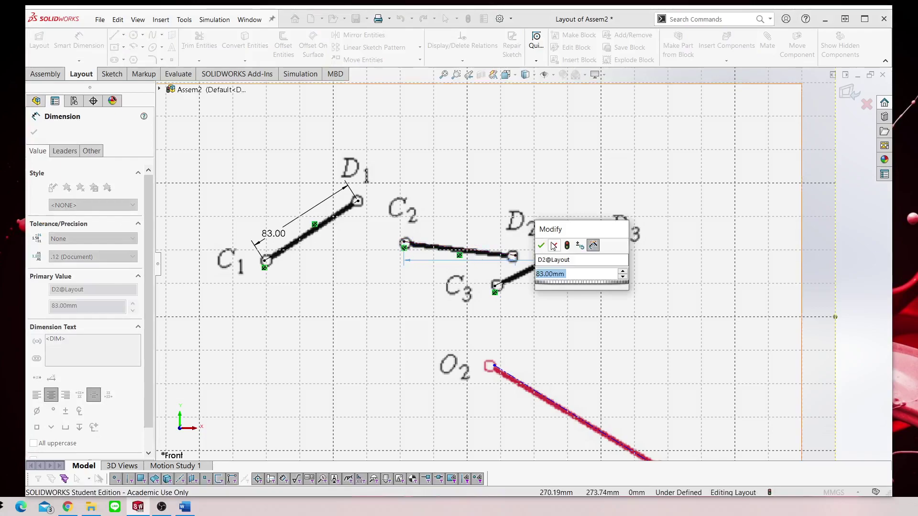
click(554, 245)
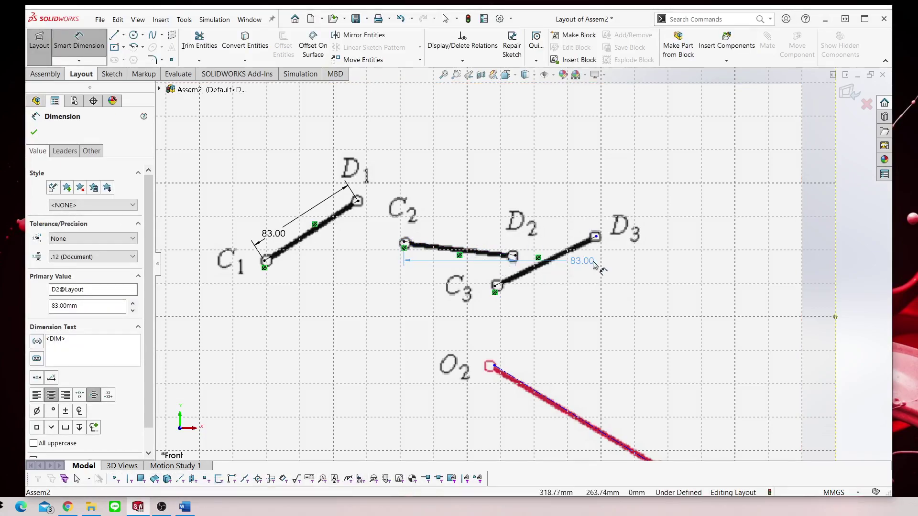
key(Escape)
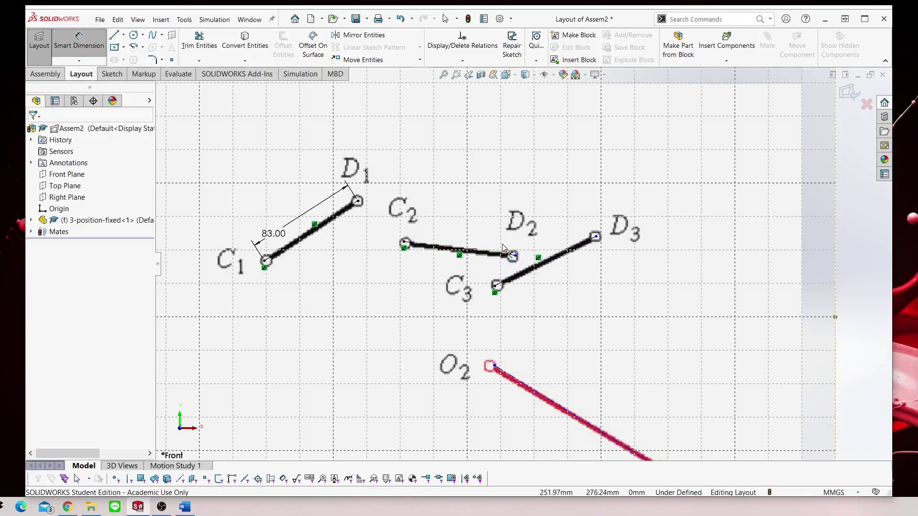
scroll(509, 246, down, 3)
scroll(509, 246, down, 4)
key(Escape)
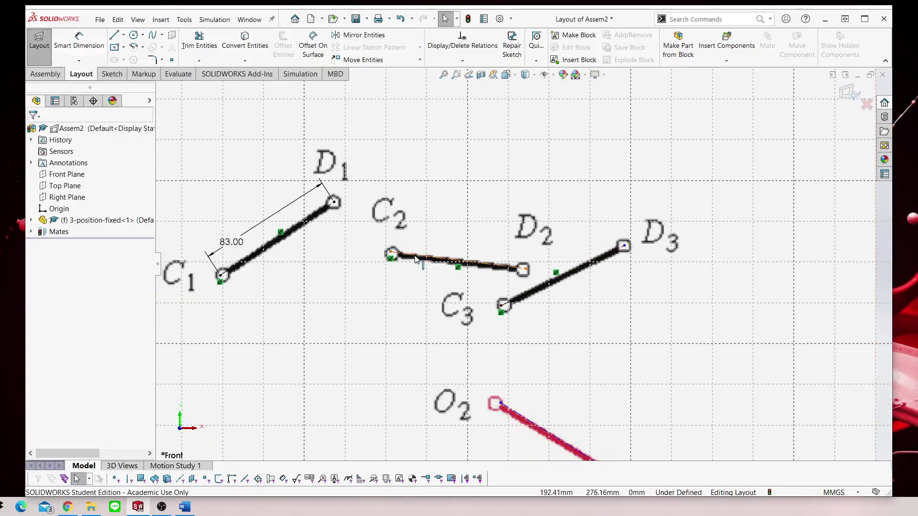
Make the C2–D2 coupler line equal in length to C1–D1.
click(420, 257)
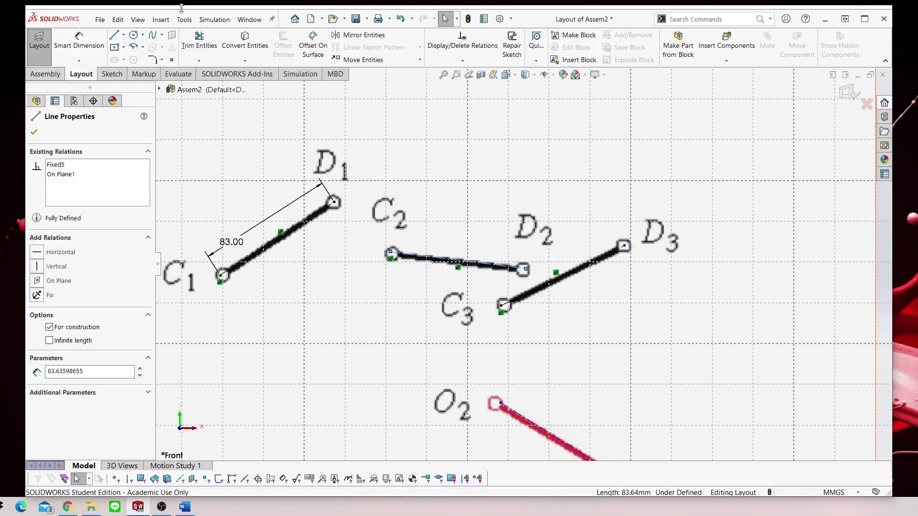
click(462, 60)
click(473, 85)
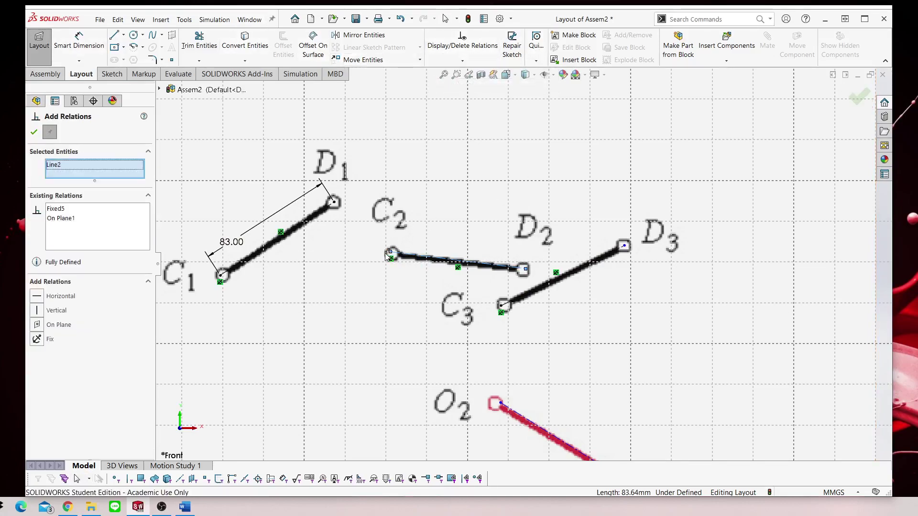
click(427, 260)
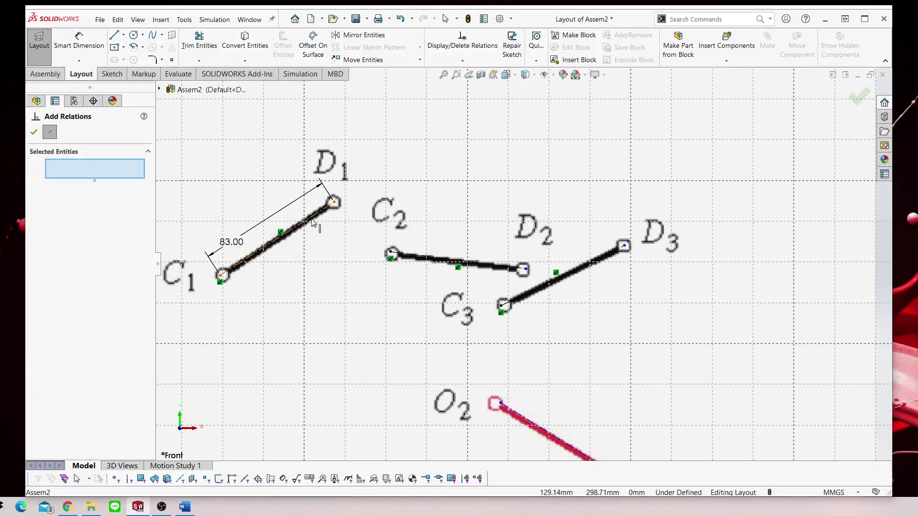
click(313, 222)
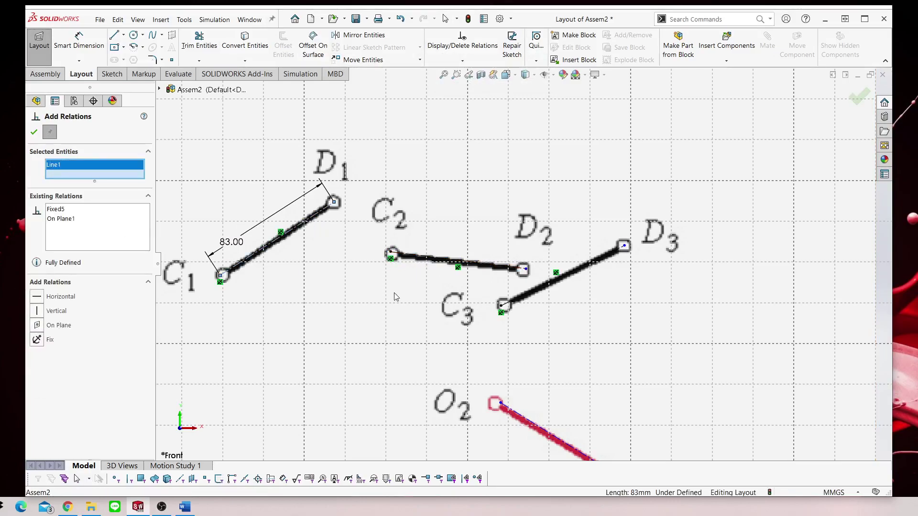
right_click(101, 234)
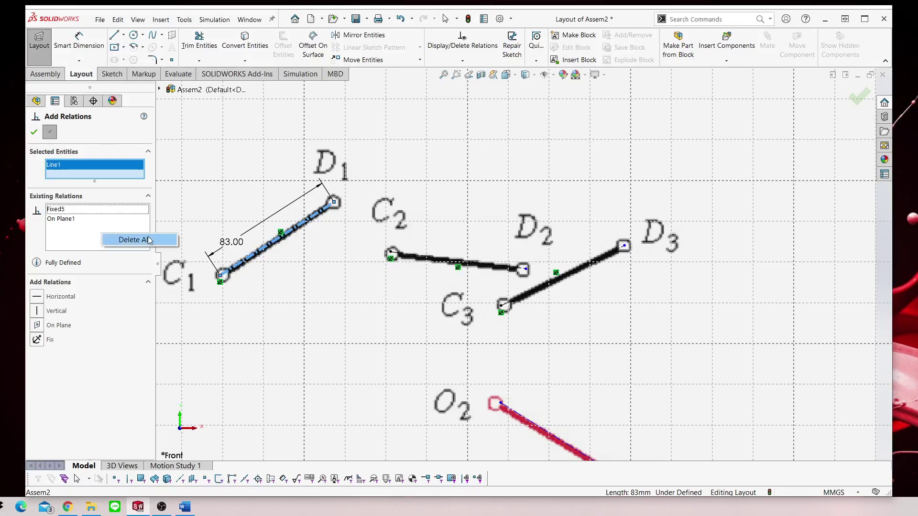
right_click(81, 161)
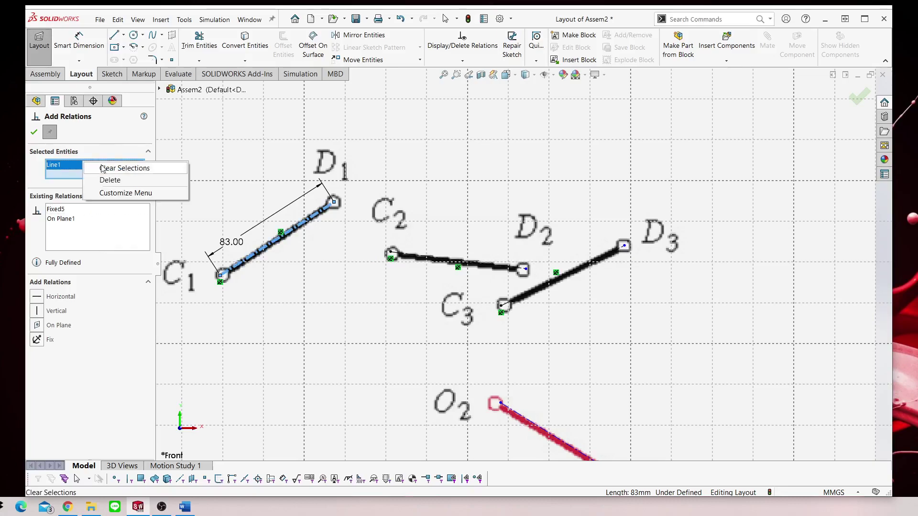
click(100, 167)
click(308, 219)
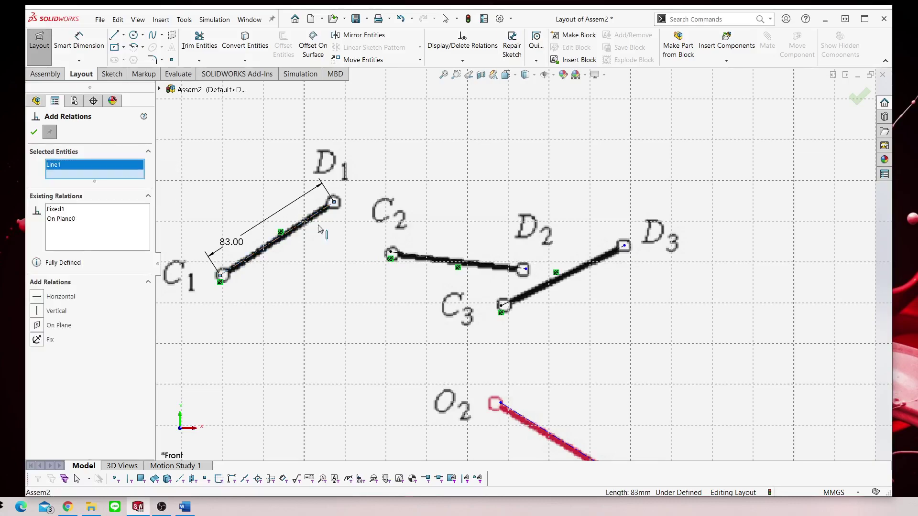
click(442, 263)
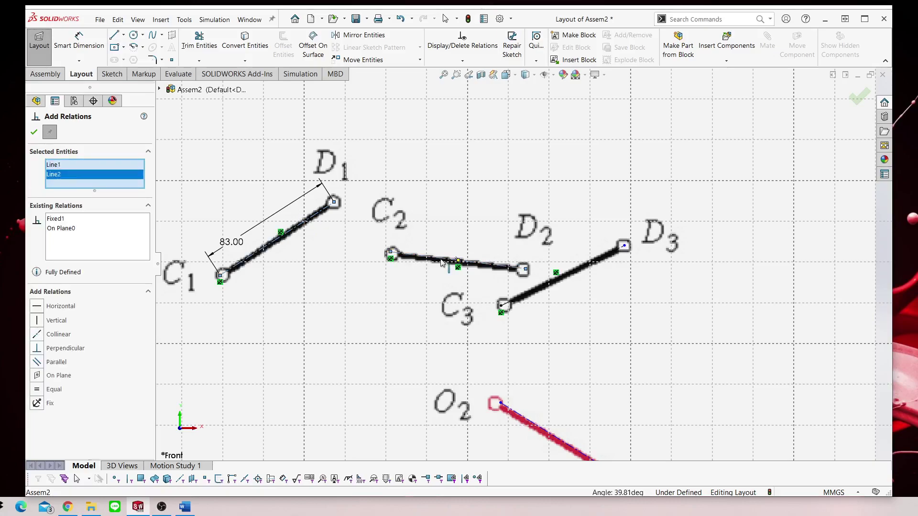
click(38, 390)
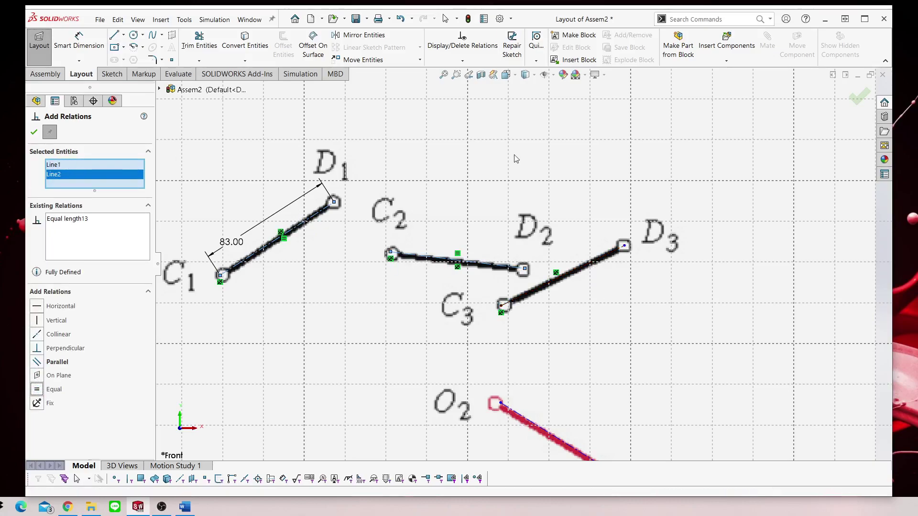
Make the C3–D3 coupler line equal in length to C1–D1 as well.
click(597, 258)
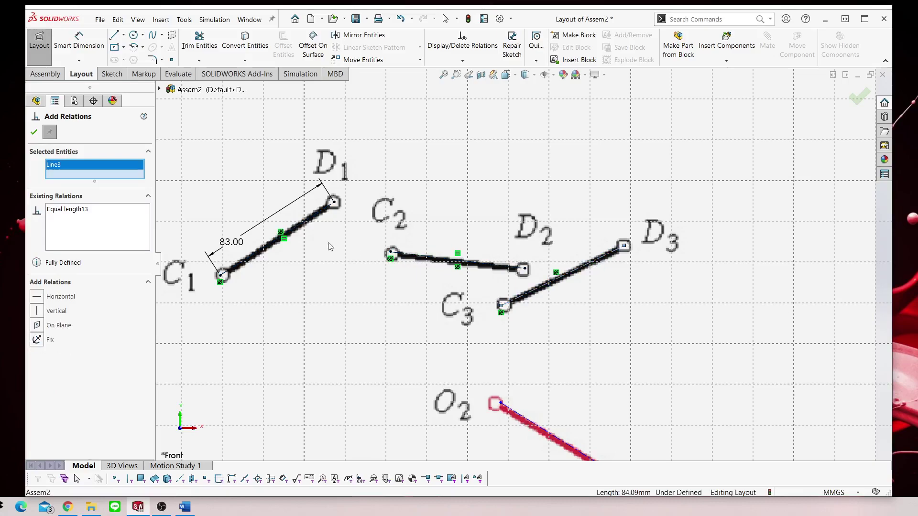
click(296, 225)
click(37, 391)
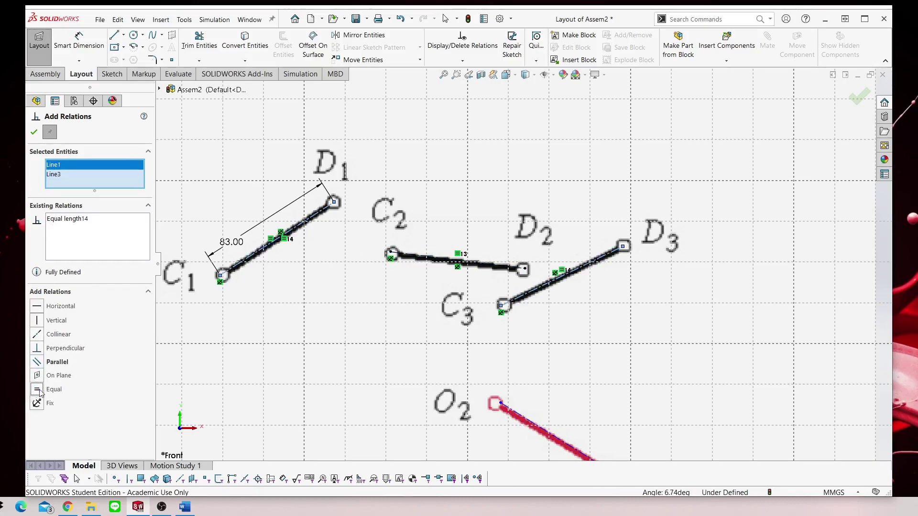
click(35, 131)
scroll(511, 287, up, 2)
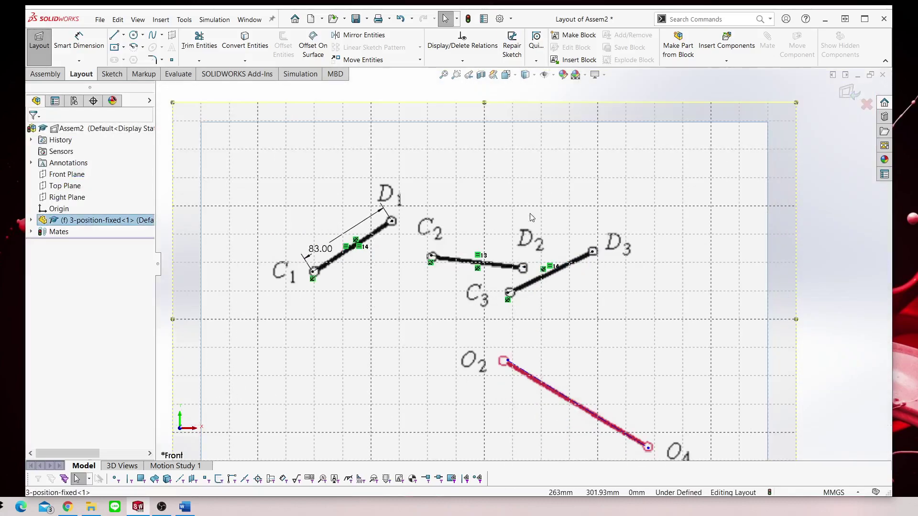
scroll(510, 287, up, 3)
scroll(510, 333, down, 3)
scroll(495, 340, down, 1)
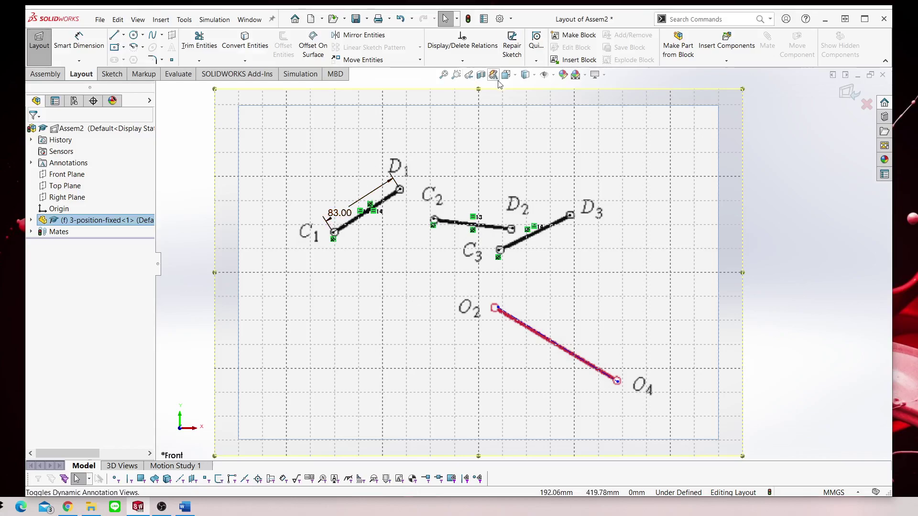
click(462, 60)
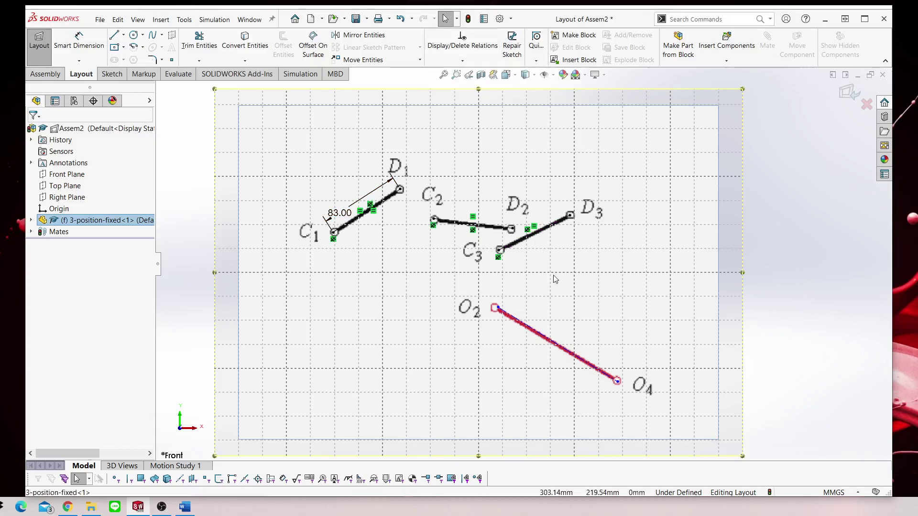
Give the O2–O4 ground line a 146 mm length dimension with Smart Dimension (d).
scroll(540, 287, down, 1)
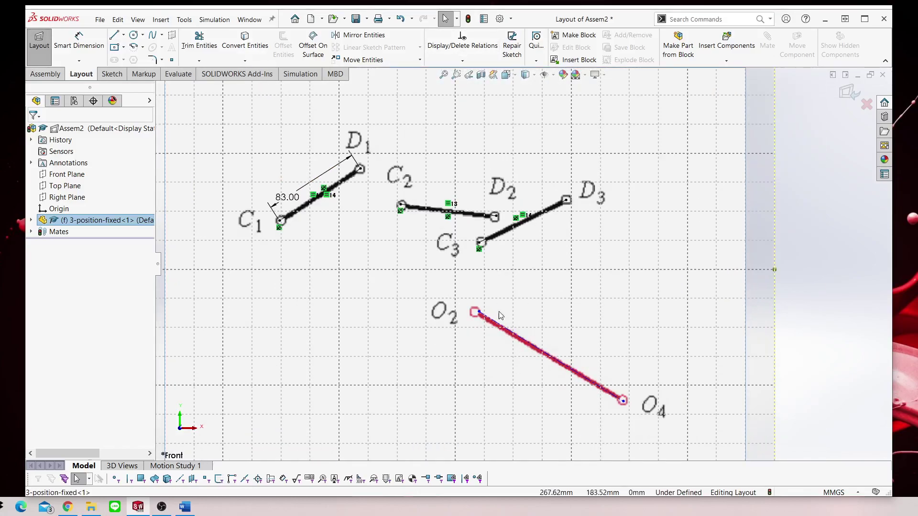
key(d)
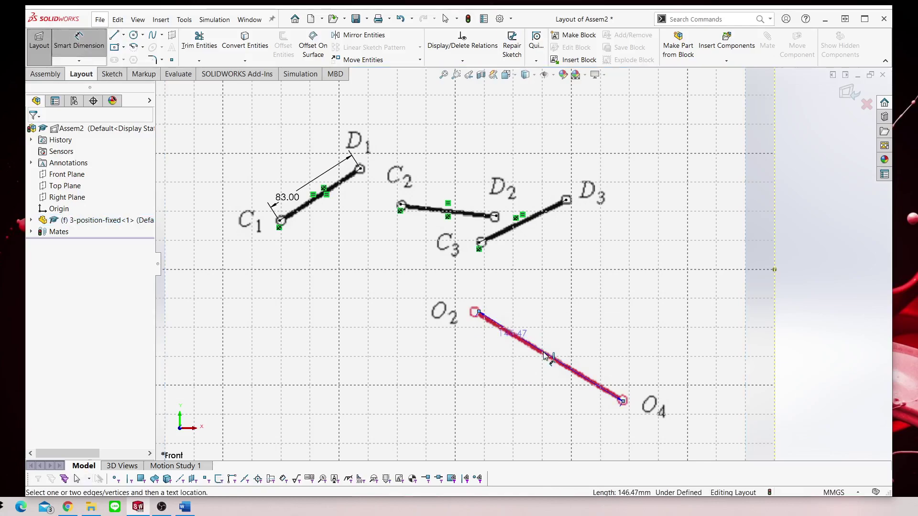
click(547, 355)
click(535, 364)
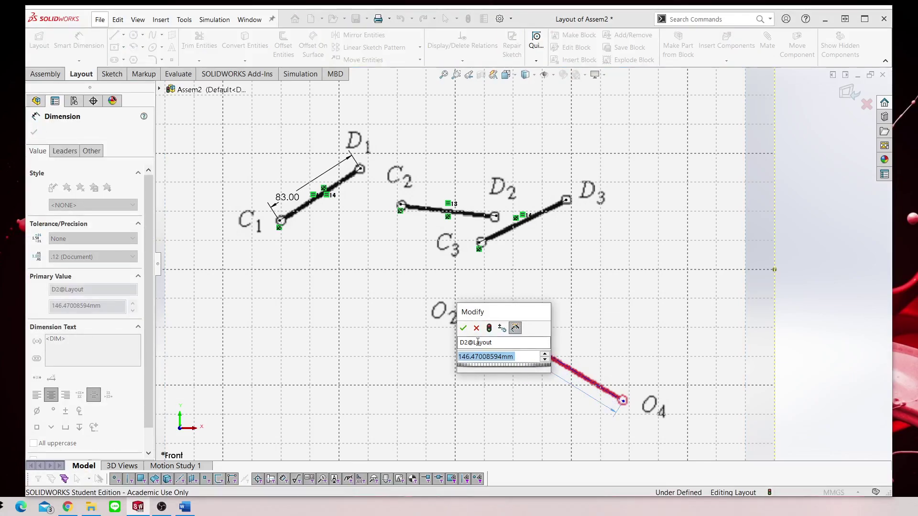
text(176)
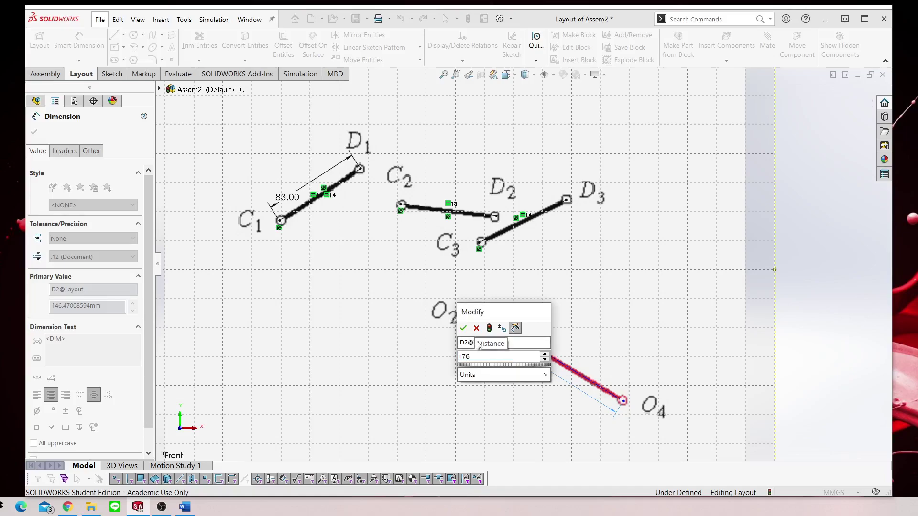
key(BackSpace)
text(1)
key(BackSpace)
key(BackSpace)
key(BackSpace)
key(BackSpace)
key(BackSpace)
text(146)
key(Return)
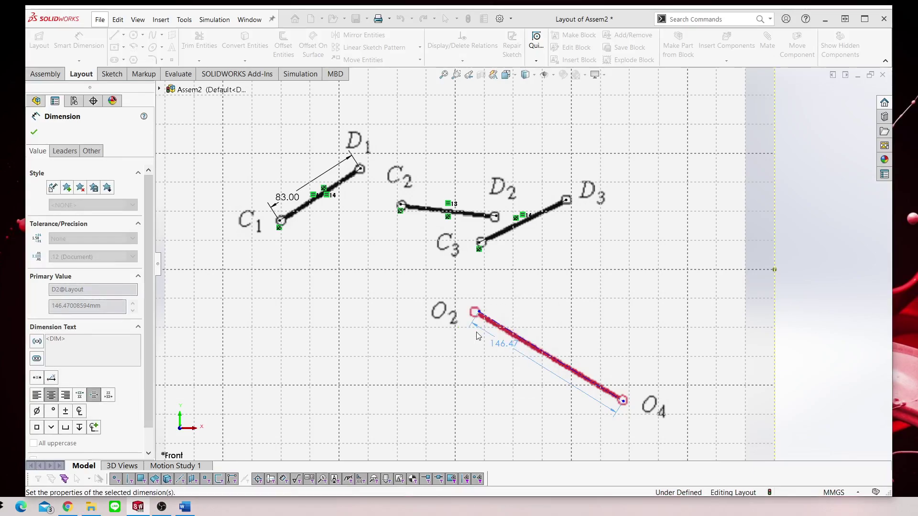
key(Escape)
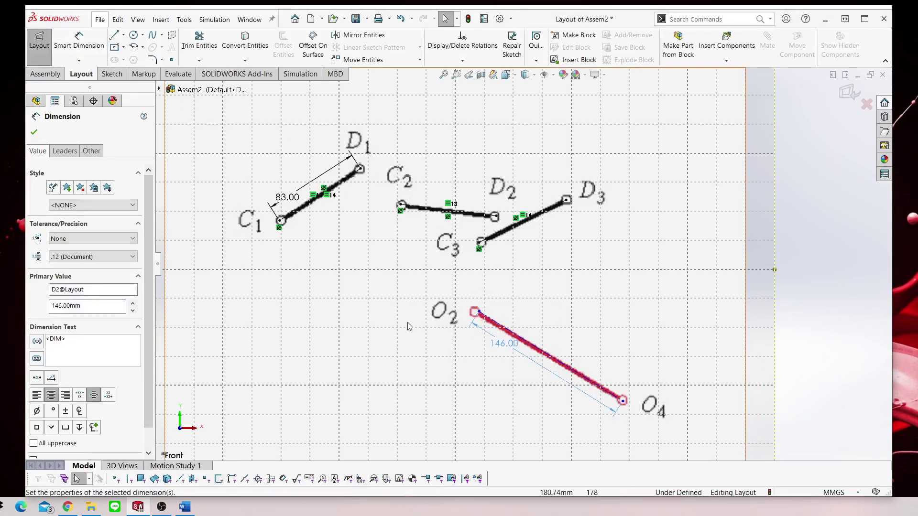
click(477, 313)
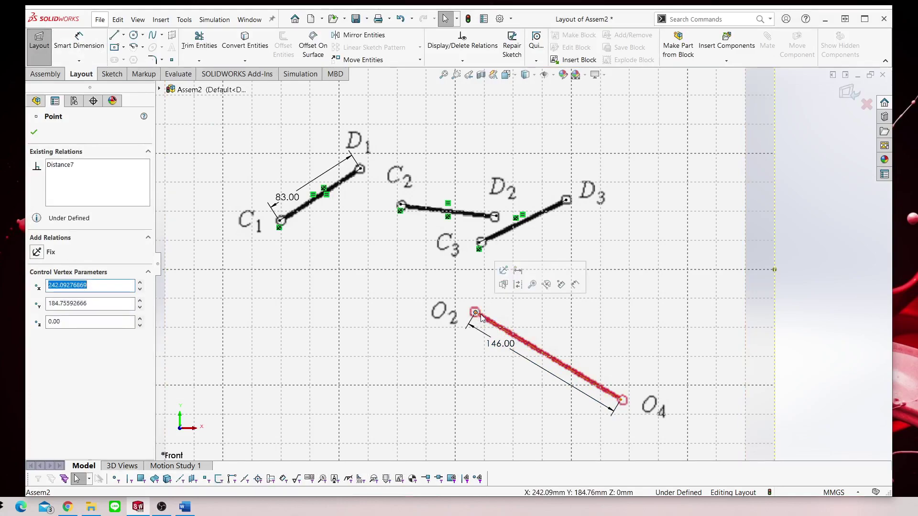
Apply a Fix relation to the O2–O4 ground line.
right_click(480, 318)
click(533, 283)
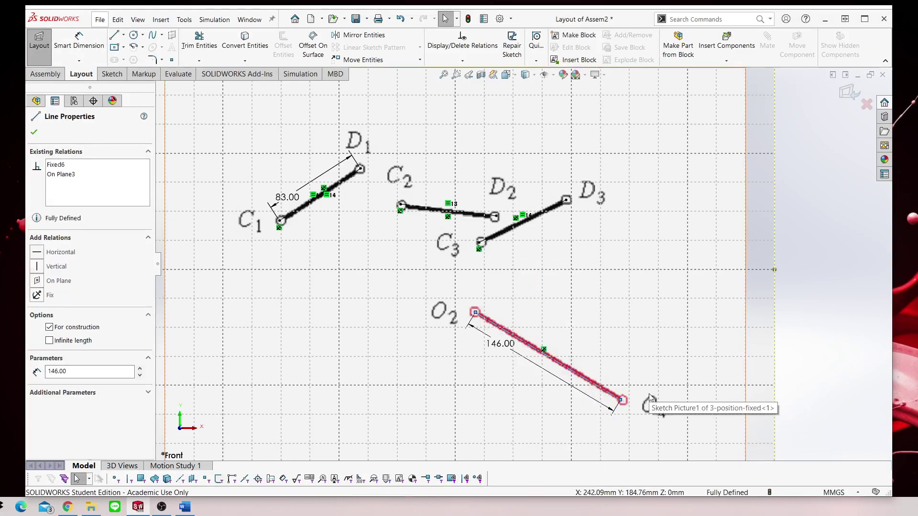
click(622, 401)
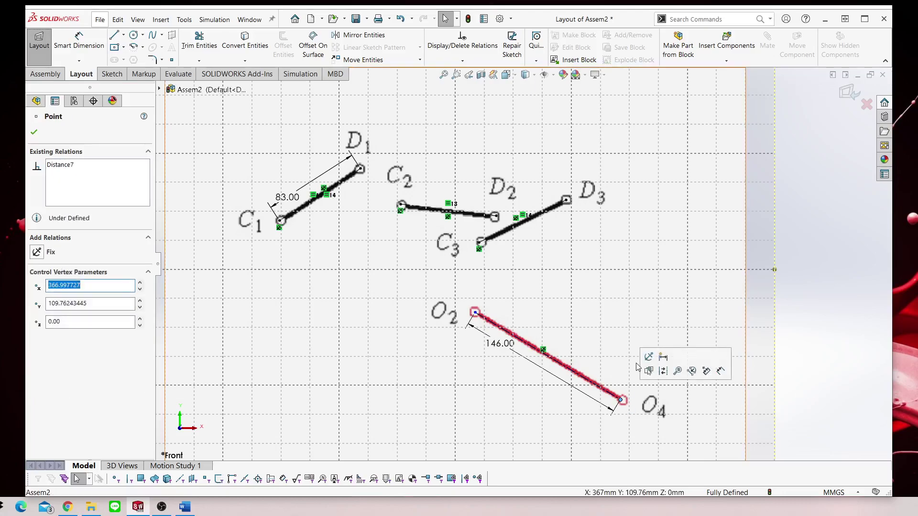
click(611, 318)
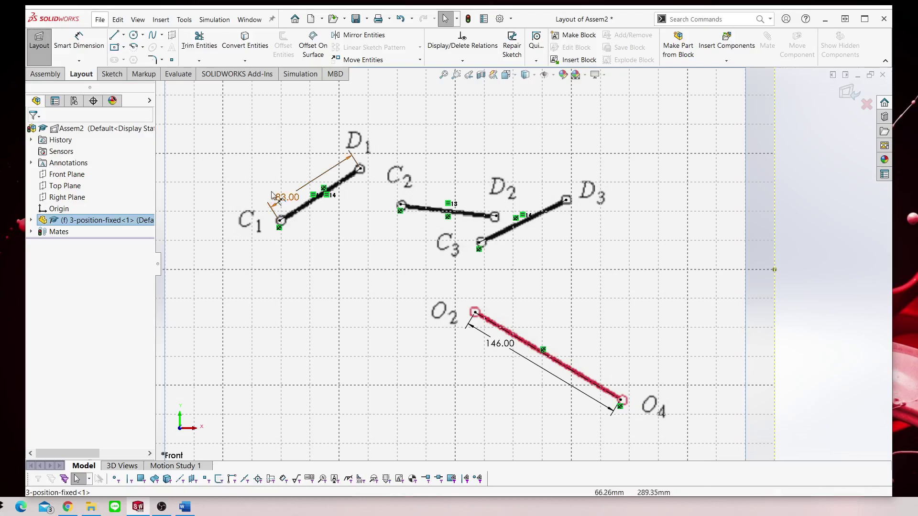
Move the 83.00 and 146.00 dimensions further away from their lines.
drag(299, 201, 309, 176)
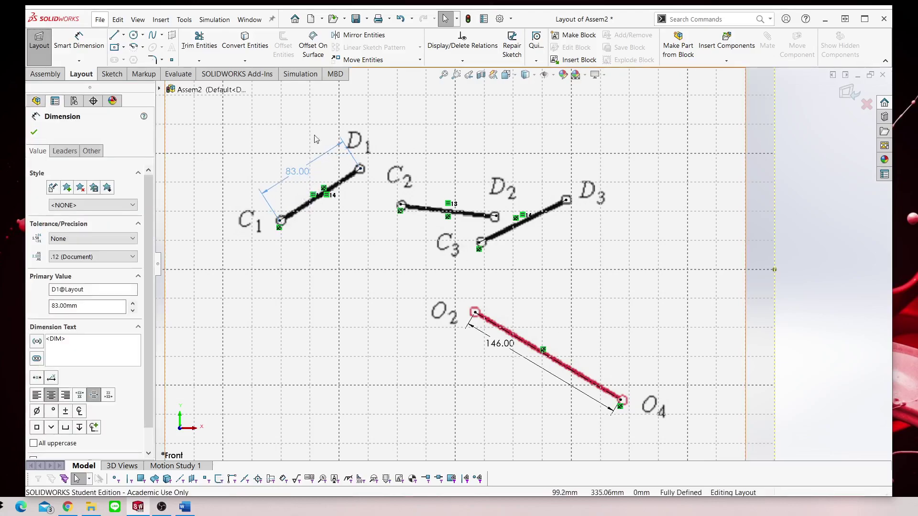
scroll(334, 192, up, 1)
scroll(421, 234, up, 1)
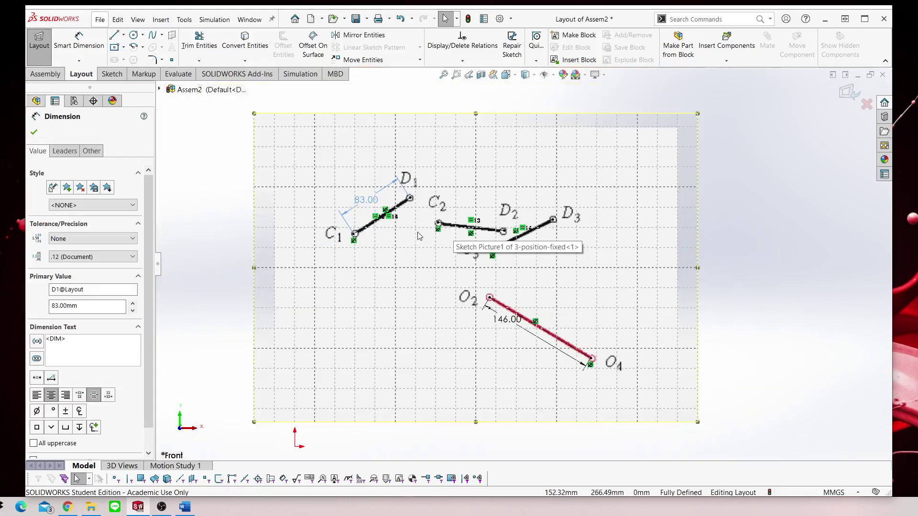
scroll(425, 292, down, 1)
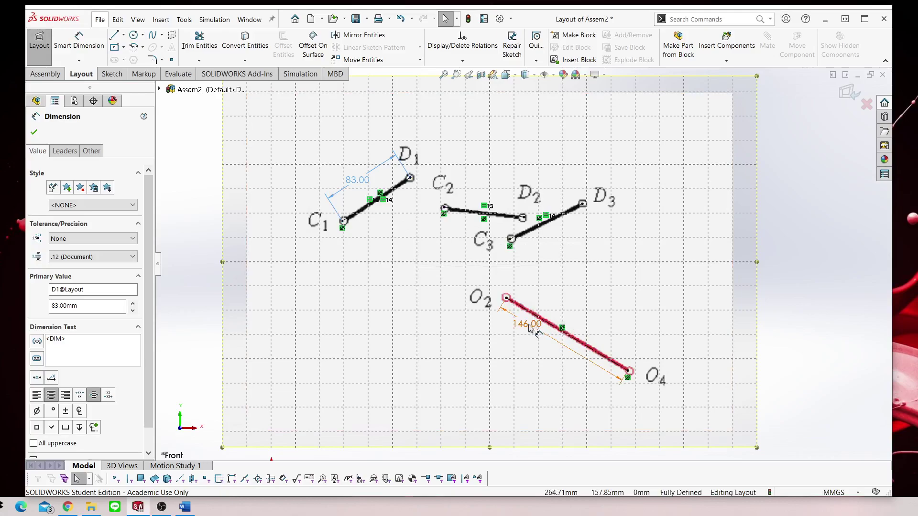
click(569, 341)
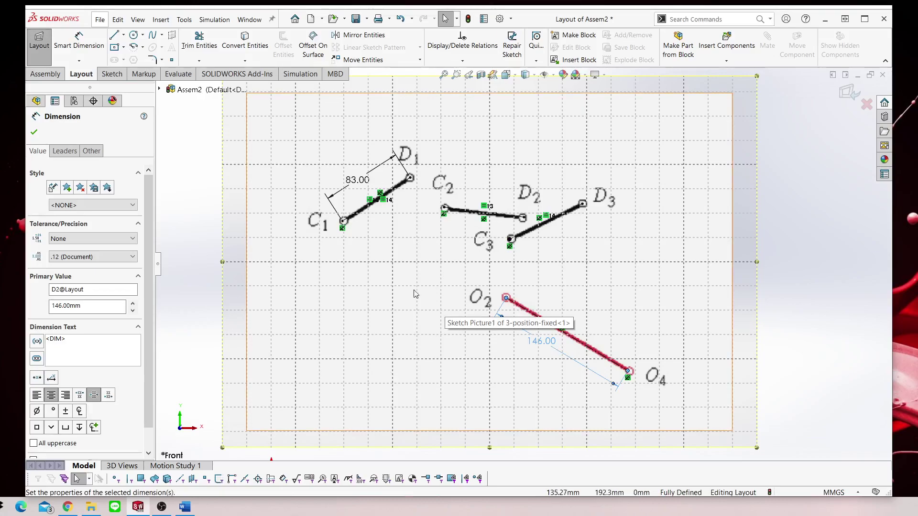
click(641, 288)
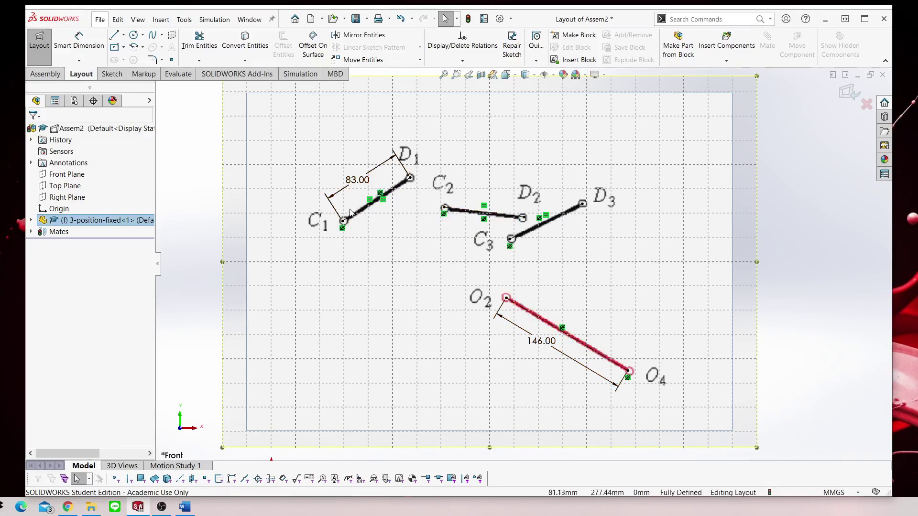
Draw a closed chain of construction centerlines C2→O2→D2→O4→C2.
click(123, 35)
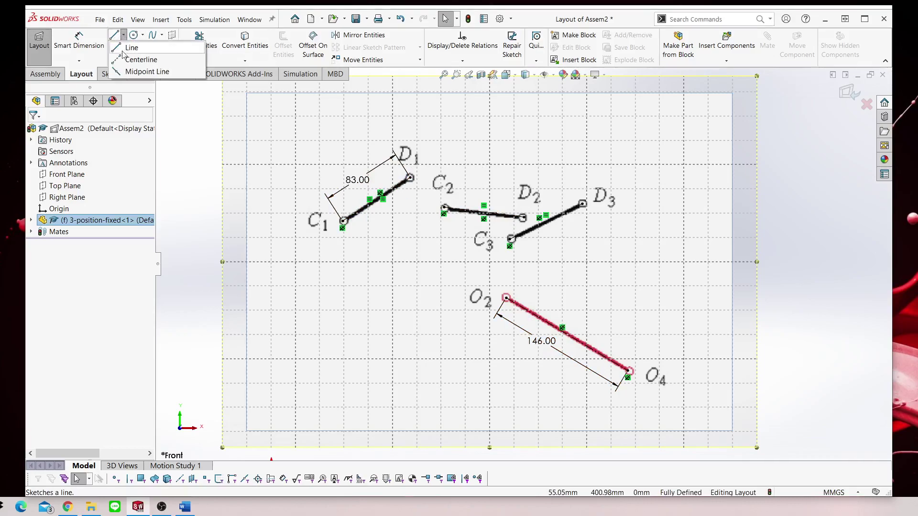
click(141, 51)
click(444, 208)
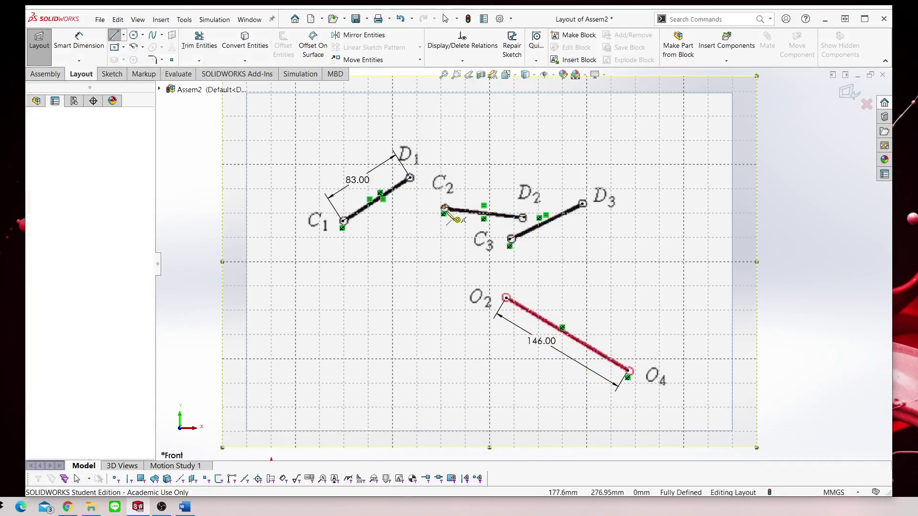
click(506, 297)
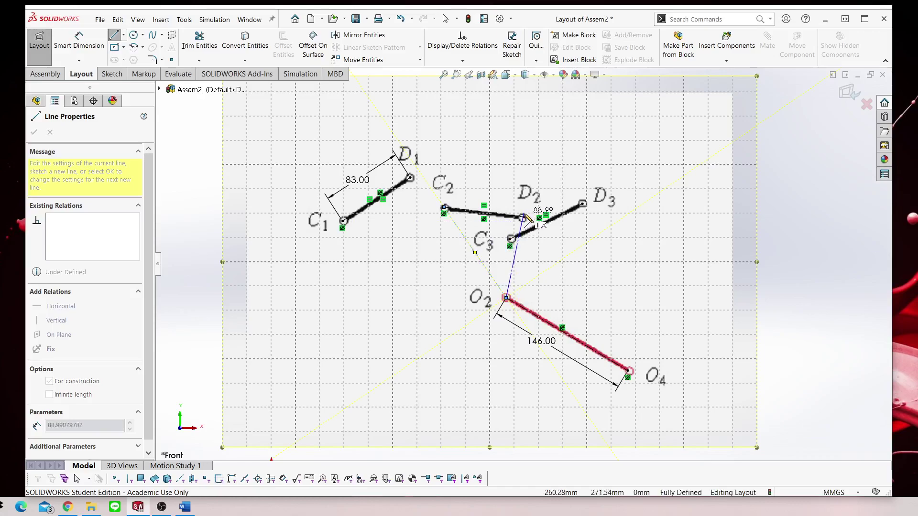
click(523, 217)
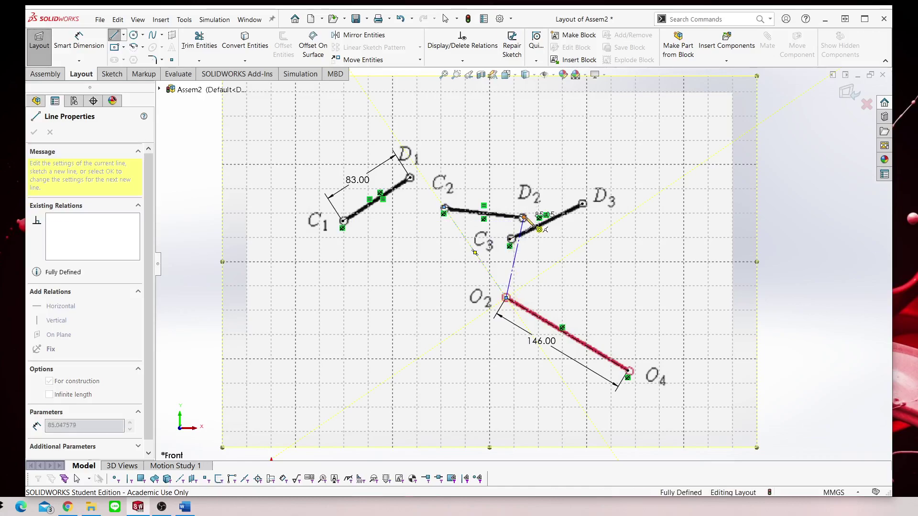
click(629, 370)
click(444, 208)
right_click(516, 146)
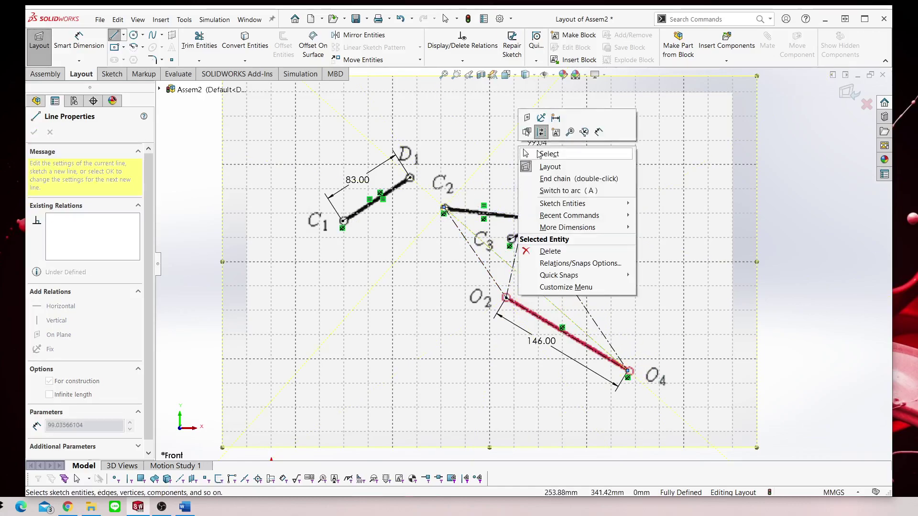
click(531, 151)
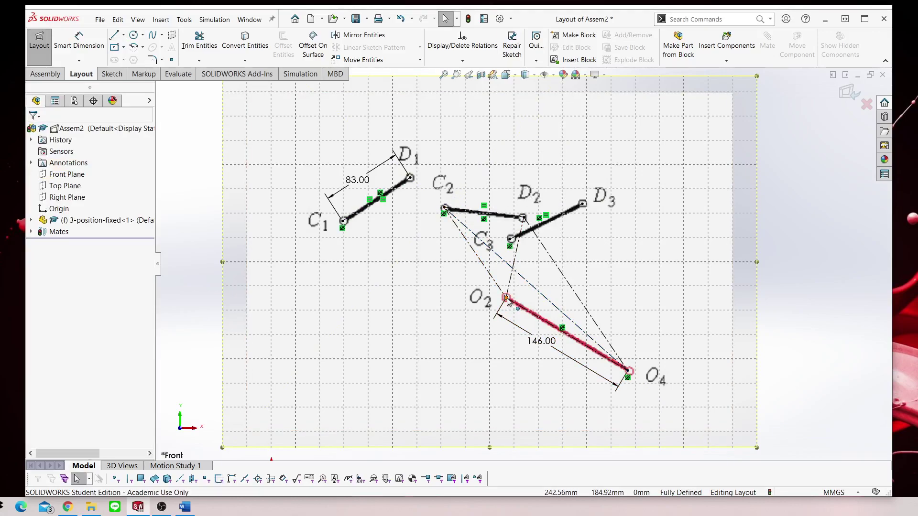
drag(445, 208, 457, 216)
Draw construction centerlines from C1 and D1 down to two free lower vertices.
click(123, 35)
click(142, 57)
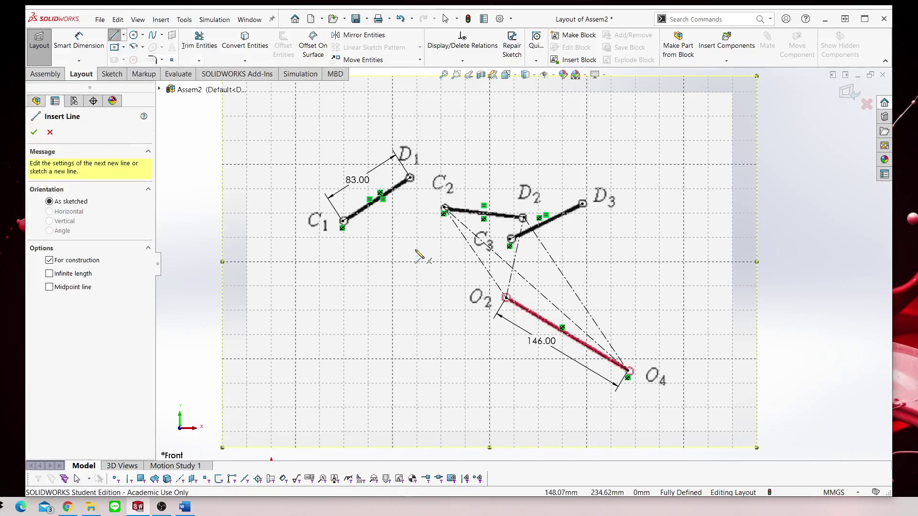
click(345, 221)
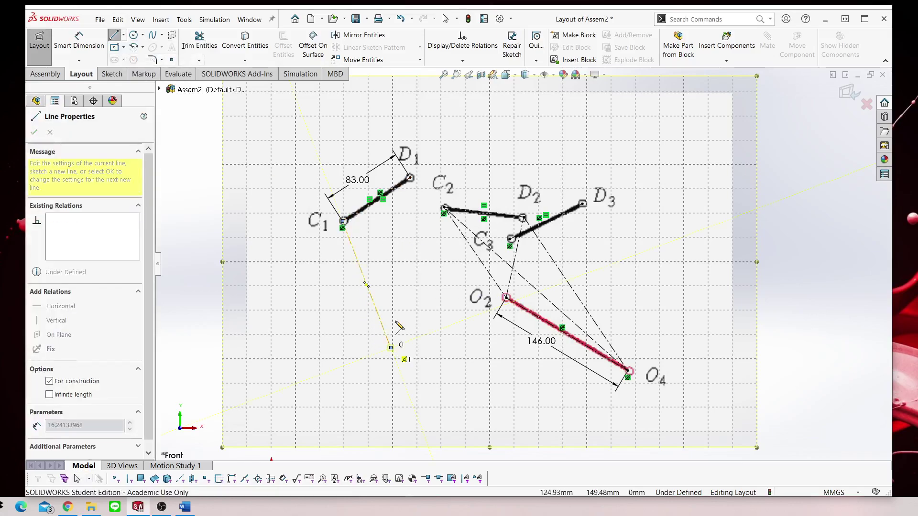
click(391, 348)
click(410, 178)
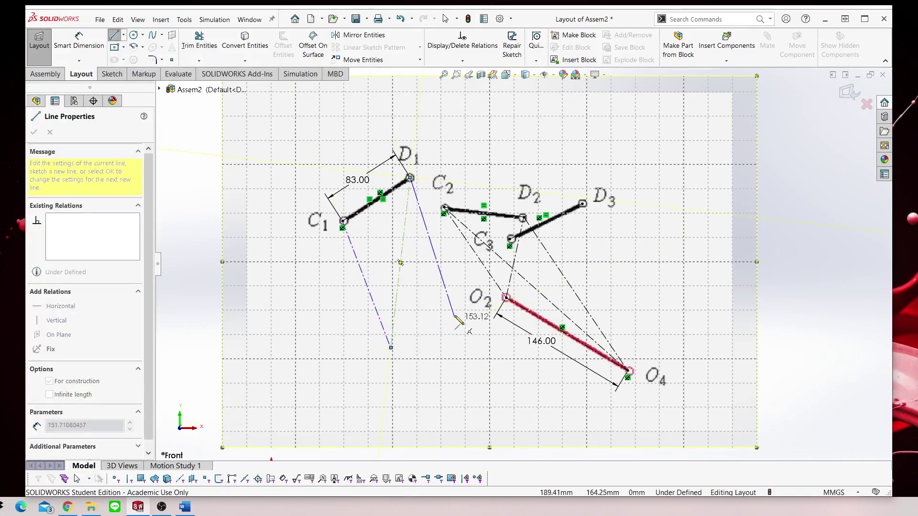
click(451, 285)
click(344, 221)
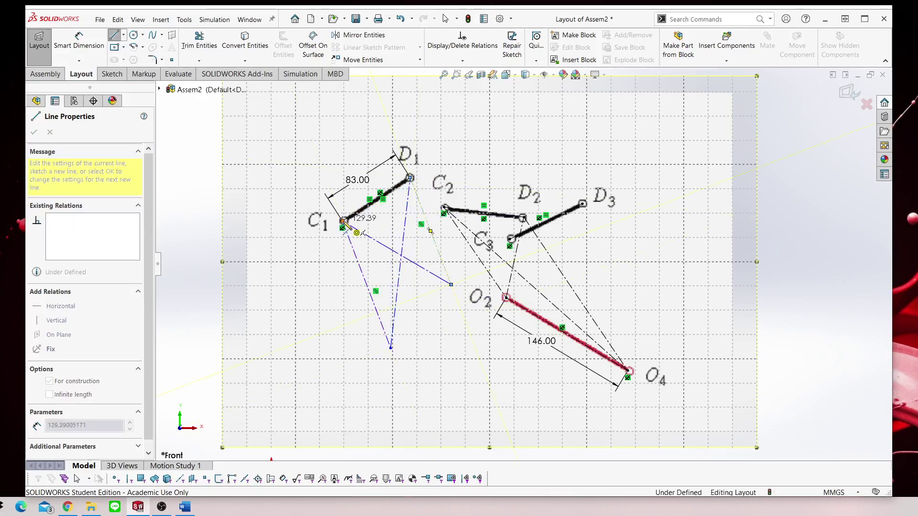
right_click(471, 167)
click(500, 163)
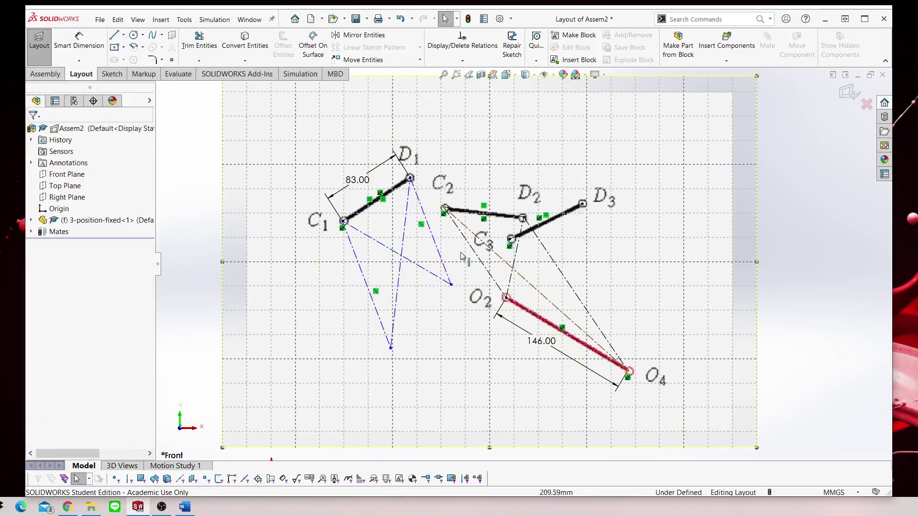
click(364, 275)
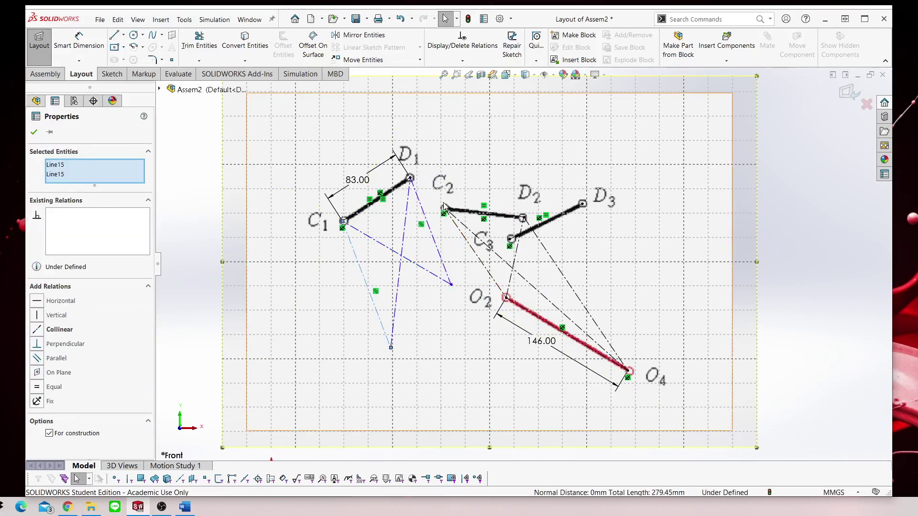
Undo the stray change near C1 and start Add Relations with an empty selection.
key(Escape)
click(453, 210)
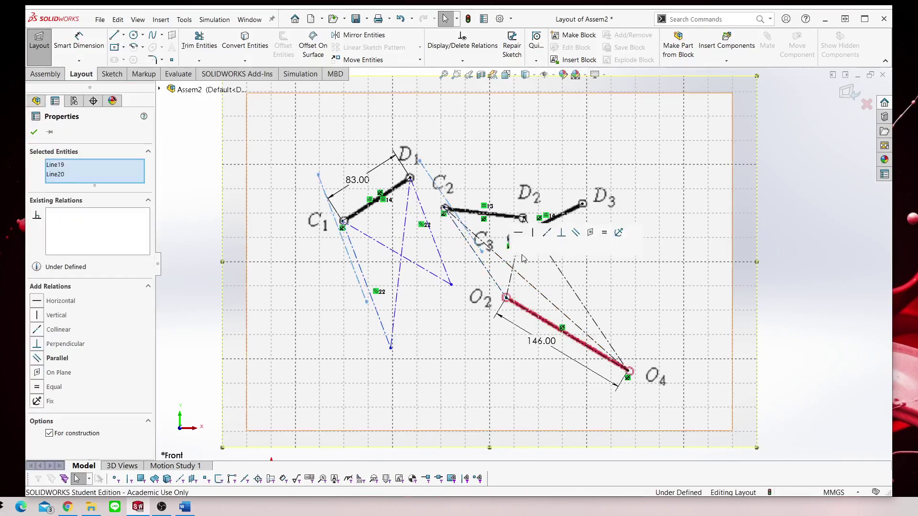
click(343, 238)
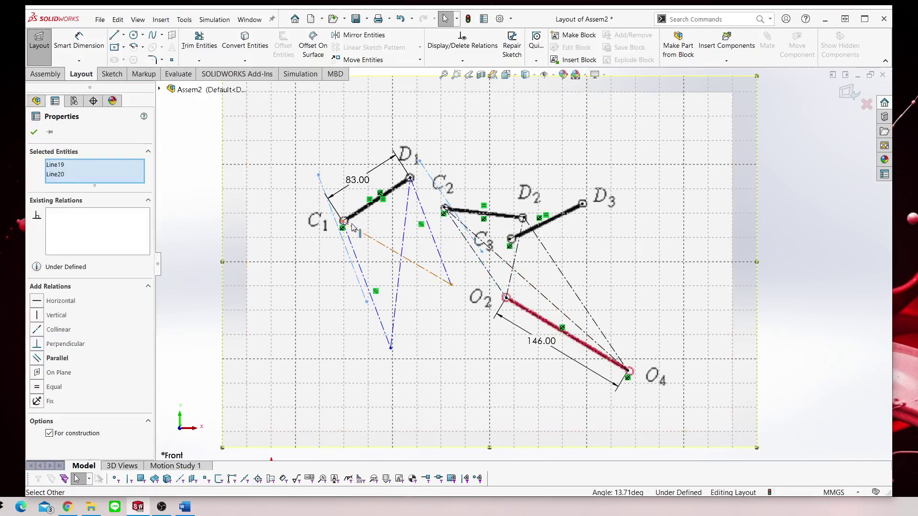
click(401, 20)
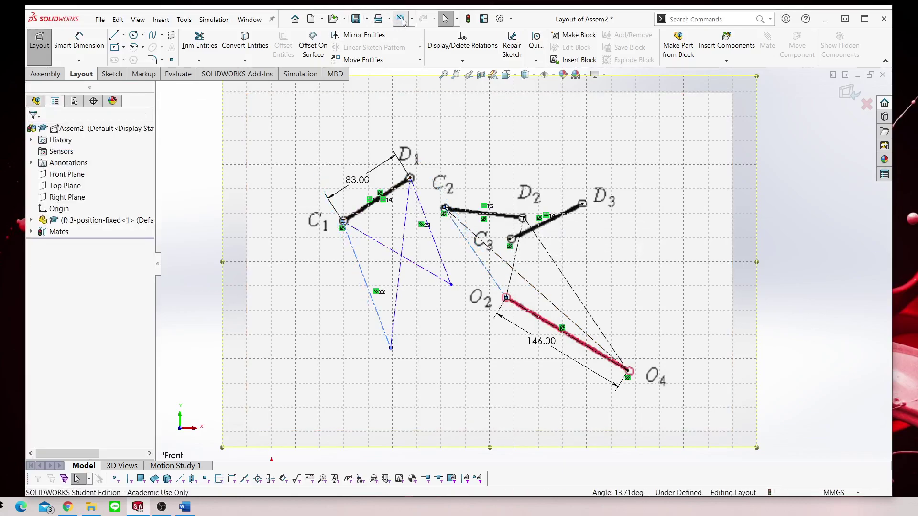
click(462, 60)
click(463, 85)
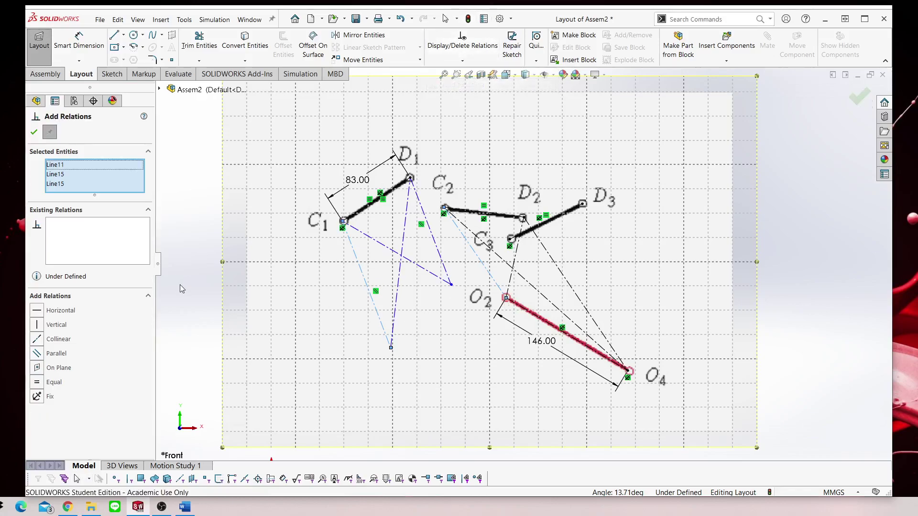
right_click(57, 172)
click(118, 177)
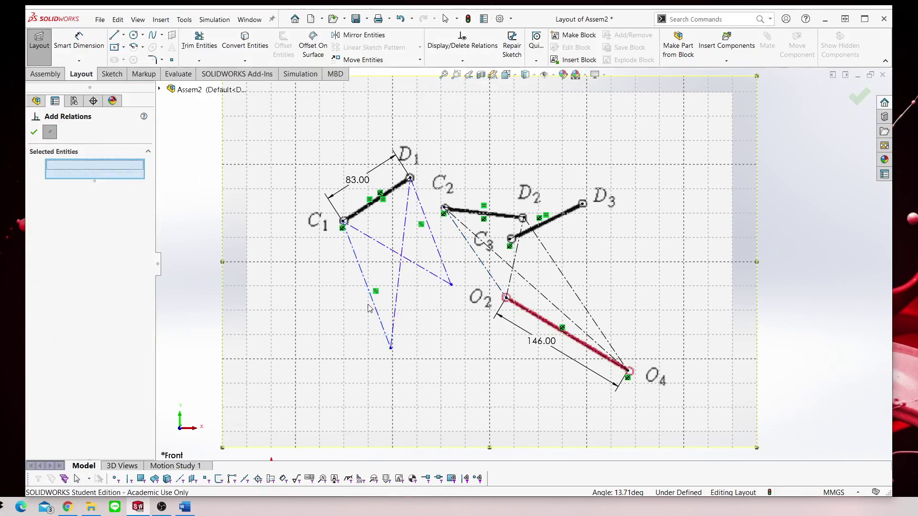
Make the C1 side equal to C2–O2 and the D1 side equal to C2–O4.
click(399, 273)
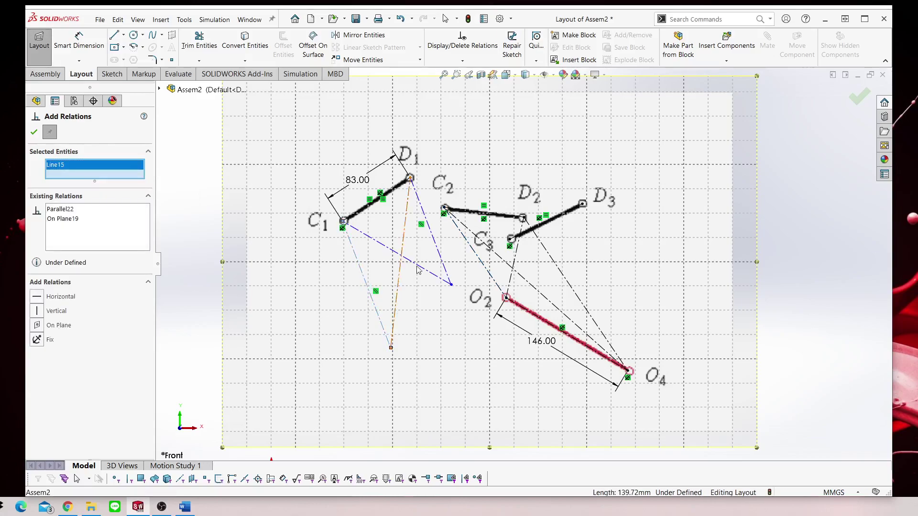
click(486, 267)
click(36, 389)
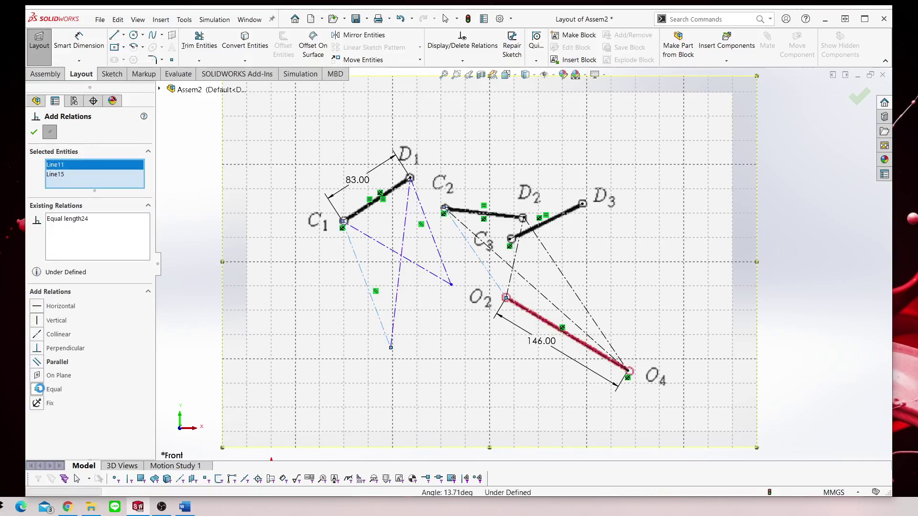
click(511, 268)
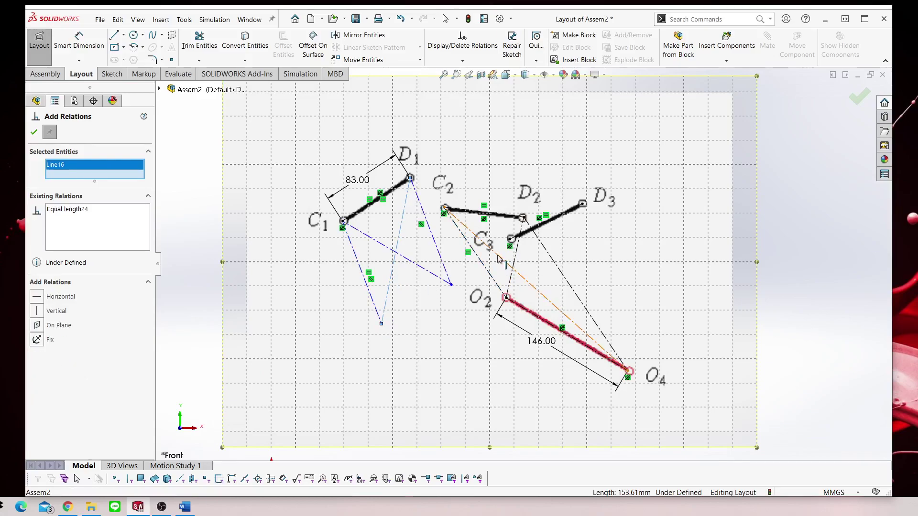
click(500, 258)
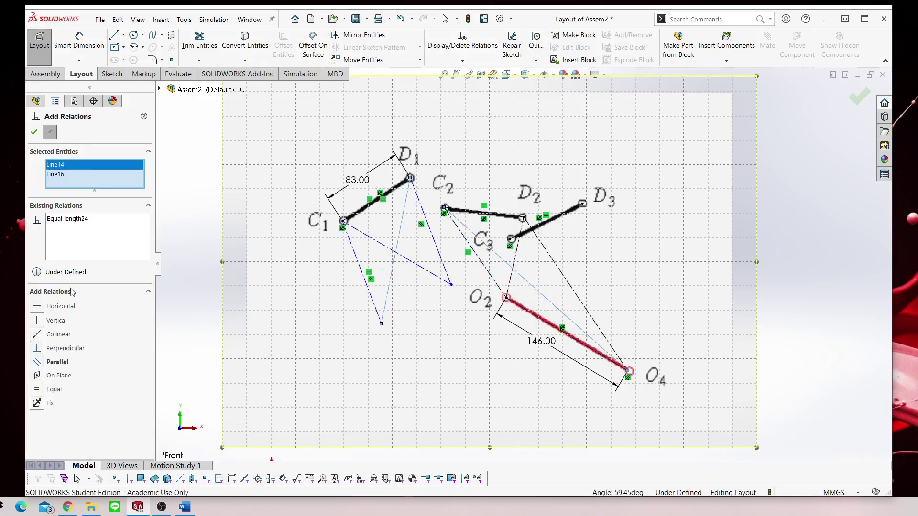
click(36, 391)
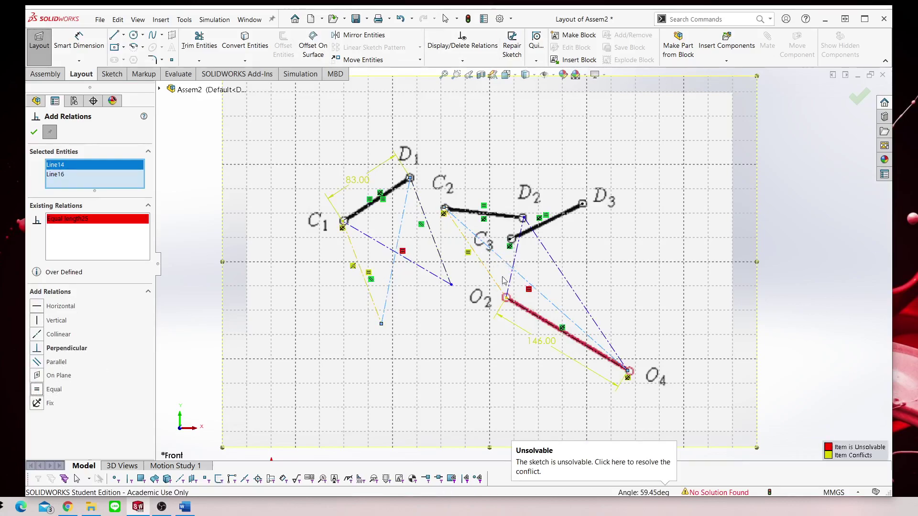
Delete the conflicting equal-length relation and clear the selected lines.
click(538, 302)
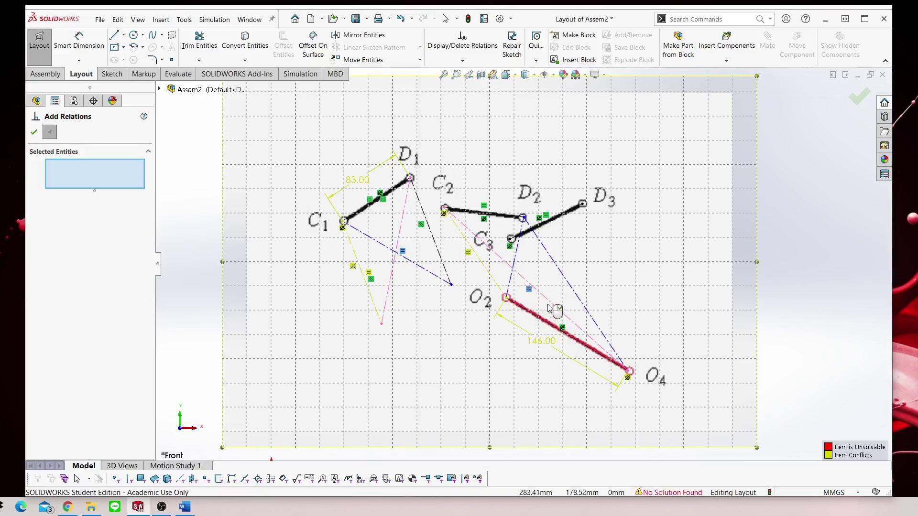
click(518, 254)
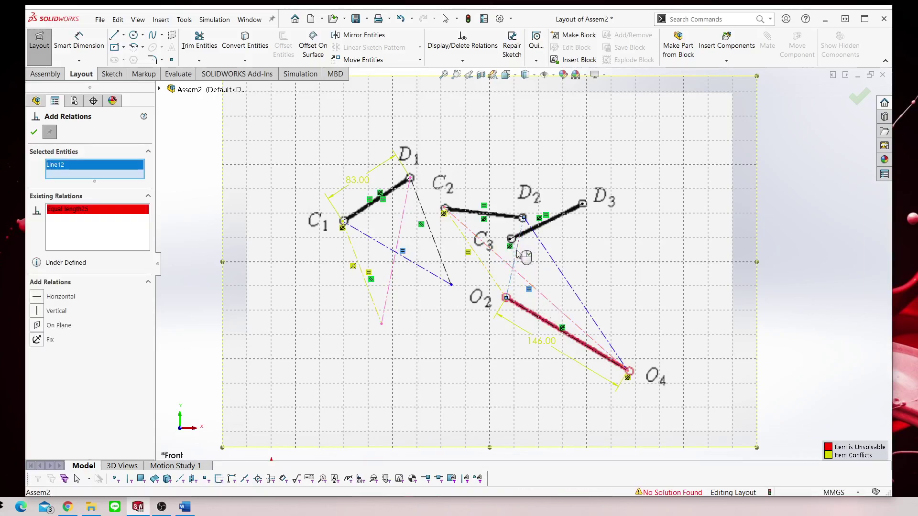
right_click(123, 225)
click(158, 234)
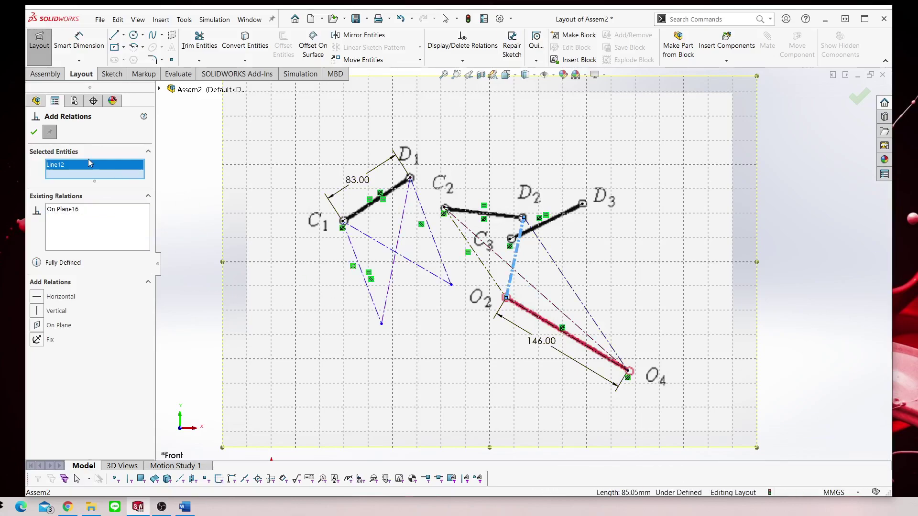
right_click(138, 171)
click(159, 175)
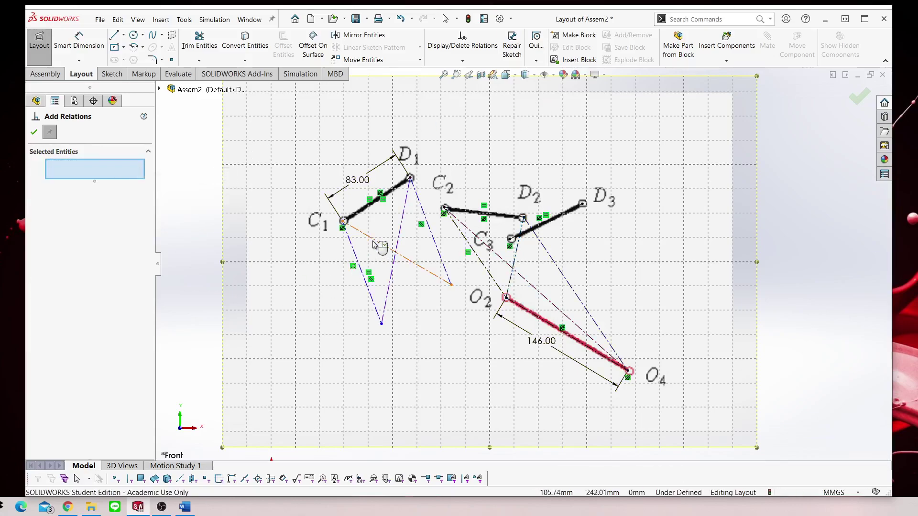
Make the D1 triangle side equal to O2–D2, then undo that relation.
click(402, 235)
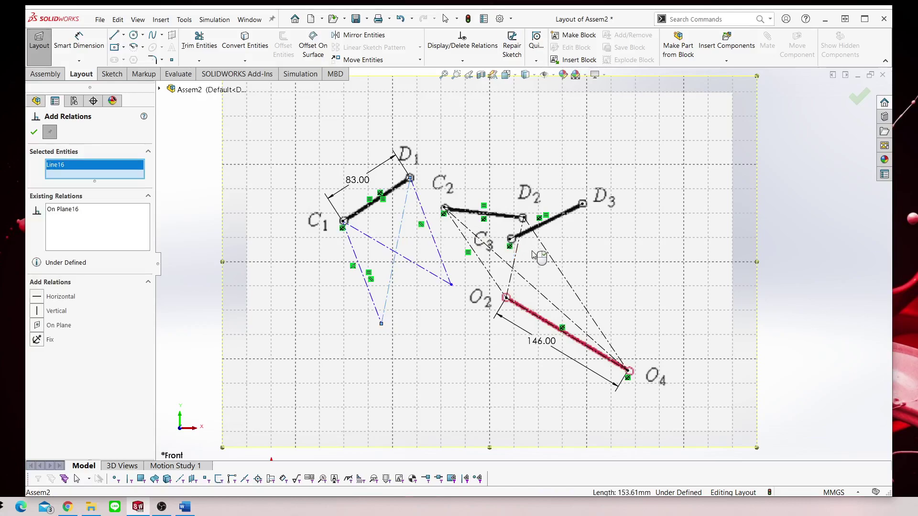
click(515, 260)
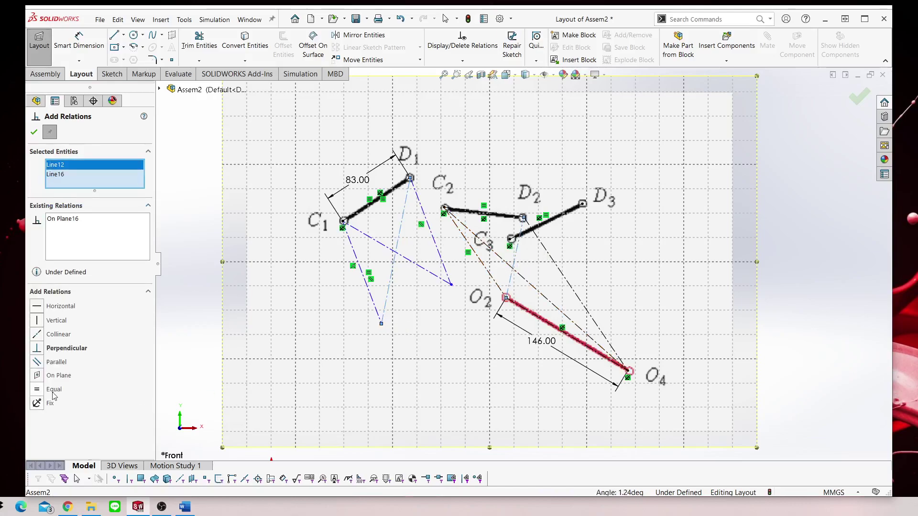
click(37, 389)
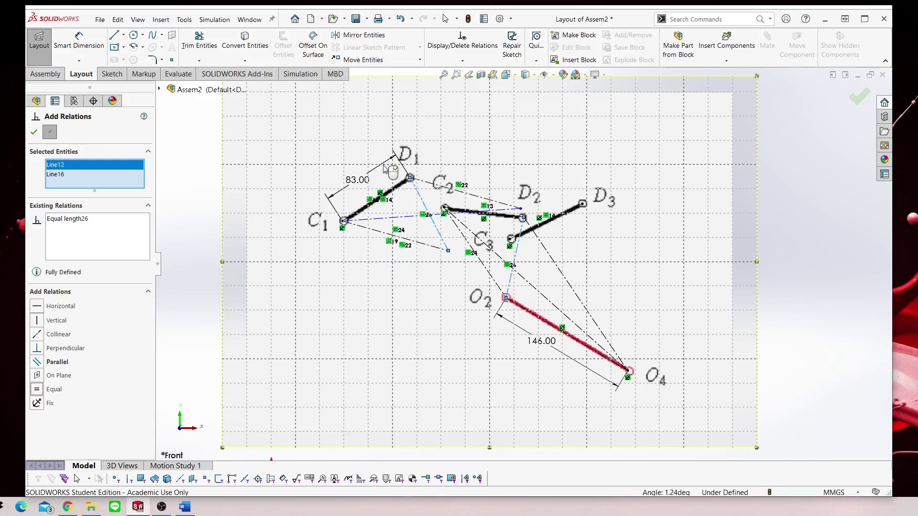
key(Escape)
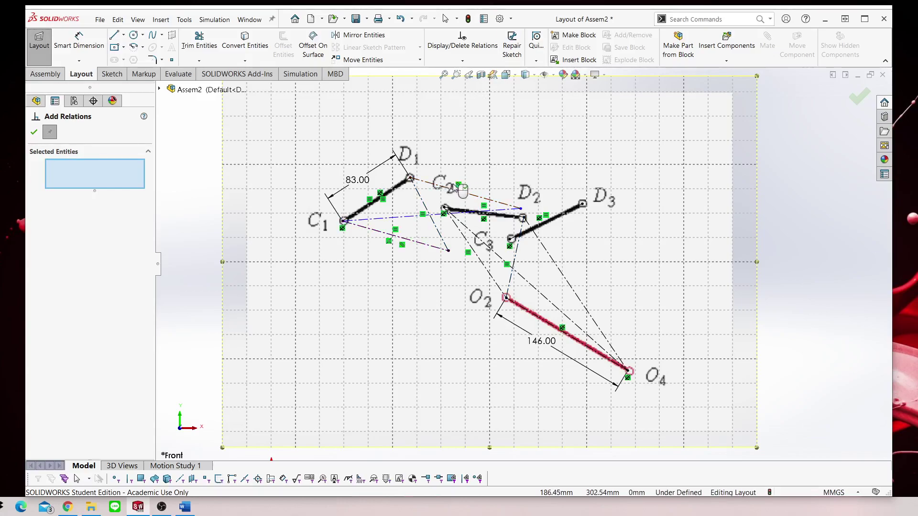
click(458, 186)
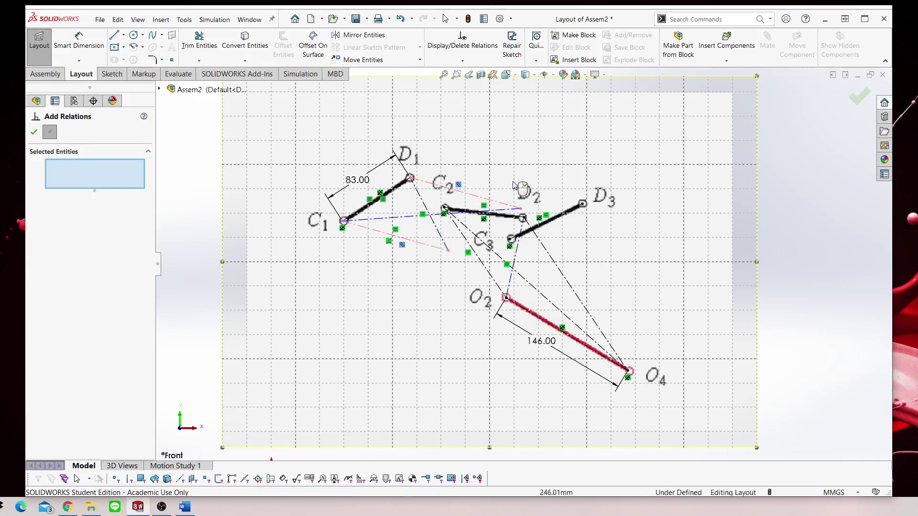
click(34, 132)
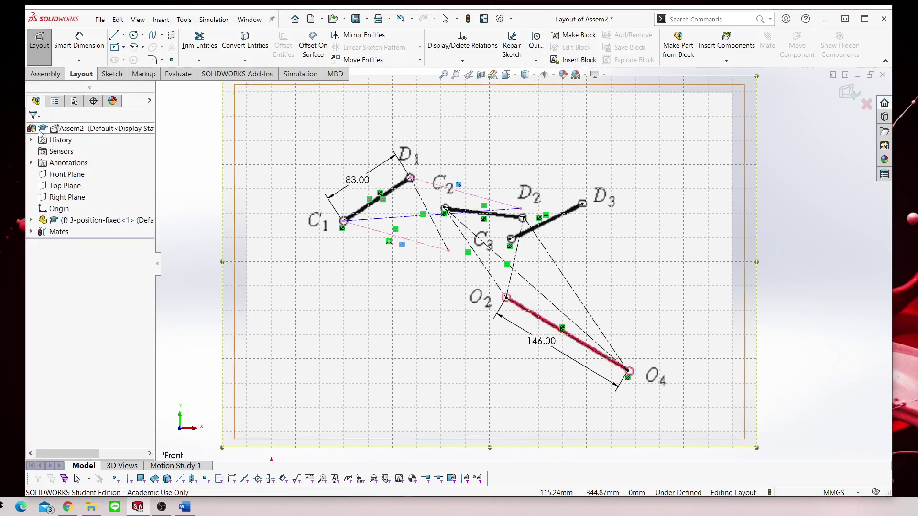
click(402, 19)
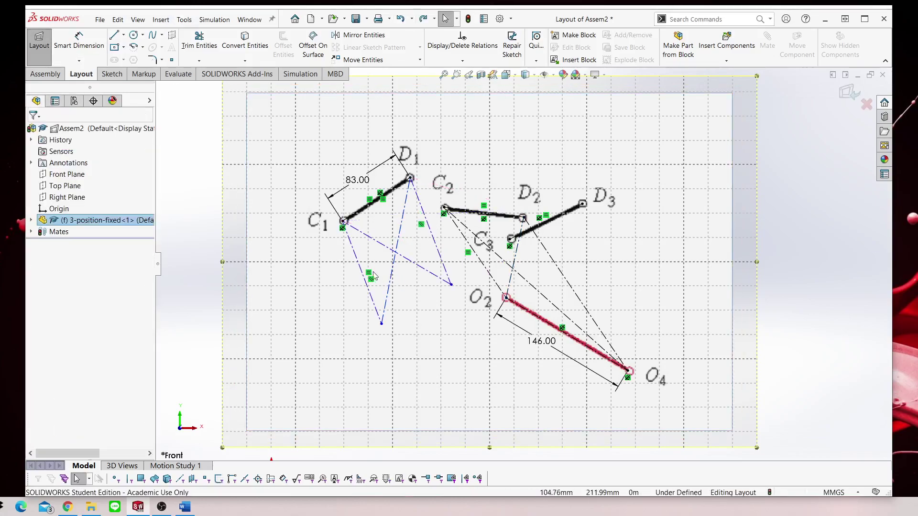
click(373, 286)
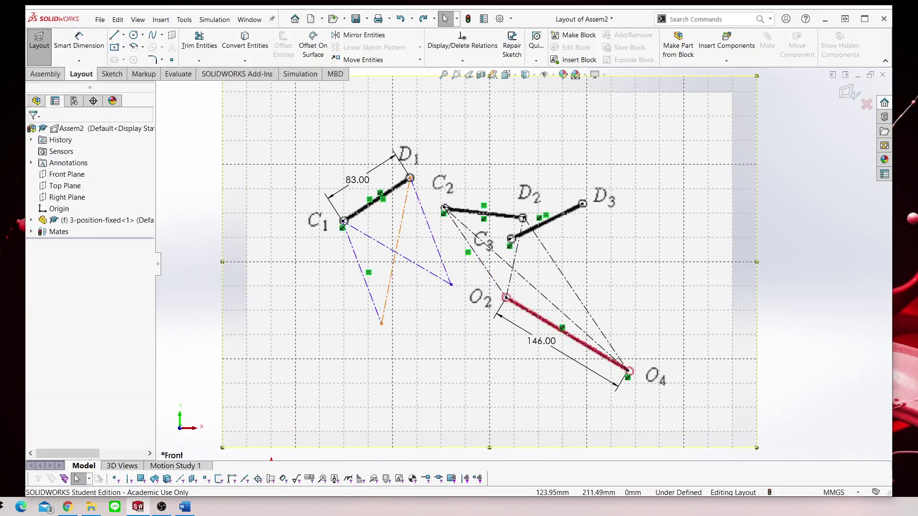
Reapply an Equal relation between the D1 triangle side and the O2–D2 line.
click(392, 276)
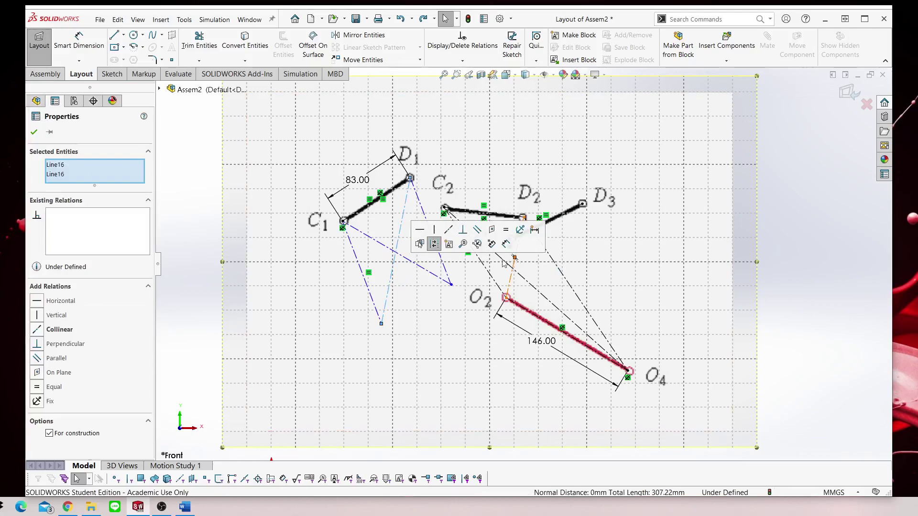
key(Escape)
click(462, 61)
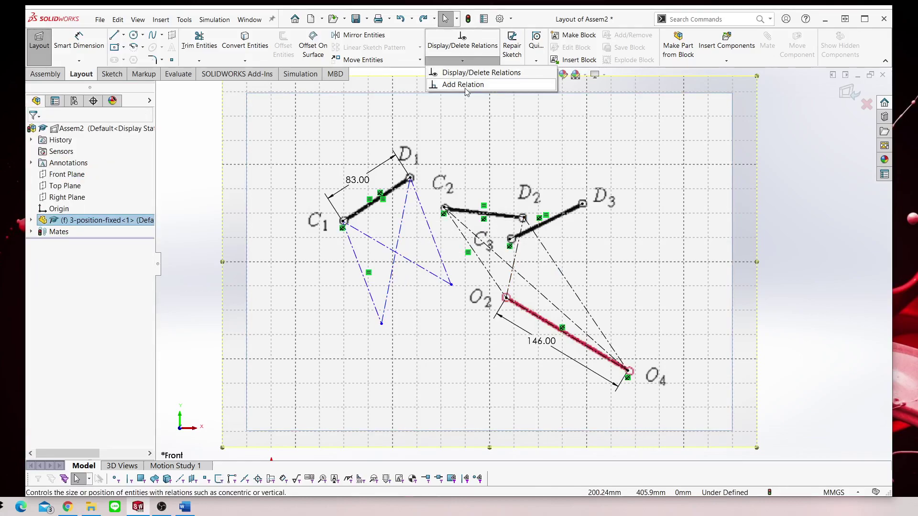
click(462, 85)
click(392, 270)
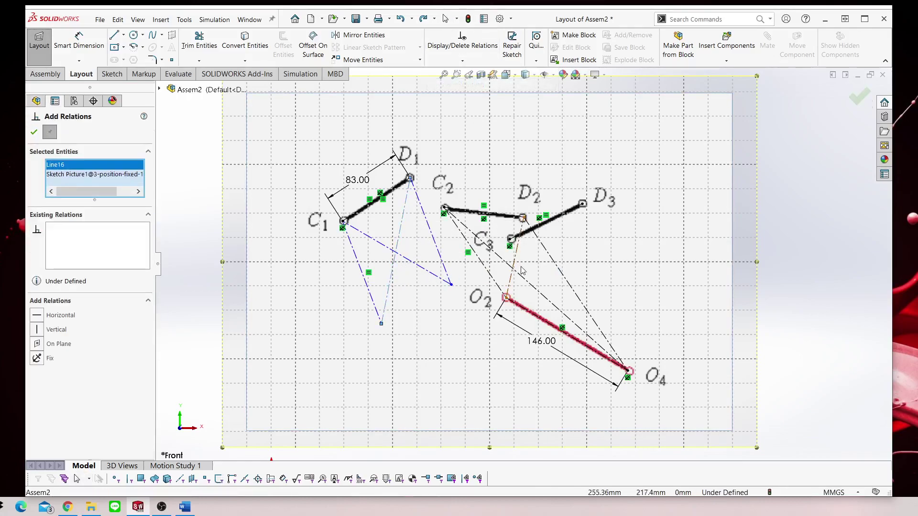
click(515, 255)
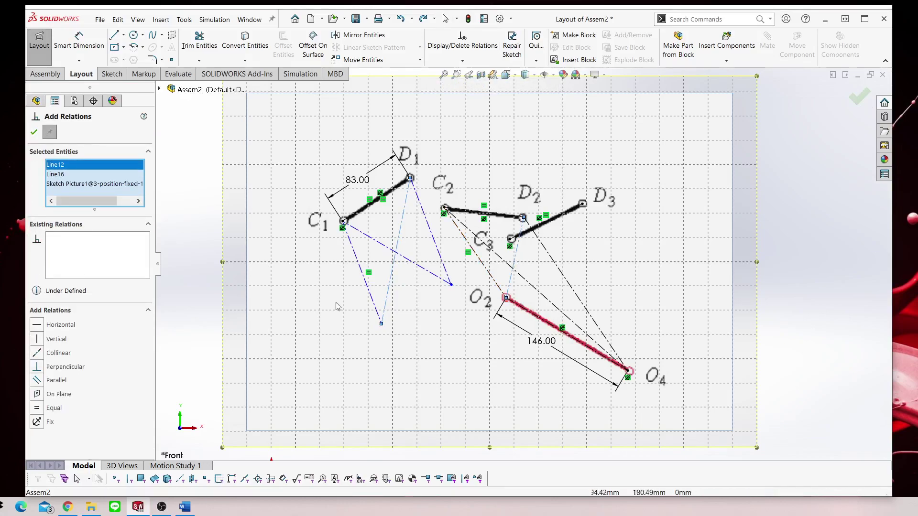
click(37, 410)
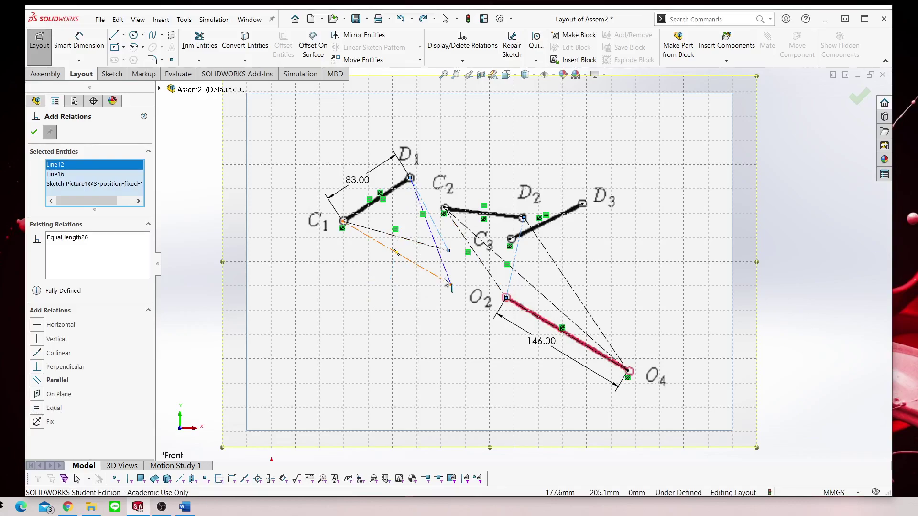
Make the C1 line equal to C2–O4 and another transferred line equal to D2–O4.
click(431, 270)
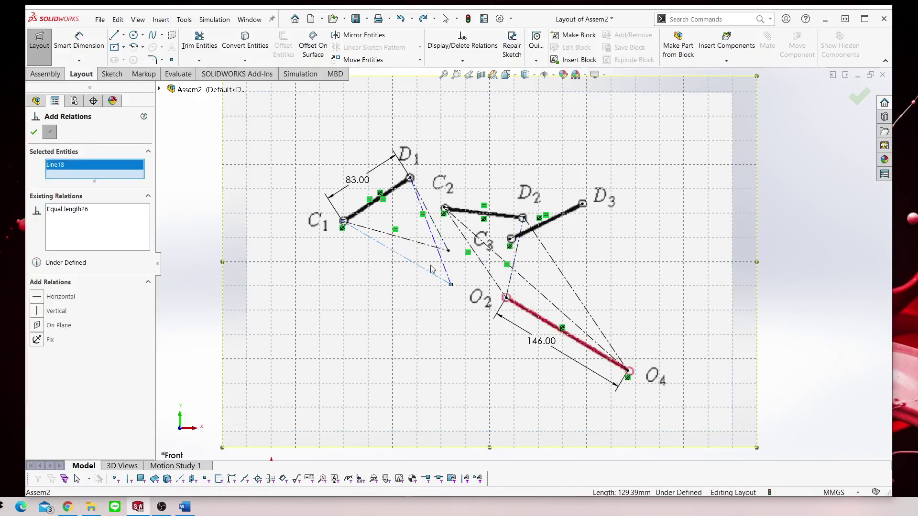
click(554, 309)
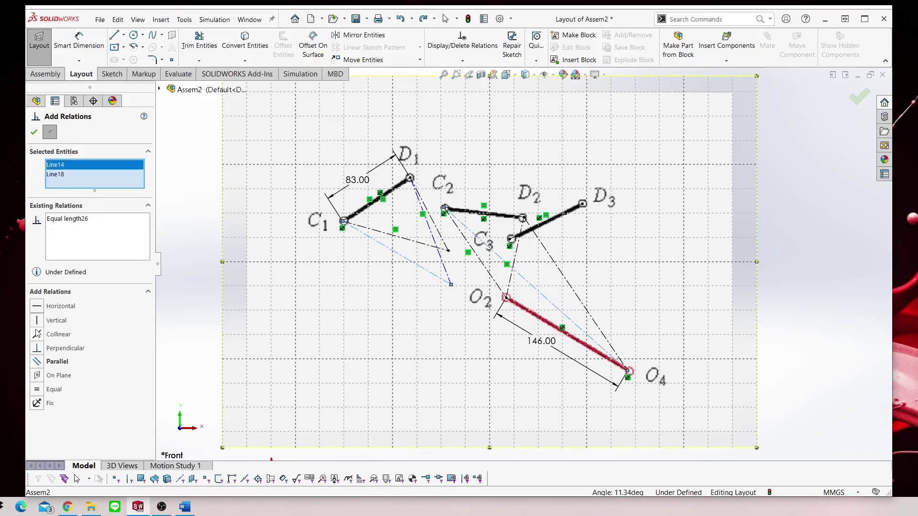
click(37, 390)
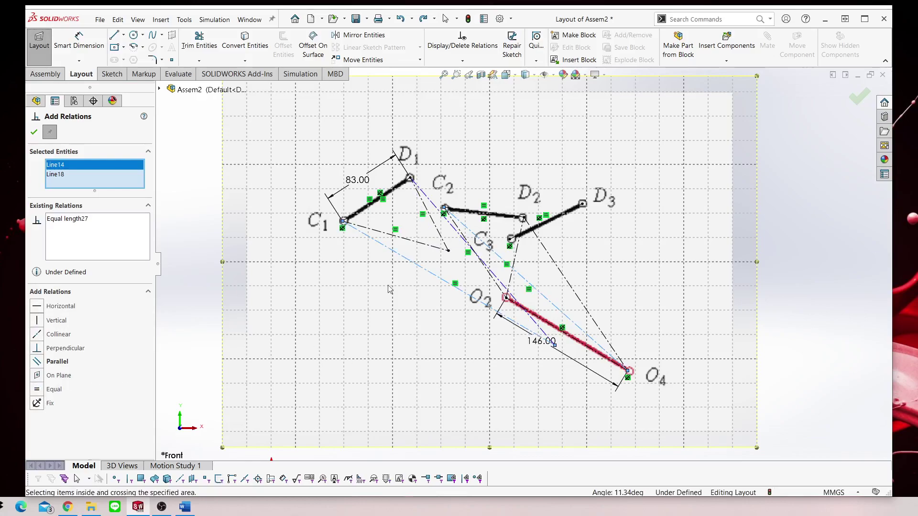
click(502, 285)
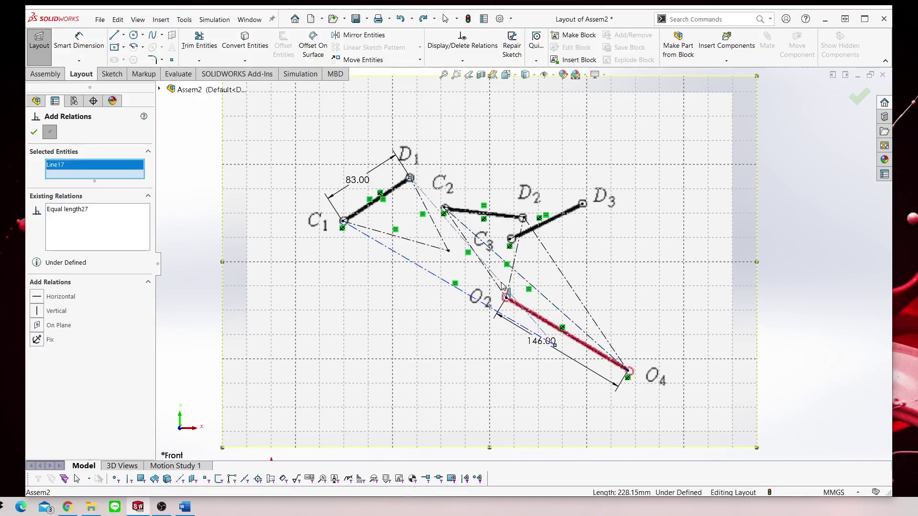
click(573, 292)
click(36, 388)
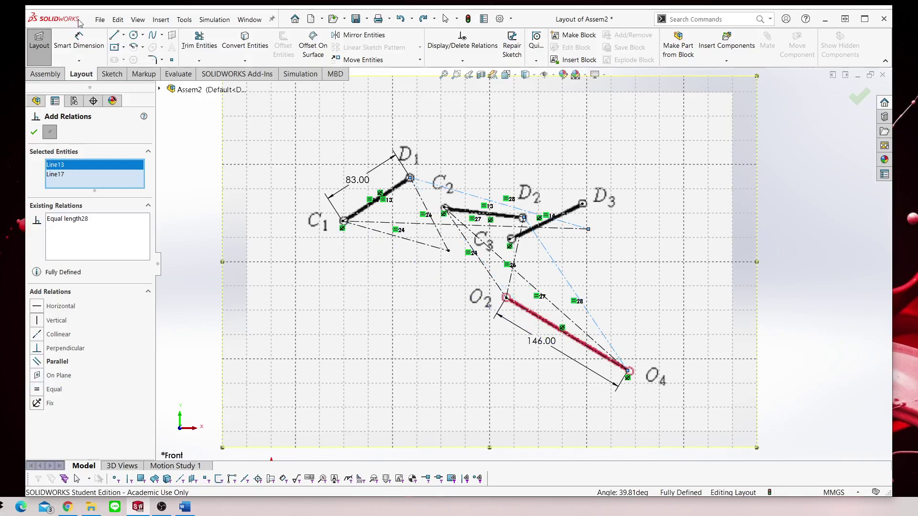
click(114, 35)
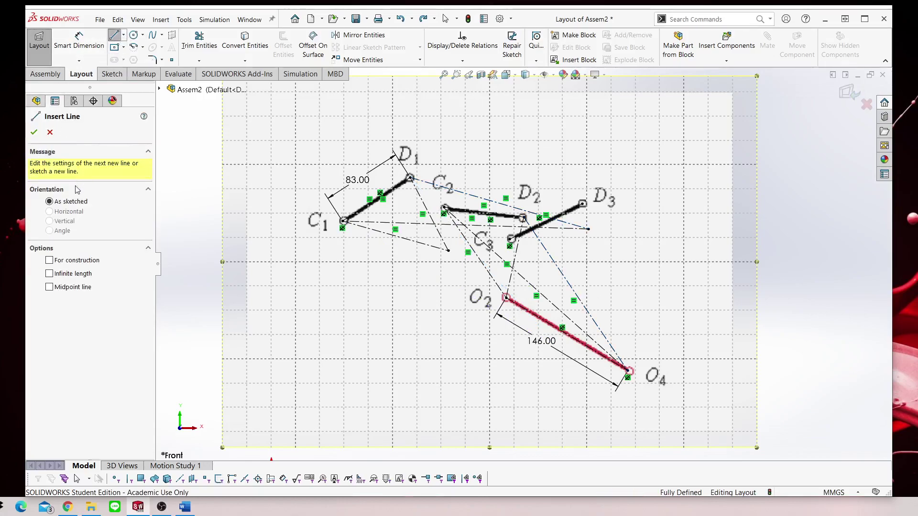
Draw a construction centerline from the vertex below C2 to the point right of D3.
click(123, 35)
click(116, 60)
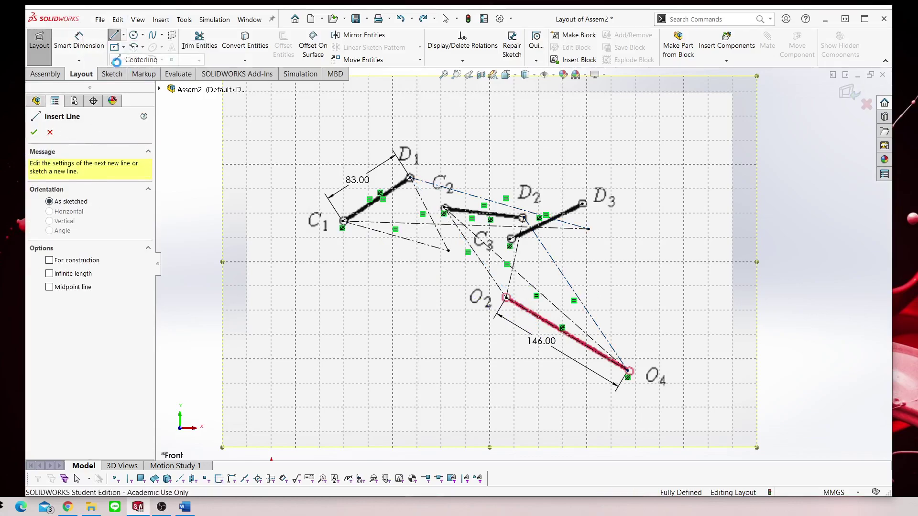
click(447, 250)
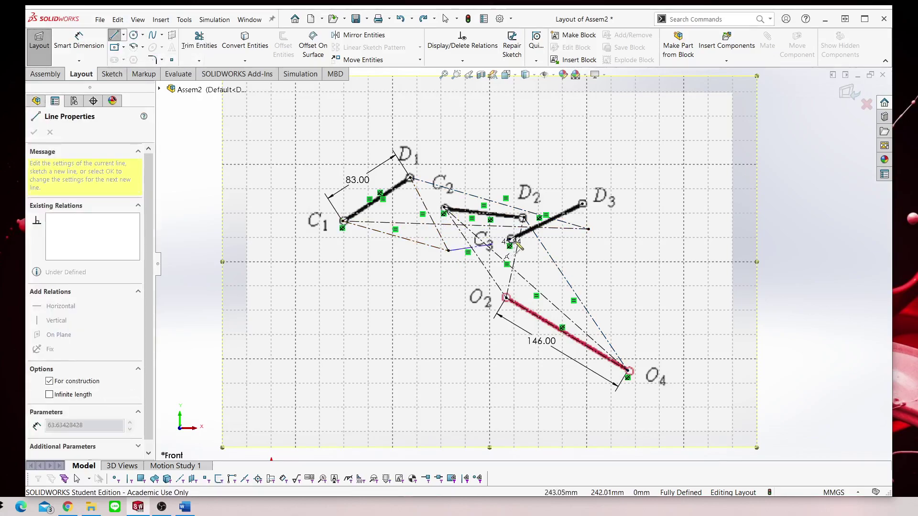
click(588, 230)
right_click(642, 224)
click(690, 225)
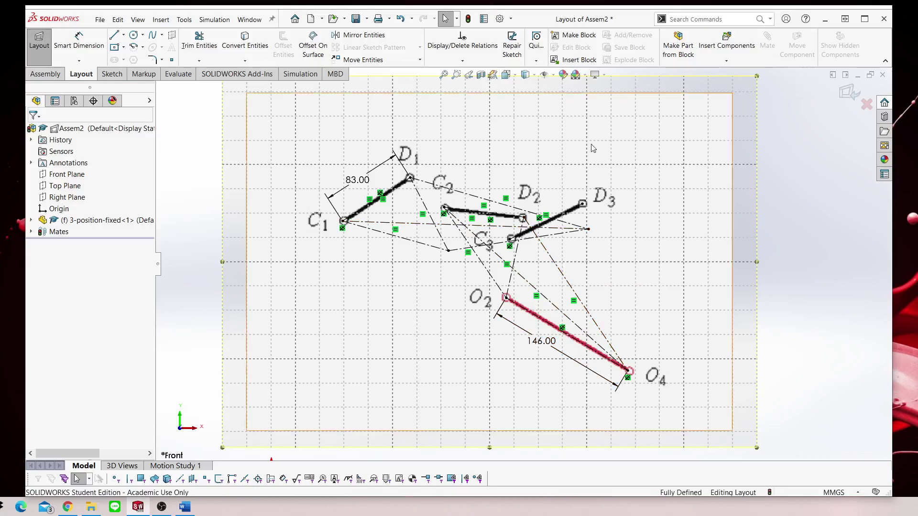
Select the C2–O4 construction line and the line from D1 to the lower vertex.
scroll(550, 230, up, 1)
scroll(597, 282, down, 1)
scroll(600, 282, down, 1)
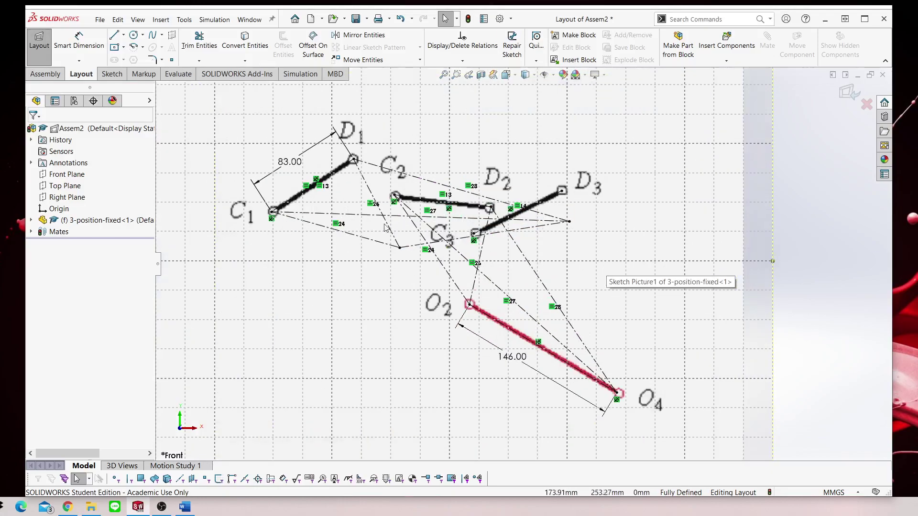
click(505, 295)
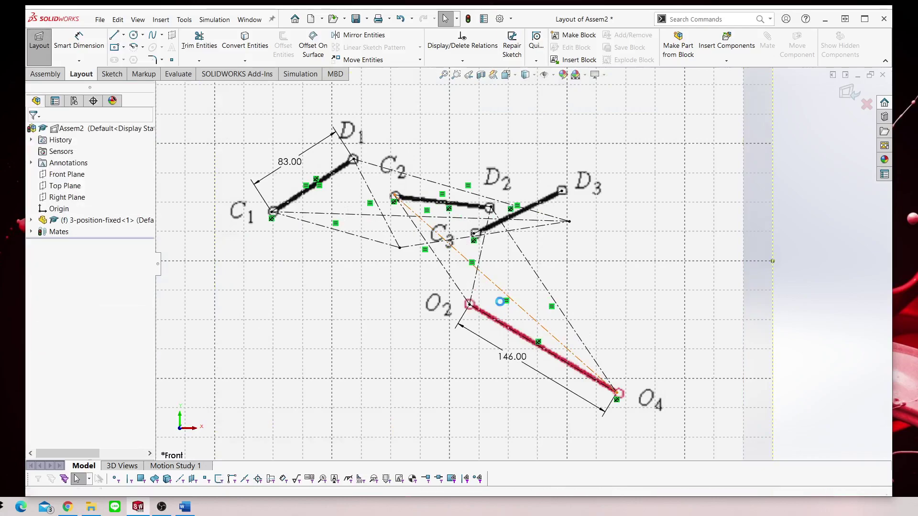
key(Escape)
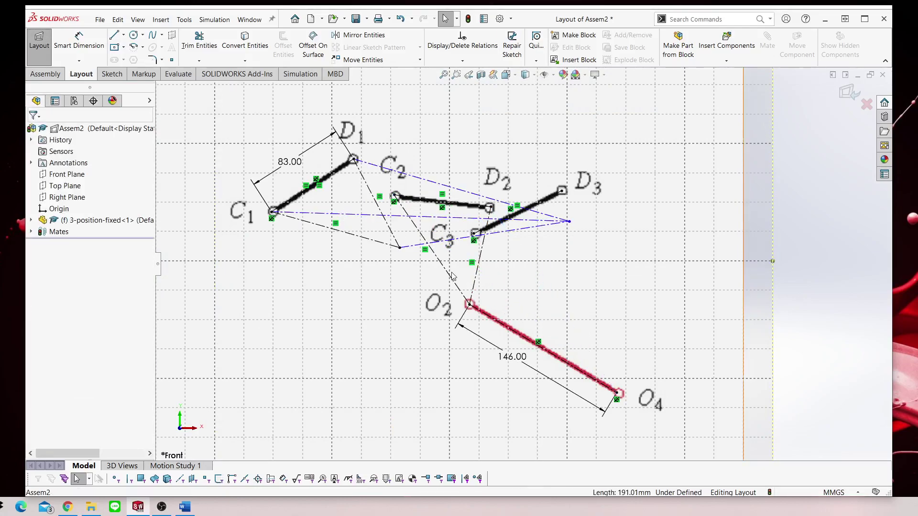
click(389, 227)
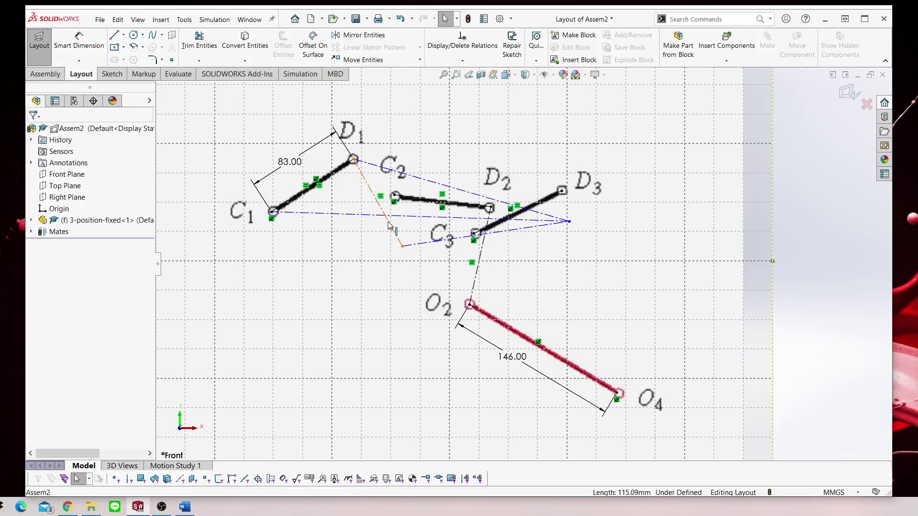
Undo and redo until the D2–O4 and C2–O4 construction lines are restored.
click(400, 19)
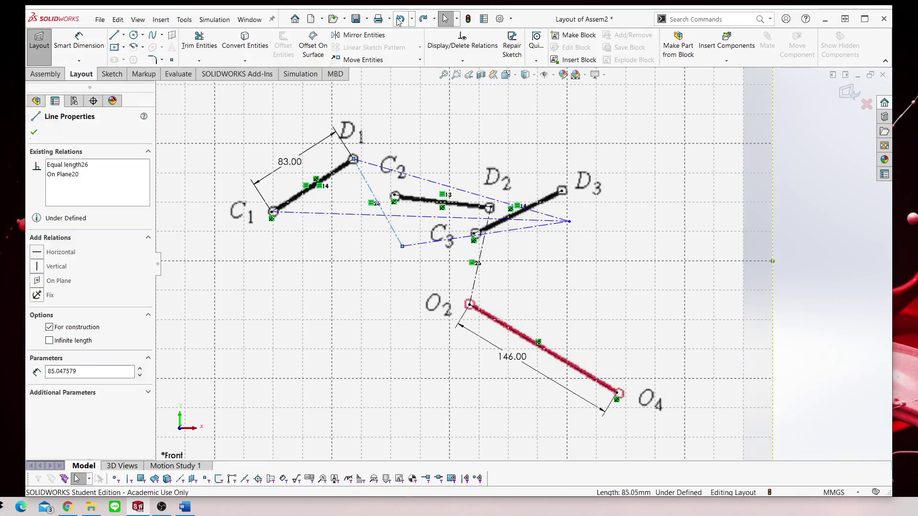
click(399, 20)
click(398, 20)
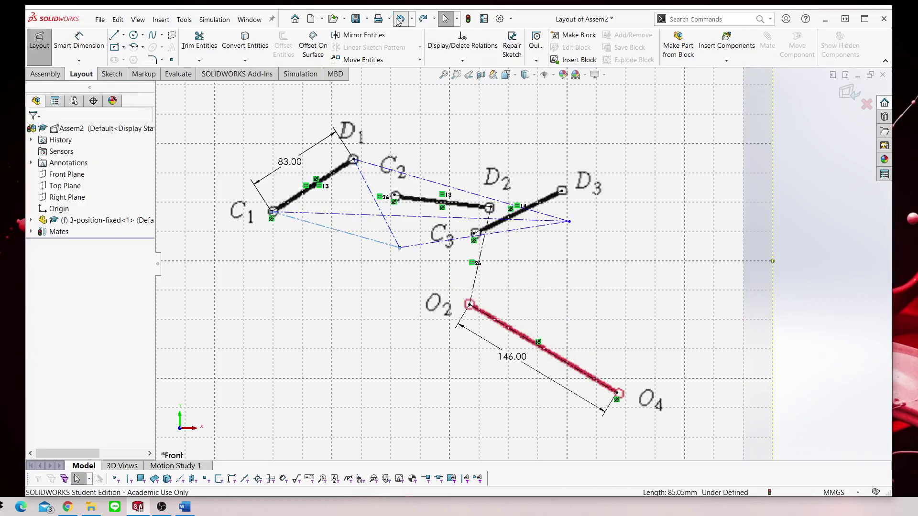
click(400, 19)
click(400, 19)
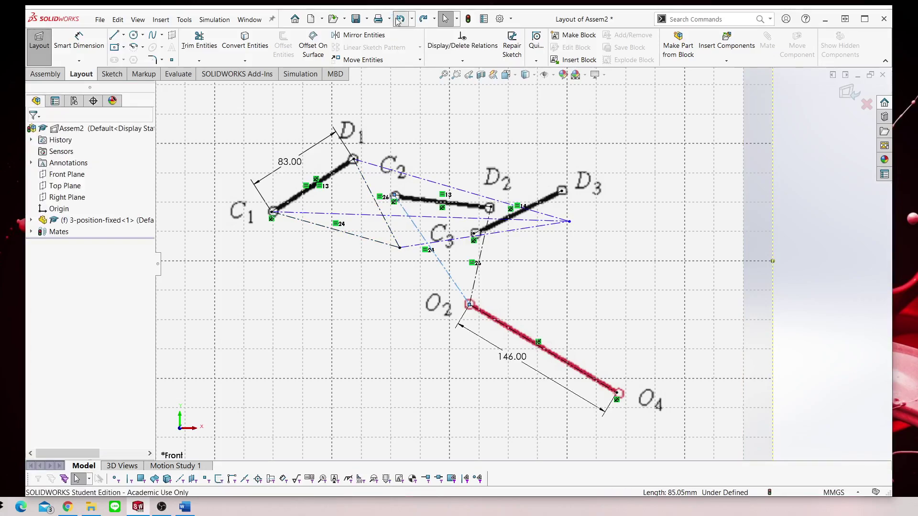
click(397, 20)
click(397, 20)
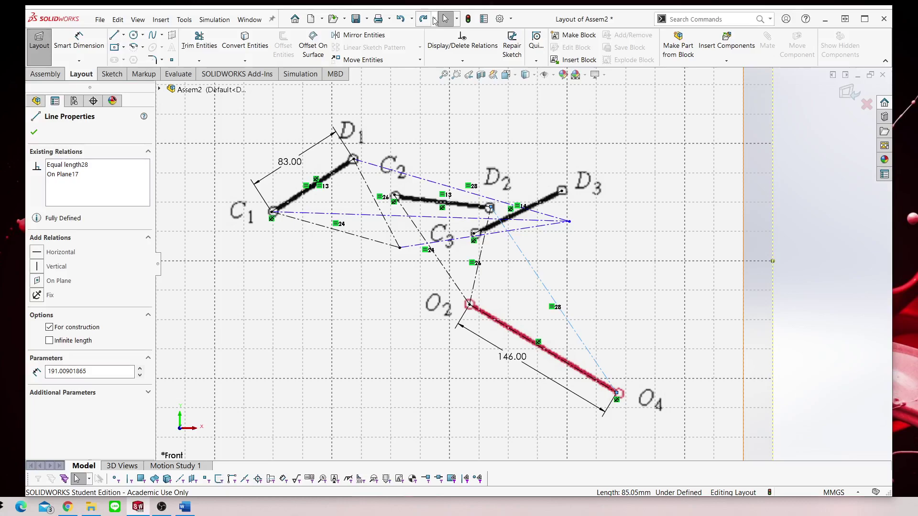
click(424, 22)
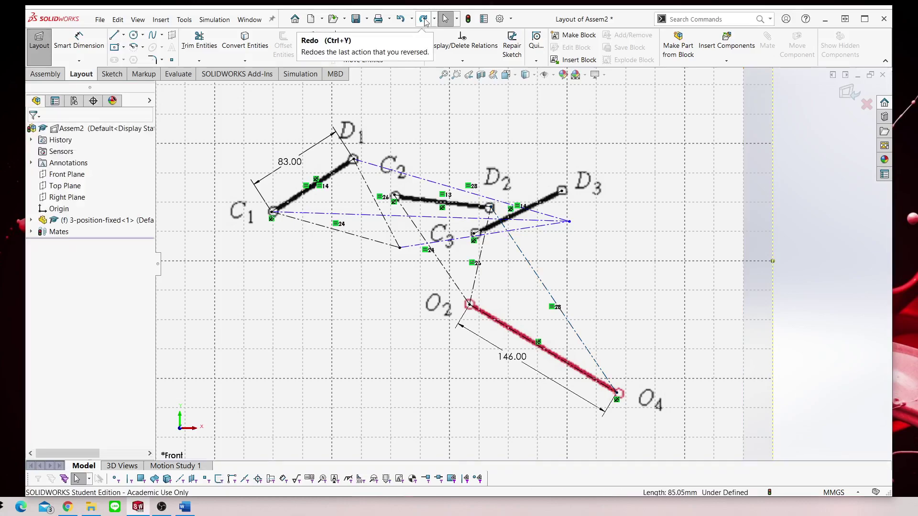
click(424, 22)
click(425, 22)
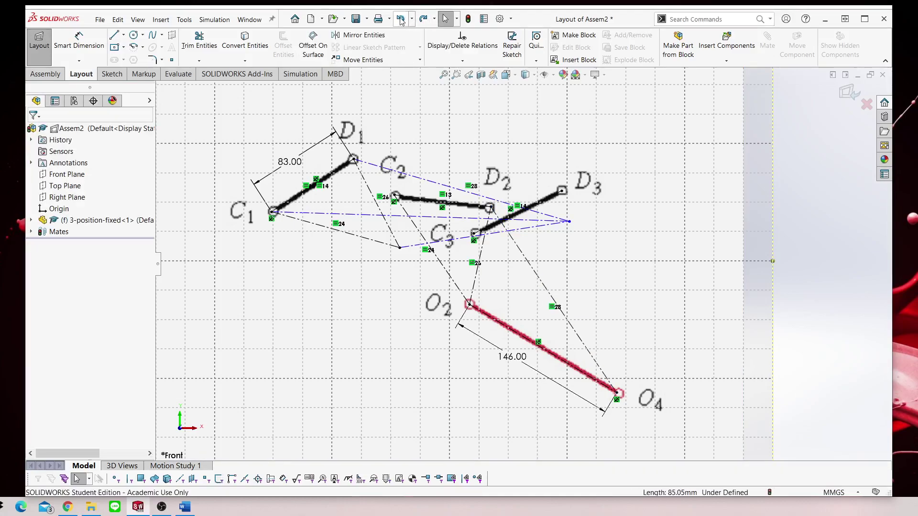
click(400, 21)
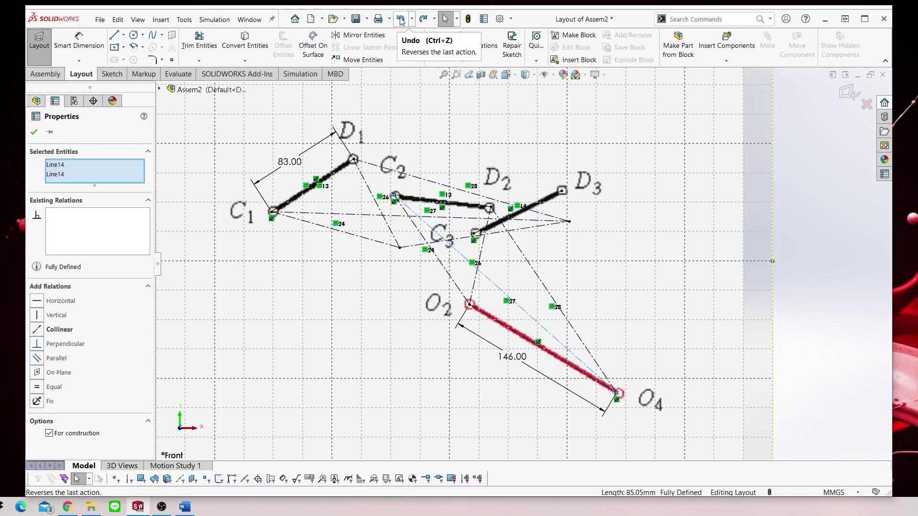
Open and dismiss the context options for the lower vertex and the line toward D3.
click(546, 260)
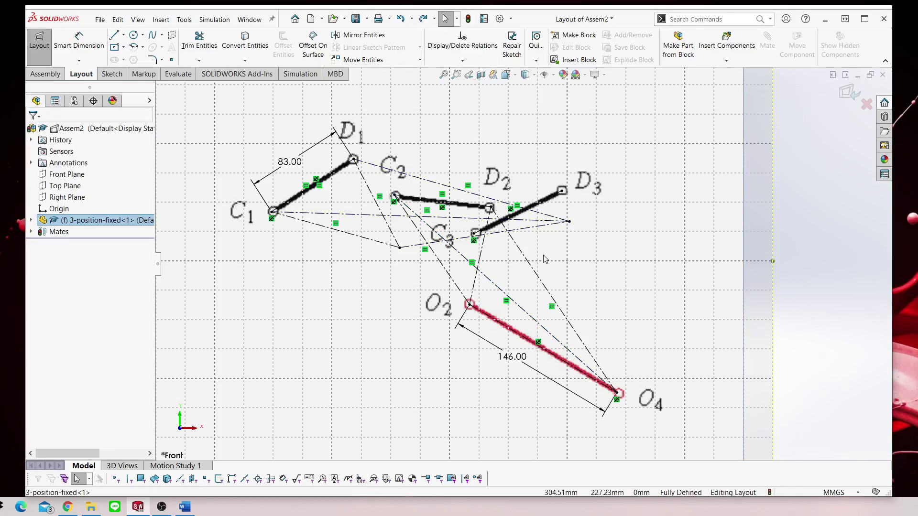
right_click(400, 249)
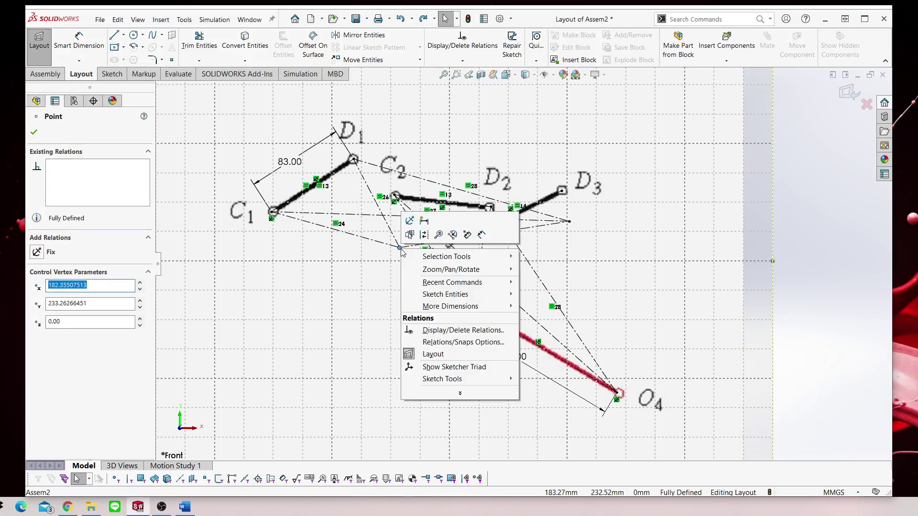
click(347, 275)
click(412, 246)
right_click(412, 246)
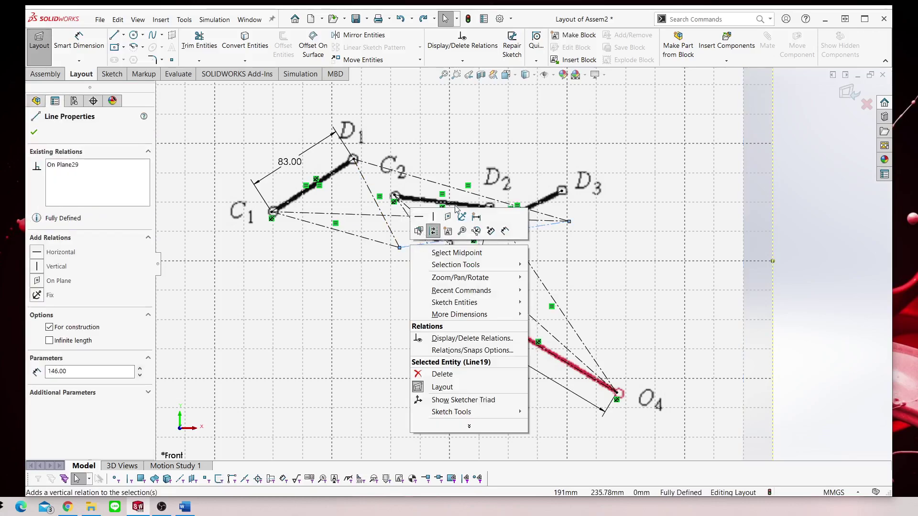
key(Escape)
click(661, 242)
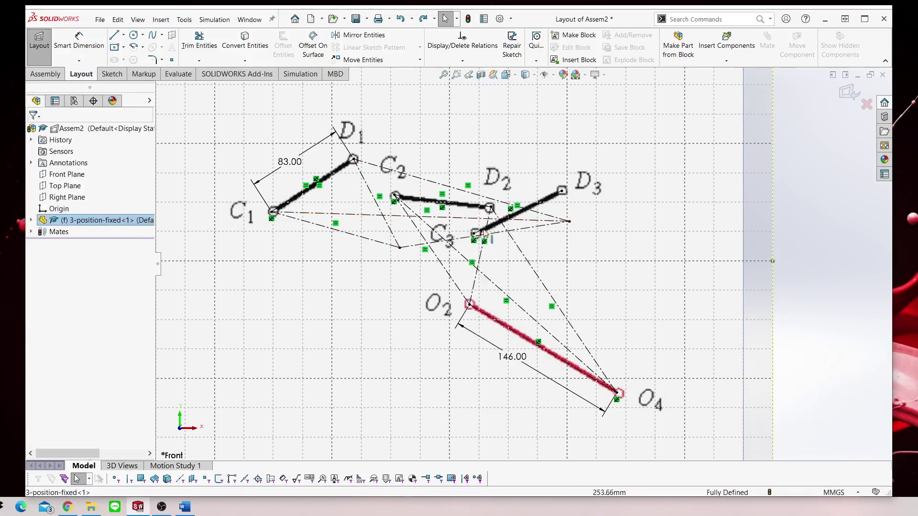
Remove the old triangle's construction lines and fix the leftover point.
click(391, 233)
ctrl+click(388, 246)
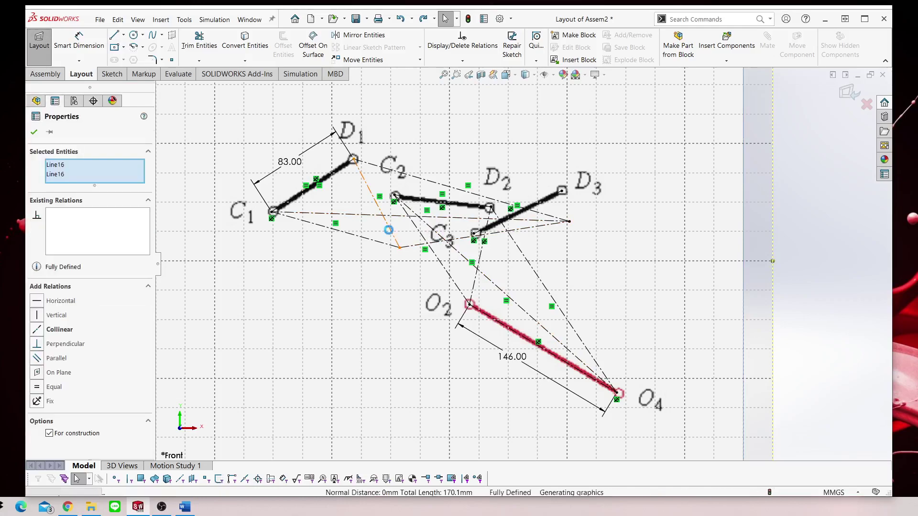
key(Escape)
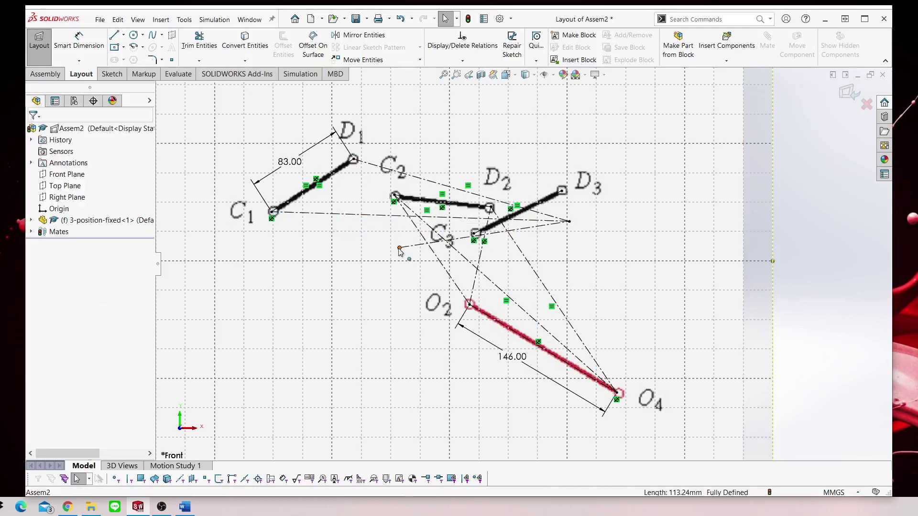
right_click(399, 248)
click(364, 219)
click(654, 229)
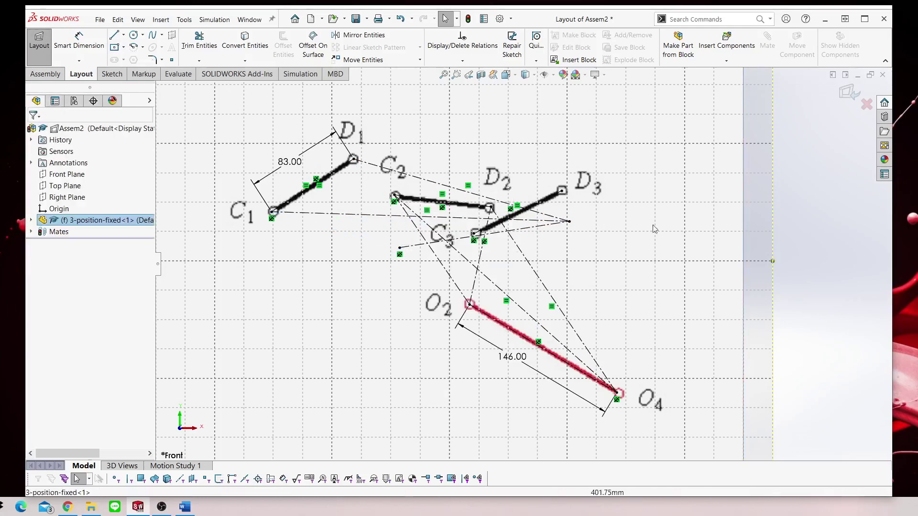
Make the new 146 mm construction line equal to the O2–O4 line.
click(542, 230)
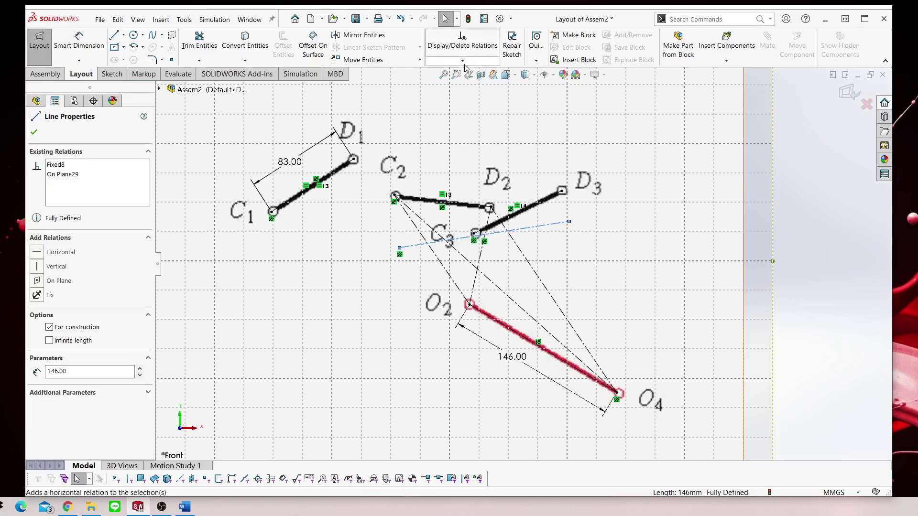
click(462, 61)
click(463, 84)
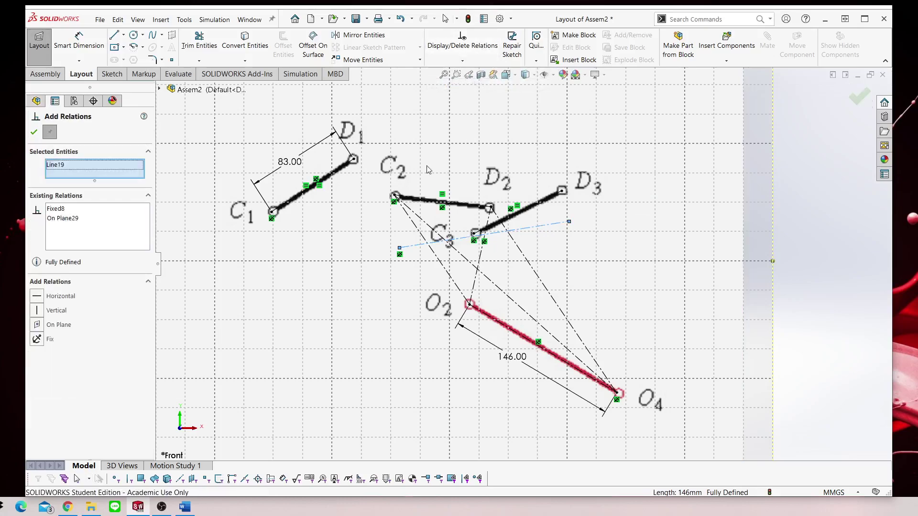
click(505, 328)
click(29, 391)
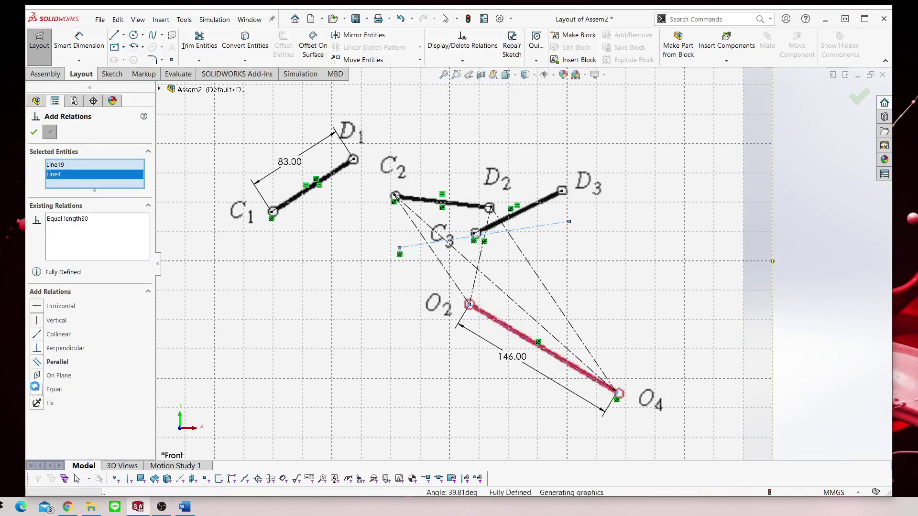
Equalize the line to O4 with C2–O4, then select the linkage picture component.
click(534, 277)
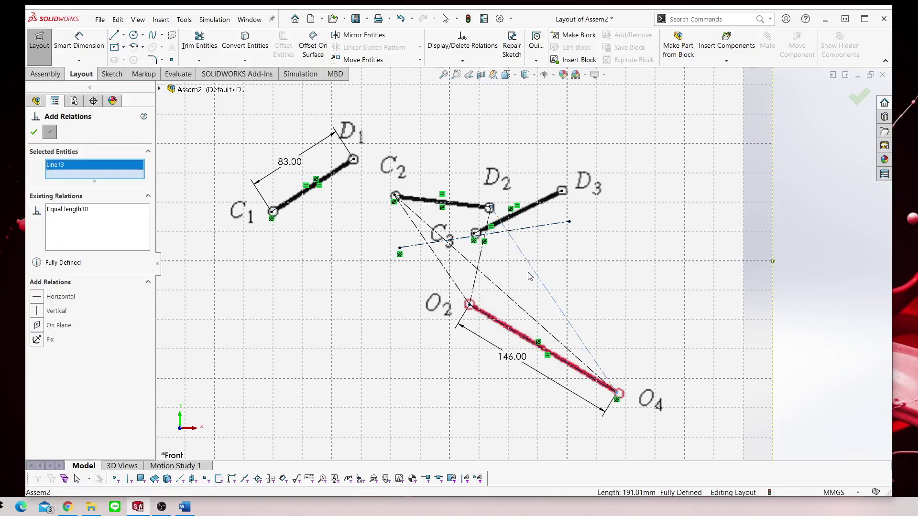
click(510, 299)
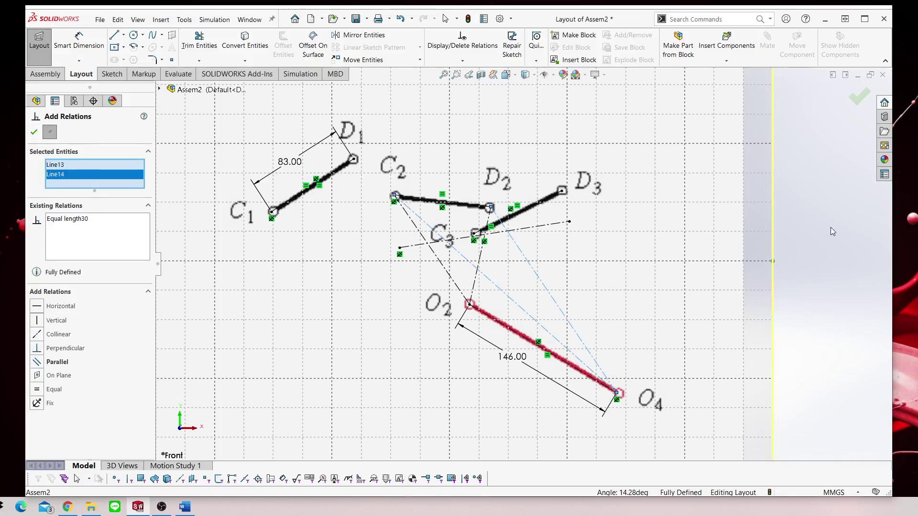
click(54, 134)
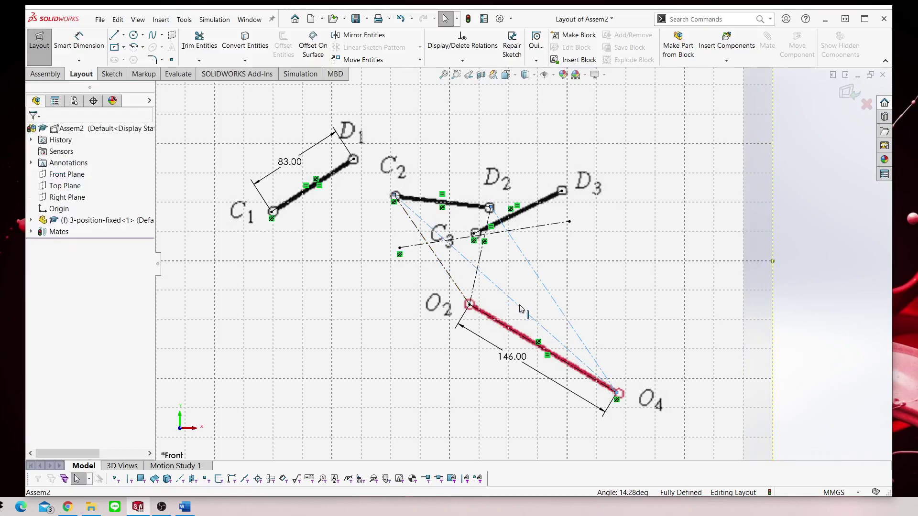
click(555, 296)
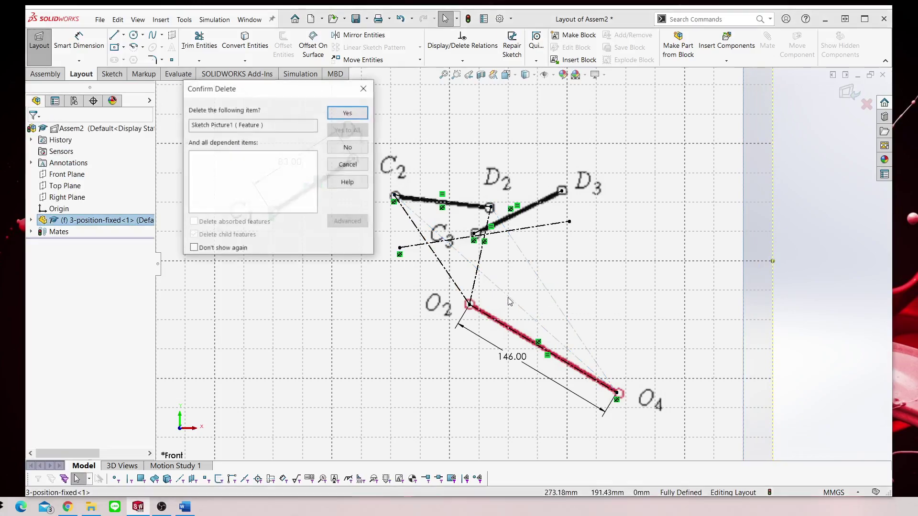
Keep the linkage picture and delete the old dashed construction lines to O2.
key(Delete)
click(364, 88)
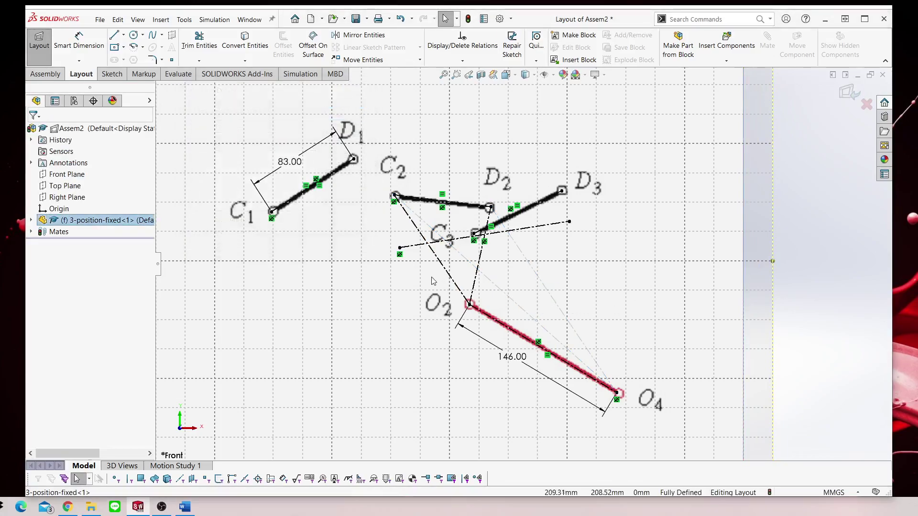
click(476, 277)
key(Delete)
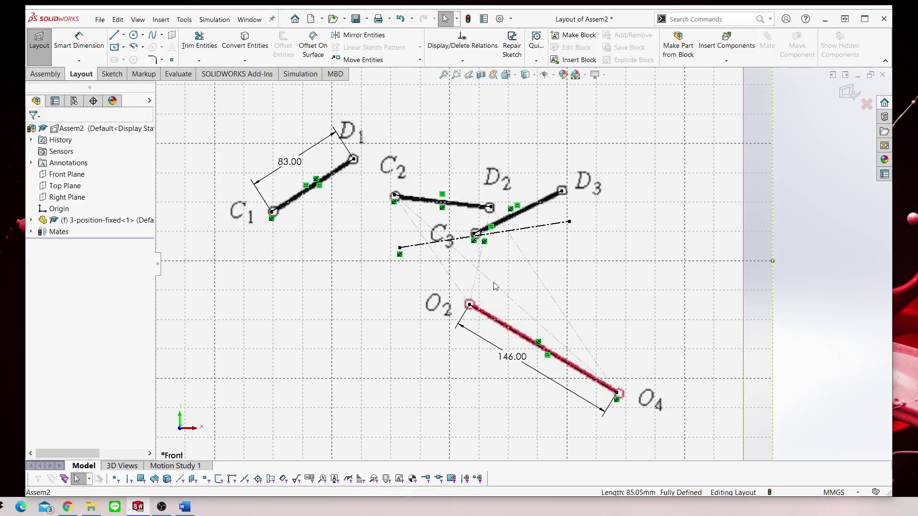
scroll(662, 252, up, 3)
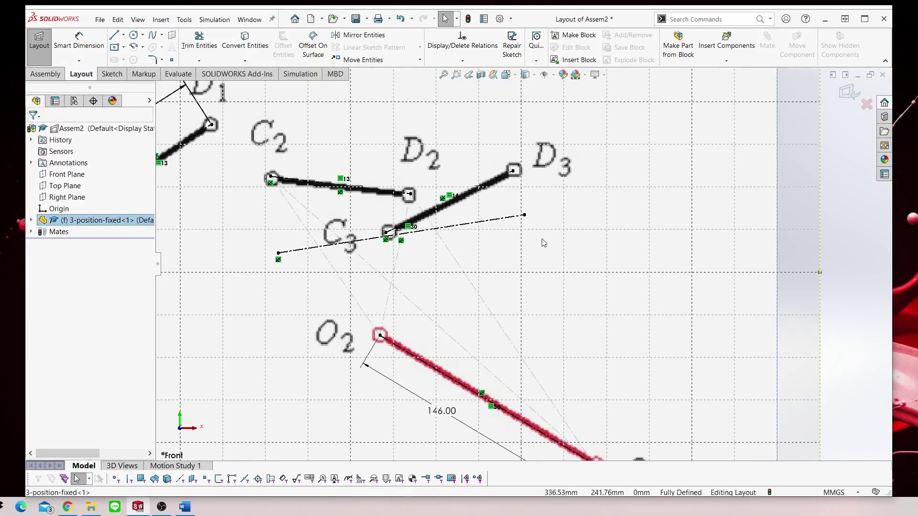
scroll(544, 242, down, 3)
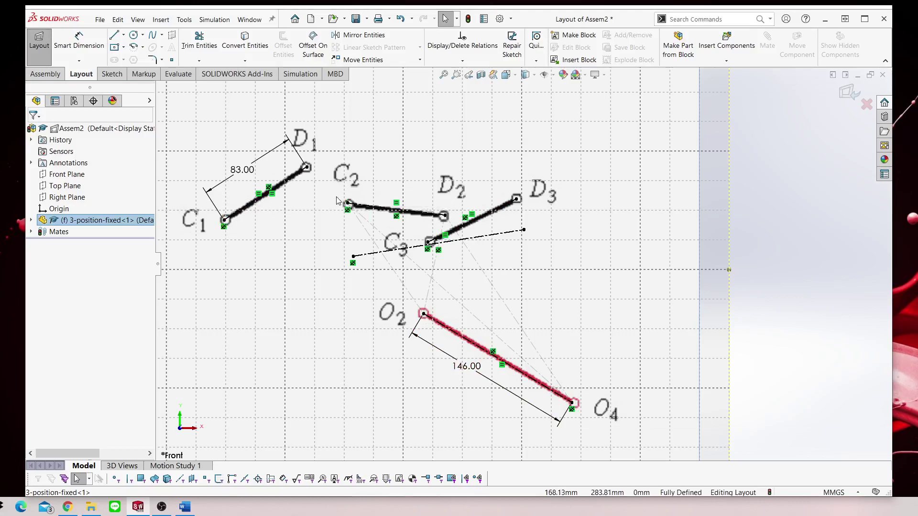
Sketch a centerline chain C3–O2–D3–O4 and back to C3.
click(124, 36)
click(136, 57)
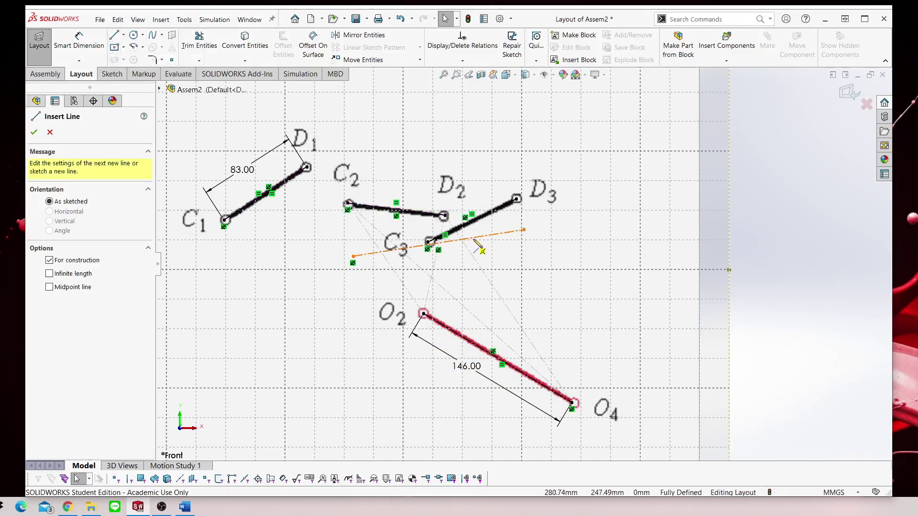
click(429, 243)
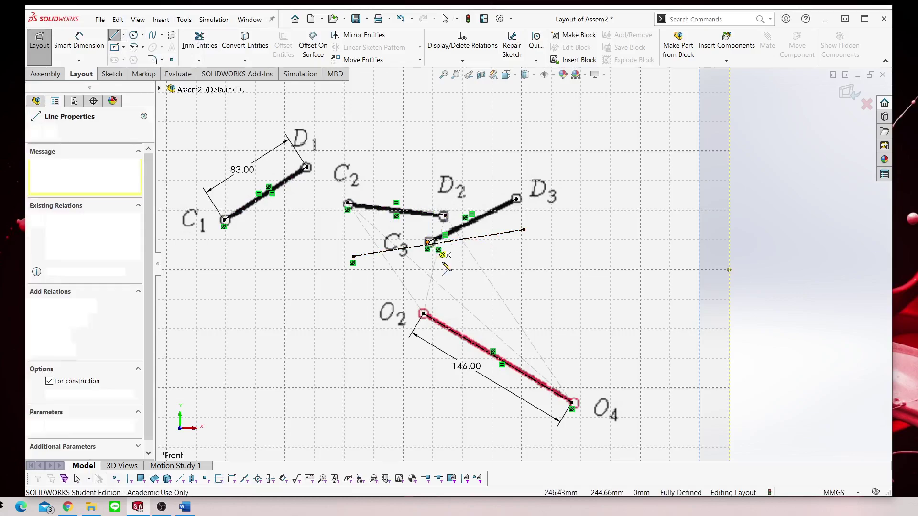
click(423, 314)
click(516, 198)
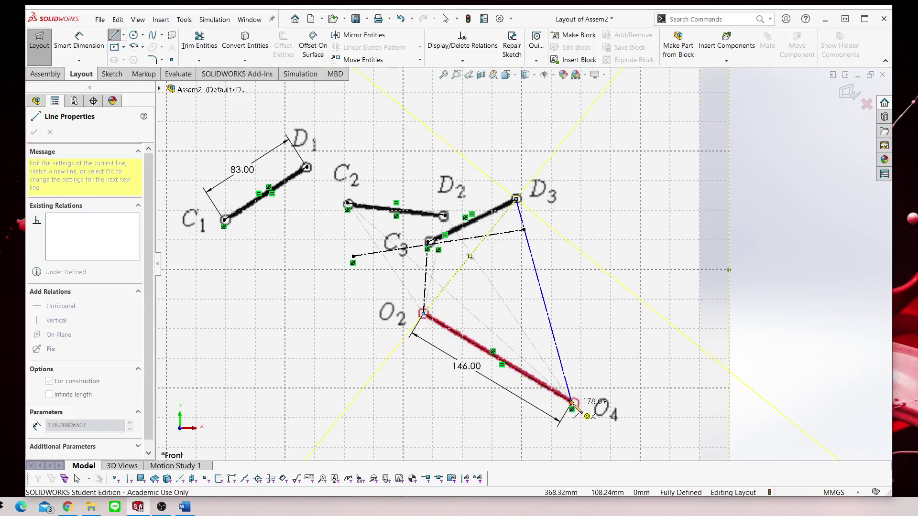
click(572, 404)
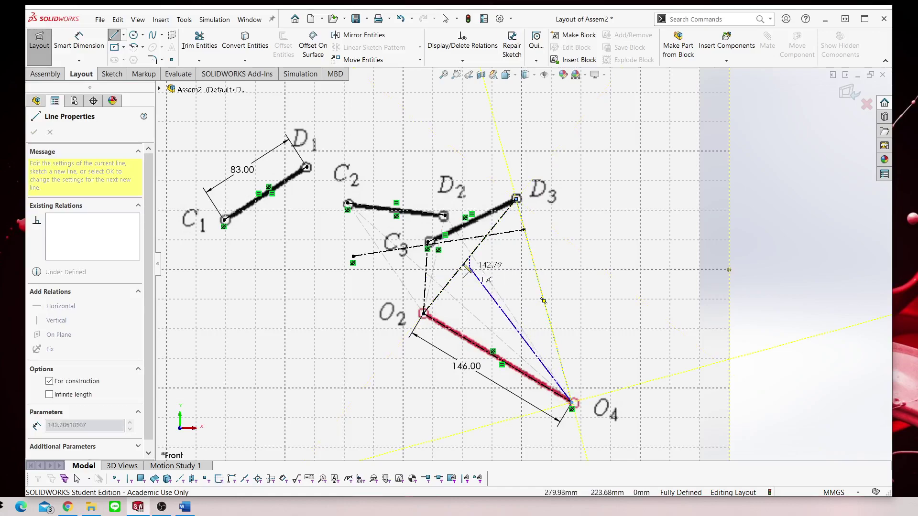
click(441, 251)
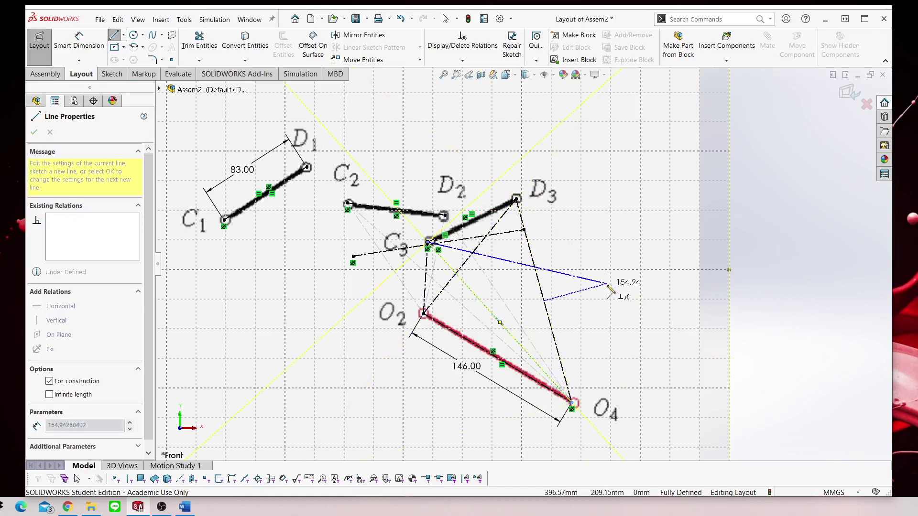
right_click(614, 297)
click(631, 293)
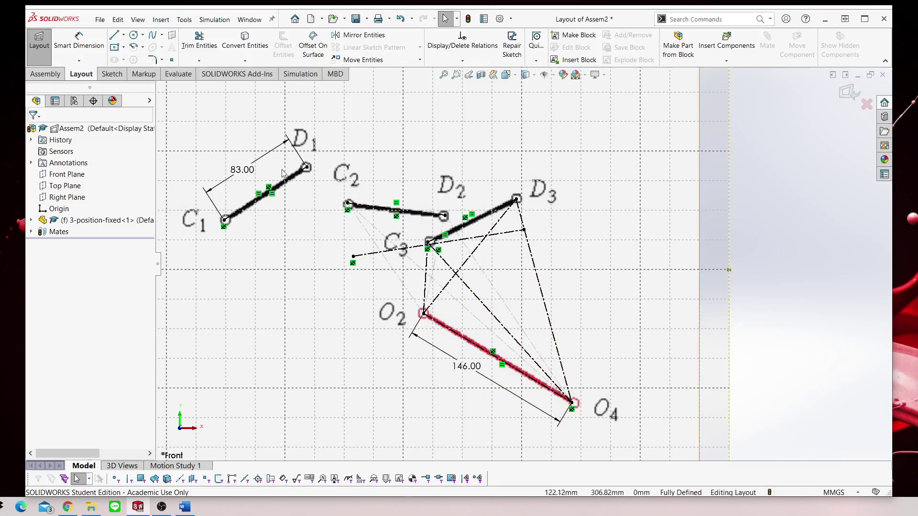
Draw a construction triangle linking C1, a lower vertex and D1.
click(123, 37)
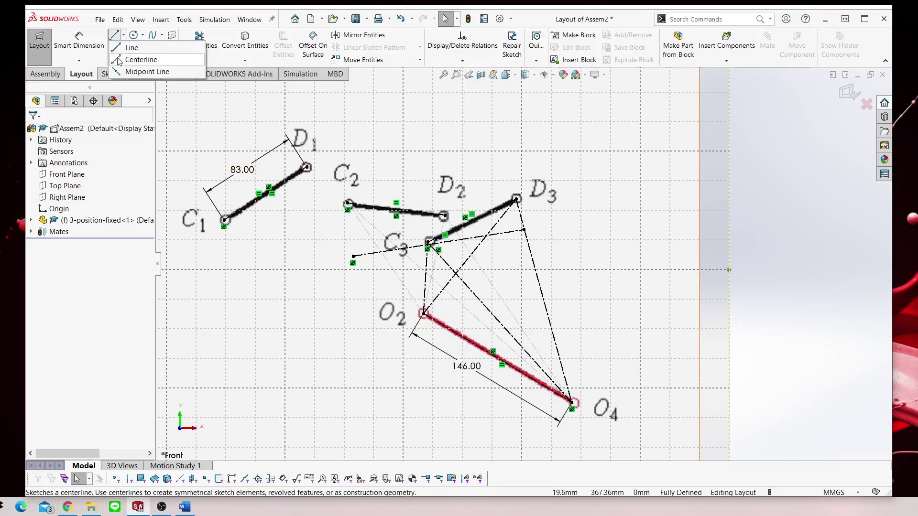
click(264, 361)
click(306, 168)
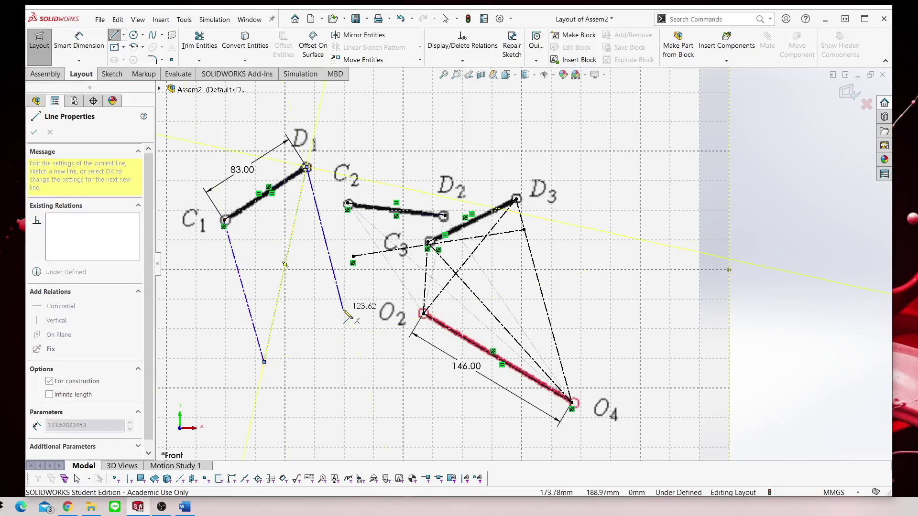
click(347, 311)
click(224, 220)
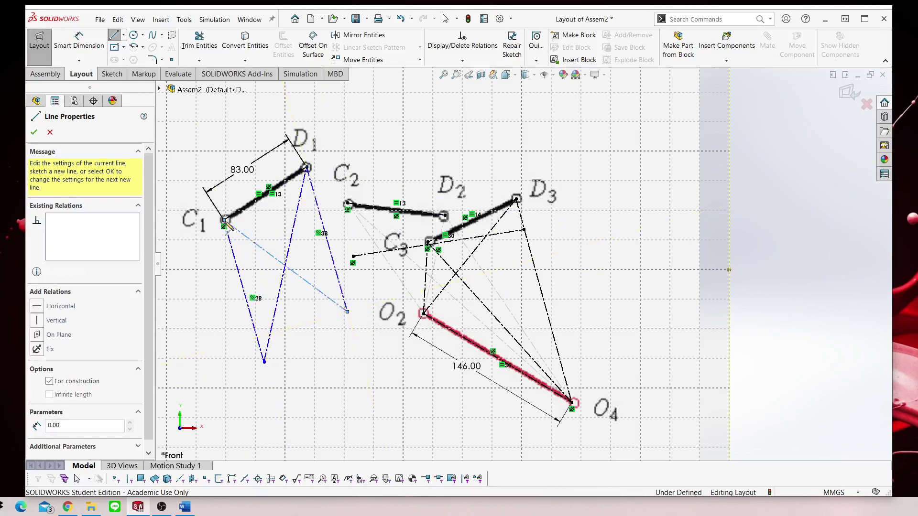
right_click(223, 228)
click(237, 269)
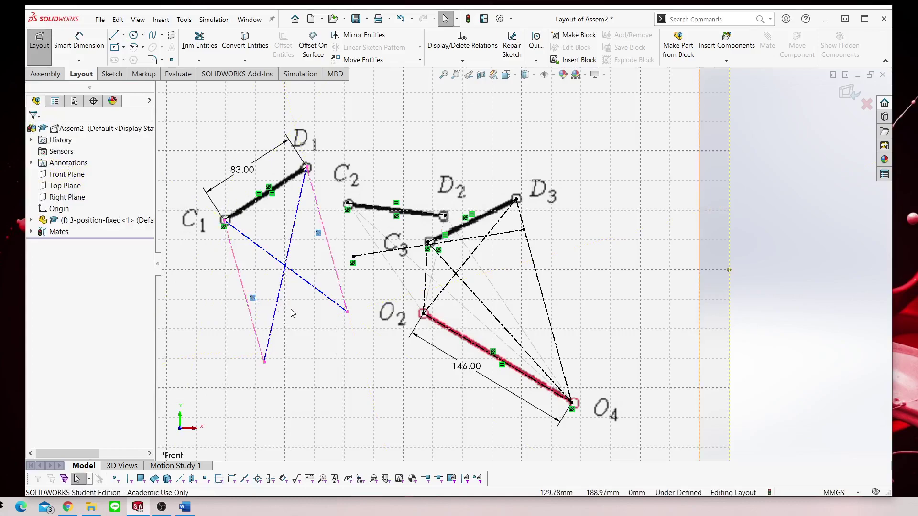
click(263, 270)
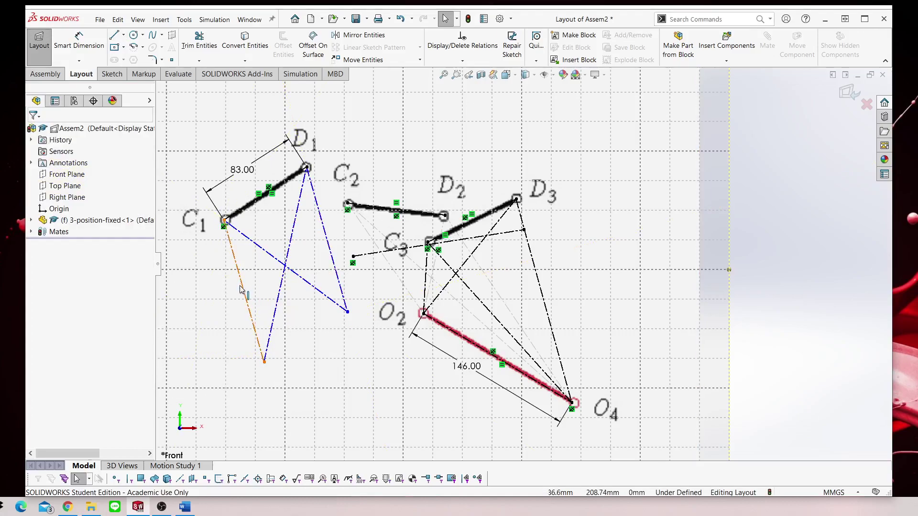
Make the C1 leg equal to C3–O2 and the D1 side equal to O2–D3.
click(462, 61)
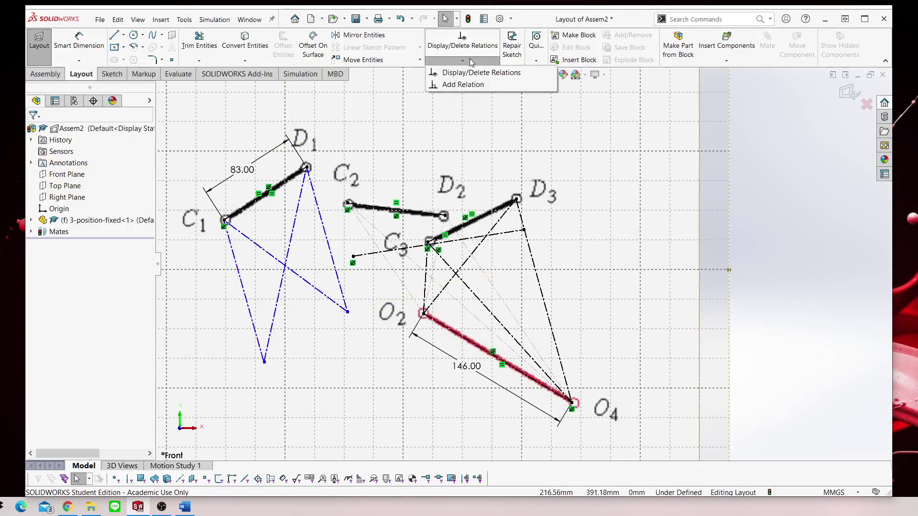
click(480, 82)
click(244, 291)
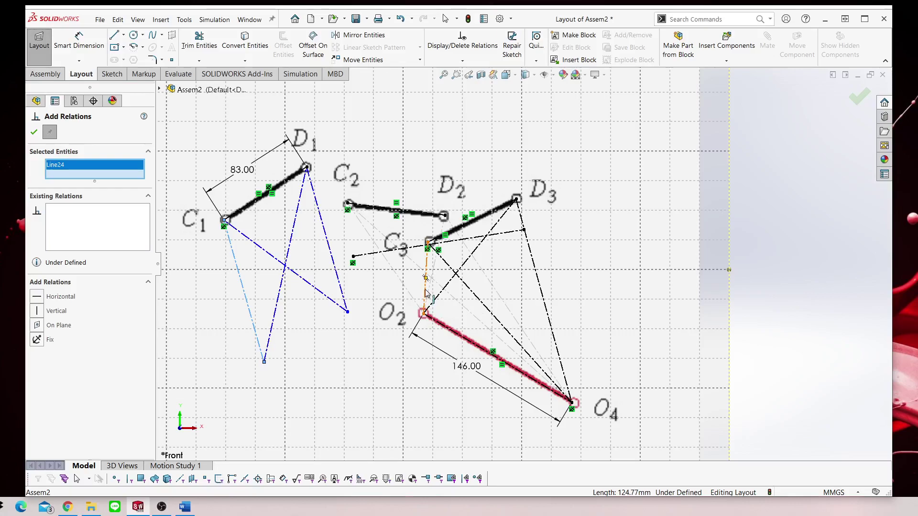
click(426, 293)
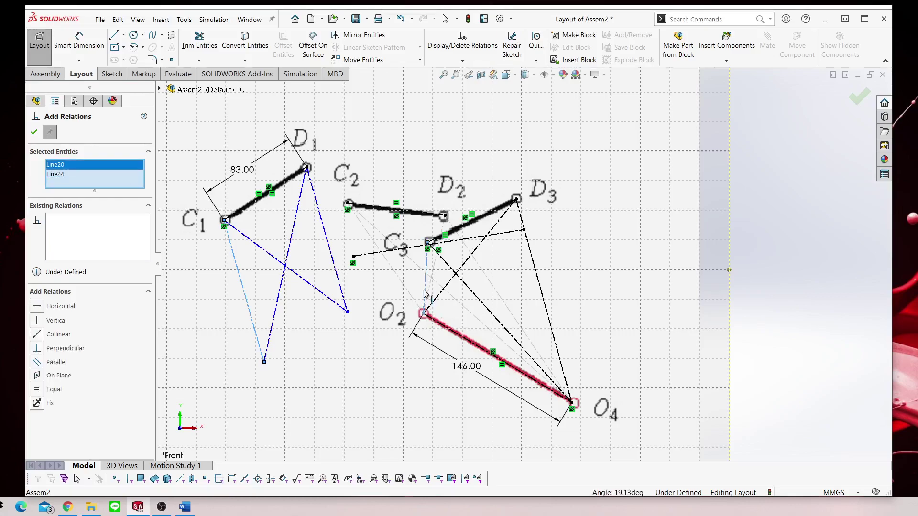
click(37, 390)
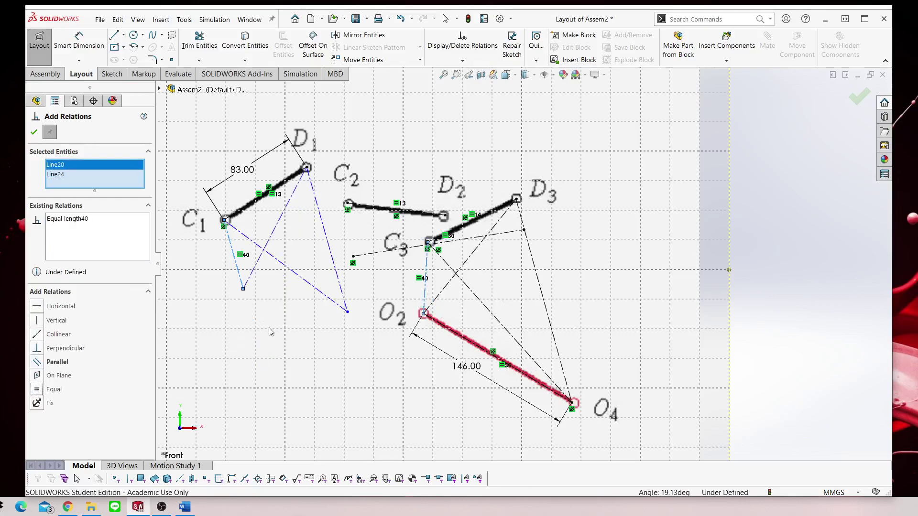
click(273, 232)
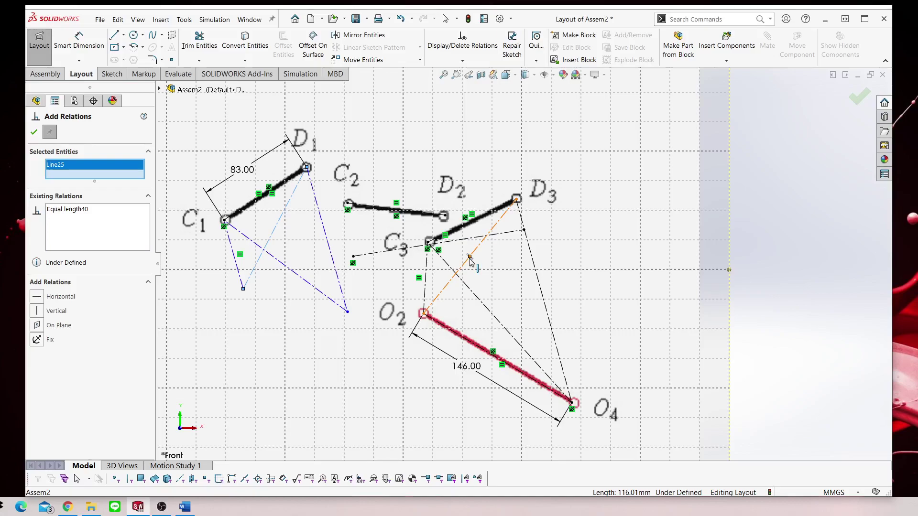
click(469, 258)
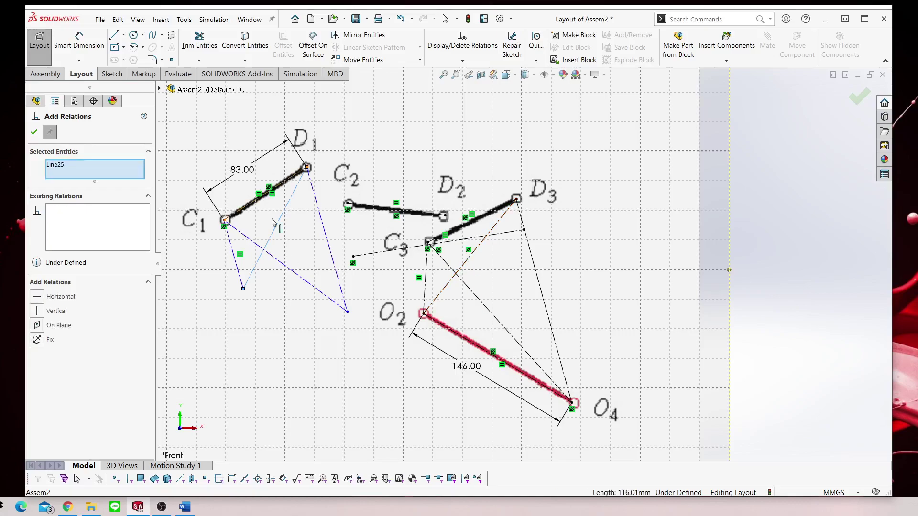
click(445, 288)
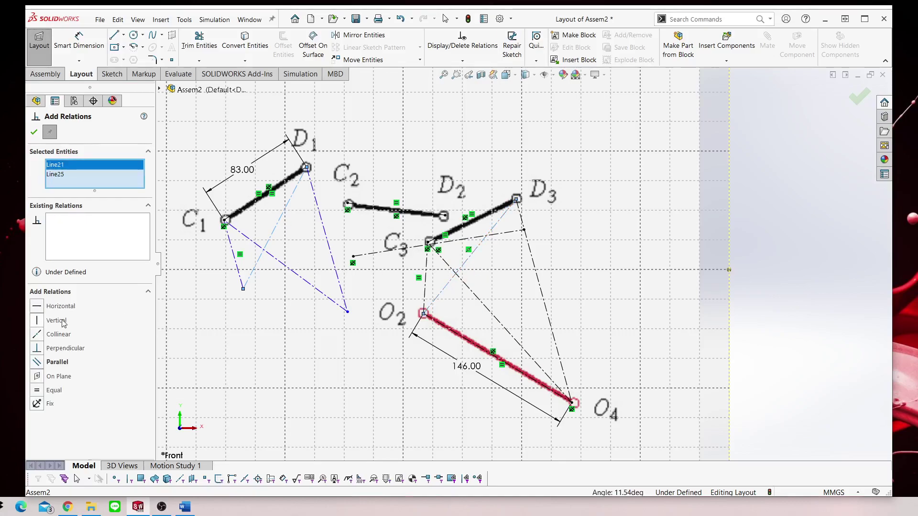
click(37, 390)
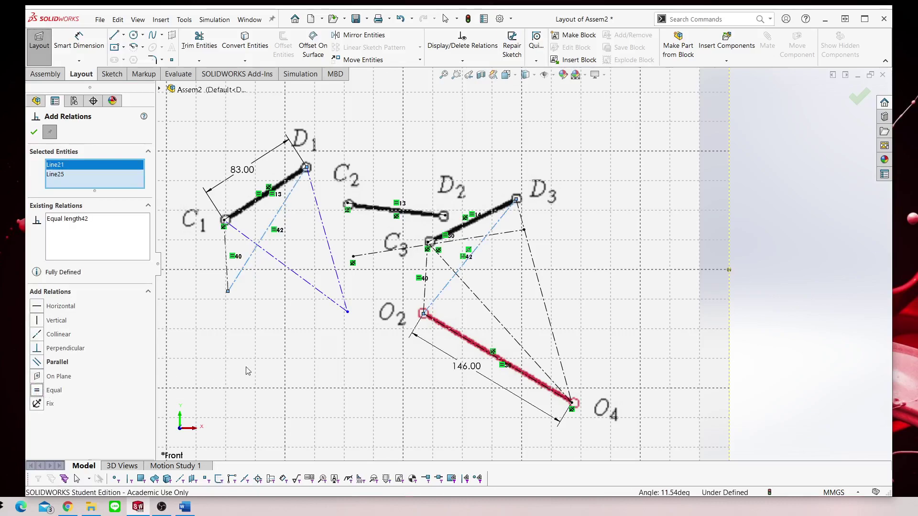
Make the long side from C1 equal to C3–O4 and the D1 line equal to D3–O4.
click(285, 267)
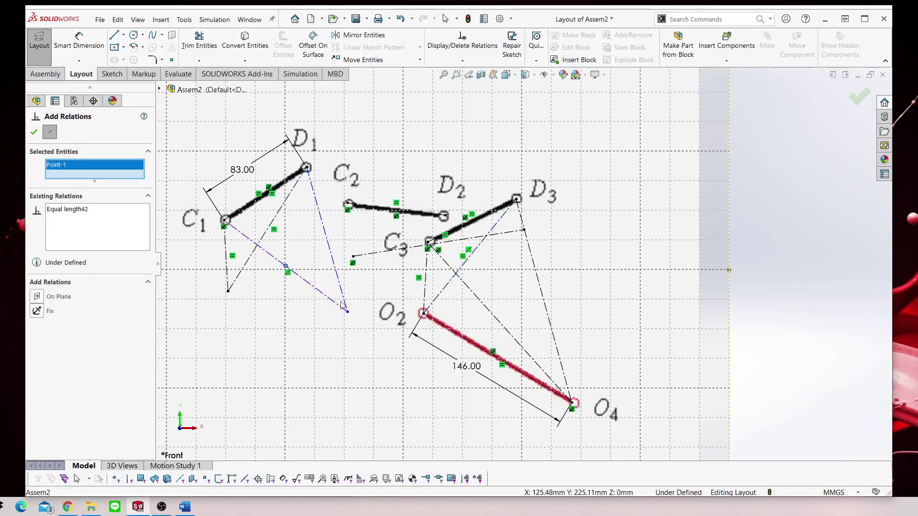
click(299, 270)
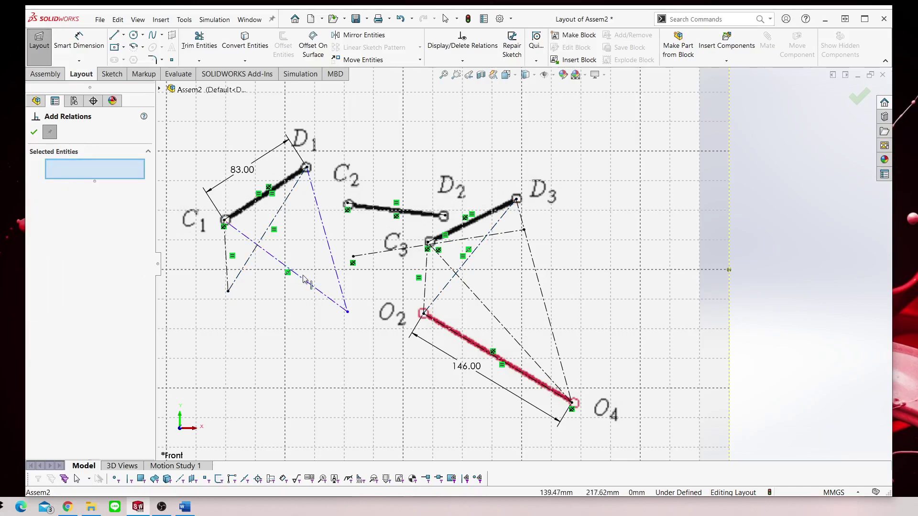
click(306, 281)
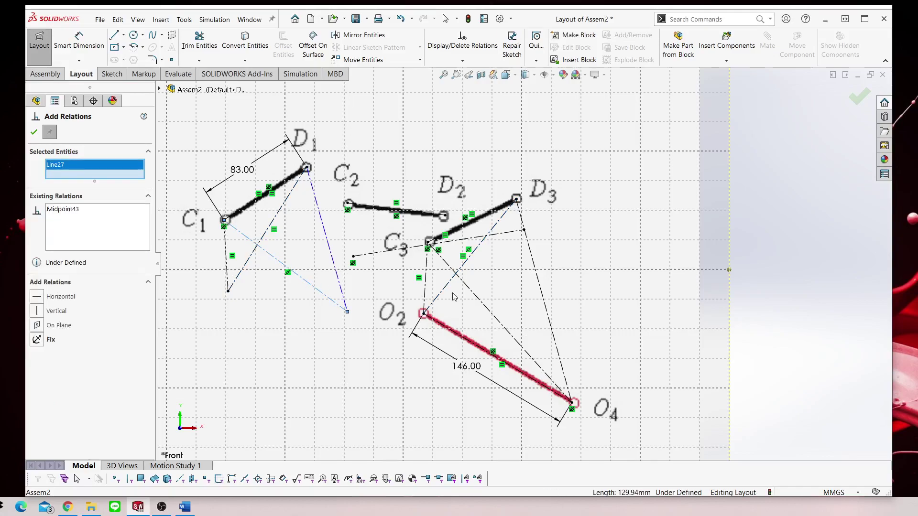
click(481, 308)
click(37, 391)
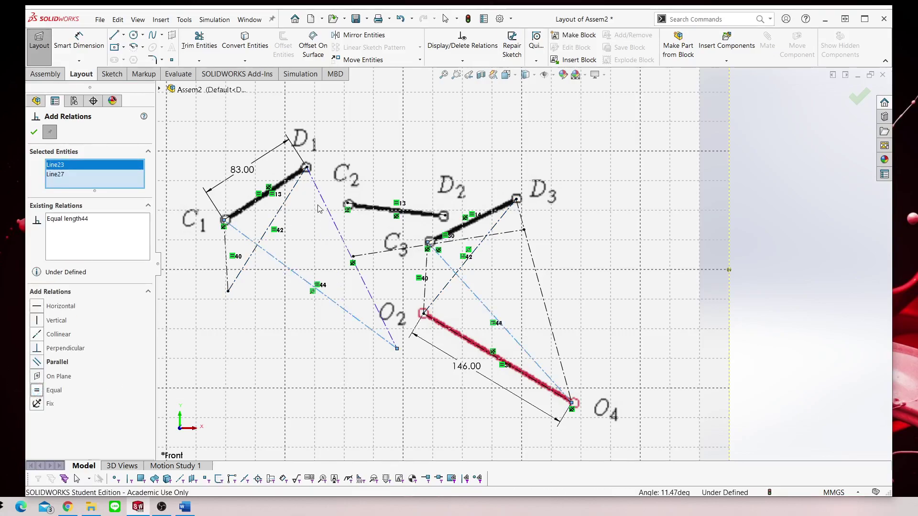
click(328, 214)
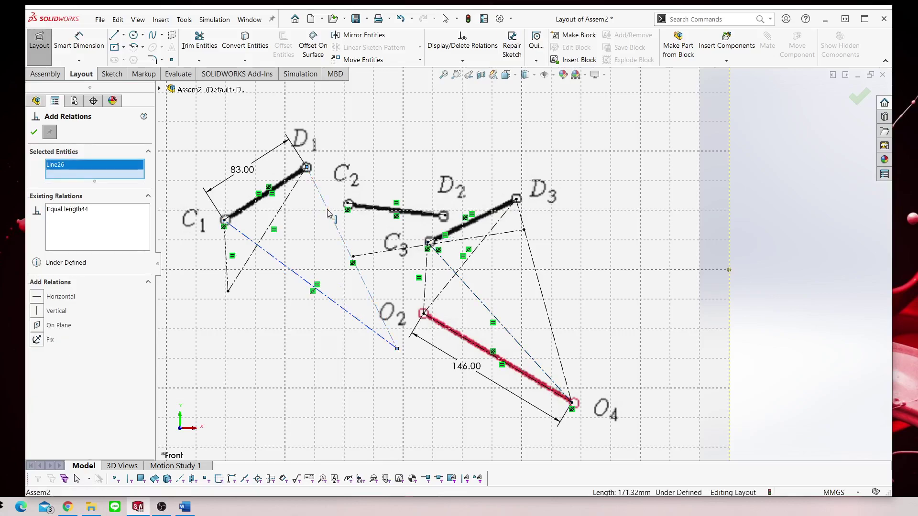
click(538, 275)
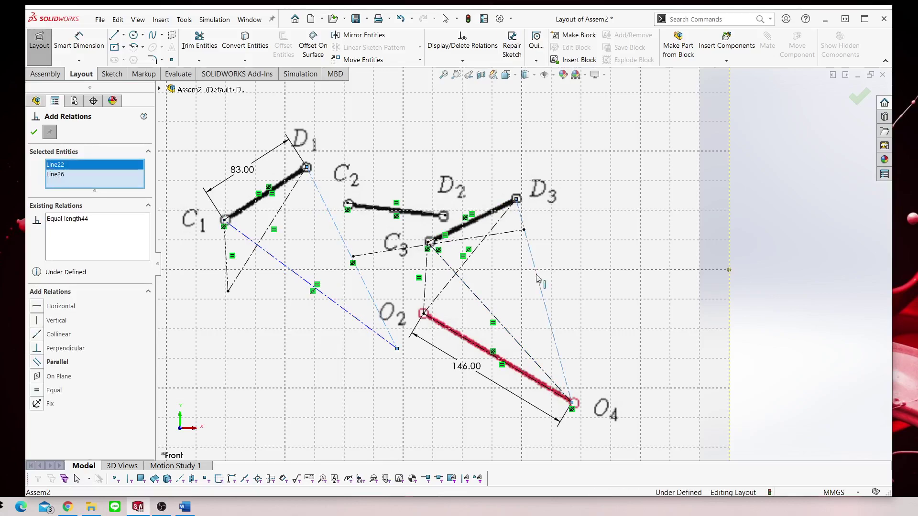
click(37, 390)
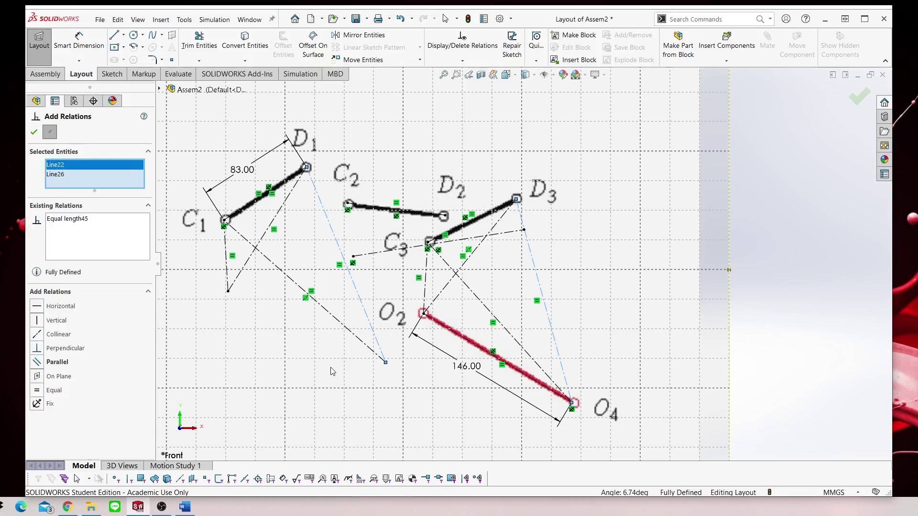
Draw a new centerline starting at the lower point below C1.
click(104, 61)
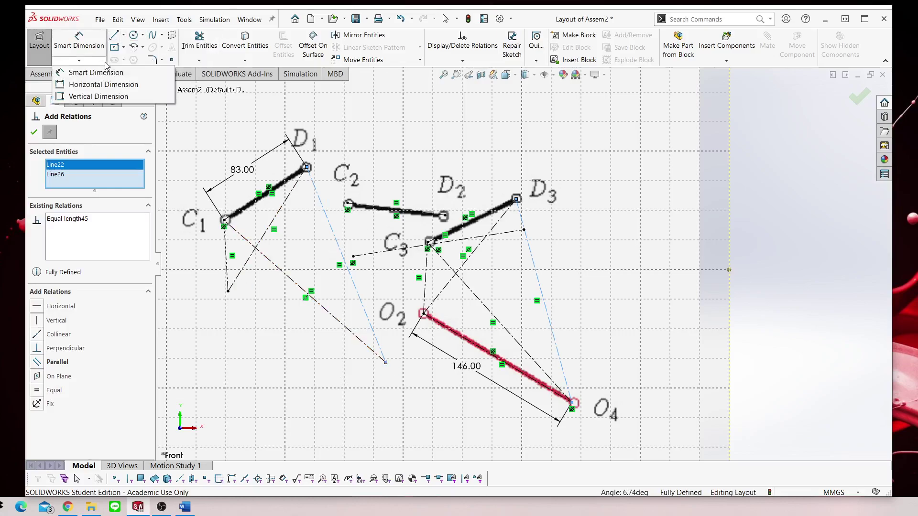
click(123, 35)
click(123, 35)
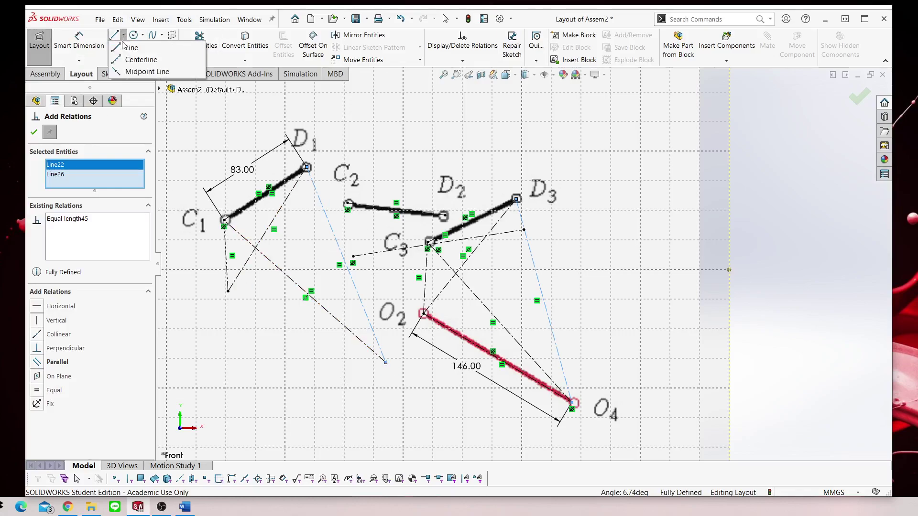
click(140, 59)
click(228, 290)
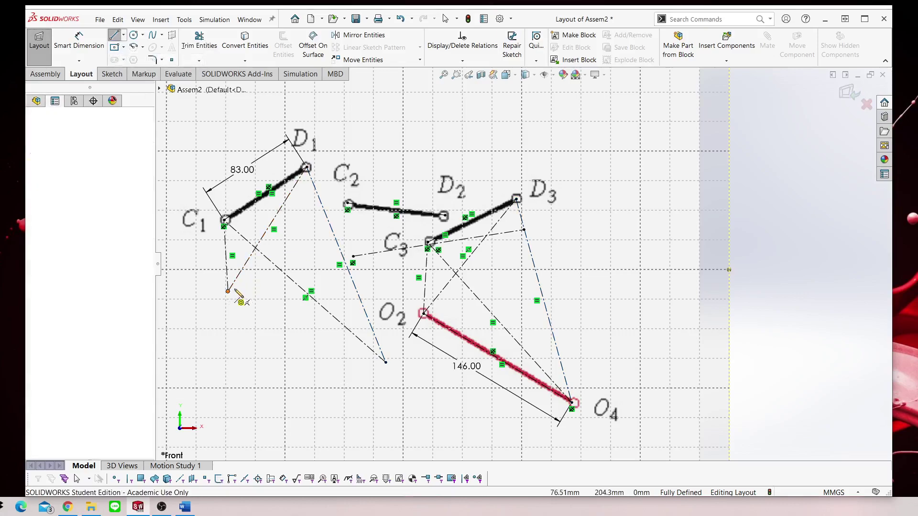
right_click(306, 327)
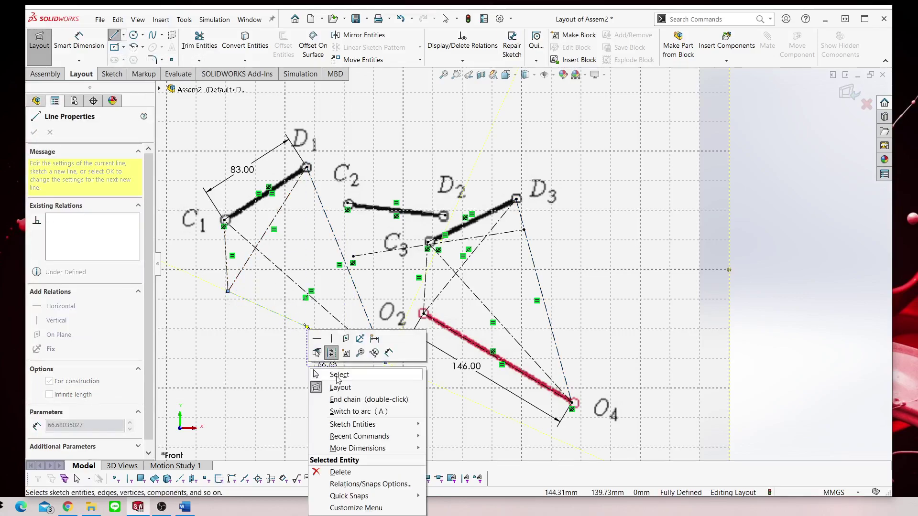
click(338, 374)
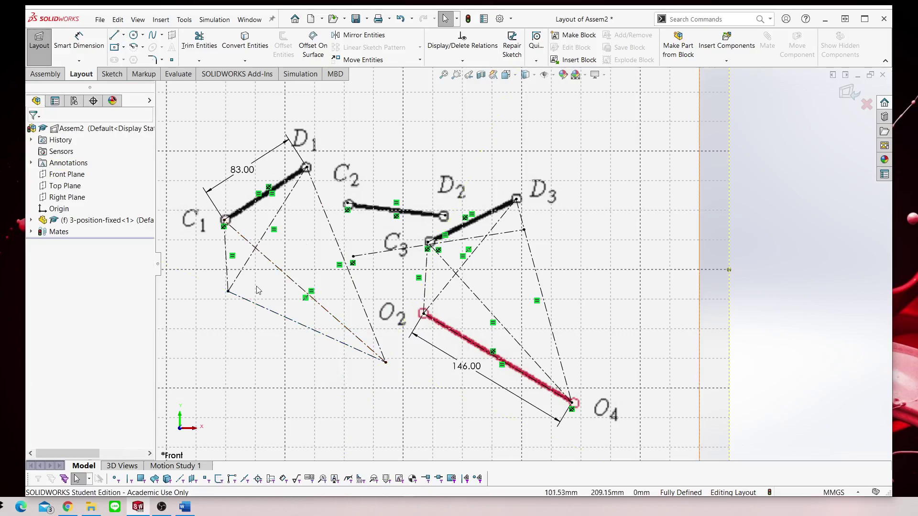
Delete the two old legs to C1 and D1 and fix the lower point.
click(227, 276)
key(Delete)
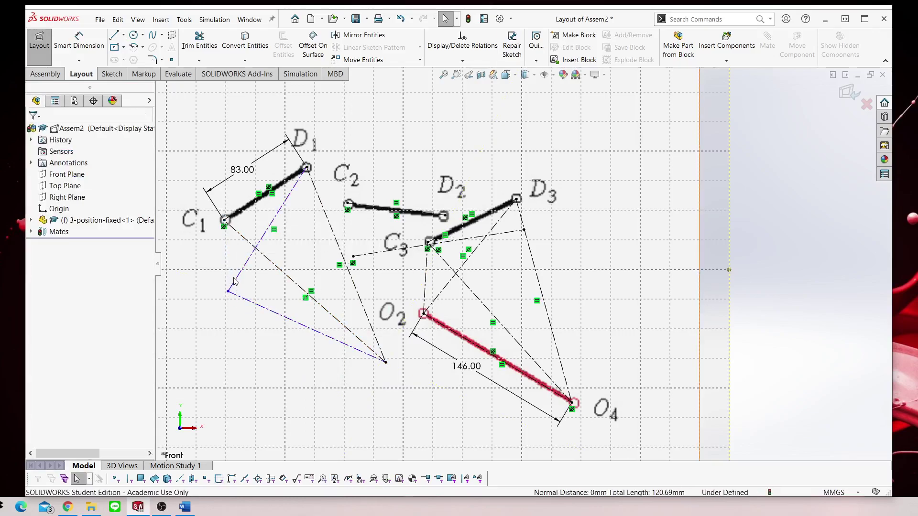
click(239, 279)
key(Delete)
right_click(228, 292)
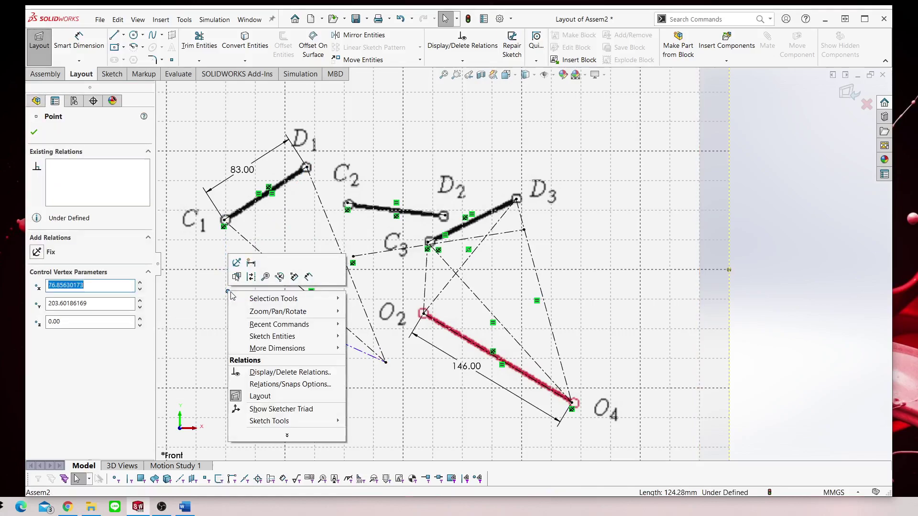
click(249, 275)
Make the new construction line equal in length to the 146 mm O2–O4 line.
click(280, 319)
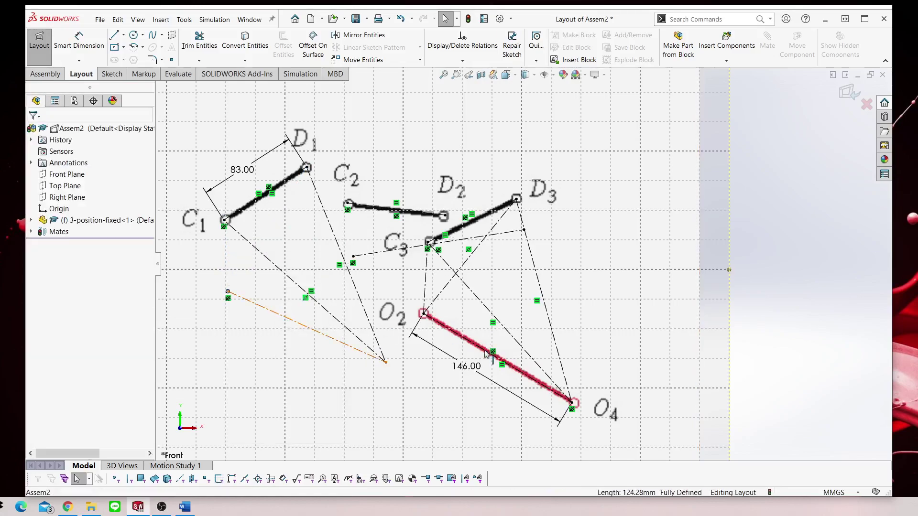
click(462, 61)
click(466, 85)
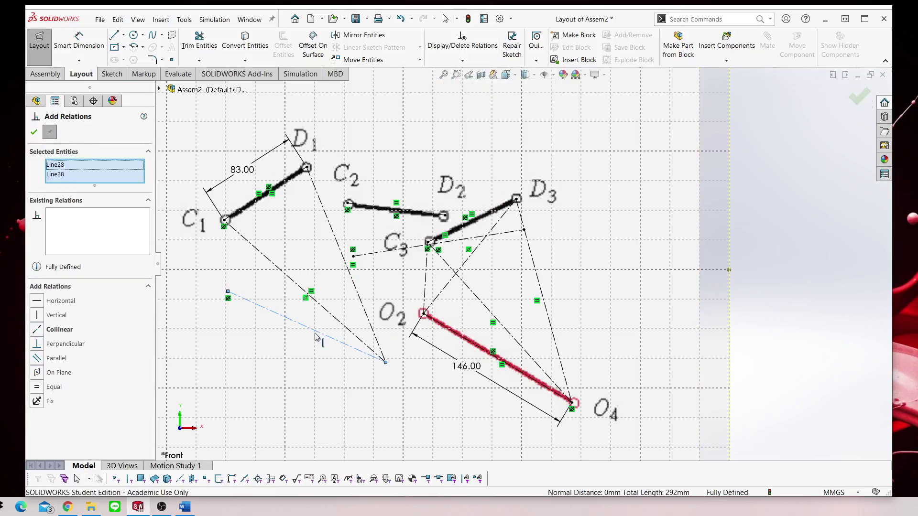
right_click(87, 174)
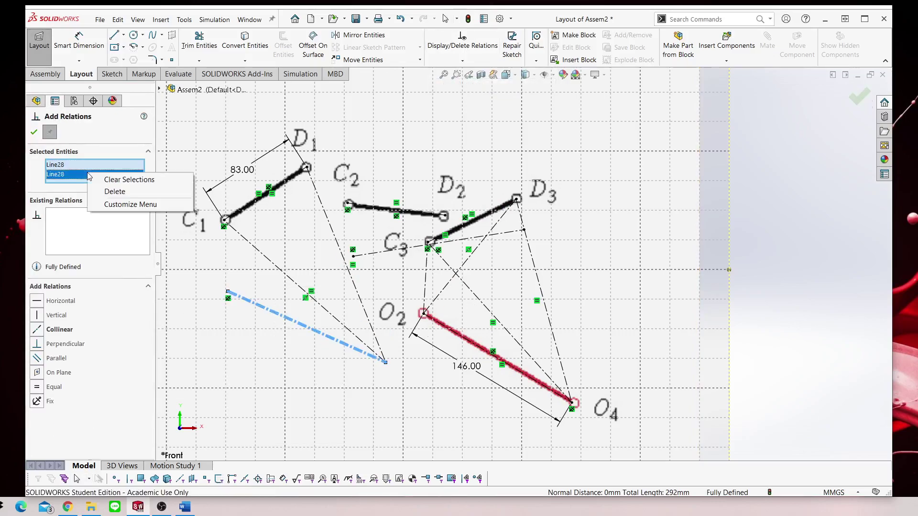
click(120, 179)
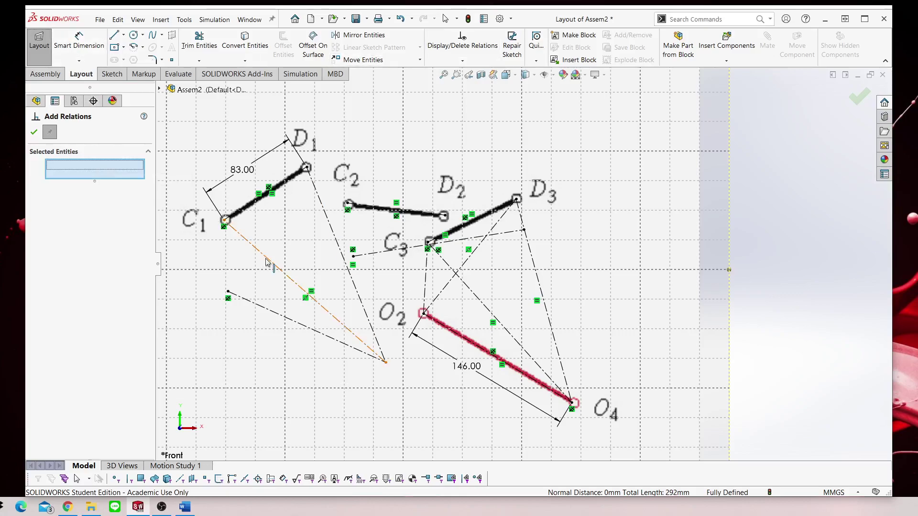
click(265, 312)
click(484, 350)
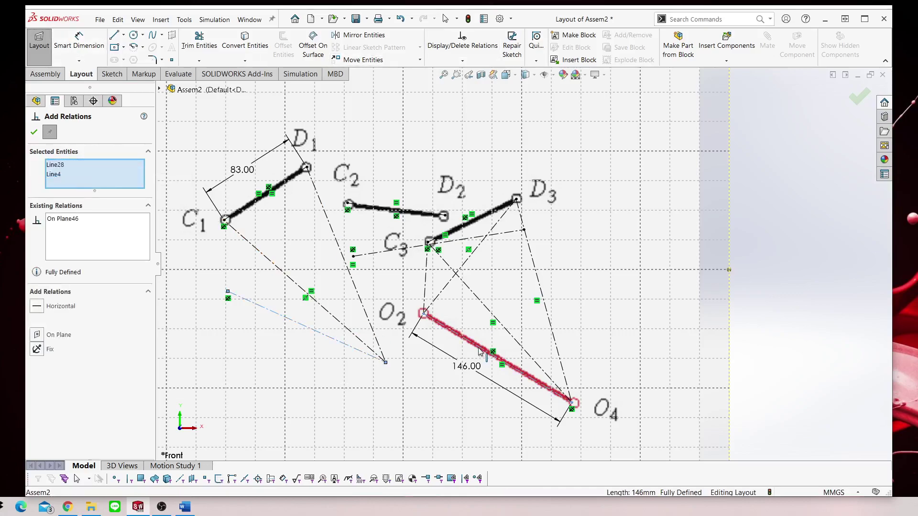
click(44, 392)
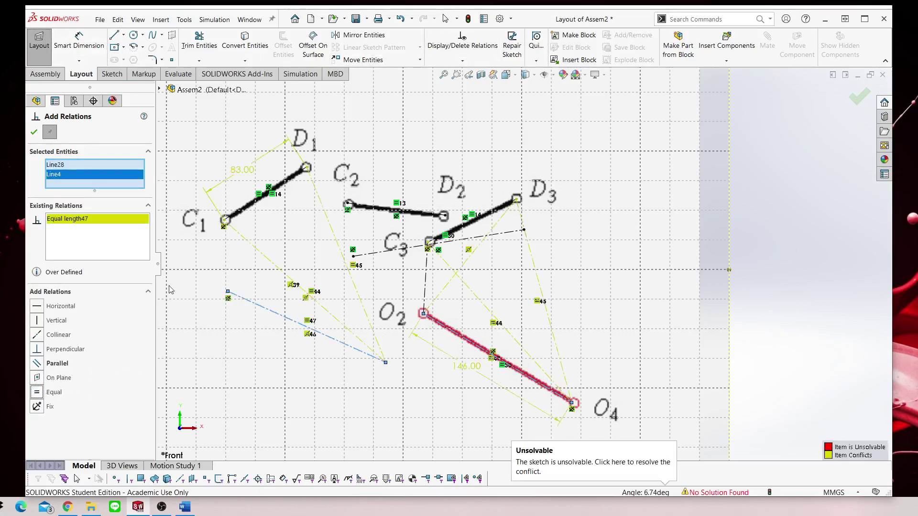
click(35, 132)
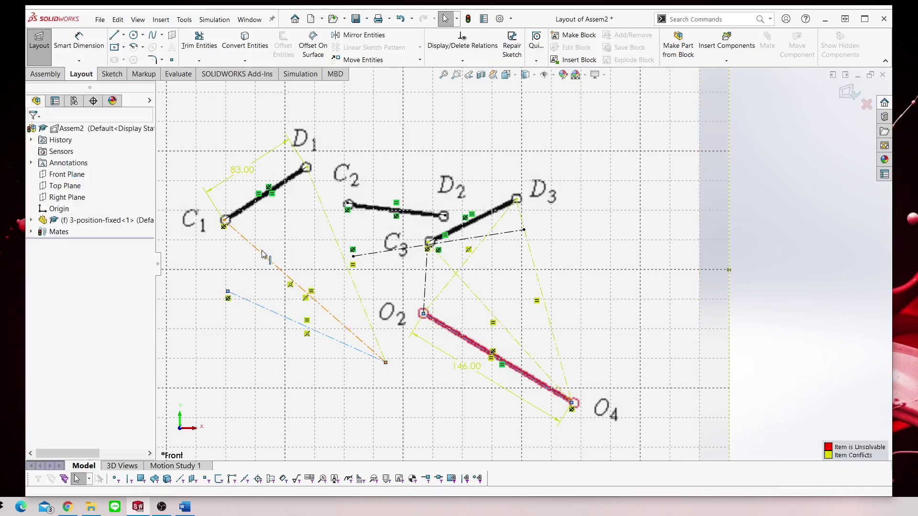
click(307, 233)
Undo the last change and fix the 146 mm construction line below C1.
key(Escape)
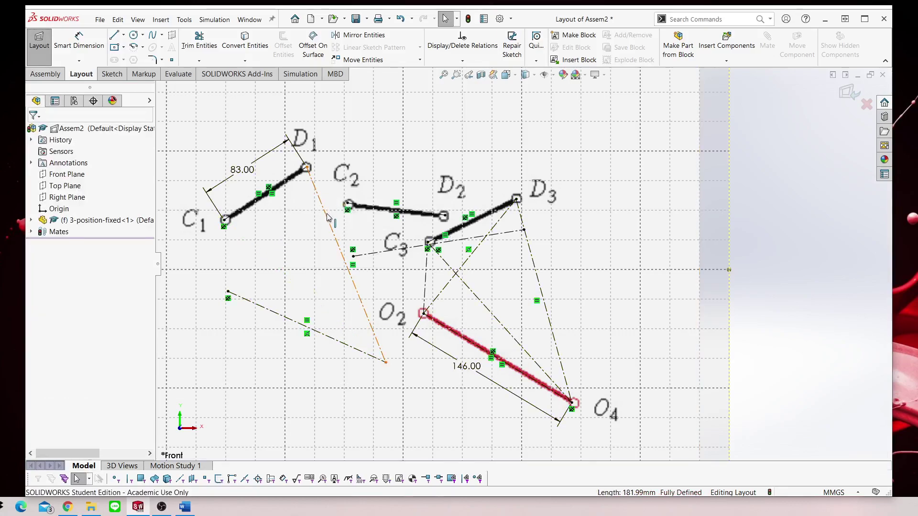
key(ctrl+z)
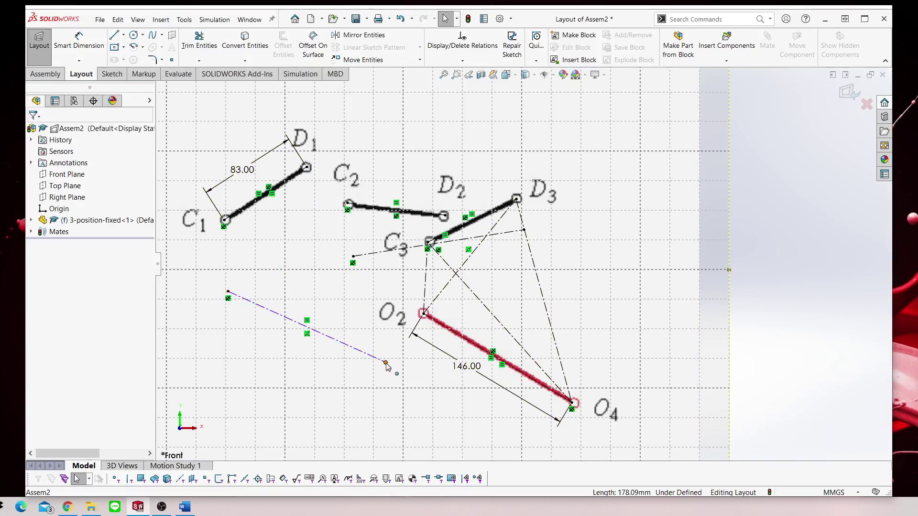
right_click(382, 361)
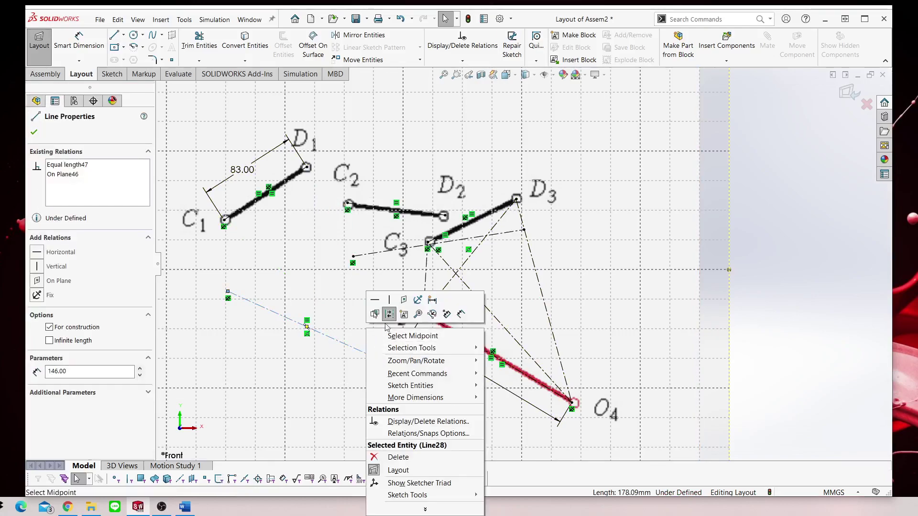
click(419, 308)
Delete the leftover diagonal construction lines from C3 and D3, then reactivate Centerline.
click(426, 282)
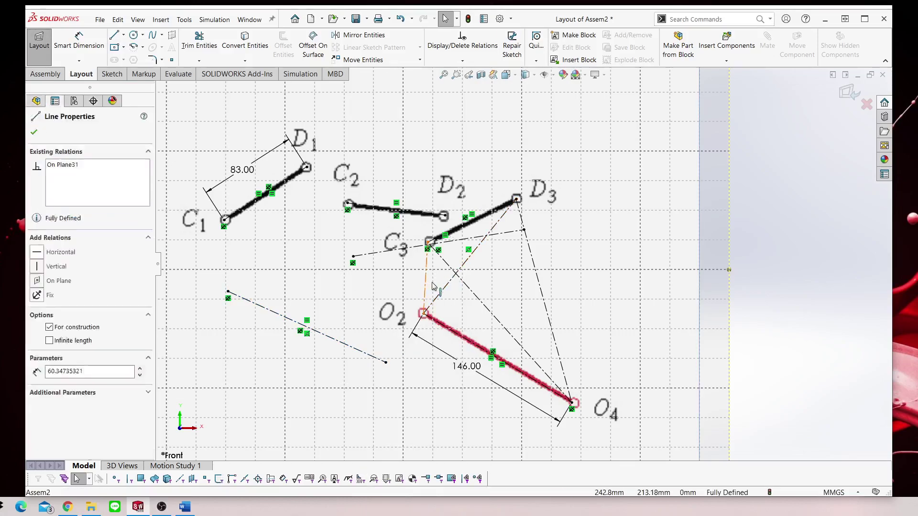
key(Delete)
click(471, 289)
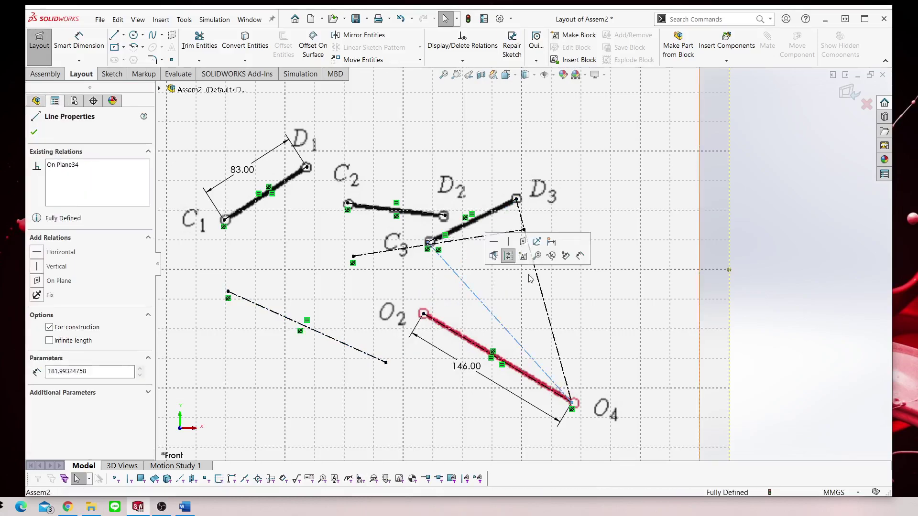
key(Delete)
click(539, 282)
key(Delete)
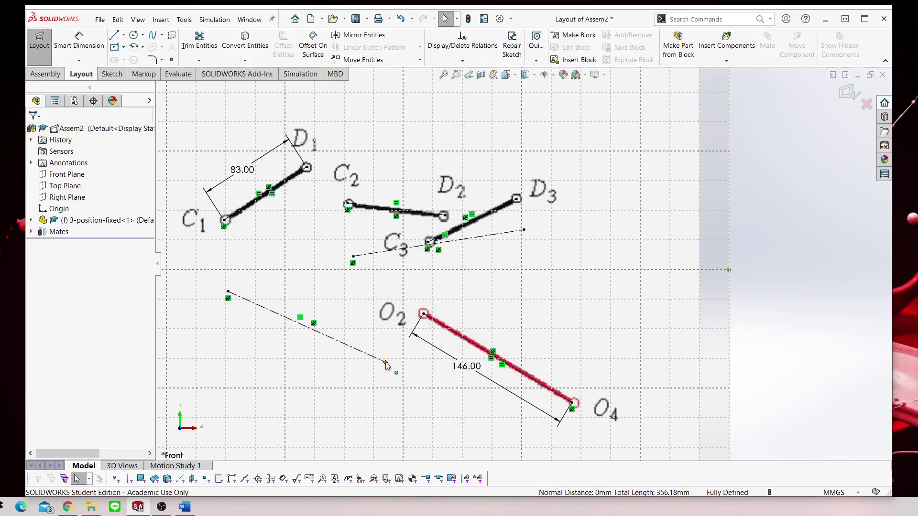
click(123, 34)
click(144, 58)
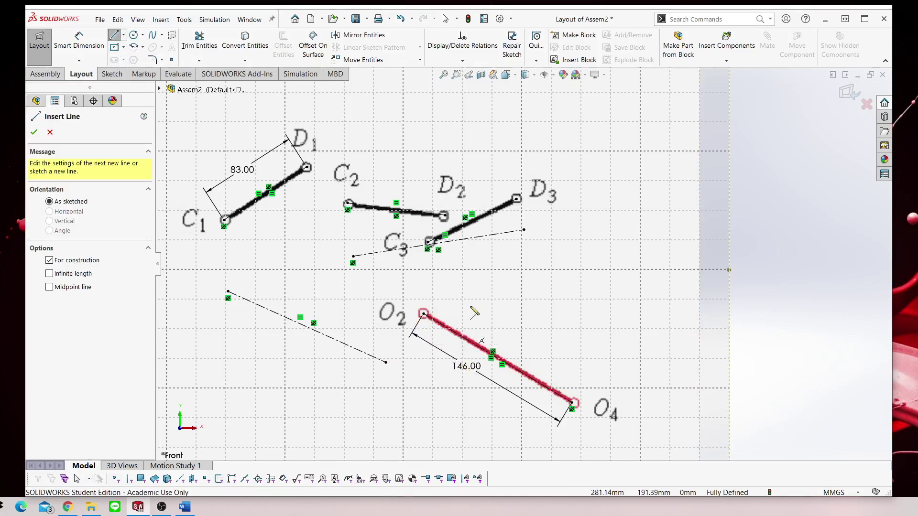
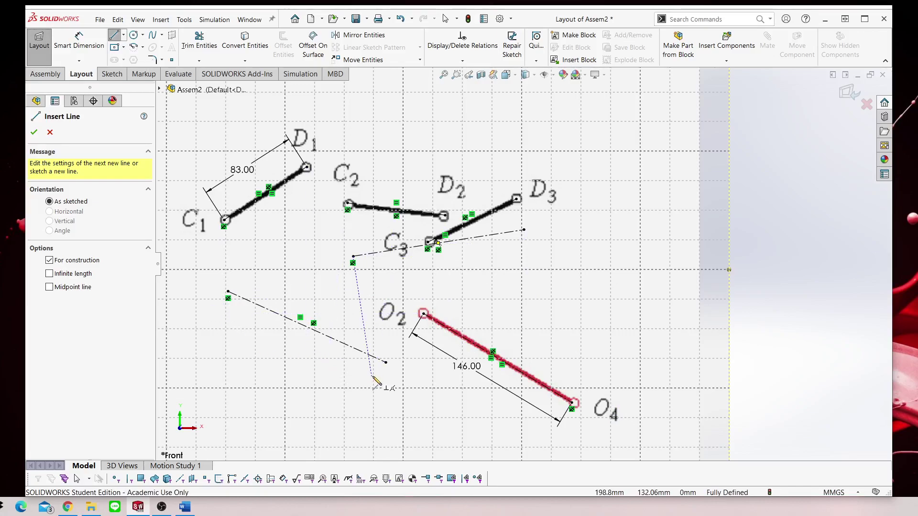
Draw a construction line chain from O2 joining the existing construction lines.
click(424, 314)
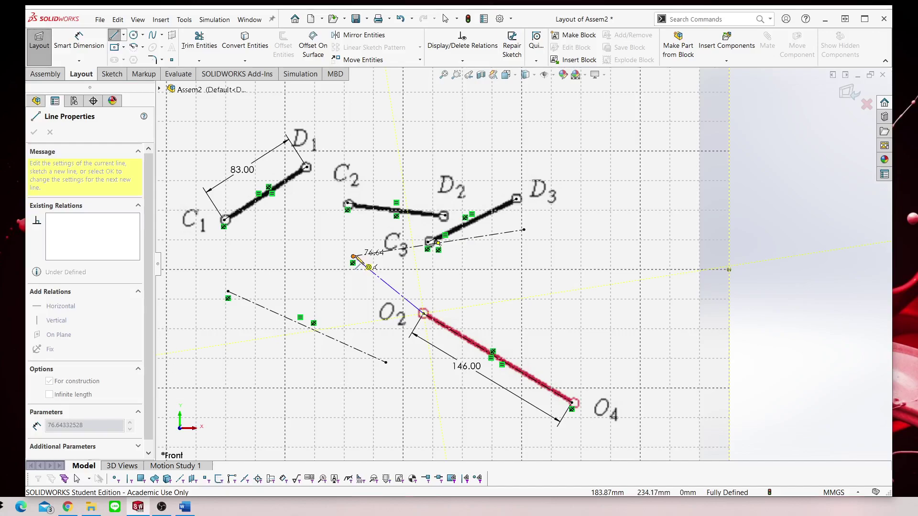
click(352, 257)
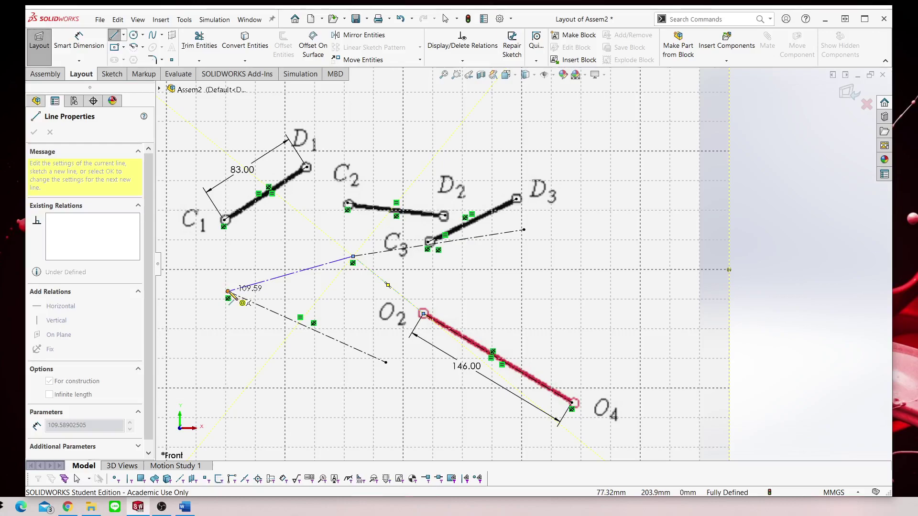
click(228, 291)
right_click(289, 225)
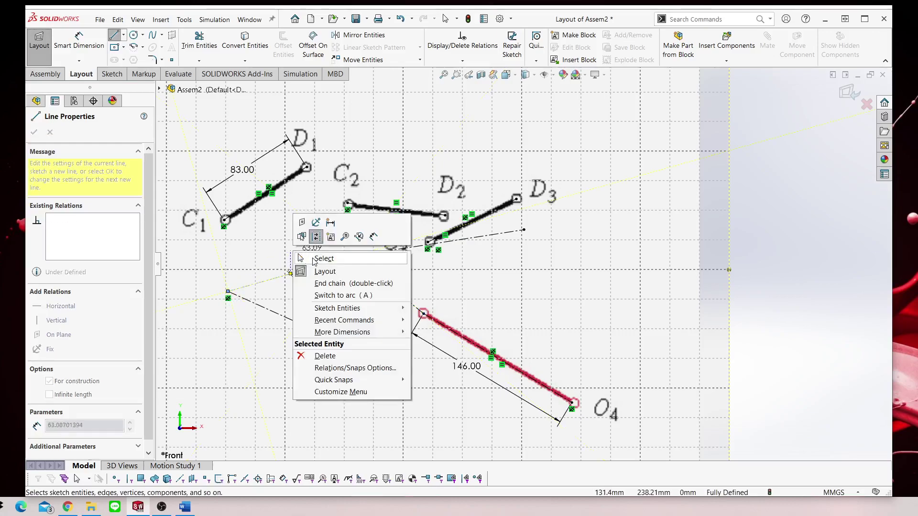
click(315, 260)
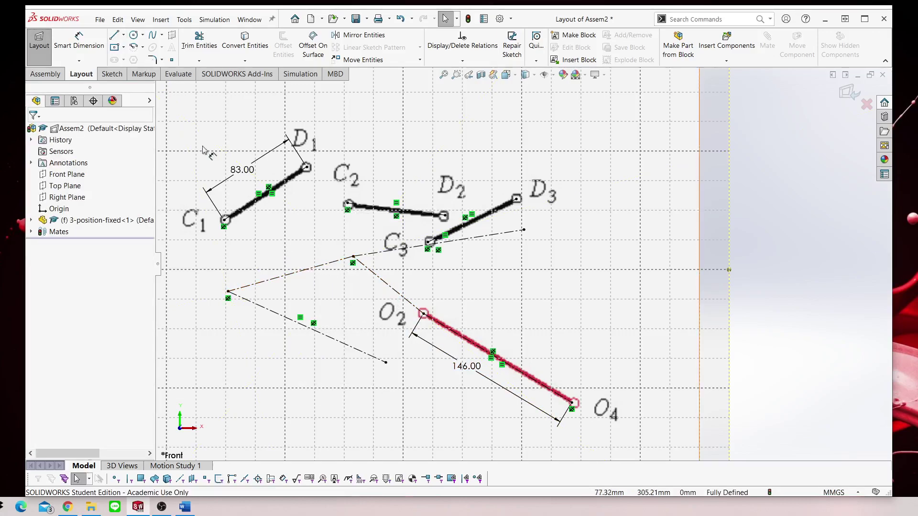
Draw a second, bent construction chain descending from the upper construction line.
click(124, 36)
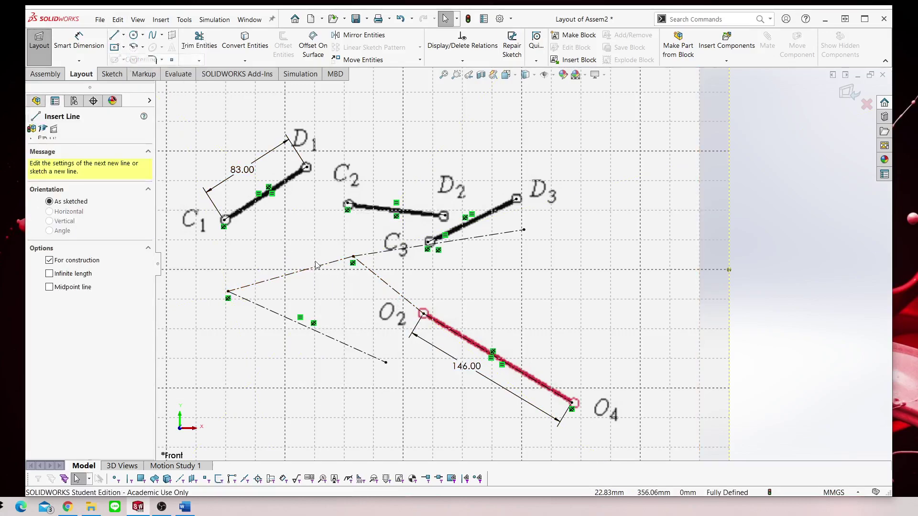
click(118, 55)
click(290, 273)
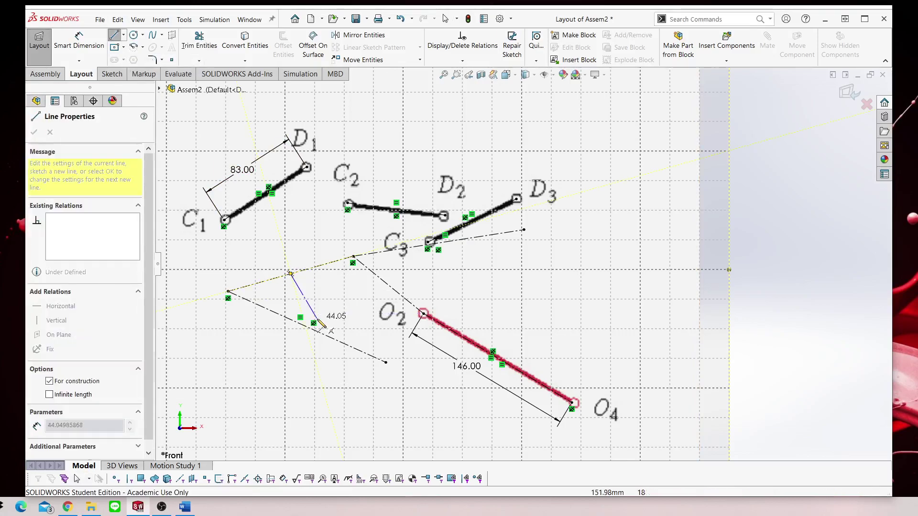
click(314, 356)
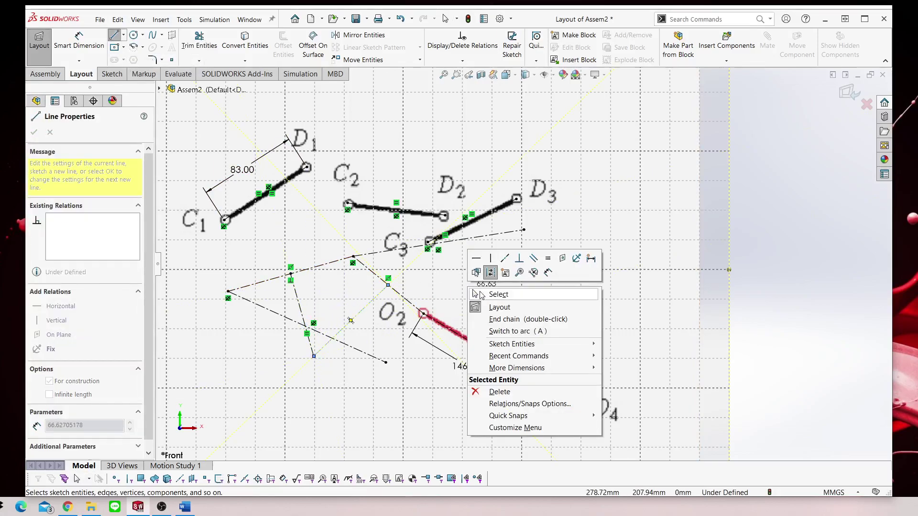
right_click(469, 288)
click(495, 294)
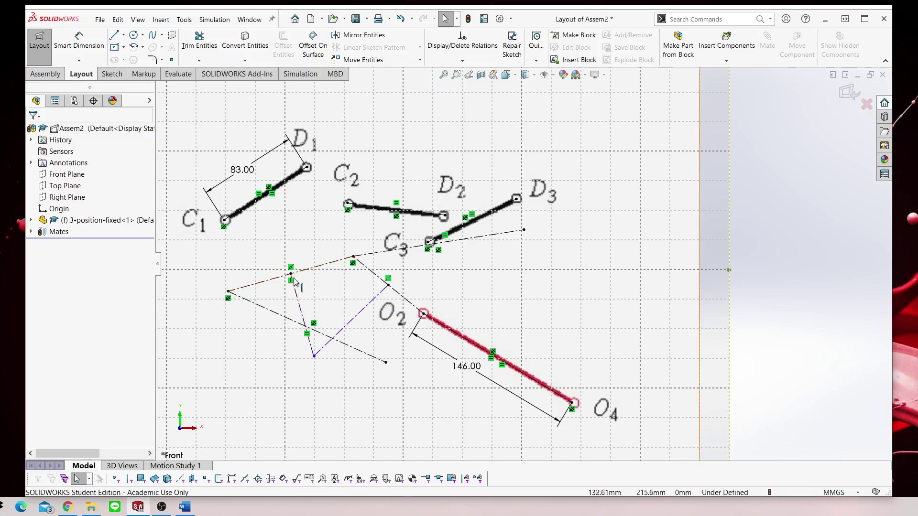
Add a Perpendicular relation between the lower construction line and the line into O2.
click(375, 301)
key(ctrl+c)
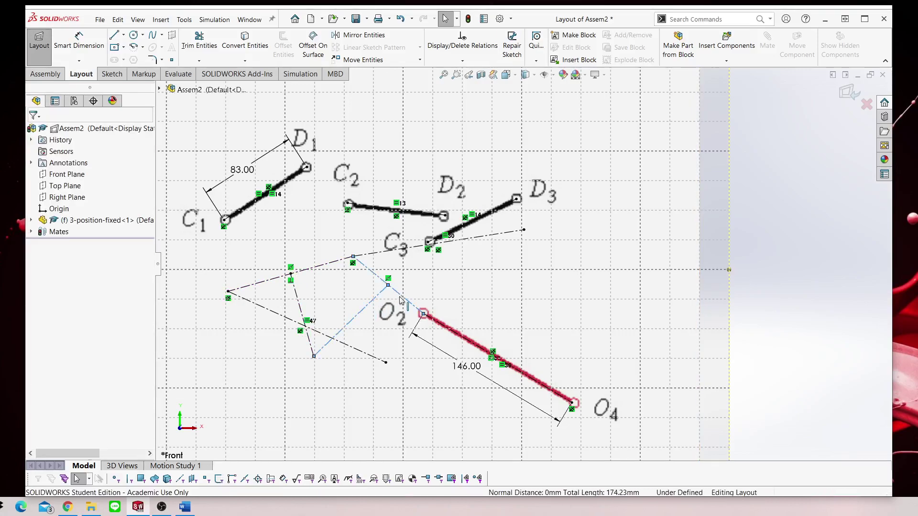
key(ctrl+v)
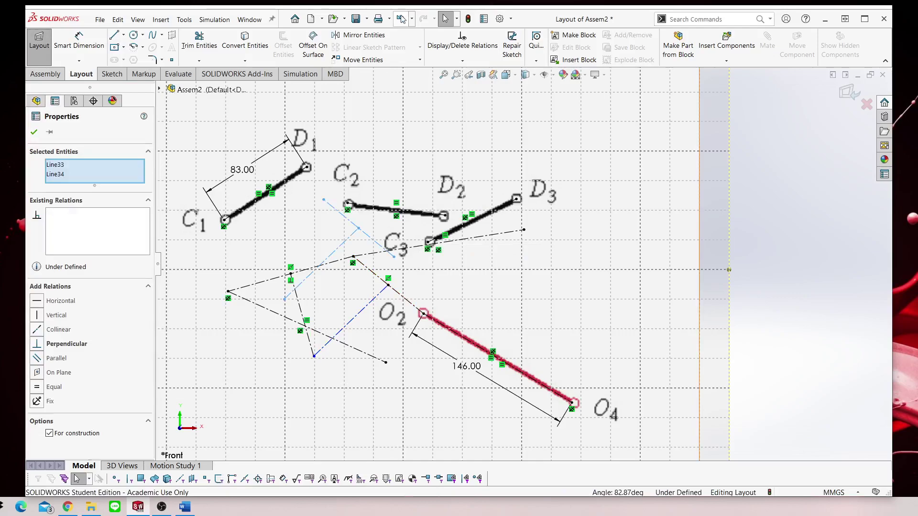
click(400, 19)
click(461, 61)
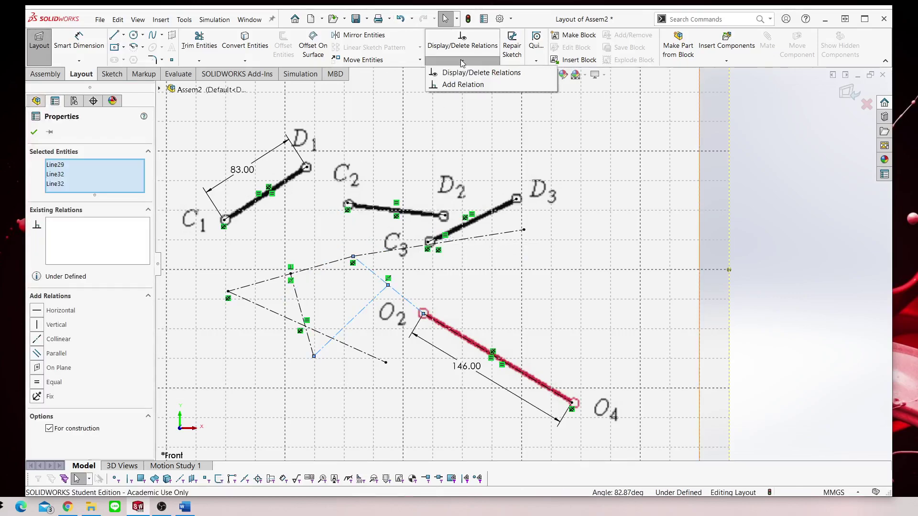
click(442, 83)
right_click(148, 181)
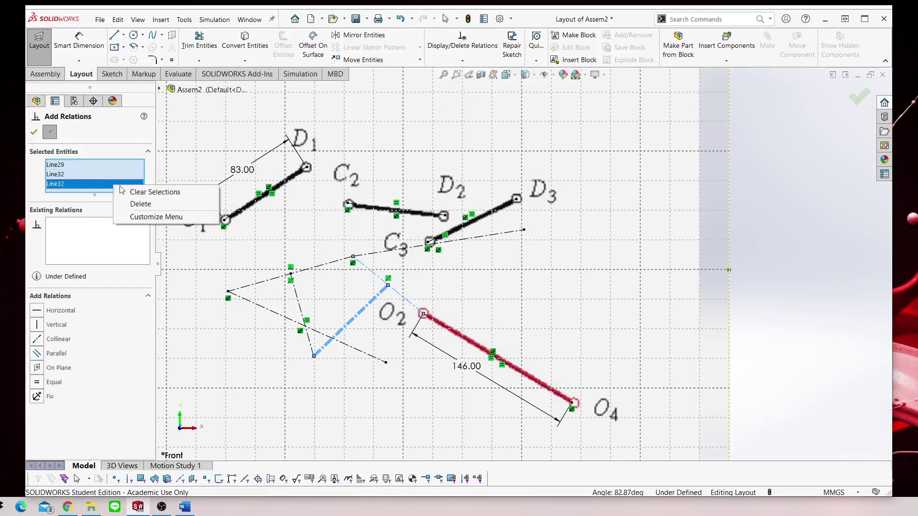
click(172, 191)
click(359, 319)
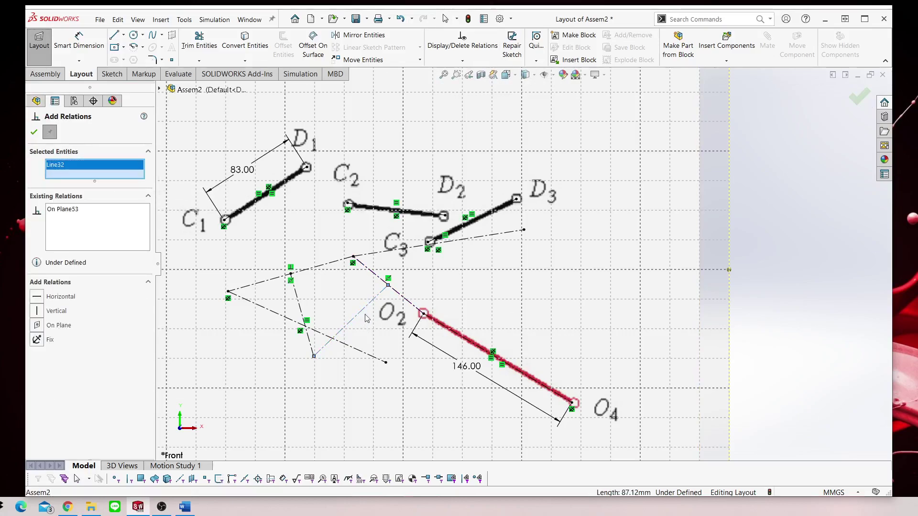
click(401, 294)
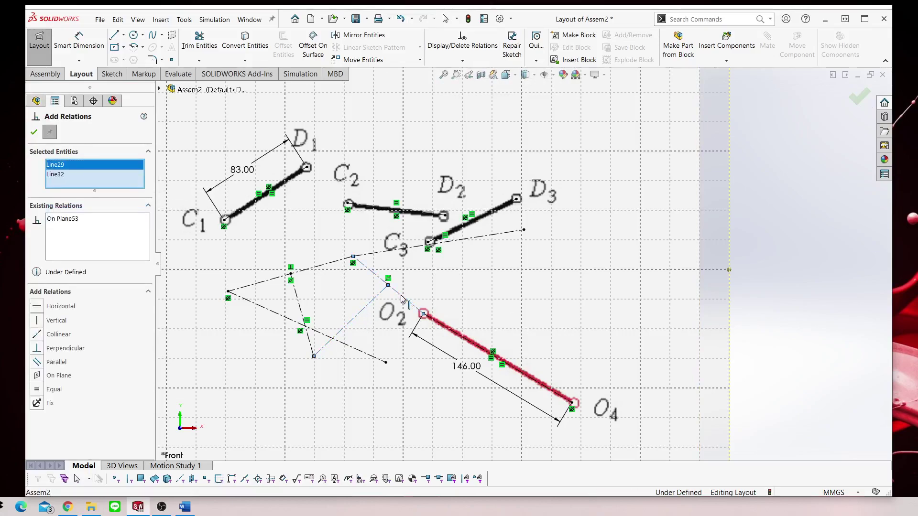
click(38, 349)
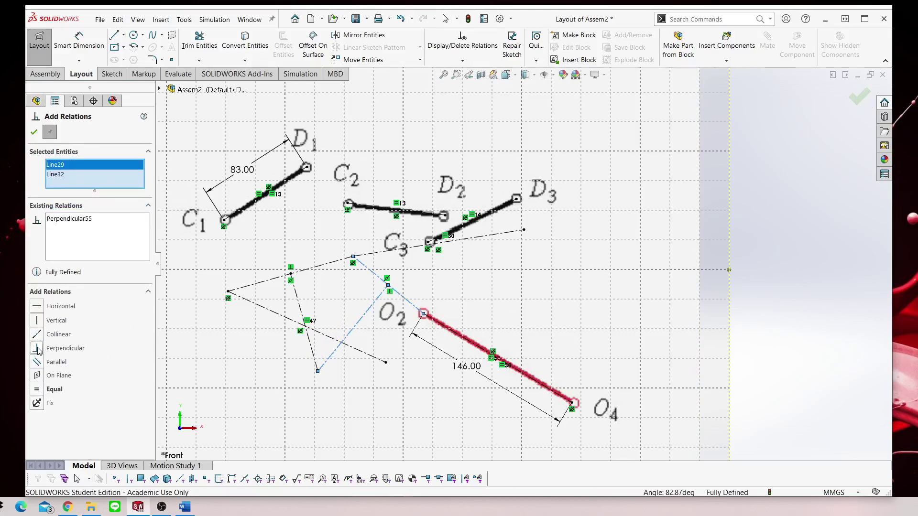
click(34, 133)
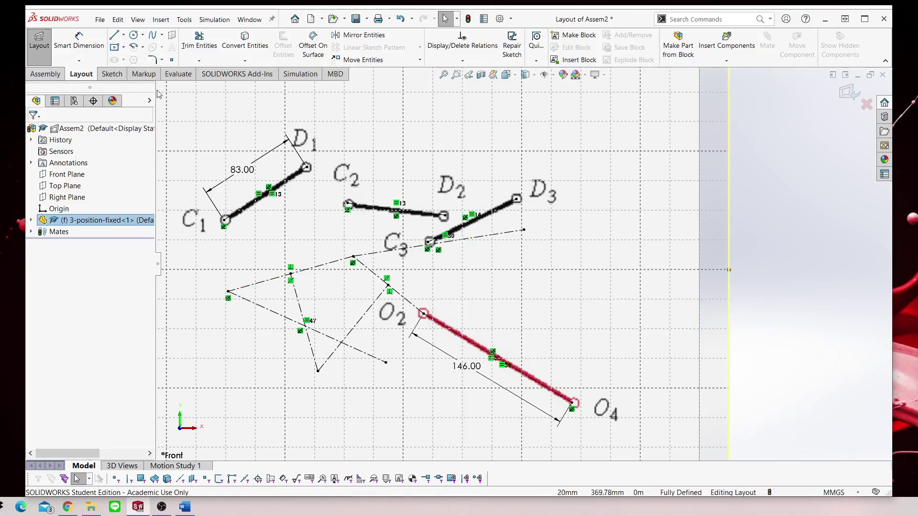
Try a distance dimension from the chain's bottom vertex to O2, then cancel it.
click(115, 38)
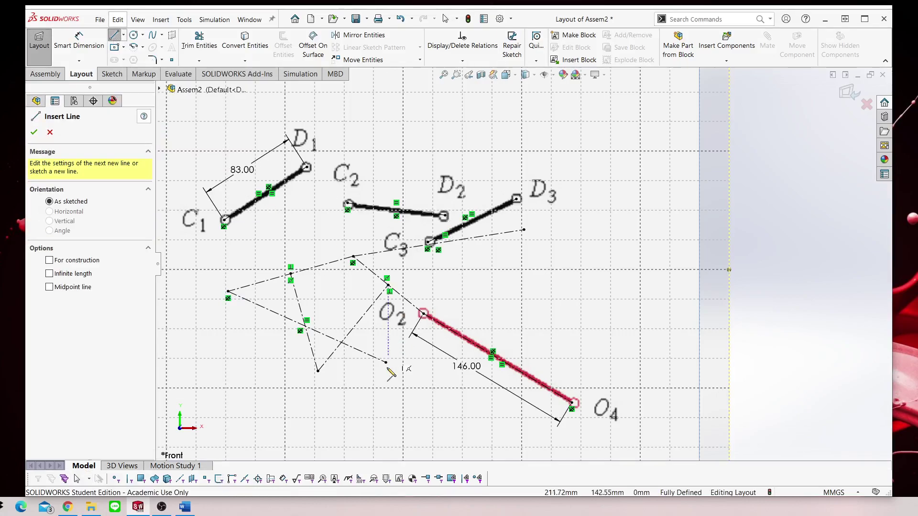
click(95, 35)
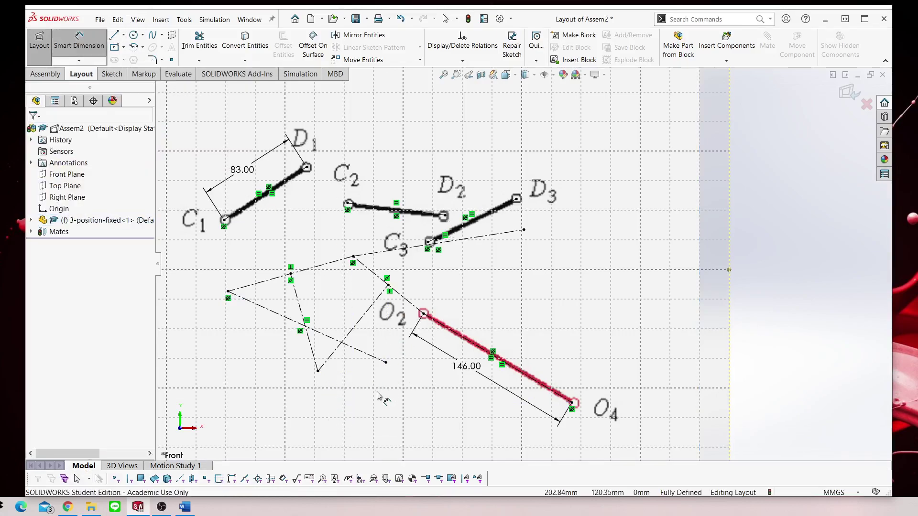
click(318, 372)
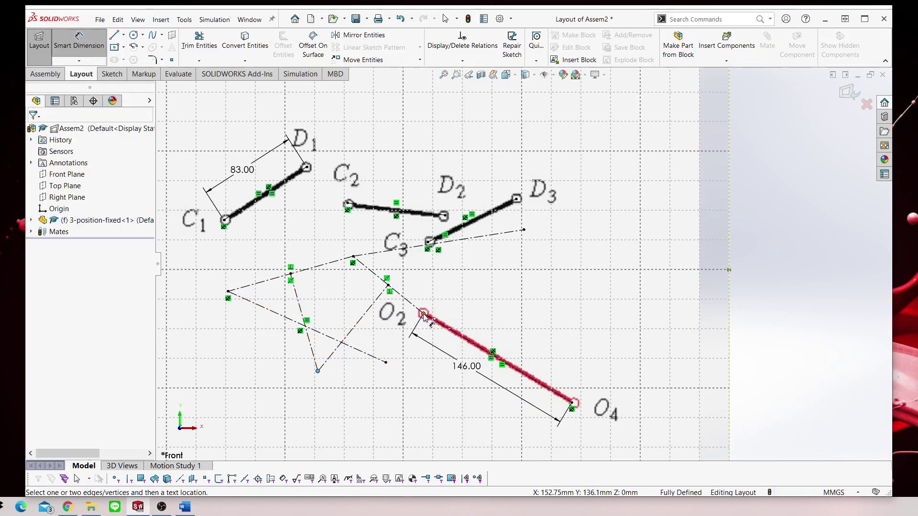
click(423, 315)
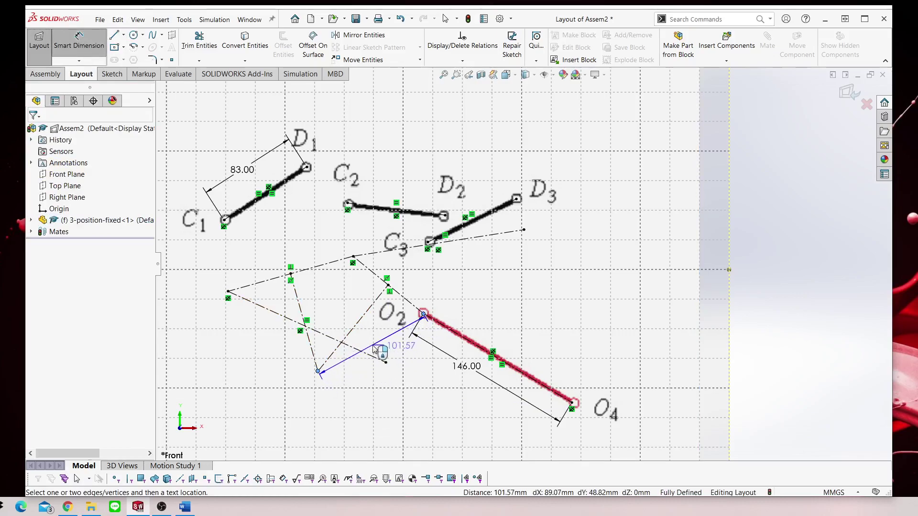
key(Escape)
Draw a new line from below the O2–O4 link across it.
click(114, 36)
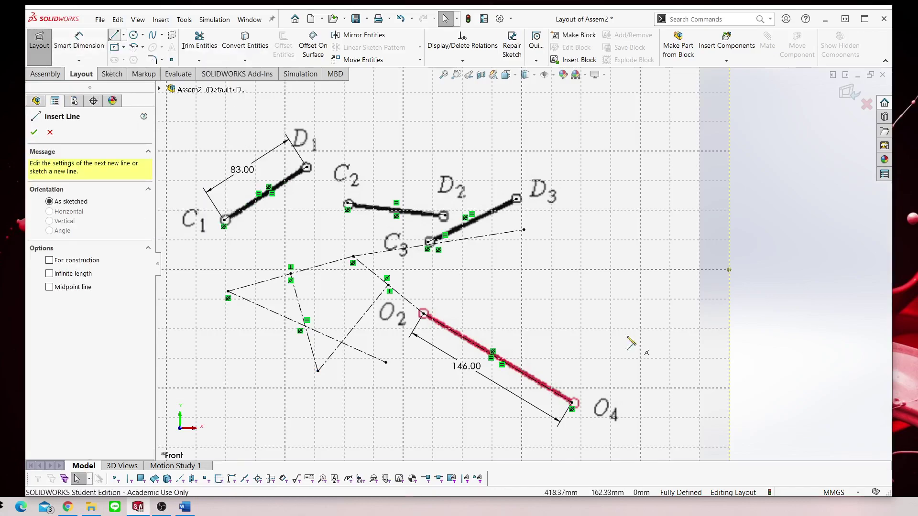
click(388, 421)
click(513, 315)
right_click(535, 310)
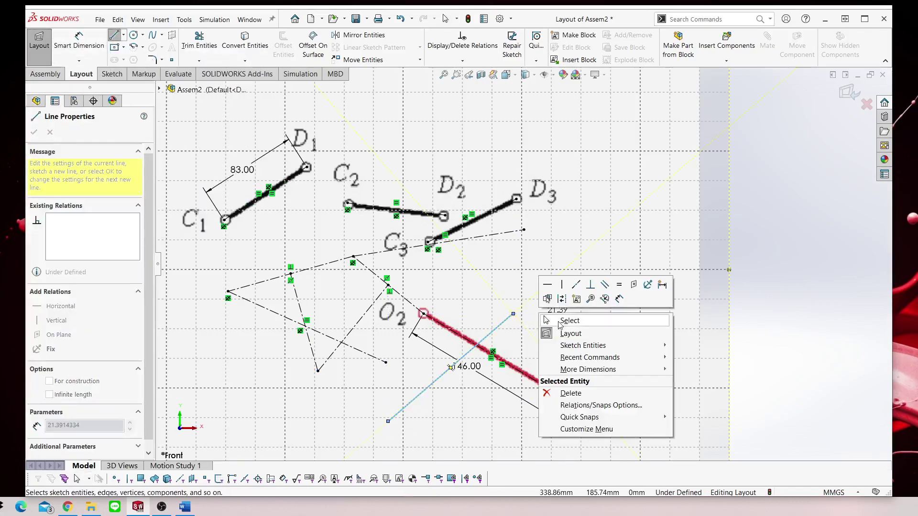
click(561, 320)
click(432, 396)
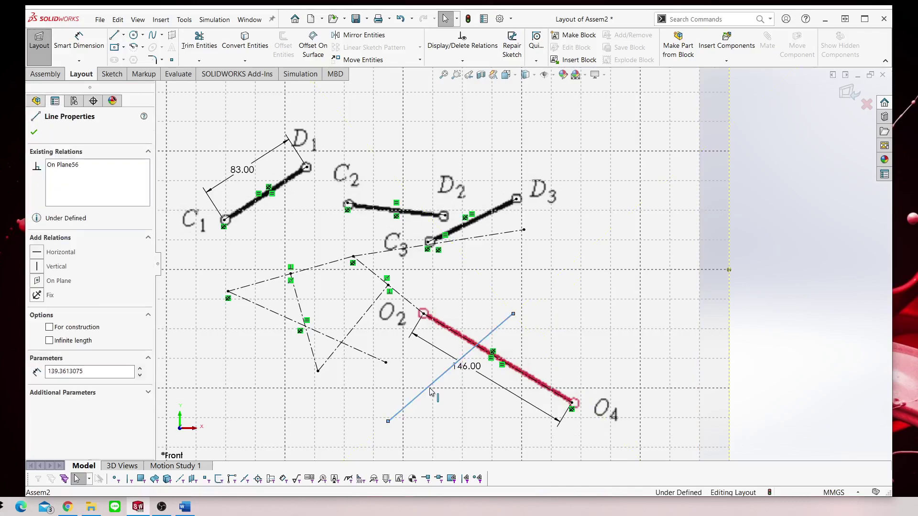
right_click(432, 395)
key(Escape)
Dimension the new line's length to 101.57 mm.
click(79, 40)
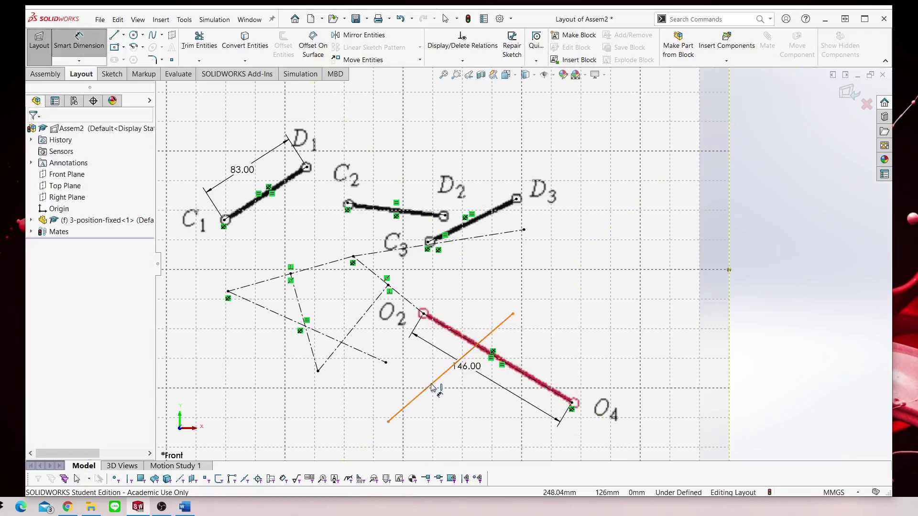
click(433, 382)
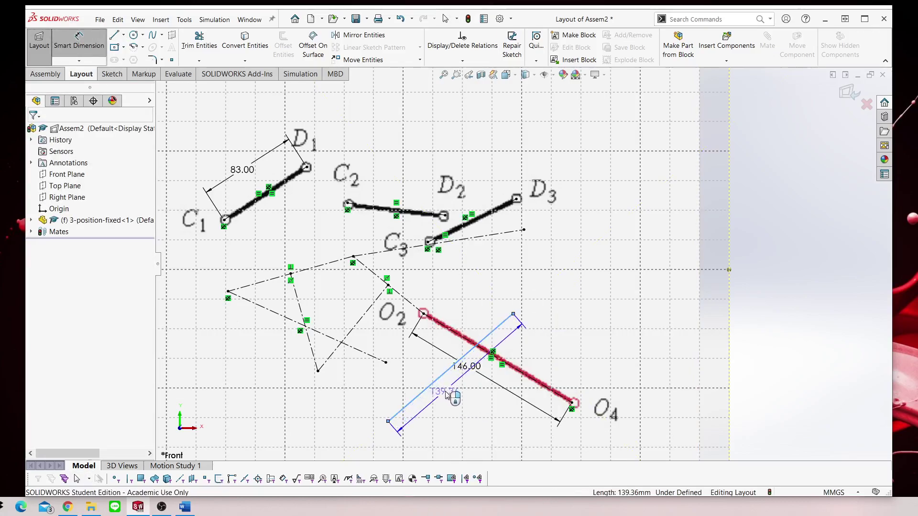
click(443, 394)
text(.57)
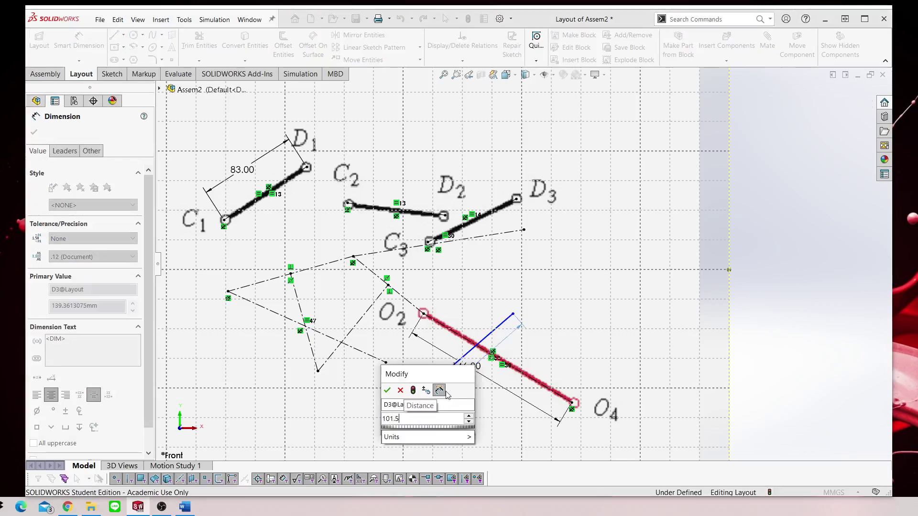
key(Return)
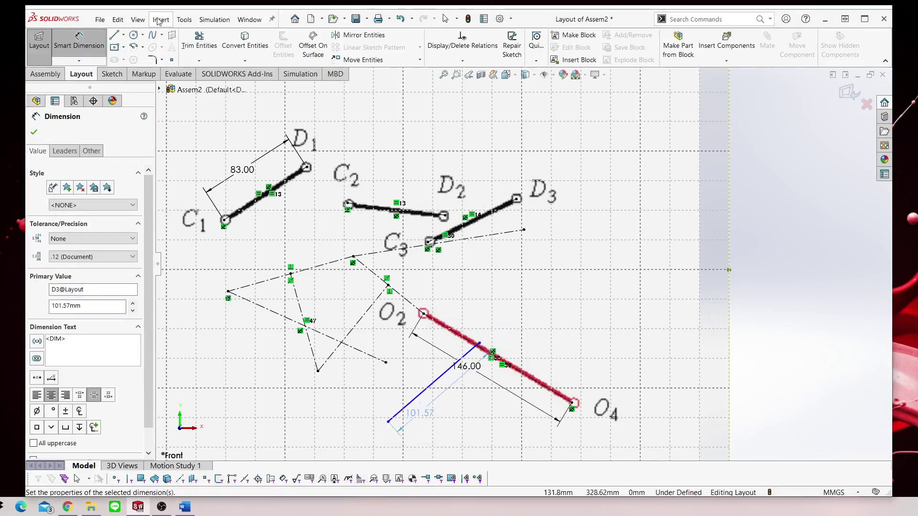
key(Escape)
Make the 101.57 line into a block, retrying after reselecting the line.
click(431, 390)
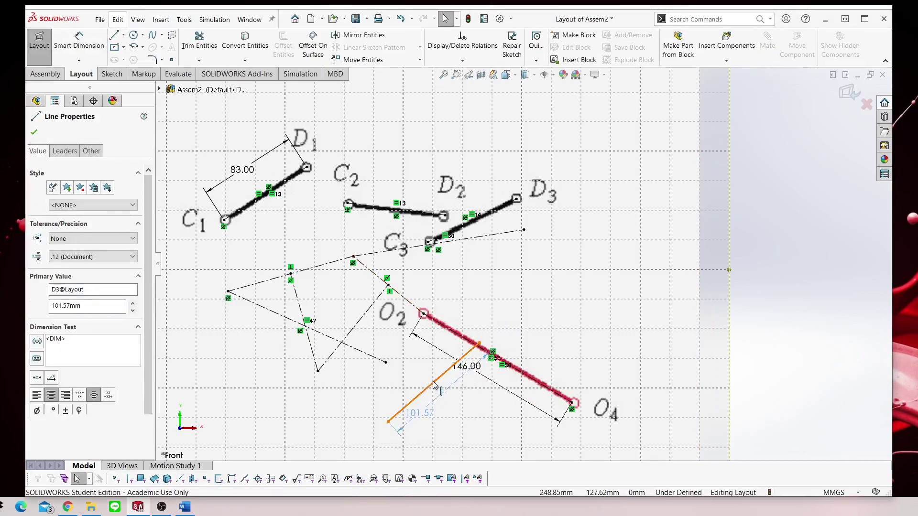
right_click(429, 298)
click(470, 317)
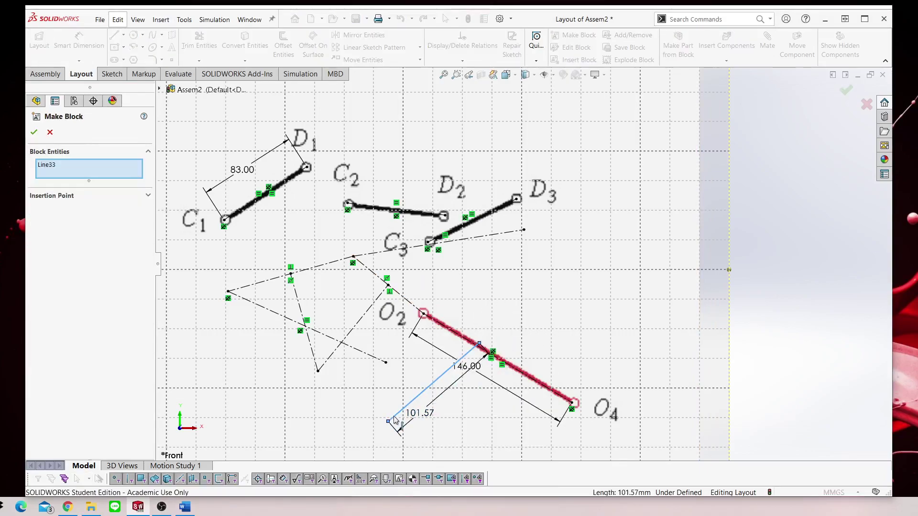
drag(388, 422, 323, 372)
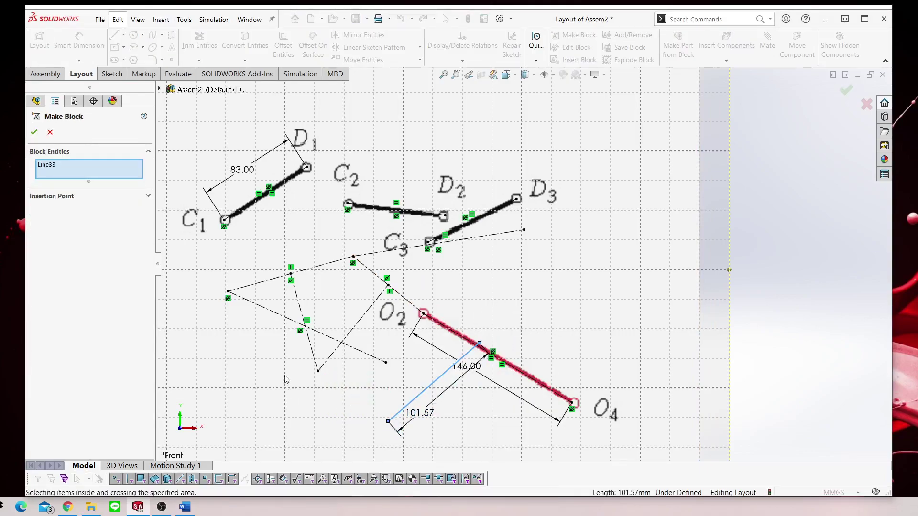
click(34, 132)
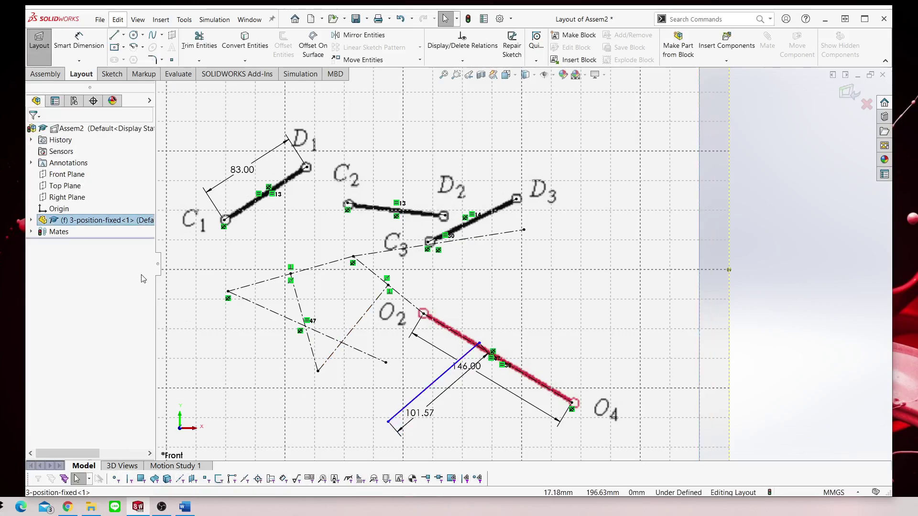
click(466, 366)
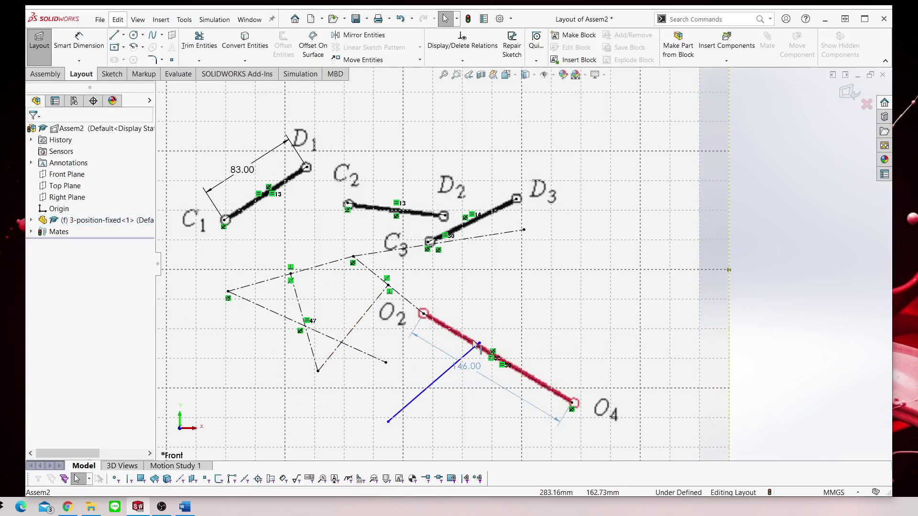
click(420, 407)
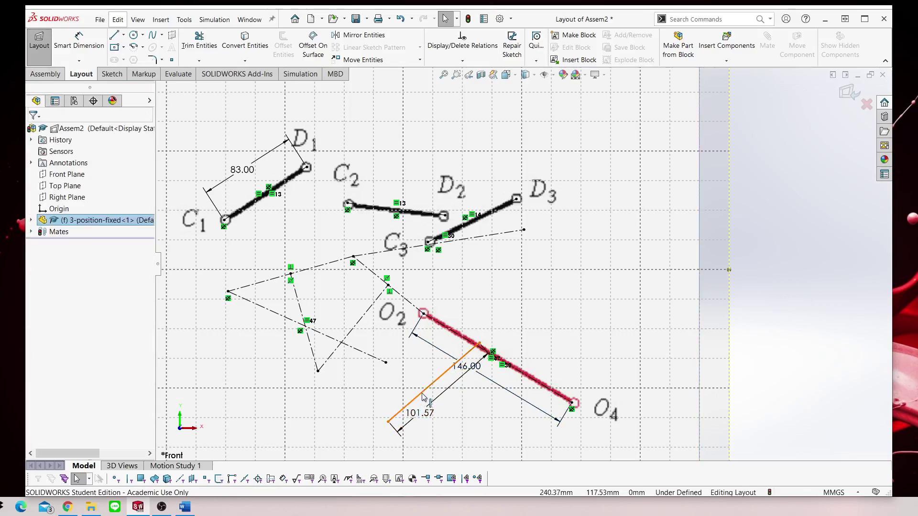
click(423, 396)
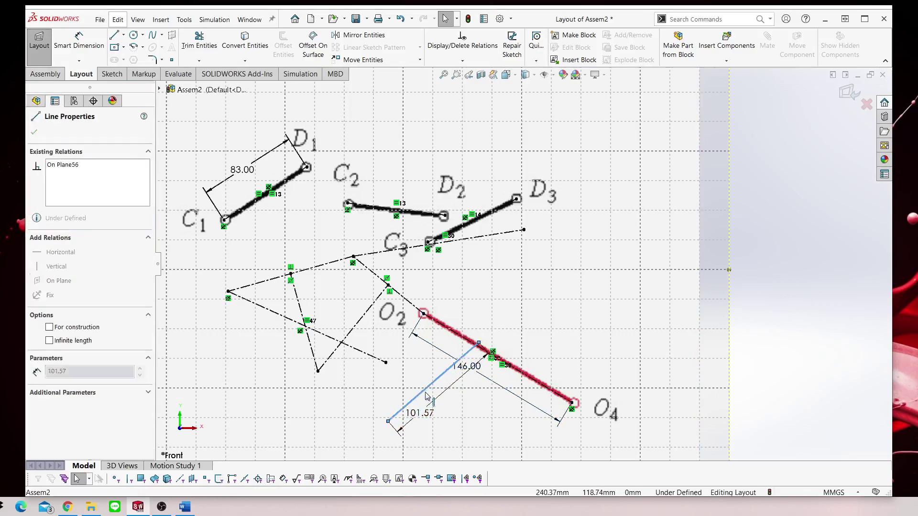
click(565, 39)
click(35, 137)
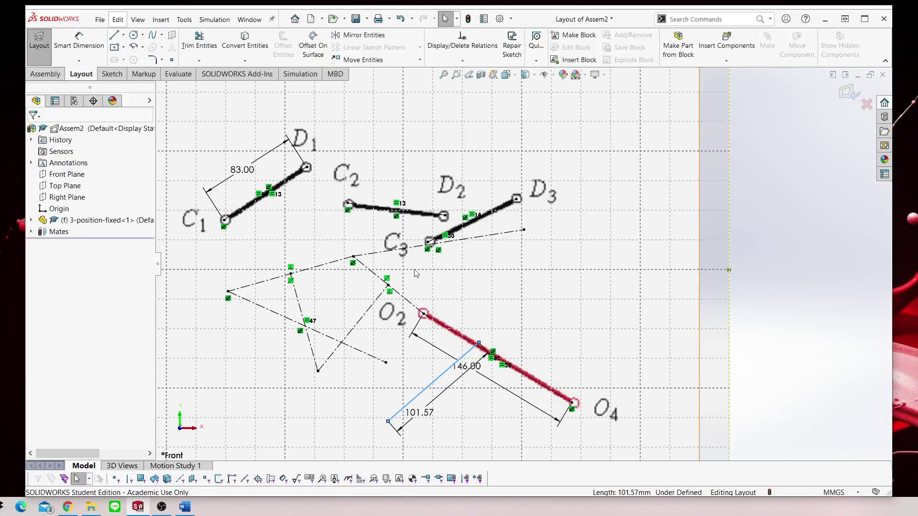
Drag the 101.57 line up-left toward O2 and make it a block again.
scroll(461, 415, down, 2)
scroll(435, 392, up, 2)
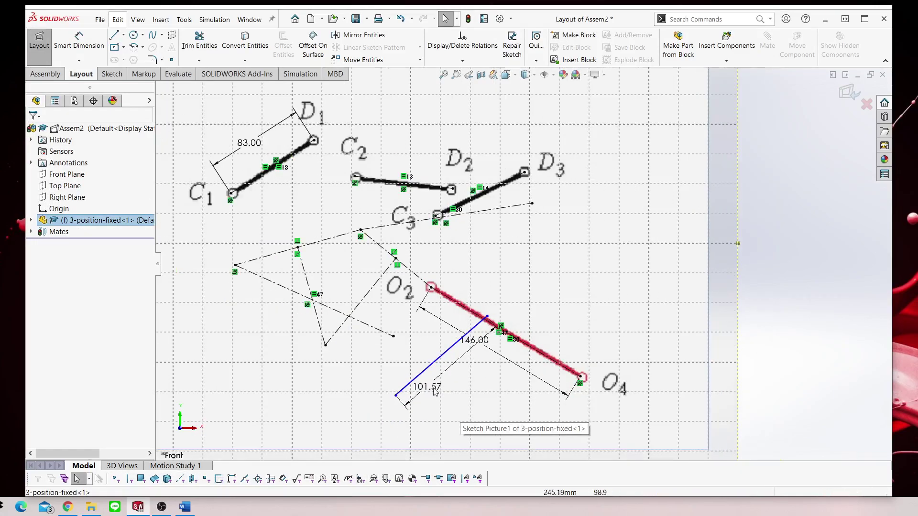
drag(396, 396, 372, 377)
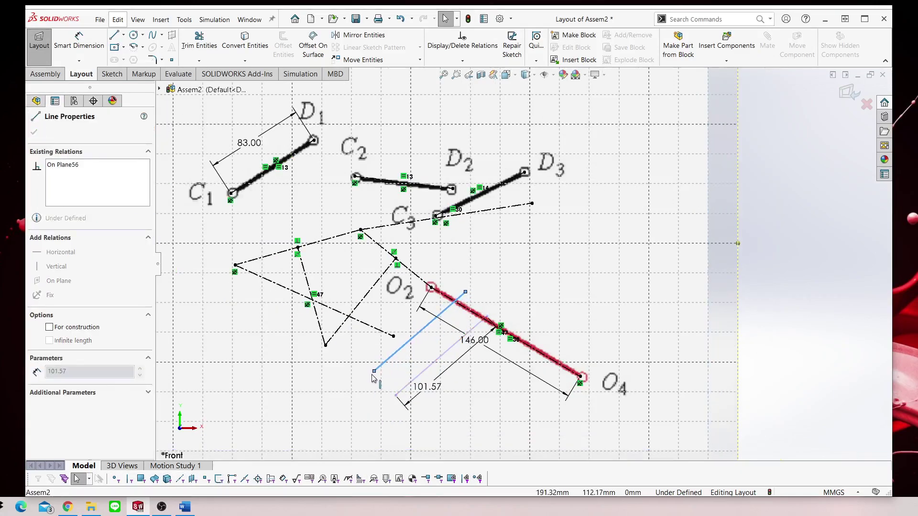
click(420, 336)
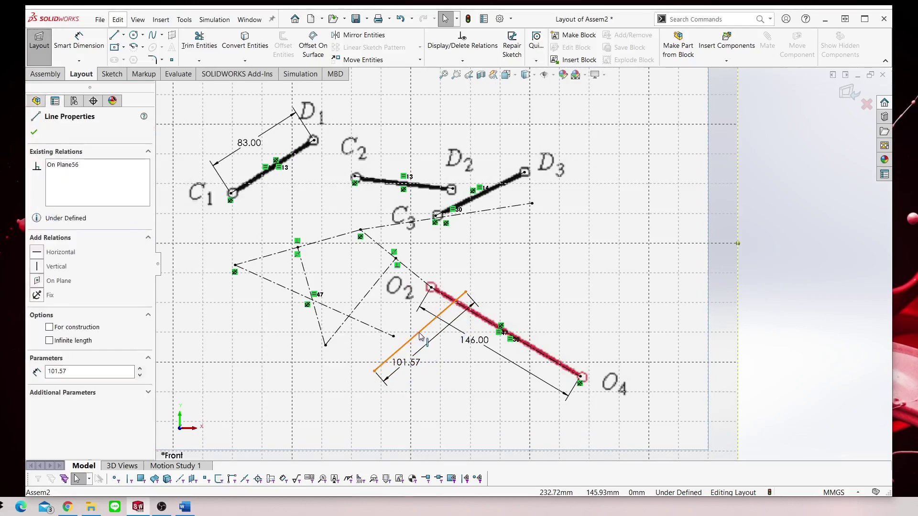
right_click(419, 336)
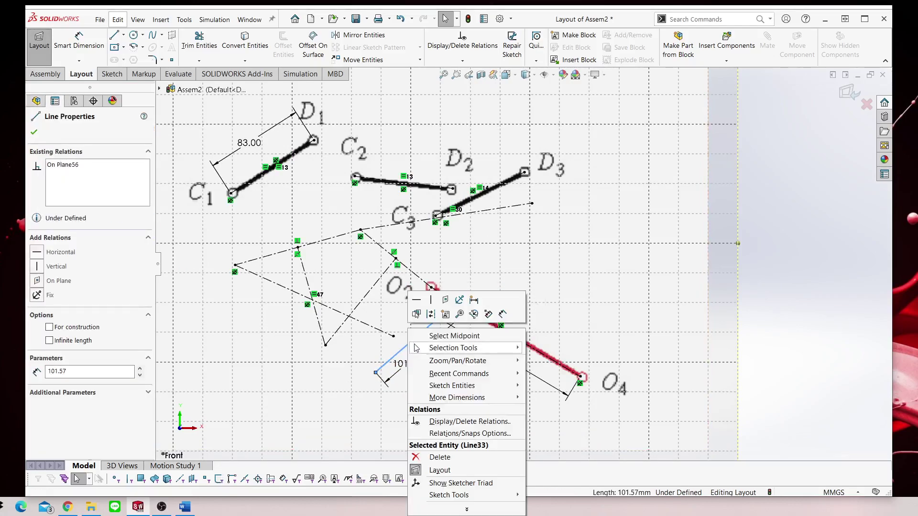
click(416, 314)
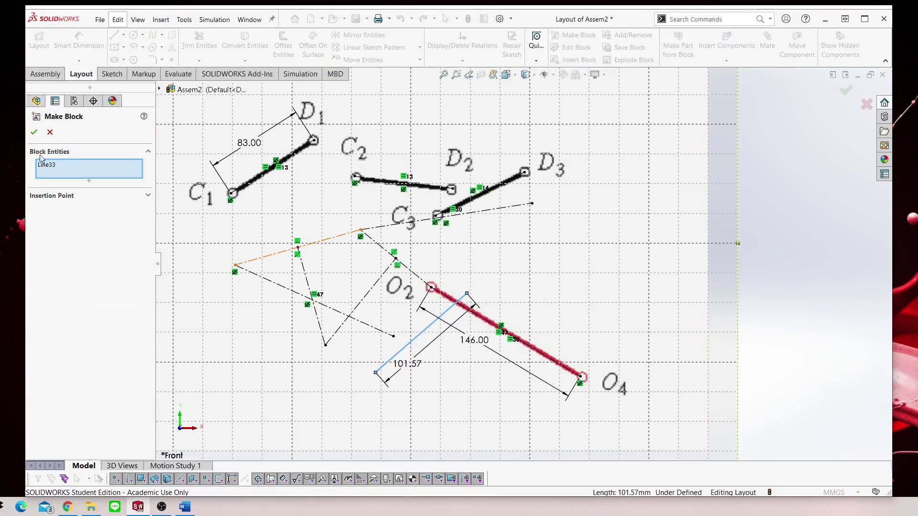
click(34, 132)
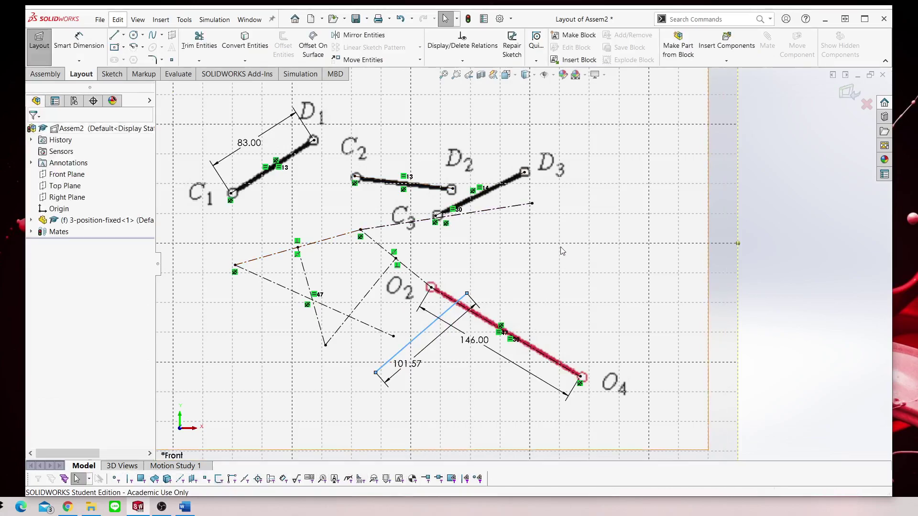
scroll(562, 251, up, 3)
scroll(456, 363, down, 3)
scroll(456, 363, down, 2)
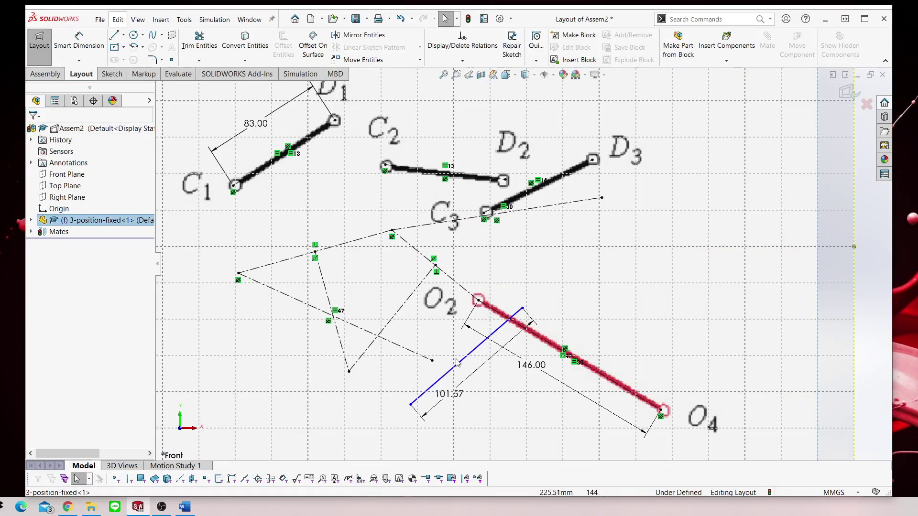
Delete Sketch Picture1 and the old 101.57 line with its dimension, then zoom to fit.
key(Delete)
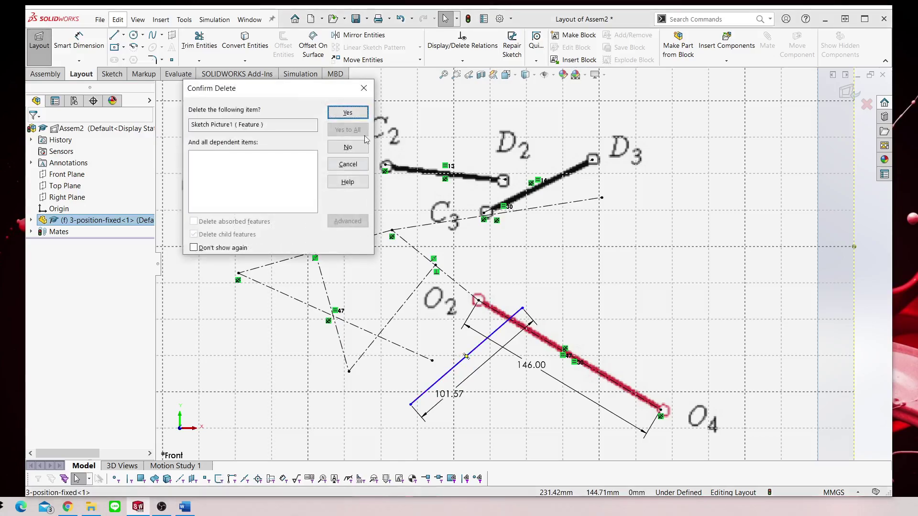
click(354, 114)
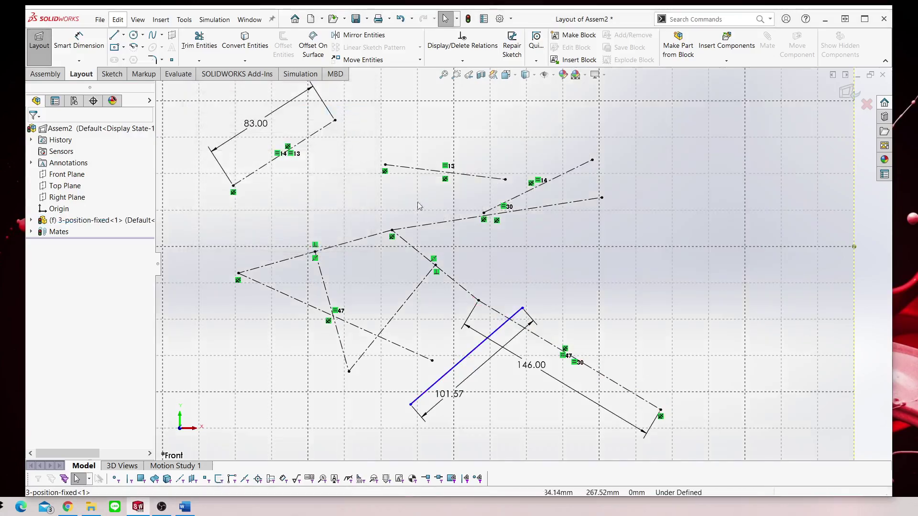
click(468, 361)
key(Delete)
click(420, 255)
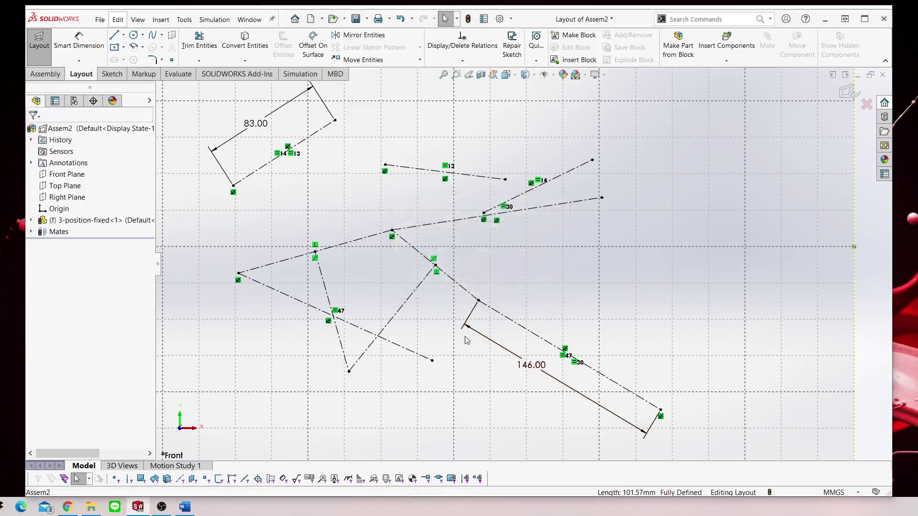
key(f)
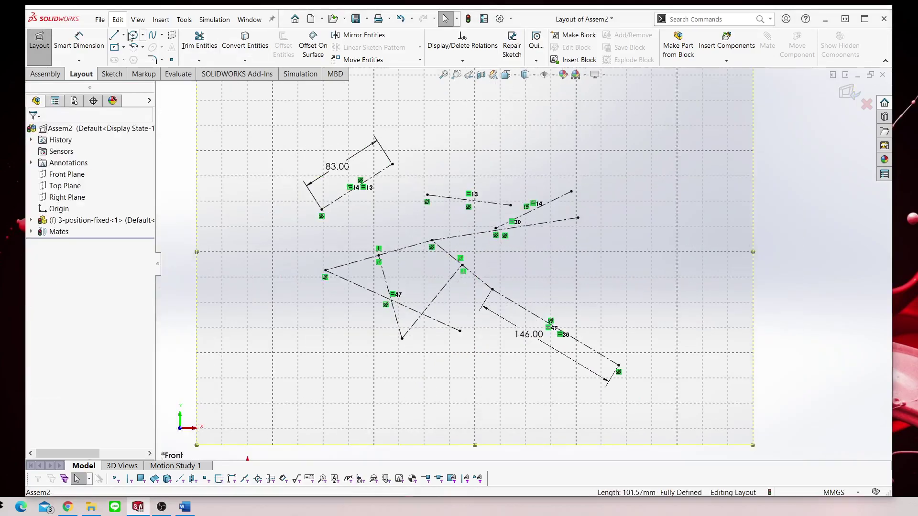
click(118, 36)
Draw a new line rising up-right, to the right of the linkage.
click(586, 289)
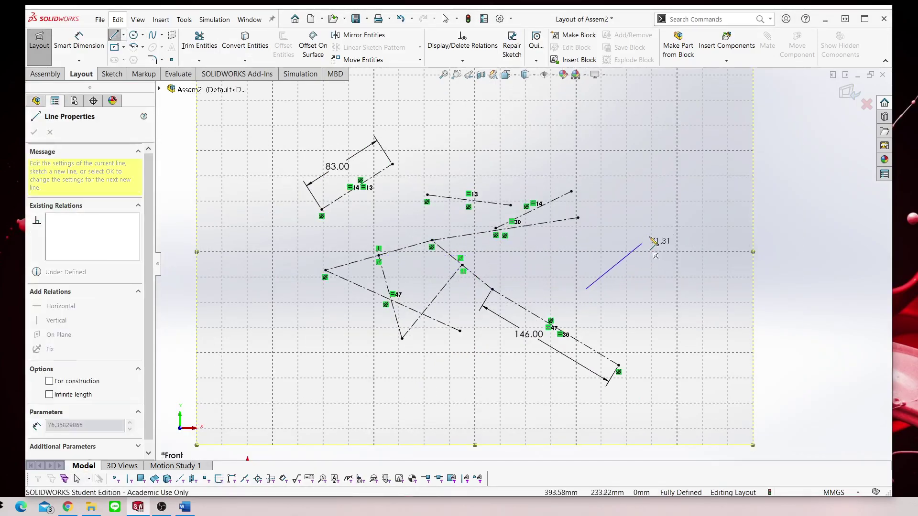
click(662, 228)
right_click(662, 228)
click(716, 211)
key(Escape)
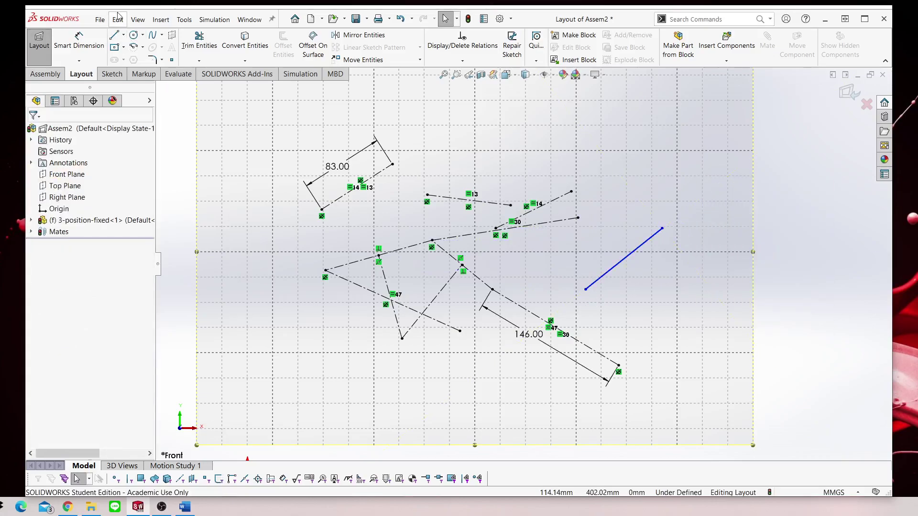
Dimension the new line's length to 101.57 mm.
click(89, 38)
click(629, 259)
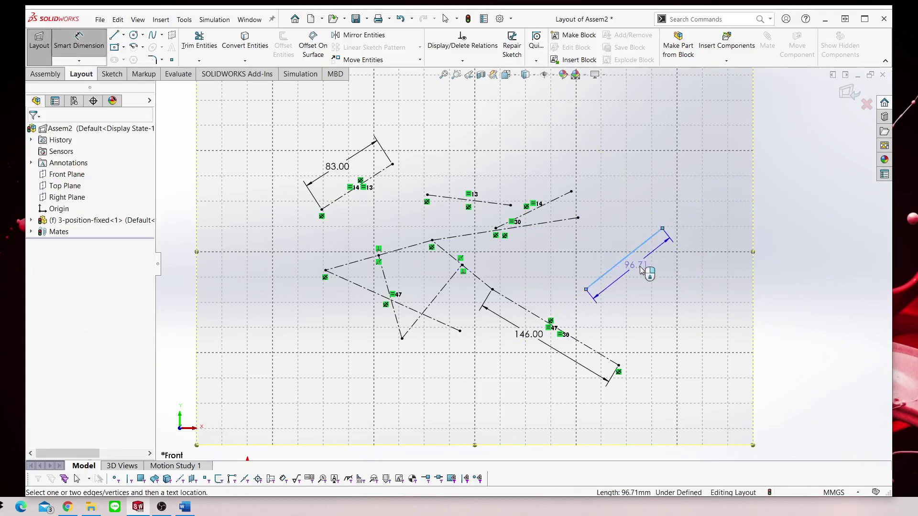
click(641, 267)
text(1)
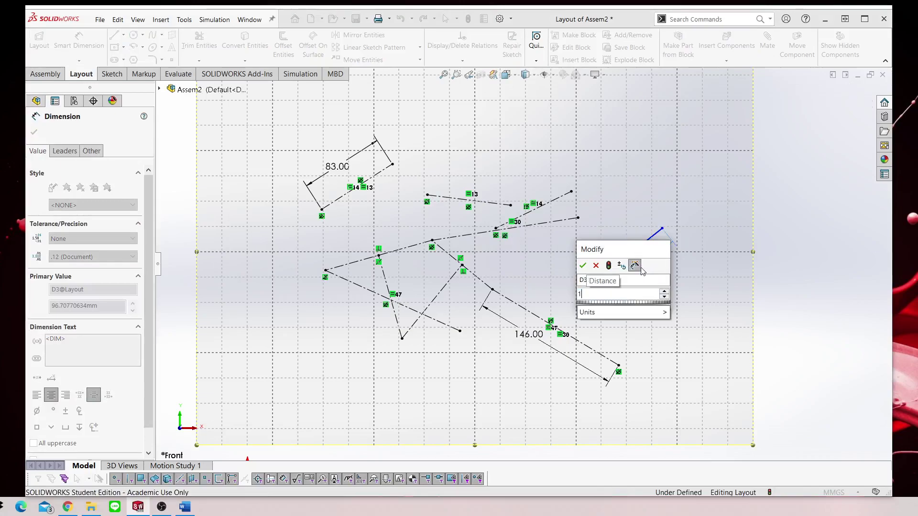
text(01.57)
key(Return)
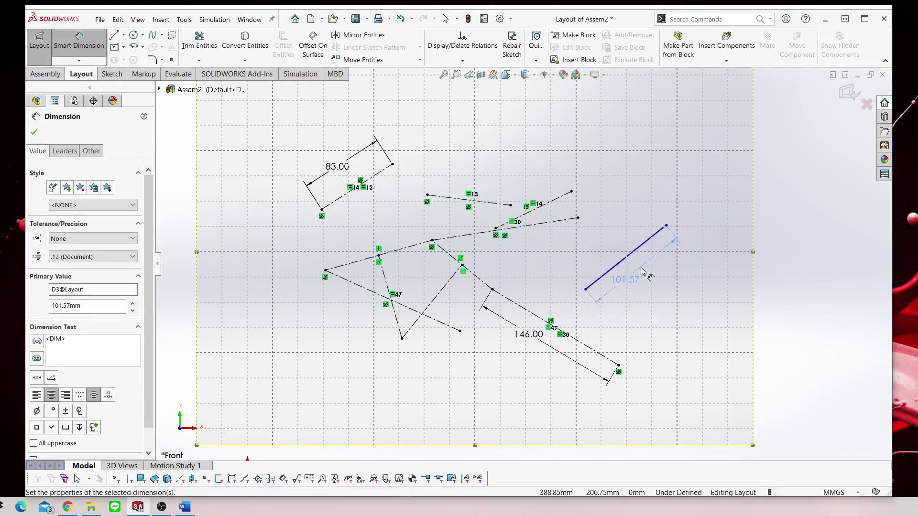
key(Escape)
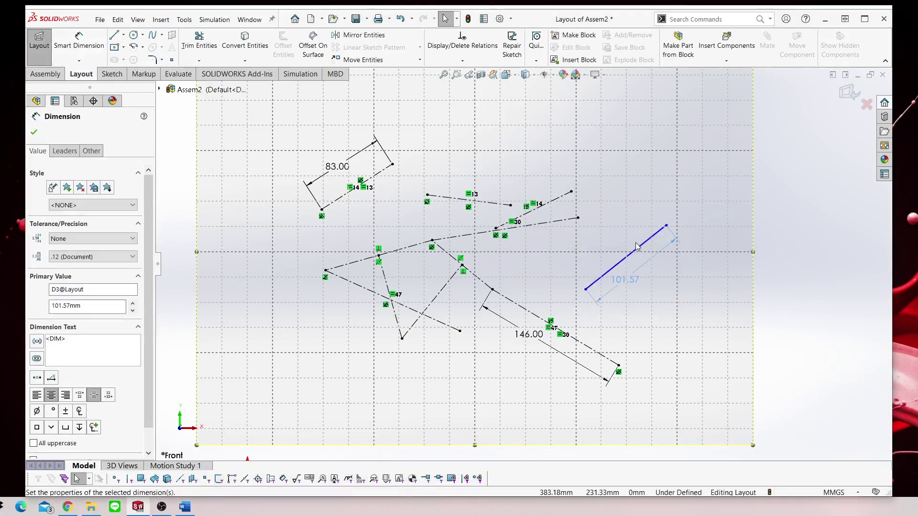
Make the 101.57 line into its own block.
click(640, 247)
right_click(641, 247)
click(676, 226)
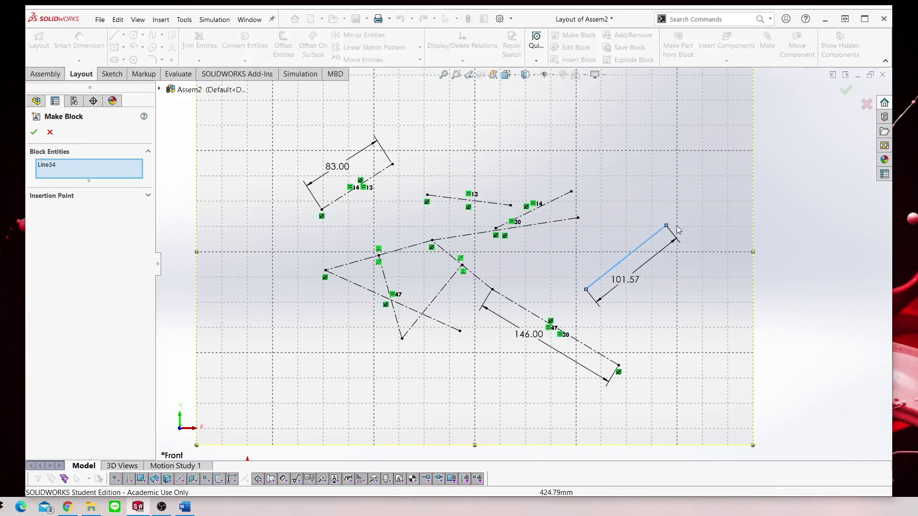
click(34, 135)
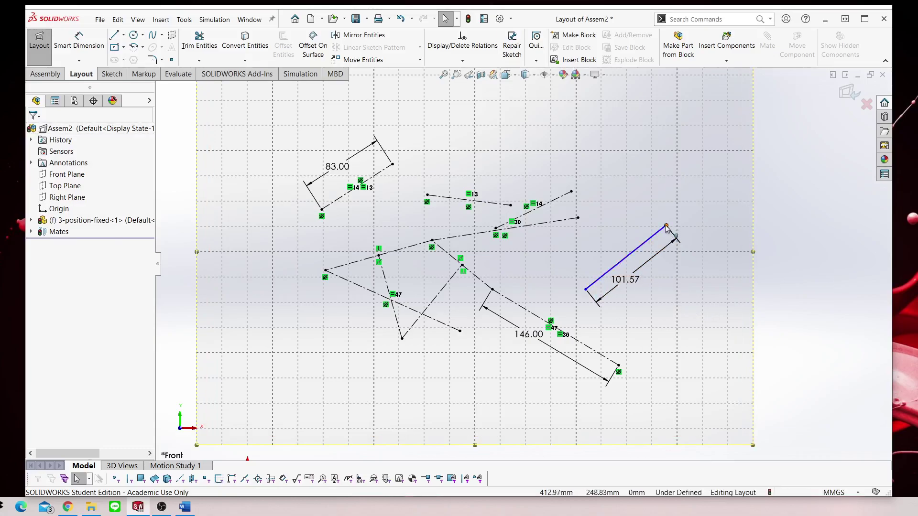
Make the line's lower end coincide with the triangle's bottom vertex and swing it upright.
drag(666, 225, 640, 215)
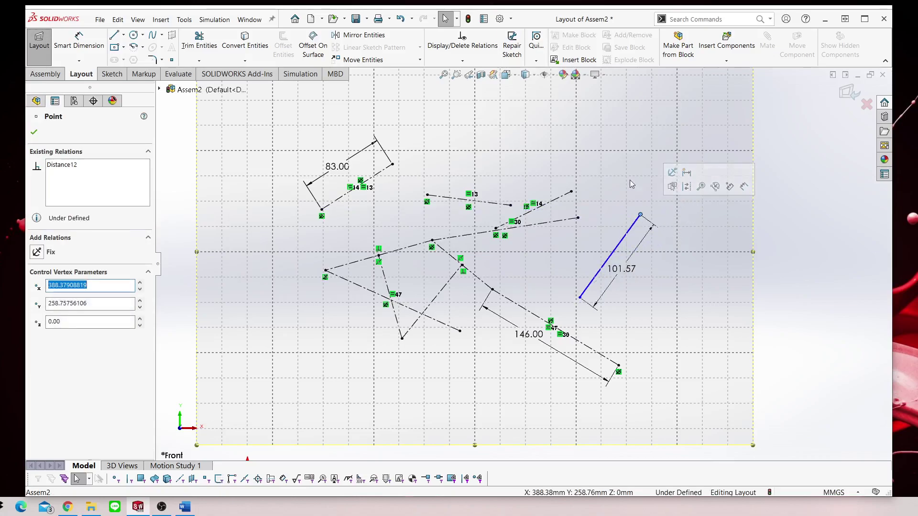
click(641, 250)
click(579, 297)
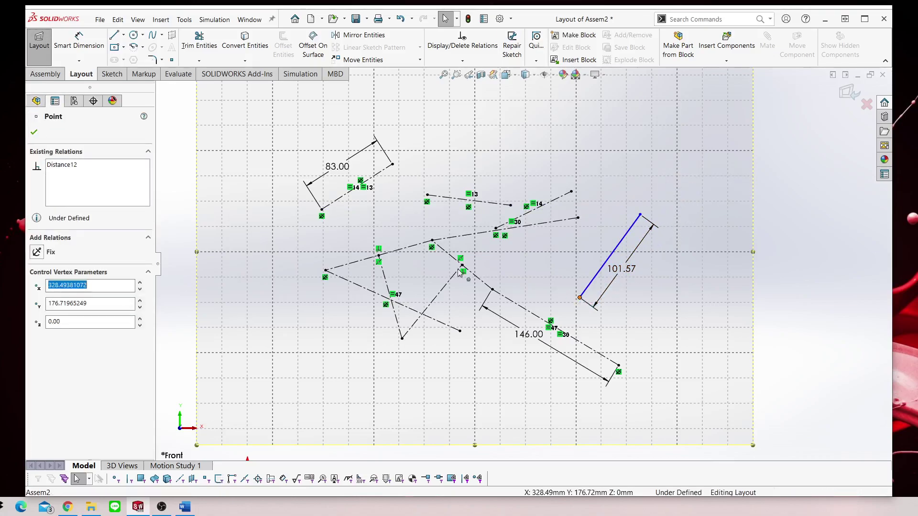
ctrl+click(402, 339)
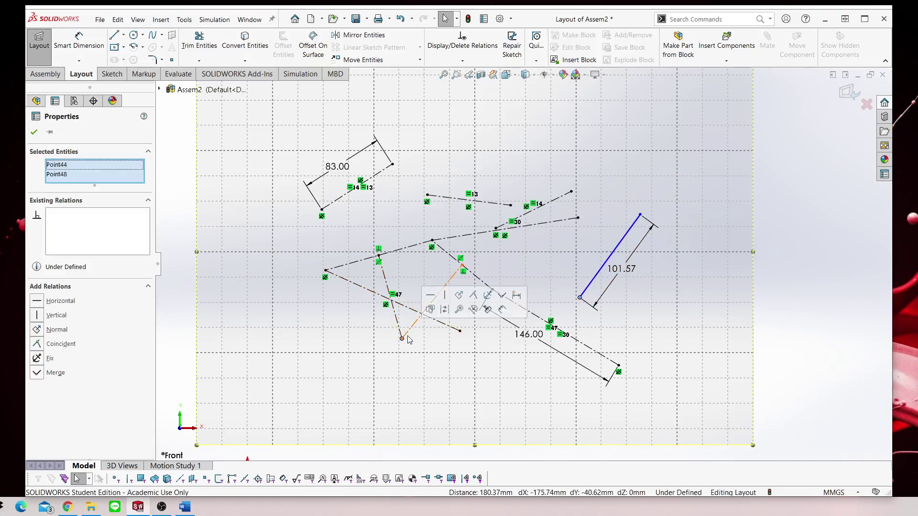
click(473, 296)
drag(463, 258, 380, 253)
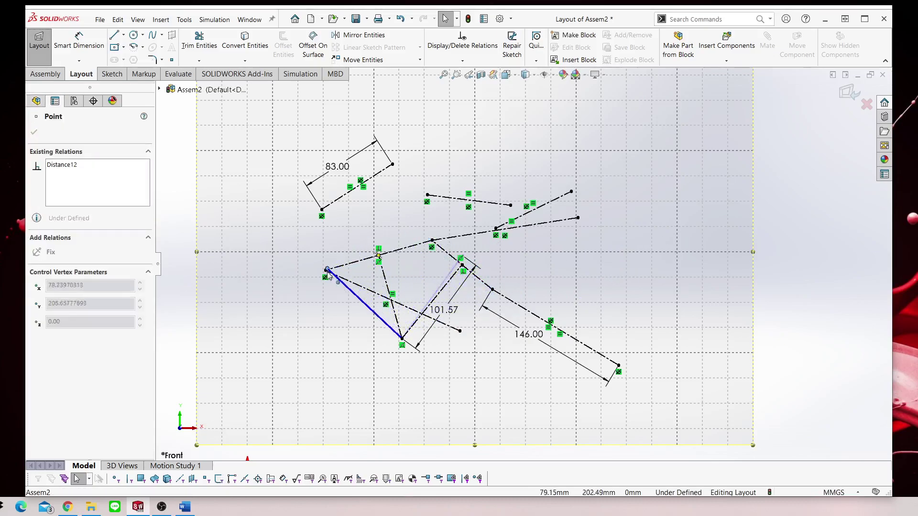
mouse_move(380, 253)
mouse_down()
mouse_move(395, 246)
mouse_move(508, 277)
mouse_move(415, 257)
mouse_up()
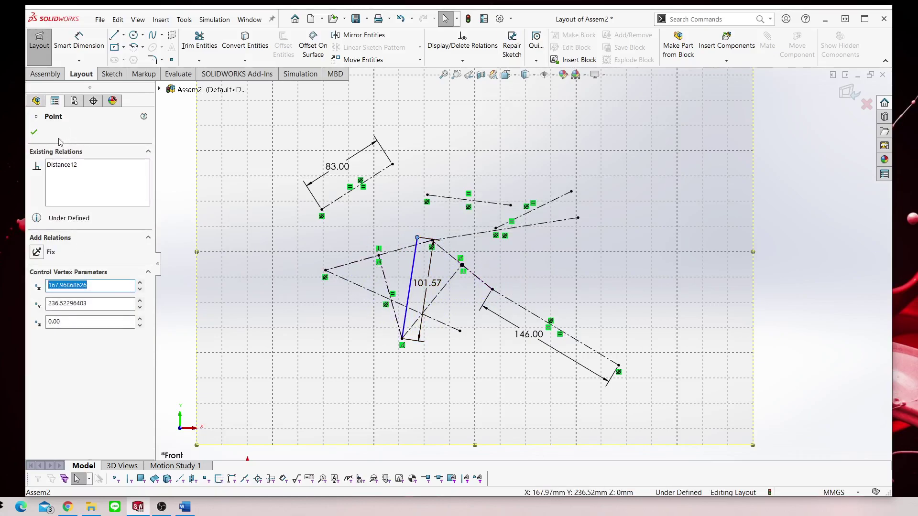
click(31, 130)
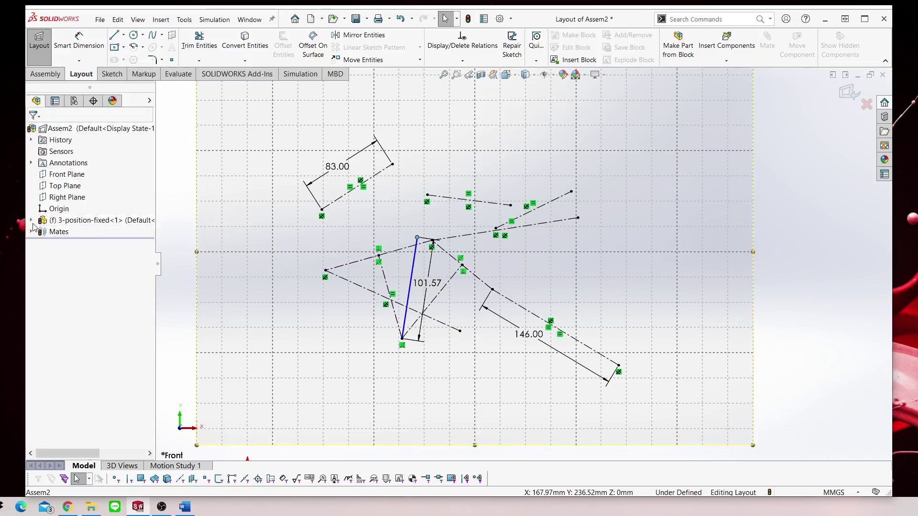
Make the 101.57 link line a block, expanding the Insertion Point settings.
right_click(417, 268)
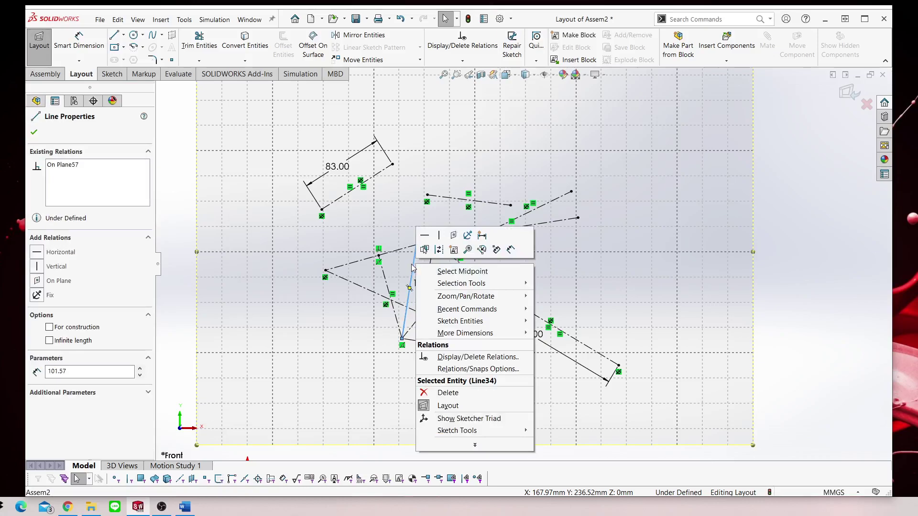
click(453, 250)
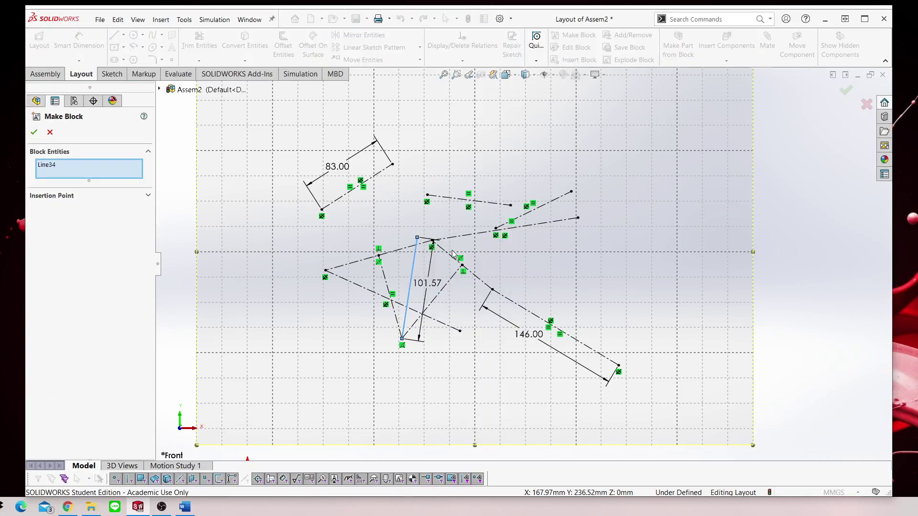
click(142, 199)
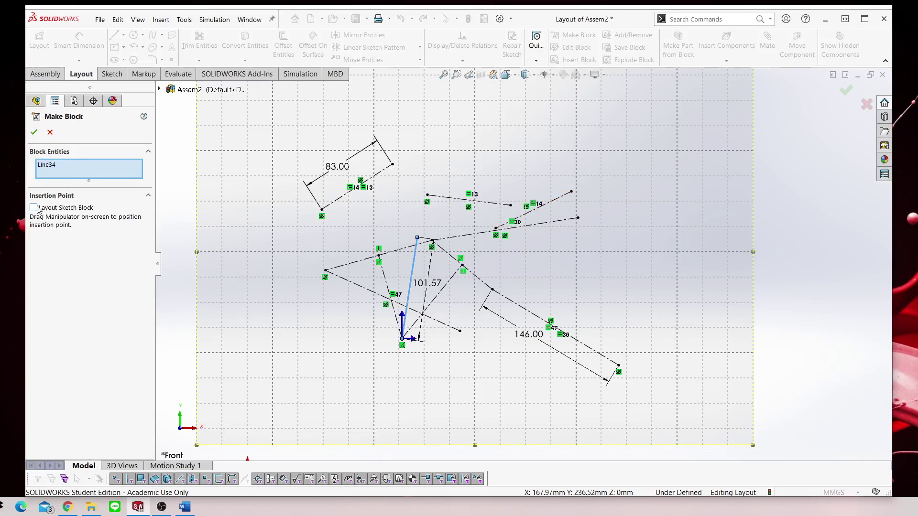
click(33, 132)
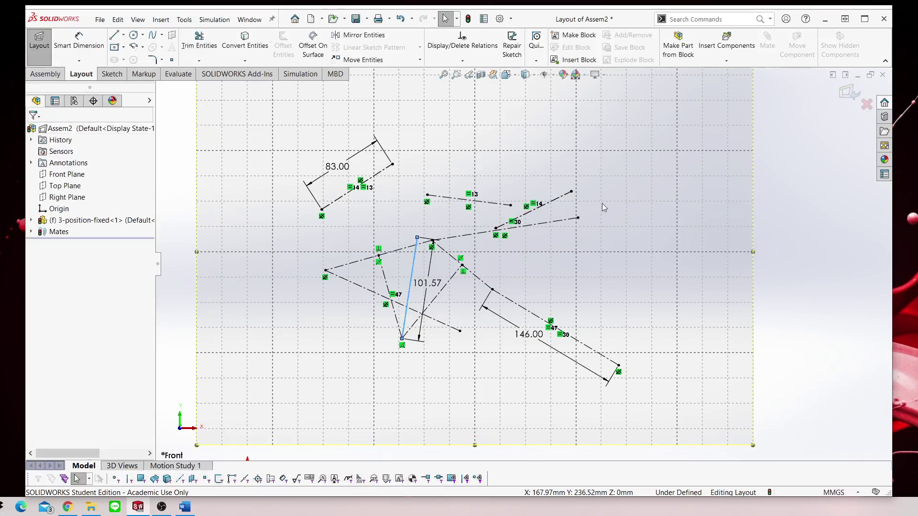
Swing the 101.57 link block's free end about its bottom pivot to lean up-right.
scroll(641, 282, up, 2)
scroll(630, 274, down, 2)
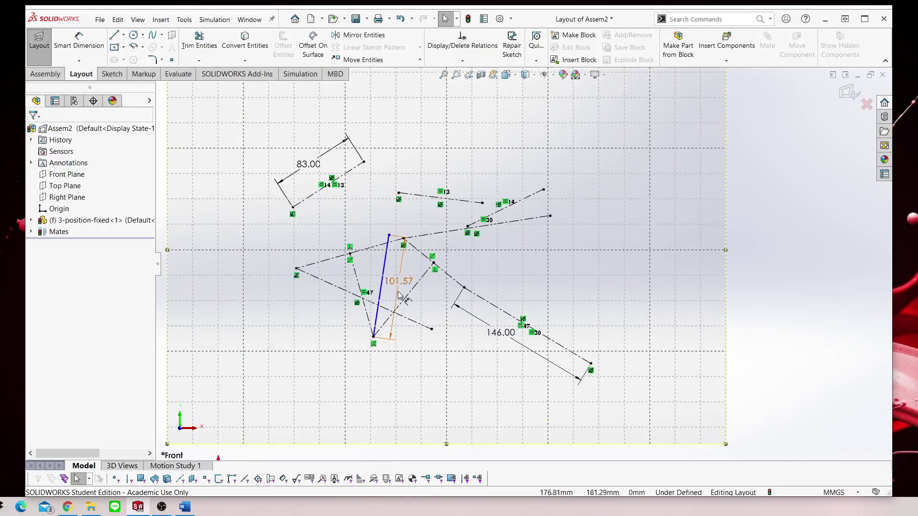
scroll(399, 295, up, 2)
scroll(309, 249, down, 2)
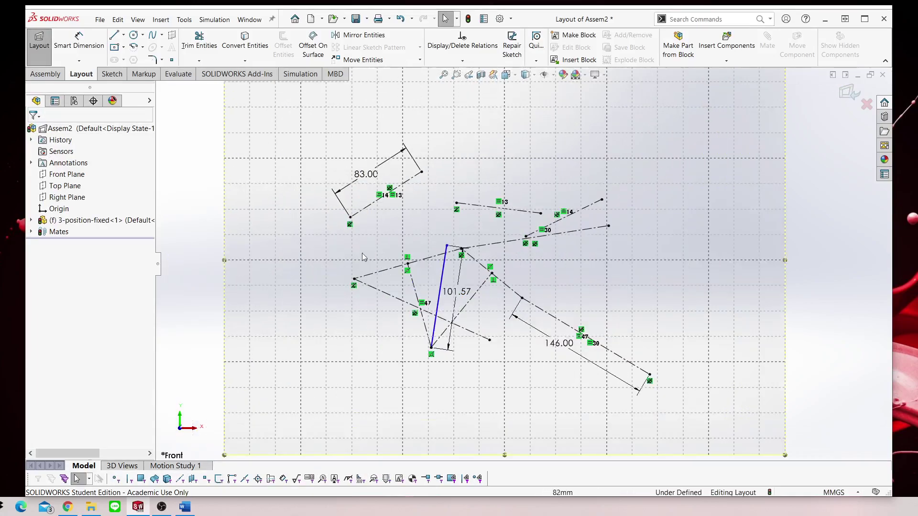
scroll(521, 262, up, 1)
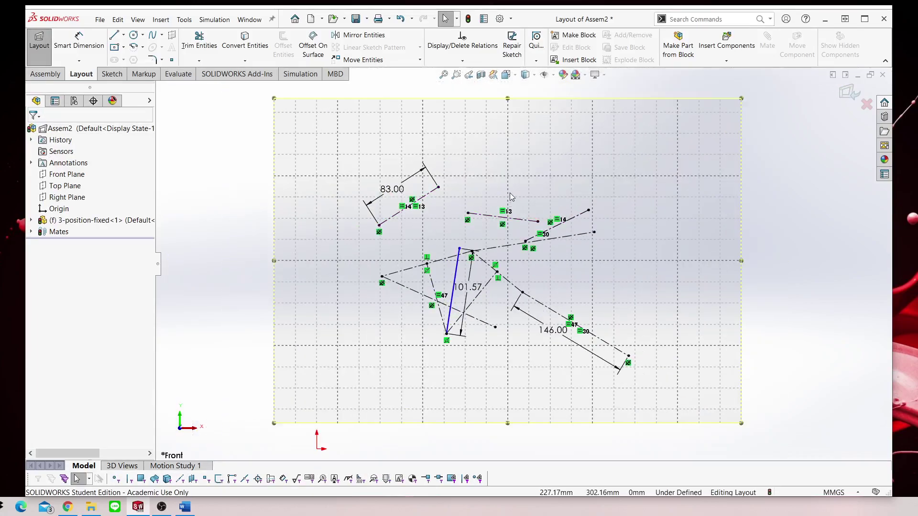
scroll(495, 231, down, 1)
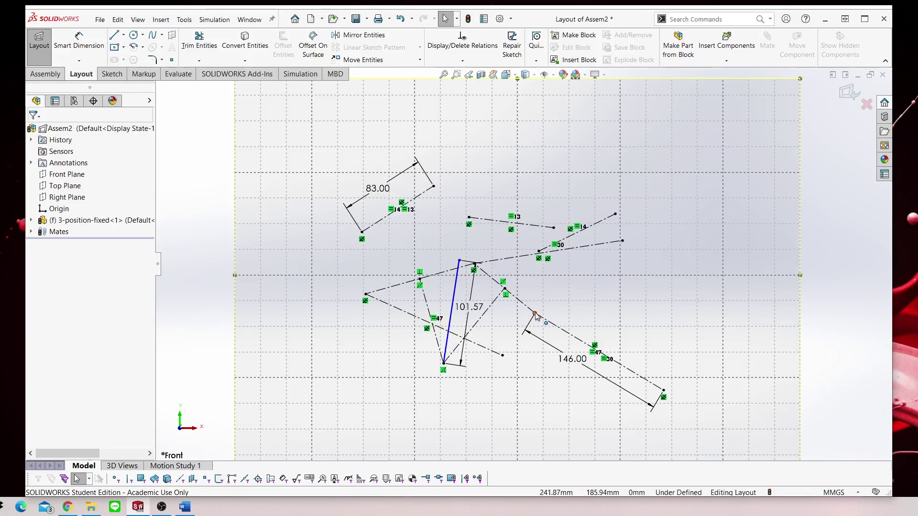
drag(457, 259, 366, 292)
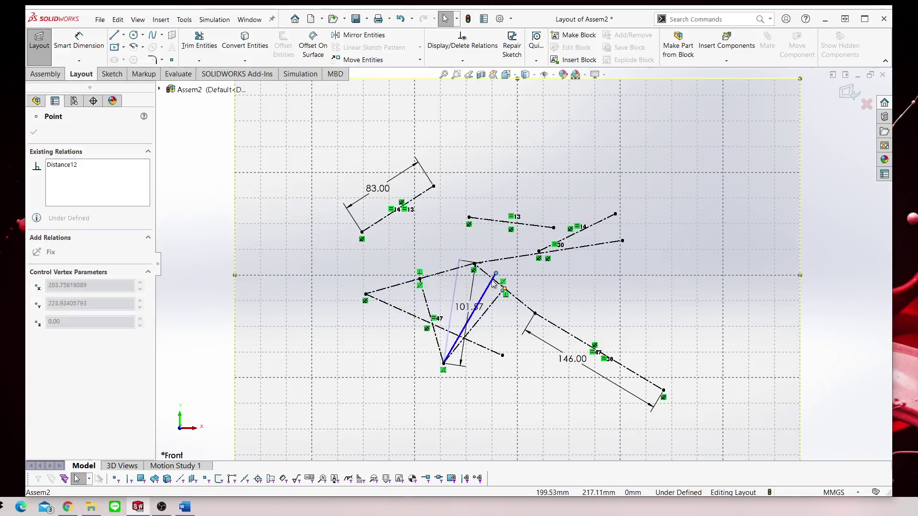
drag(366, 292, 494, 273)
click(584, 293)
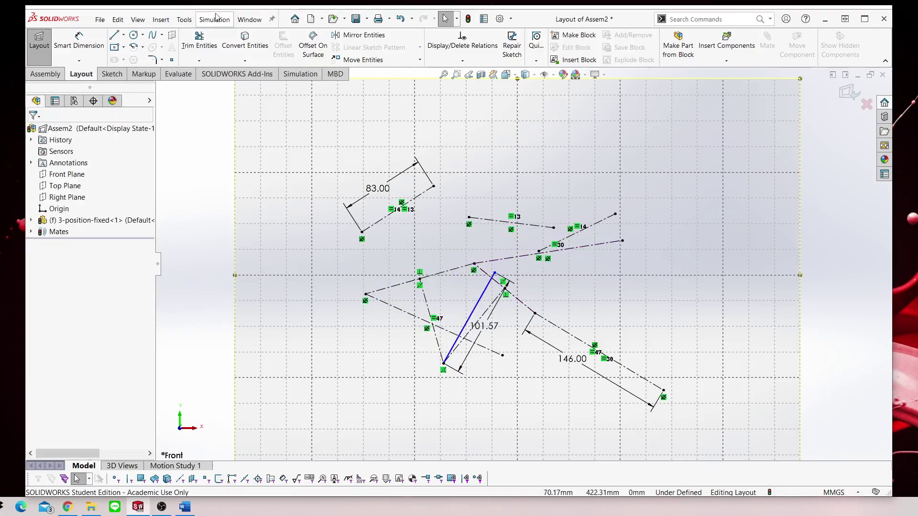
Draw a two-segment centerline chain from the 146 link's end to another link endpoint.
click(124, 35)
click(125, 58)
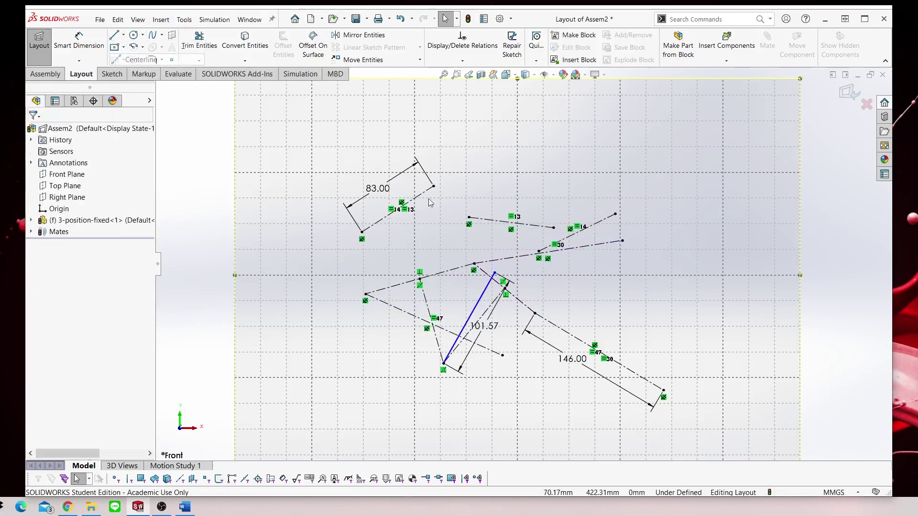
click(663, 391)
click(622, 240)
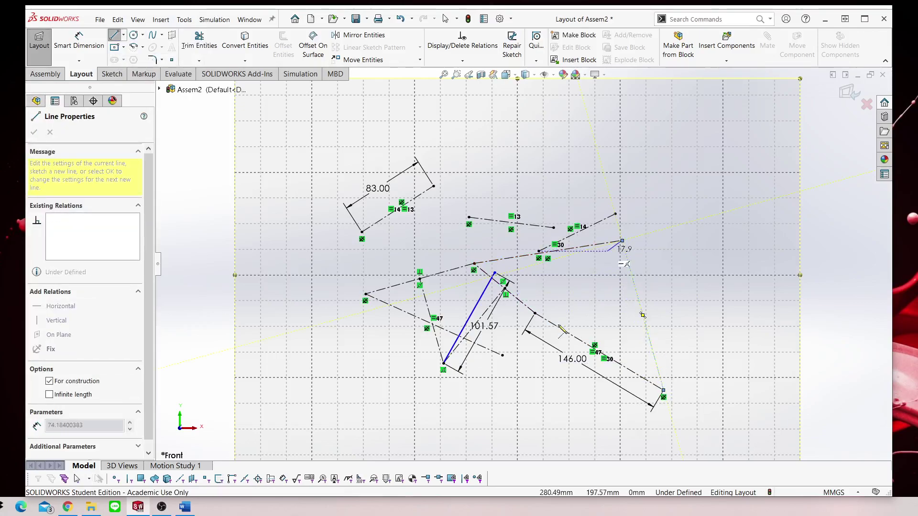
click(501, 355)
right_click(717, 293)
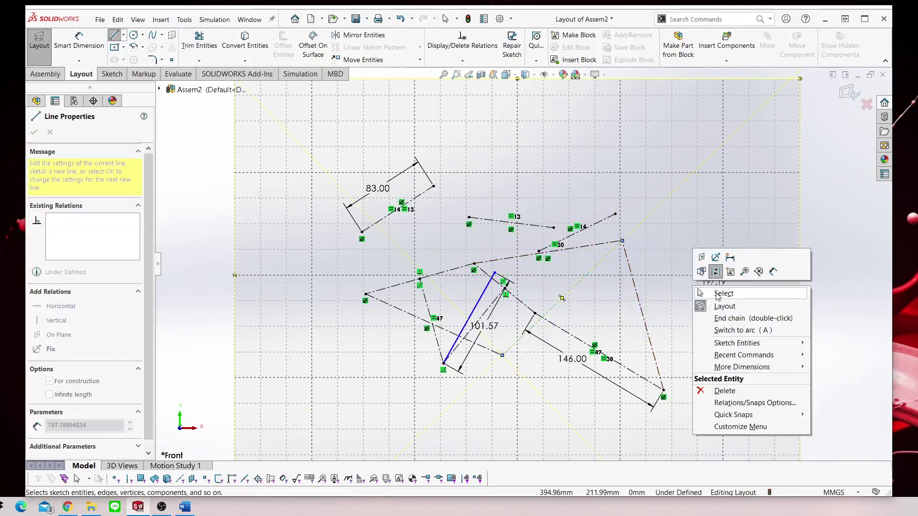
click(717, 294)
Draw a bent centerline from a segment's midpoint to the right-hand segment.
scroll(544, 354, down, 2)
click(124, 37)
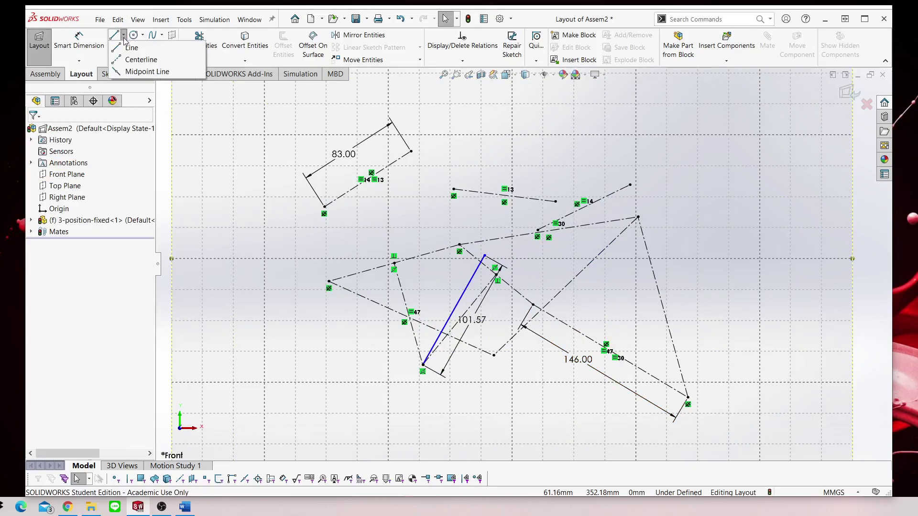
click(141, 59)
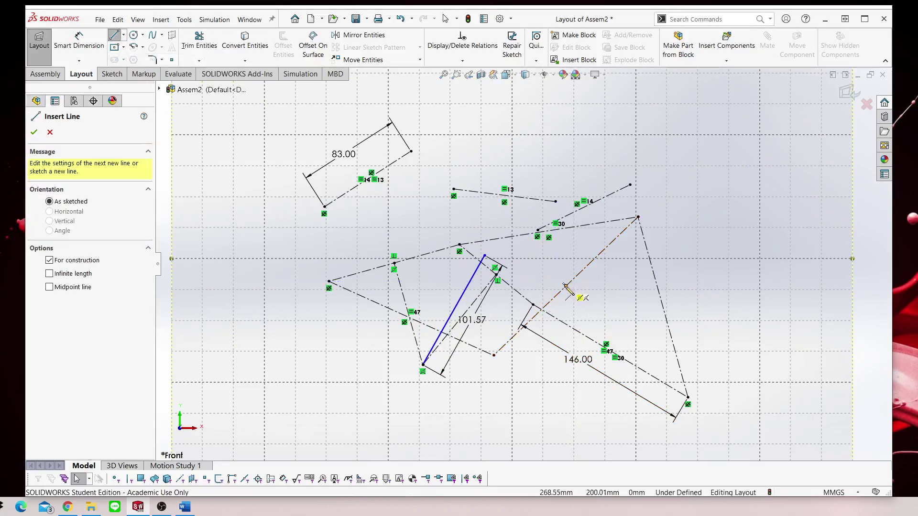
click(566, 286)
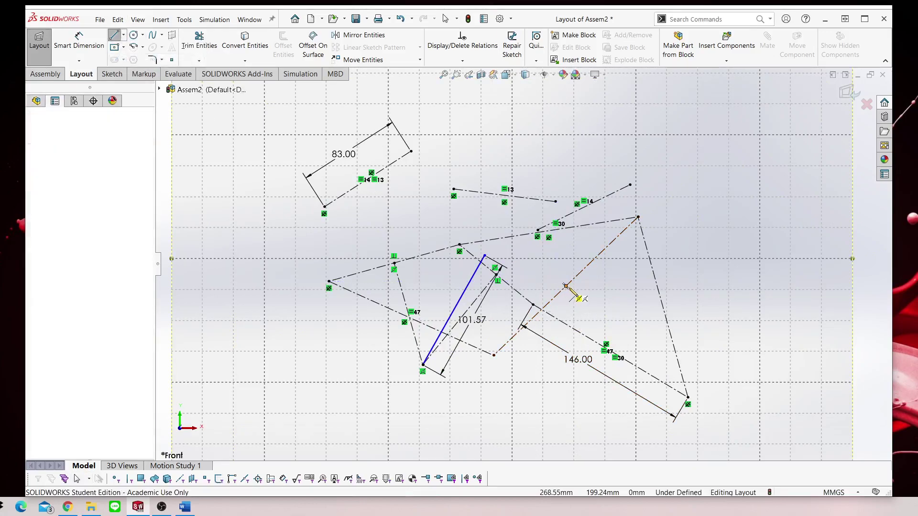
click(614, 336)
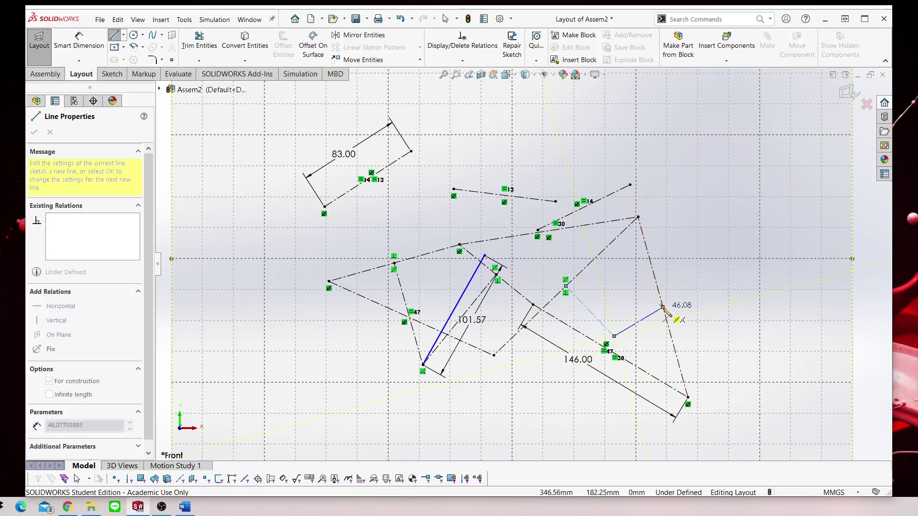
click(662, 306)
right_click(673, 230)
click(722, 281)
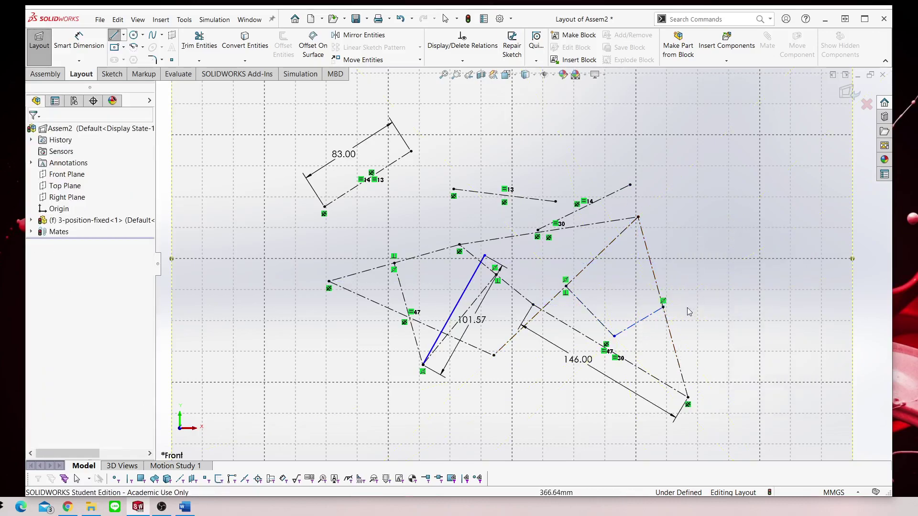
click(650, 315)
Add a Perpendicular relation between the short centerline and the long right-hand line.
click(462, 61)
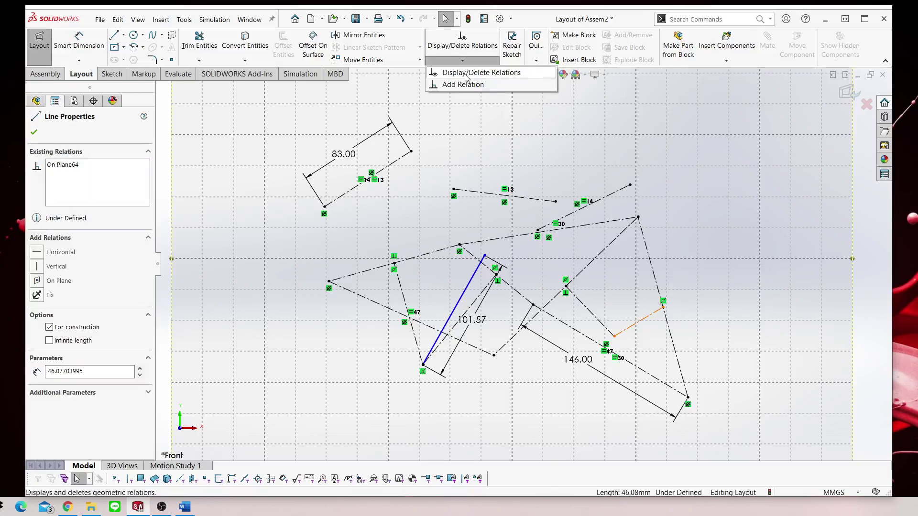
click(463, 84)
click(674, 347)
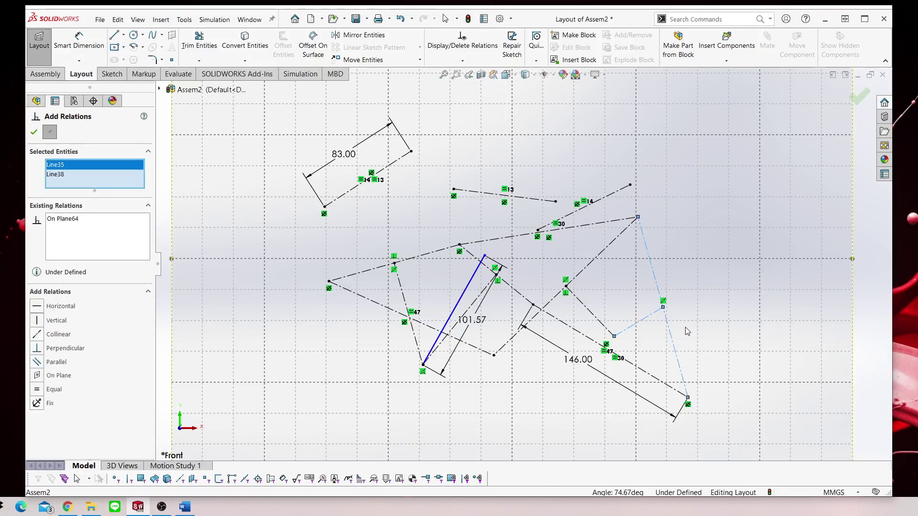
click(36, 348)
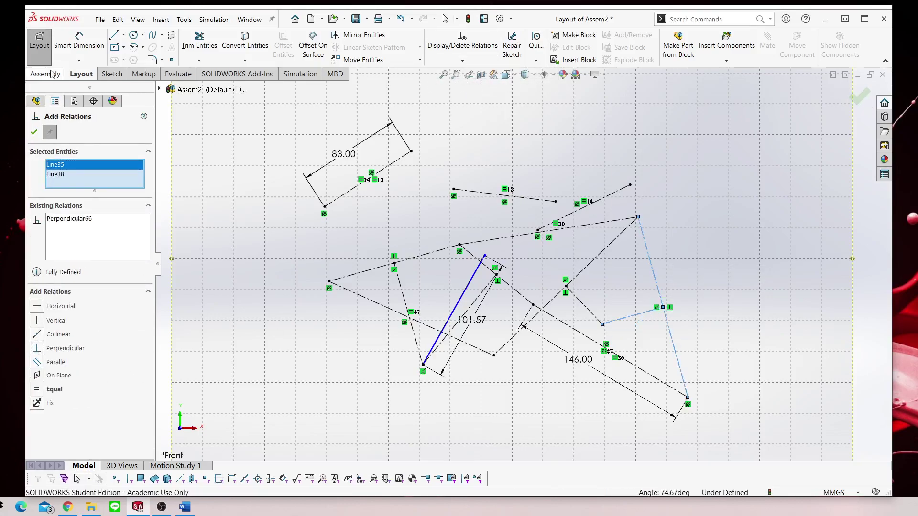
click(34, 133)
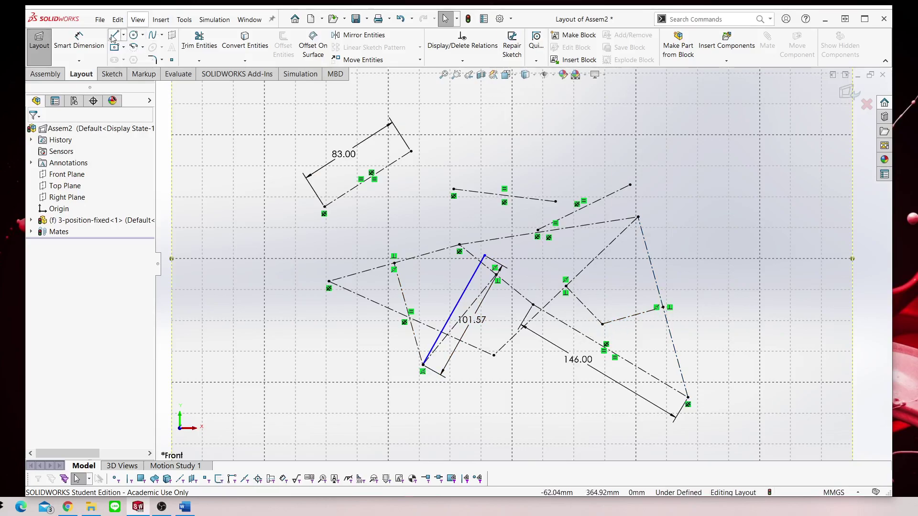
Preview a 91.28 mm distance from the bend point to the lower corner, then cancel.
click(79, 39)
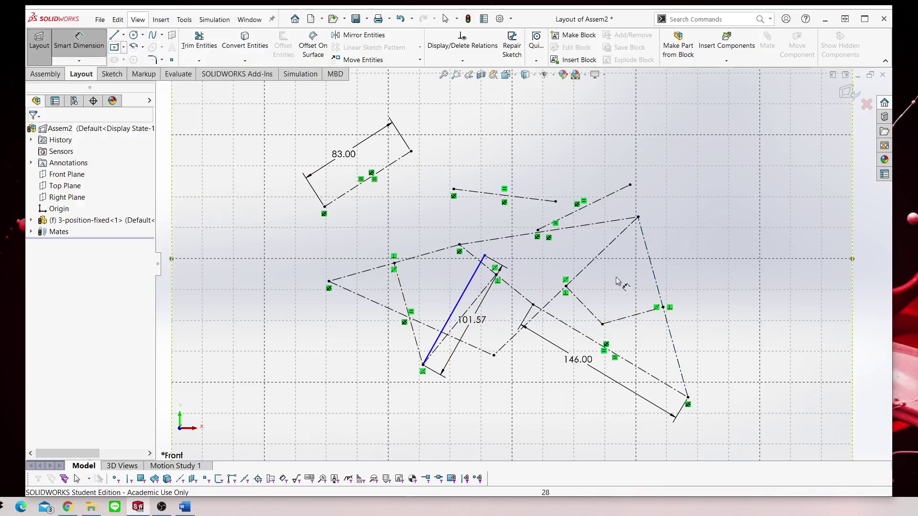
click(602, 325)
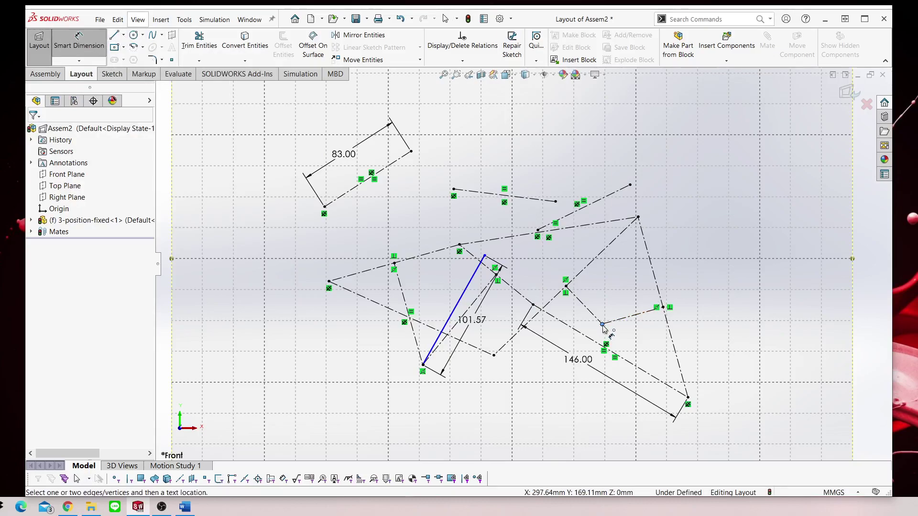
click(687, 397)
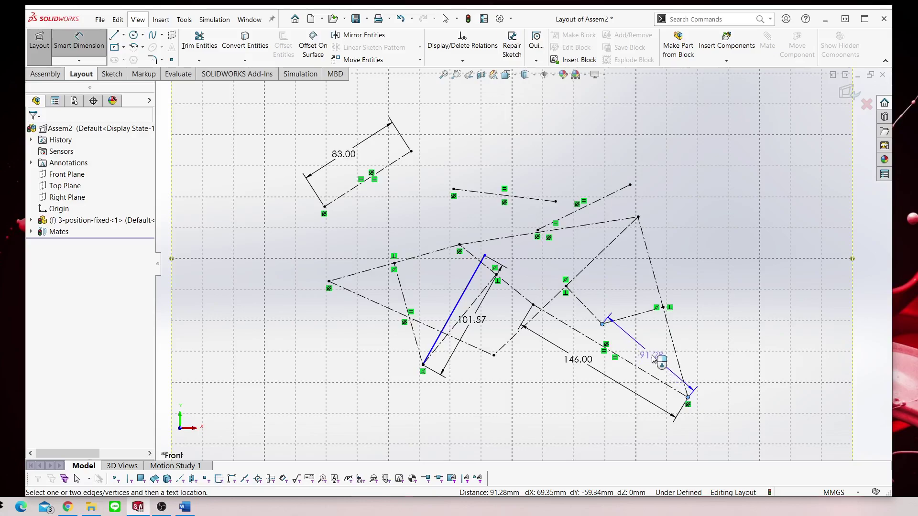
key(Escape)
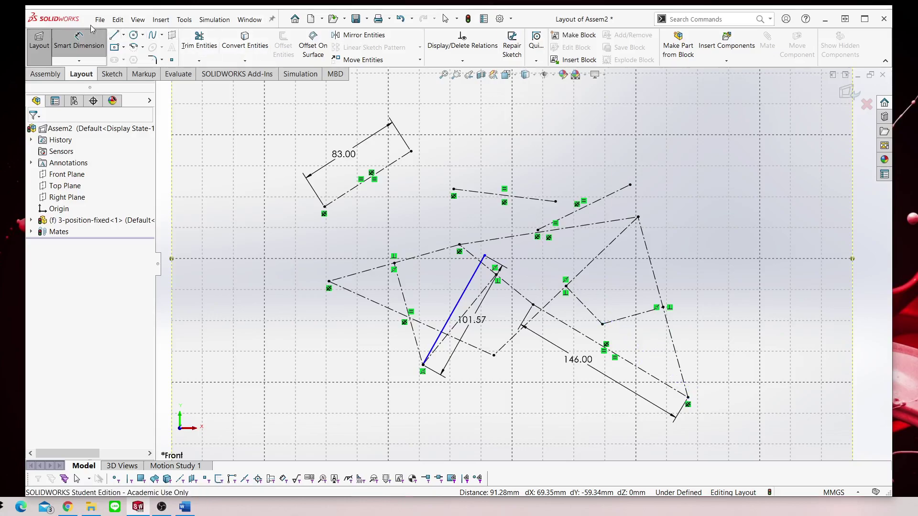
Sketch a new line on the right side of the layout.
click(114, 41)
click(703, 201)
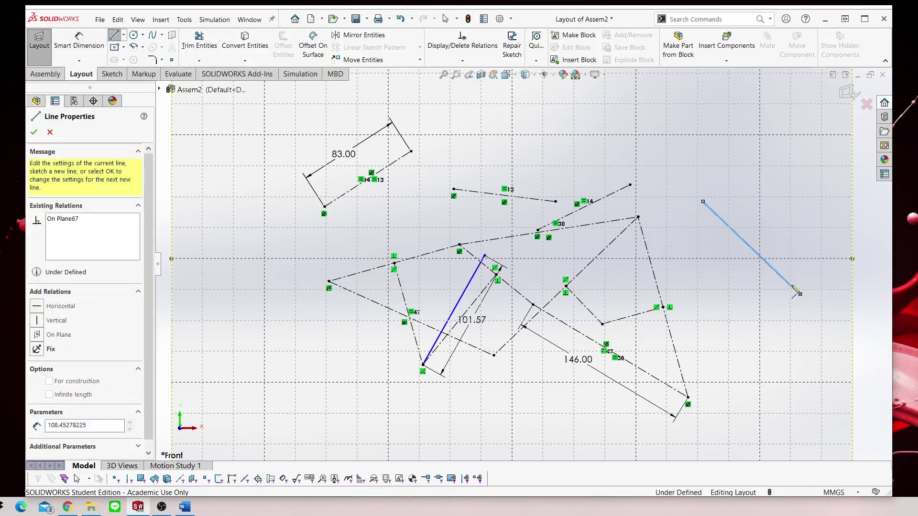
right_click(795, 218)
click(818, 225)
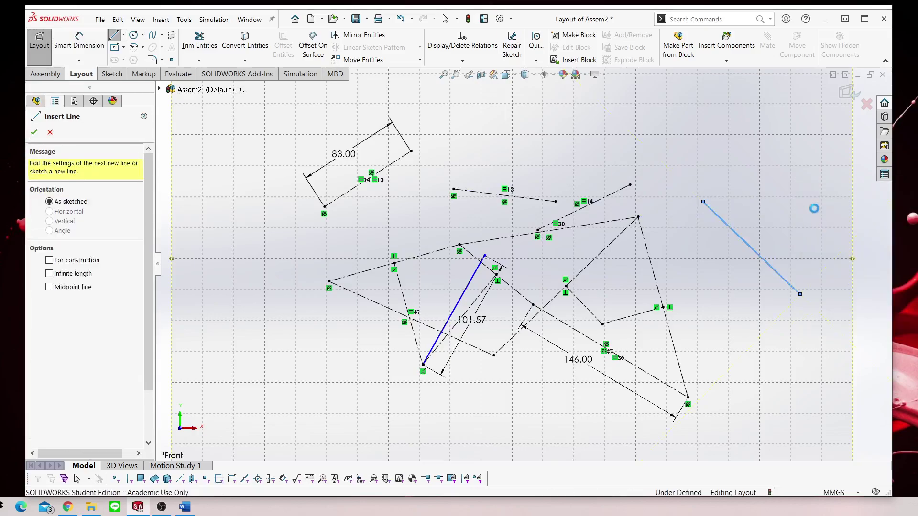
Dimension the new line's length to 91.28 mm.
click(89, 39)
click(749, 246)
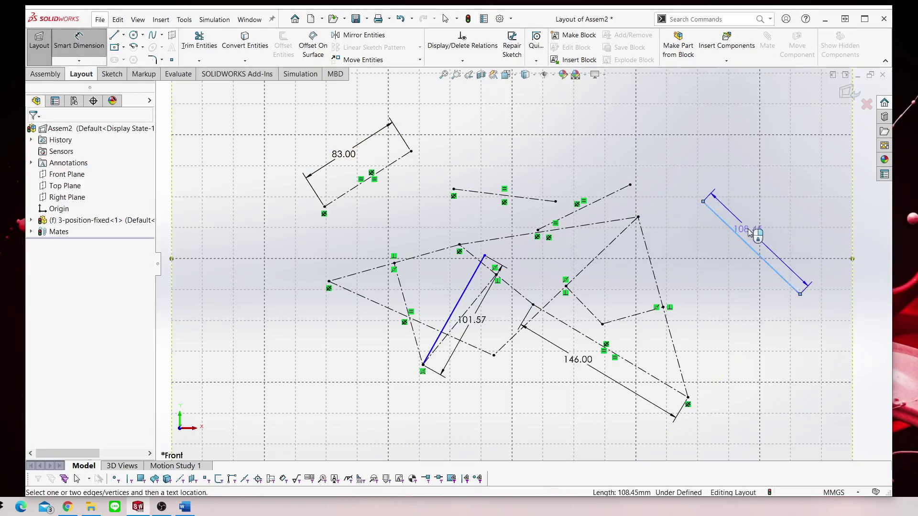
click(750, 231)
text(91.28)
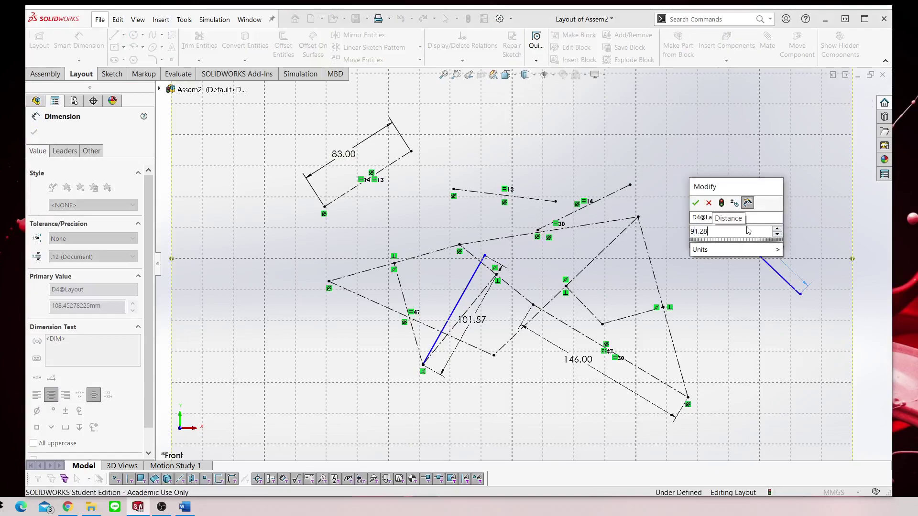
key(Return)
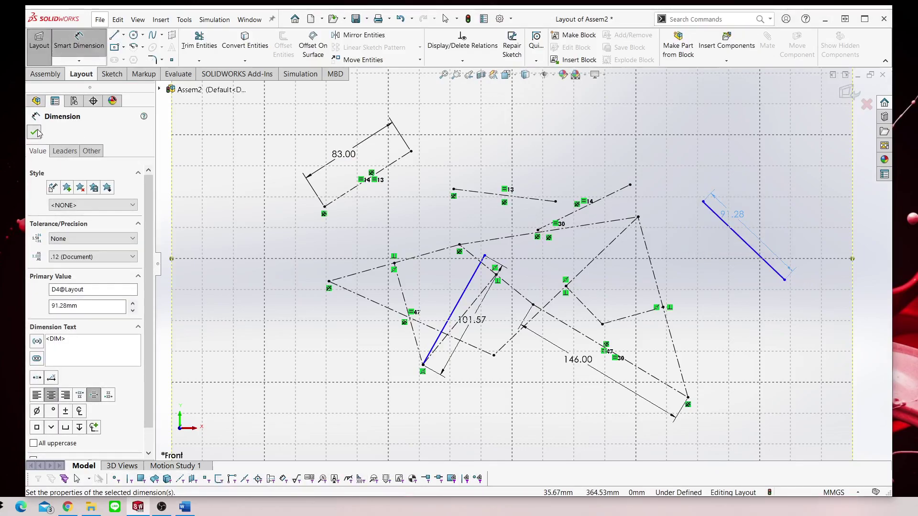
click(35, 132)
Turn the 91.28 line into a block.
right_click(721, 218)
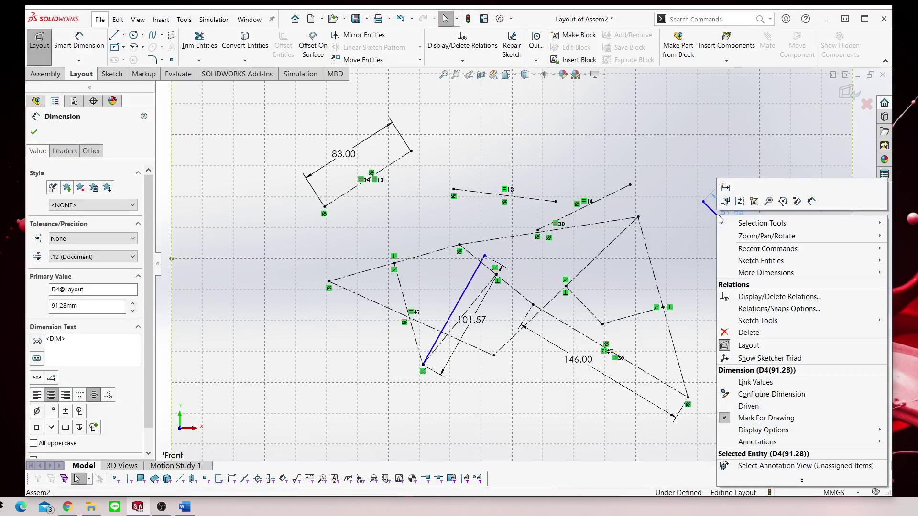
click(754, 201)
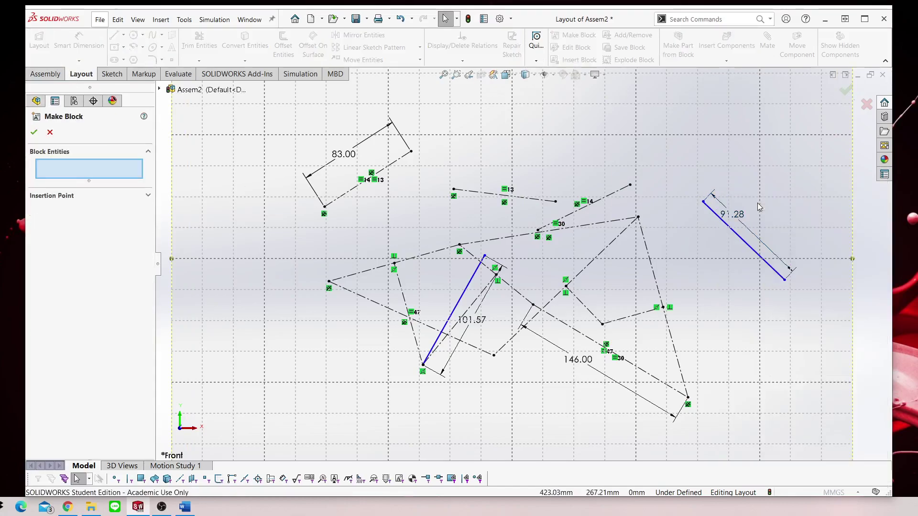
click(757, 255)
right_click(758, 255)
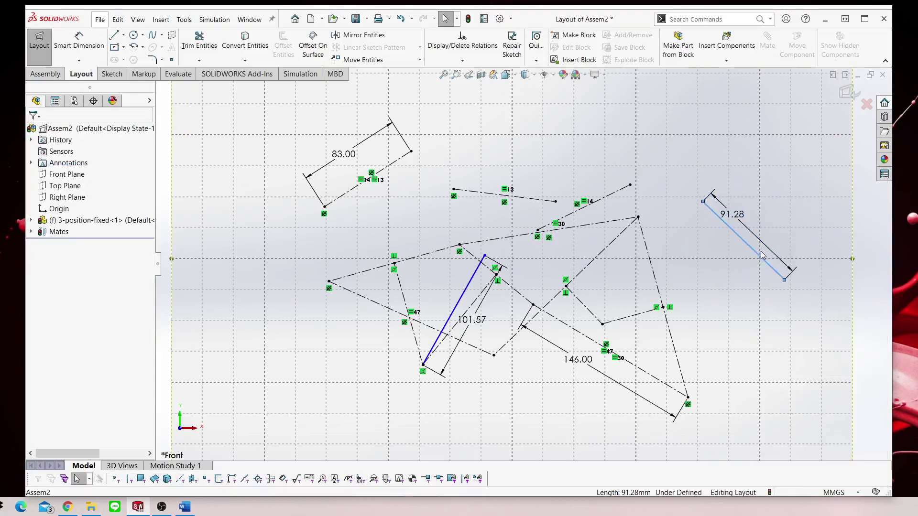
click(578, 36)
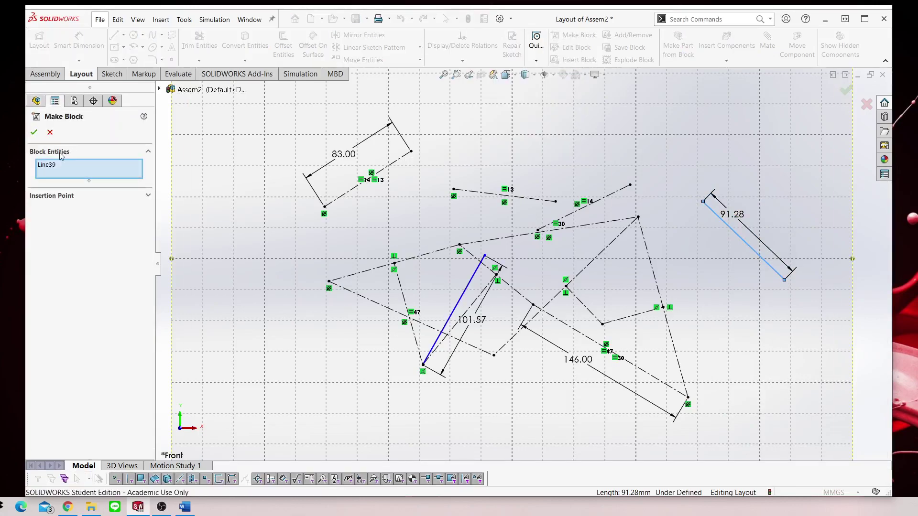
click(34, 133)
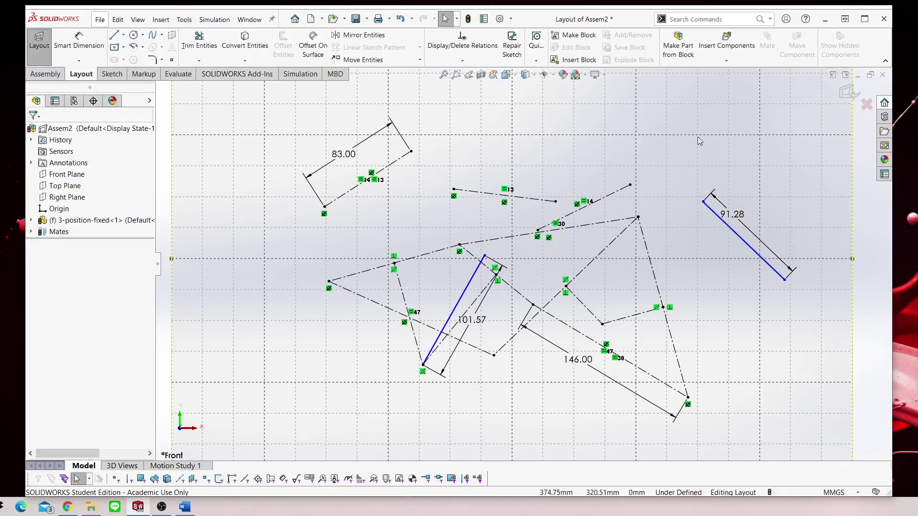
Make the 91.28 link's end coincident with the existing joint point.
ctrl+click(605, 327)
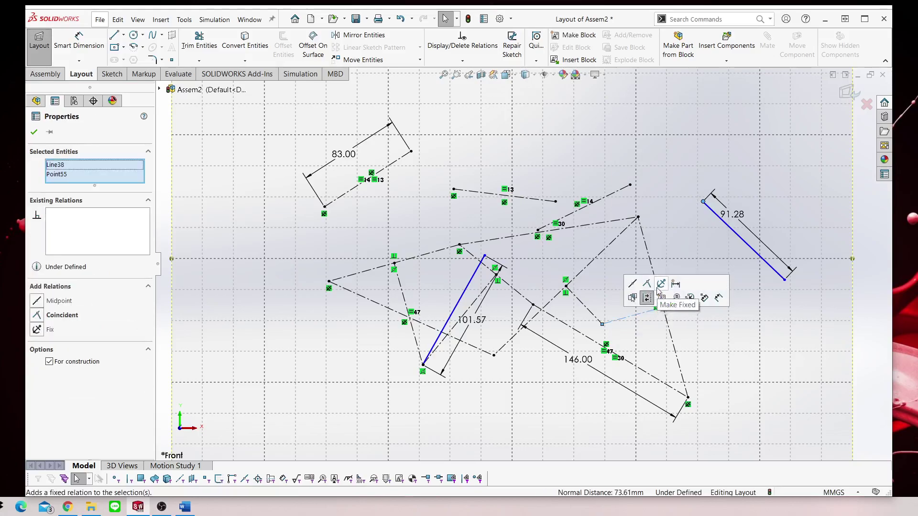
click(646, 286)
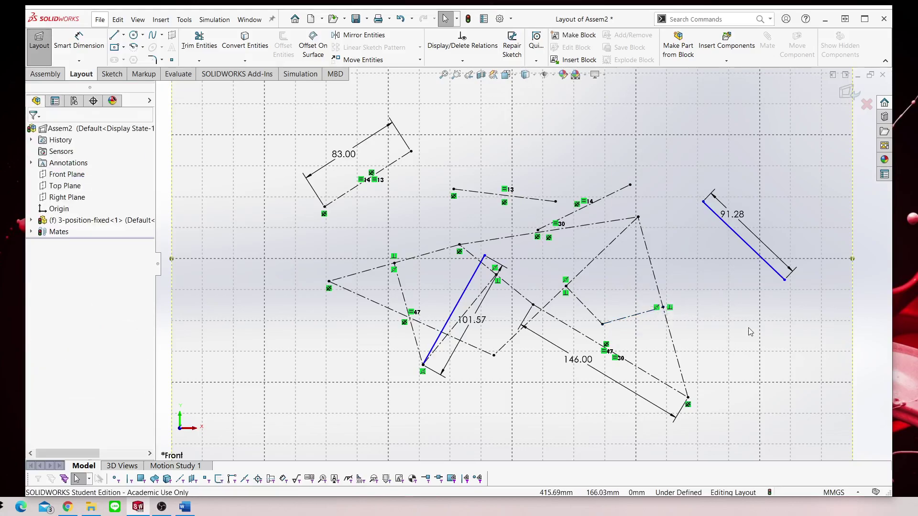
click(704, 204)
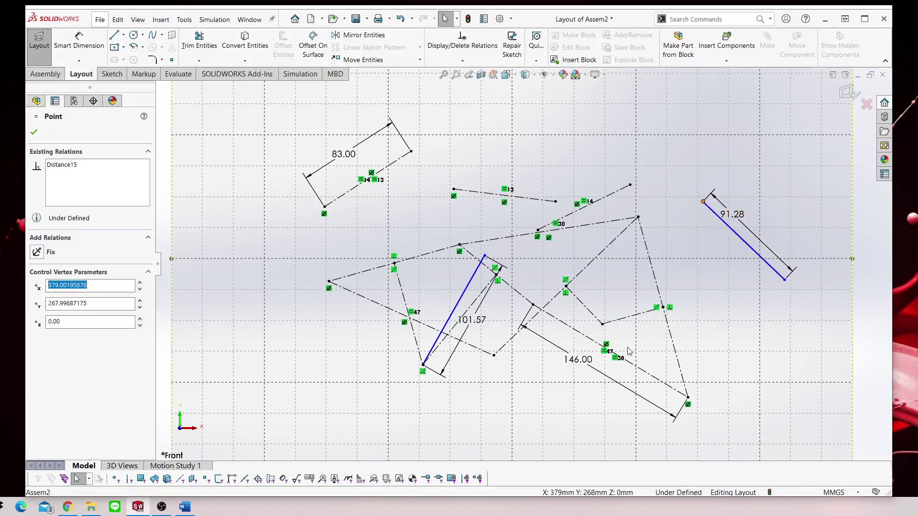
ctrl+click(603, 325)
click(674, 284)
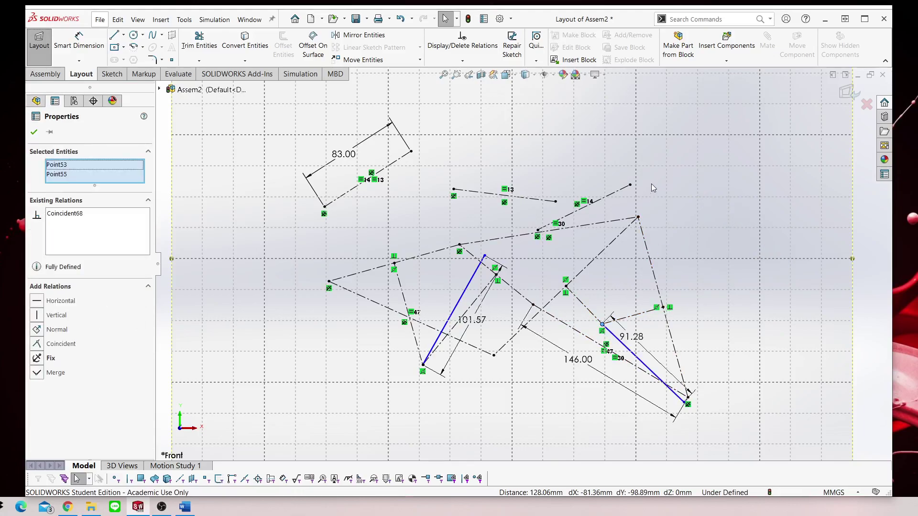
Swing the 91.28 link around its pinned end to test it.
click(653, 187)
mouse_move(687, 398)
mouse_down()
mouse_move(695, 389)
mouse_move(604, 211)
mouse_up()
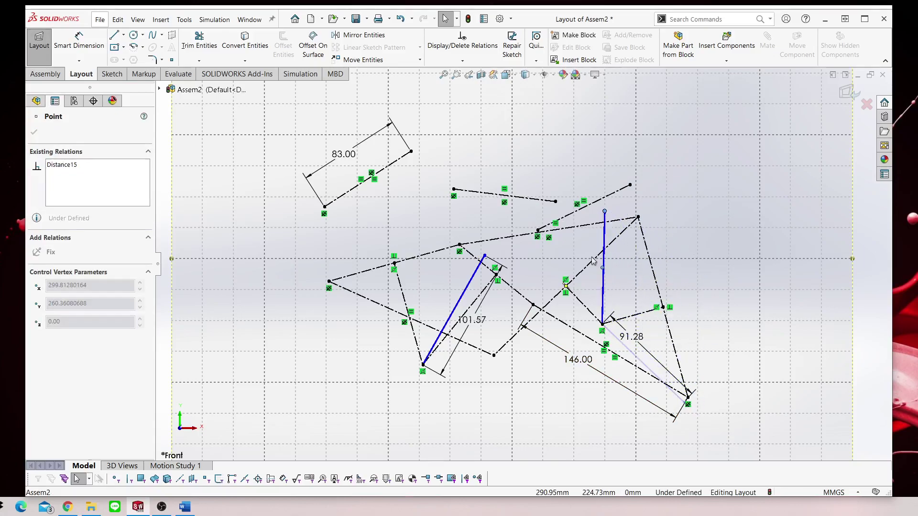
drag(593, 261, 690, 395)
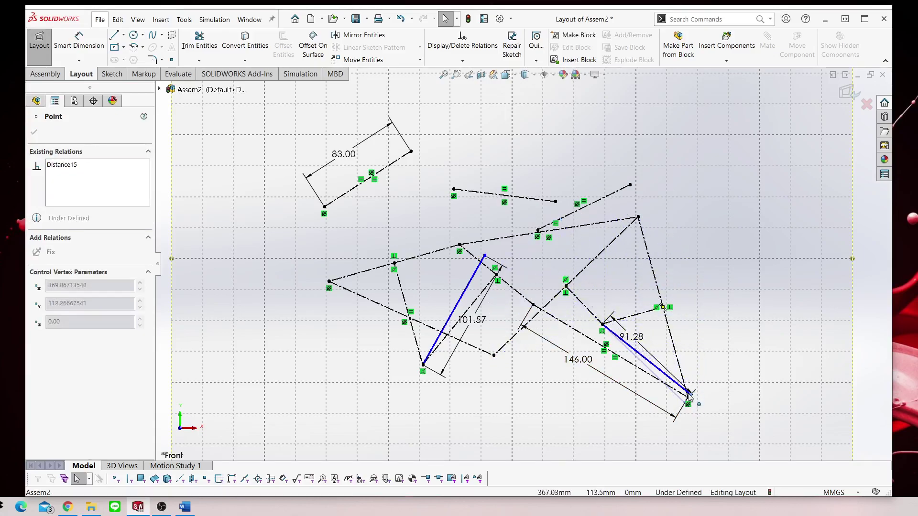
mouse_move(689, 394)
mouse_down()
mouse_move(608, 258)
mouse_move(682, 348)
mouse_move(707, 359)
mouse_move(669, 249)
mouse_up()
click(481, 260)
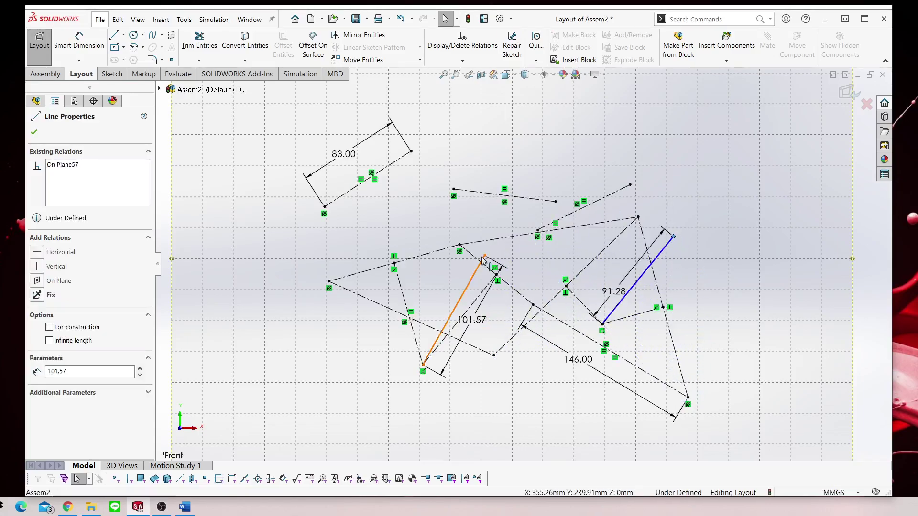
click(565, 123)
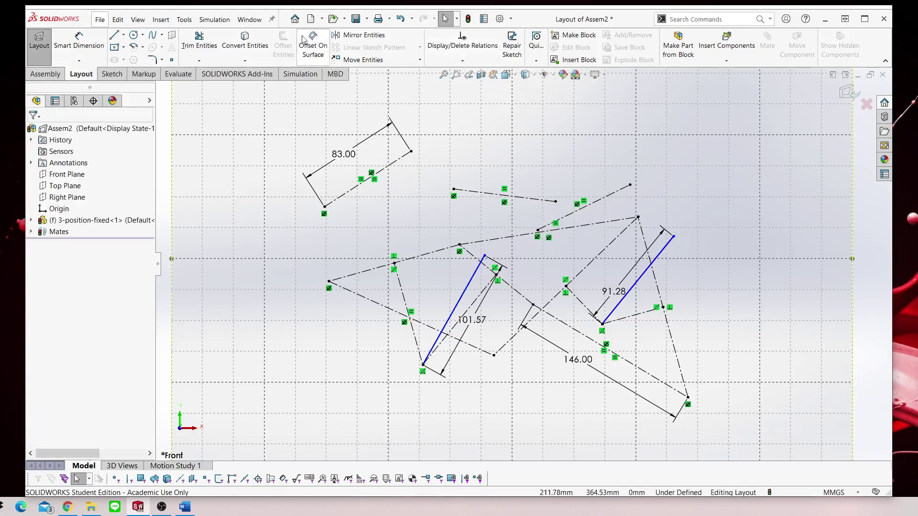
Draw a new line in the empty space on the right, discarding a stray line.
click(114, 36)
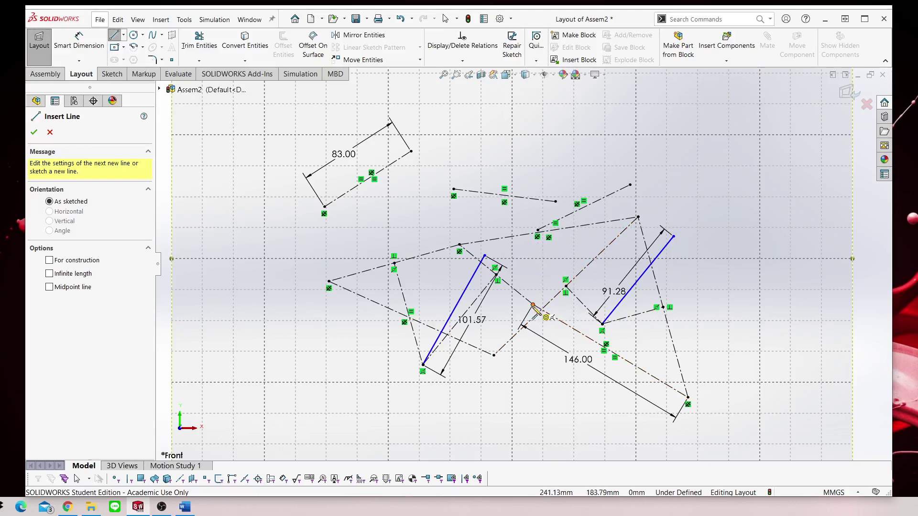
click(687, 397)
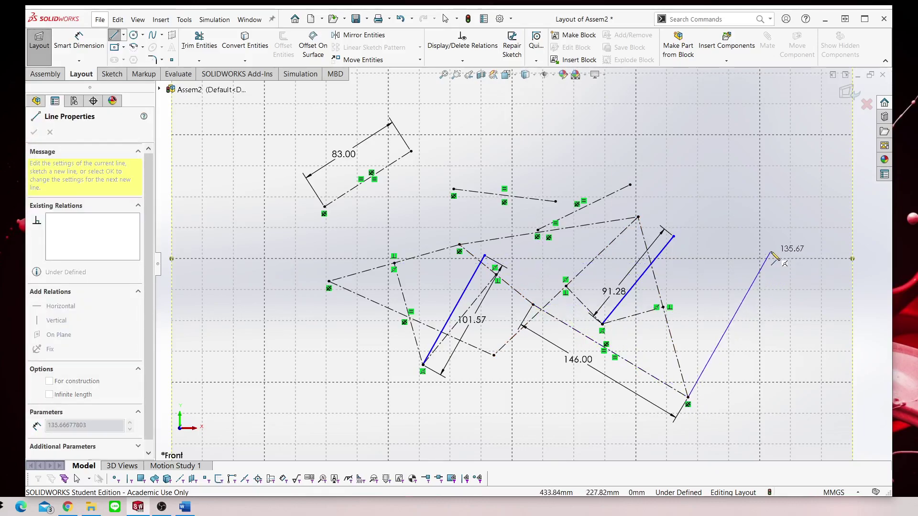
key(Escape)
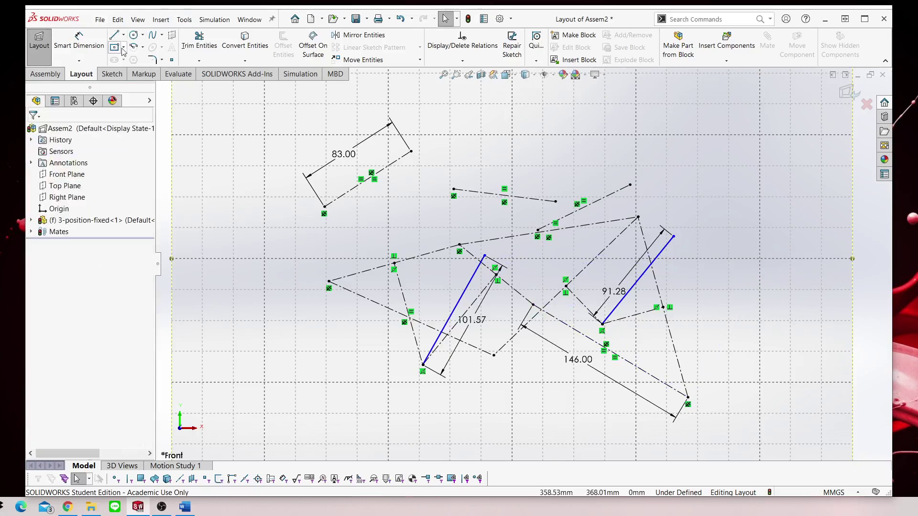
click(123, 34)
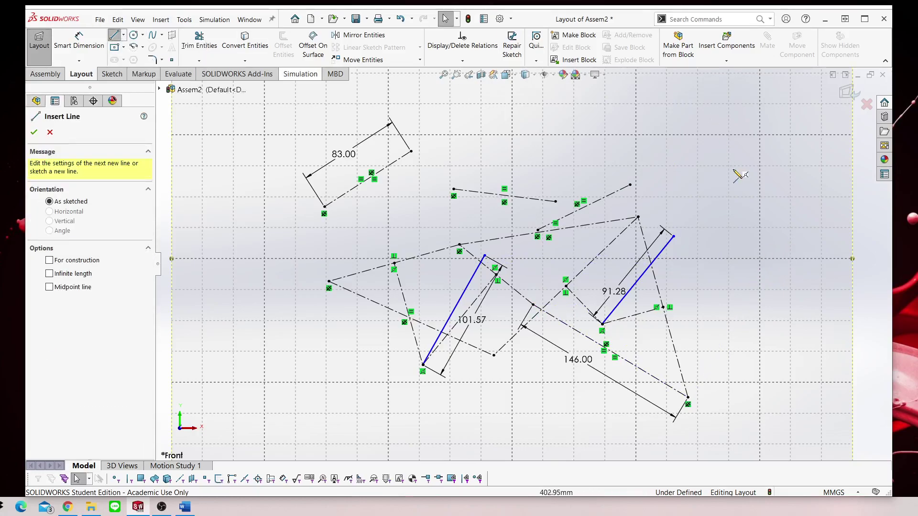
click(696, 198)
click(798, 274)
right_click(797, 274)
click(822, 217)
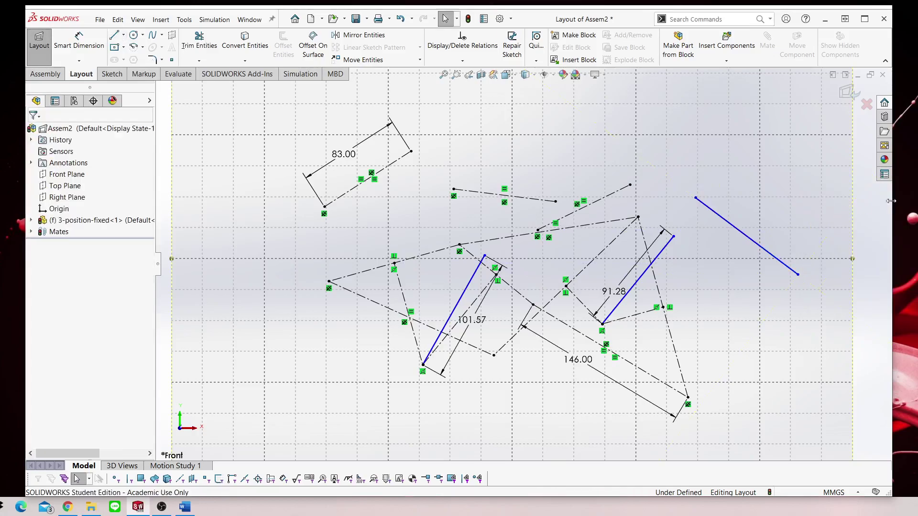
Dimension the new line to 146.00 mm.
click(79, 40)
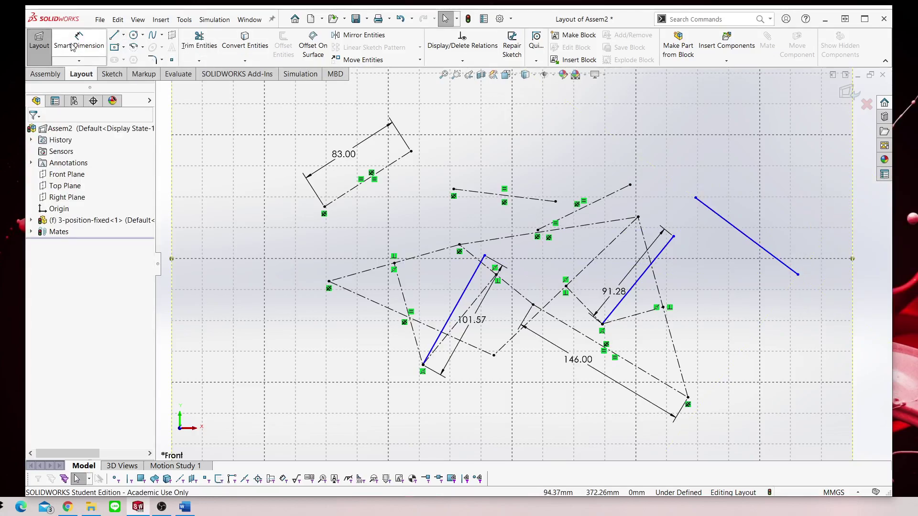
click(733, 227)
click(737, 213)
text(146)
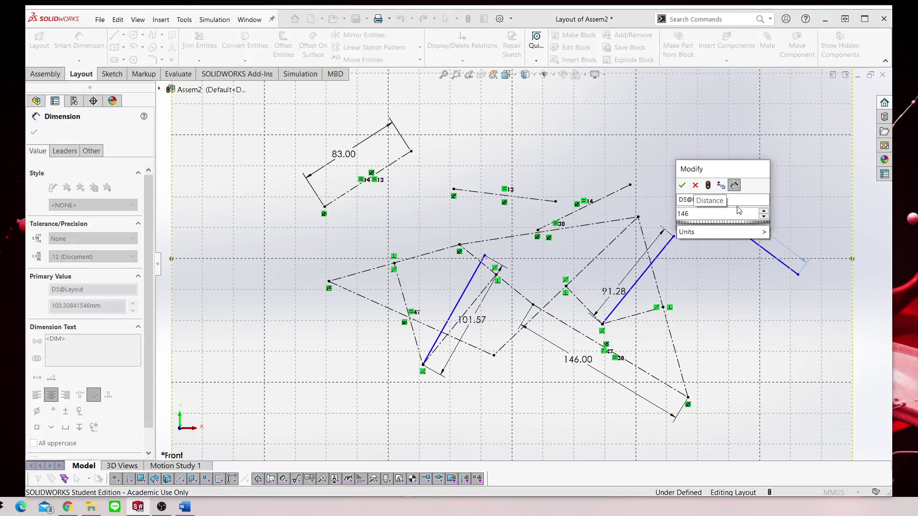
key(Return)
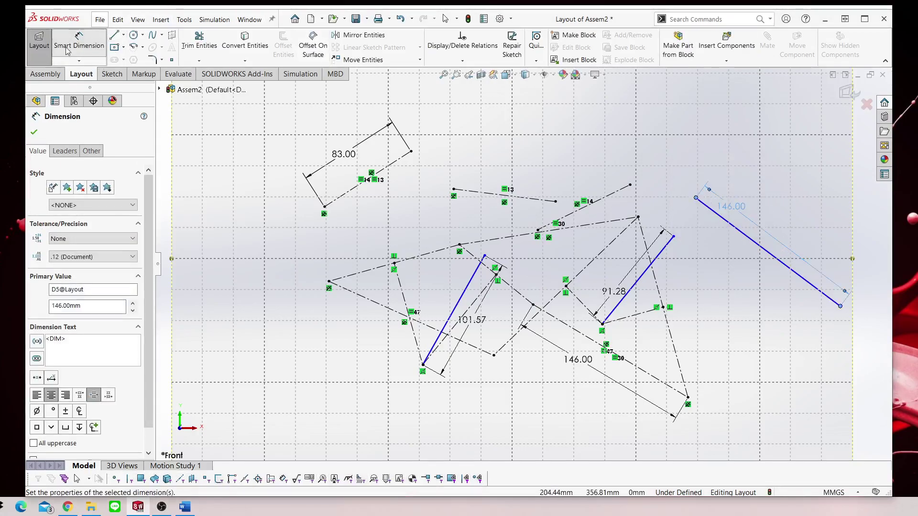
key(Escape)
Make the 146.00 line its own block.
right_click(753, 241)
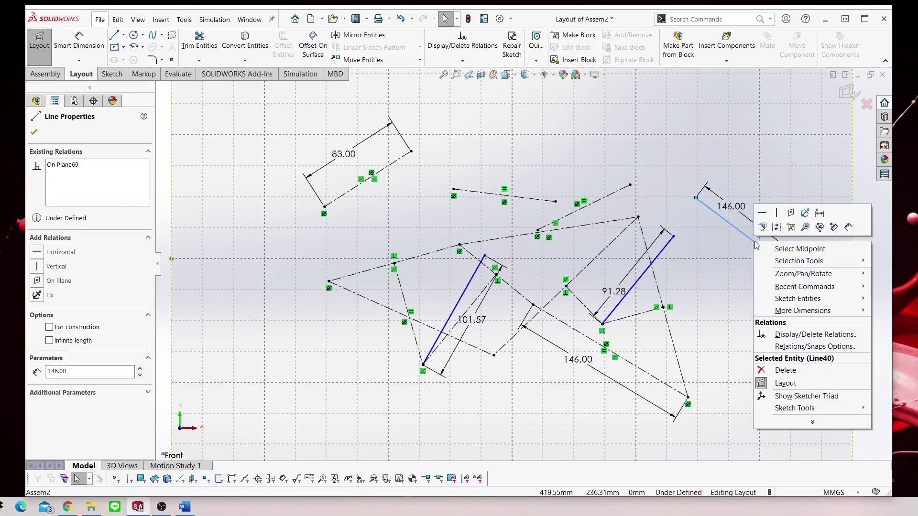
click(579, 35)
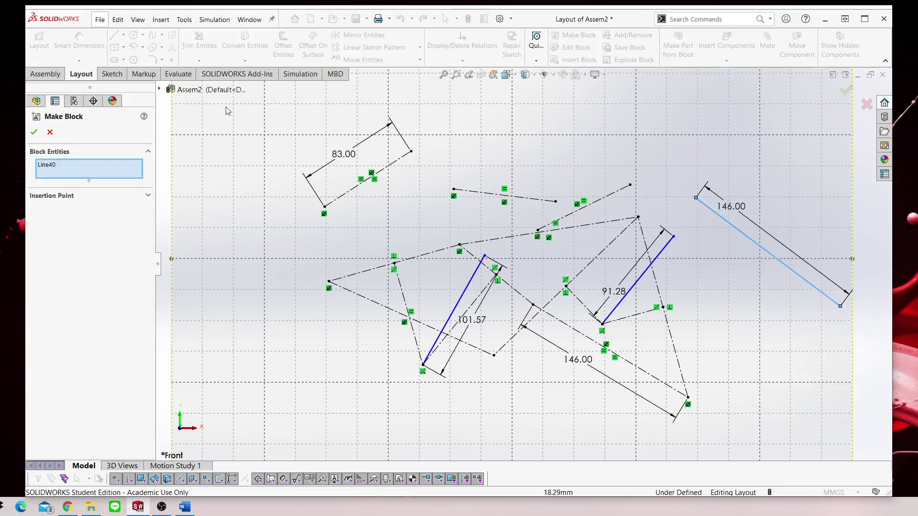
click(34, 132)
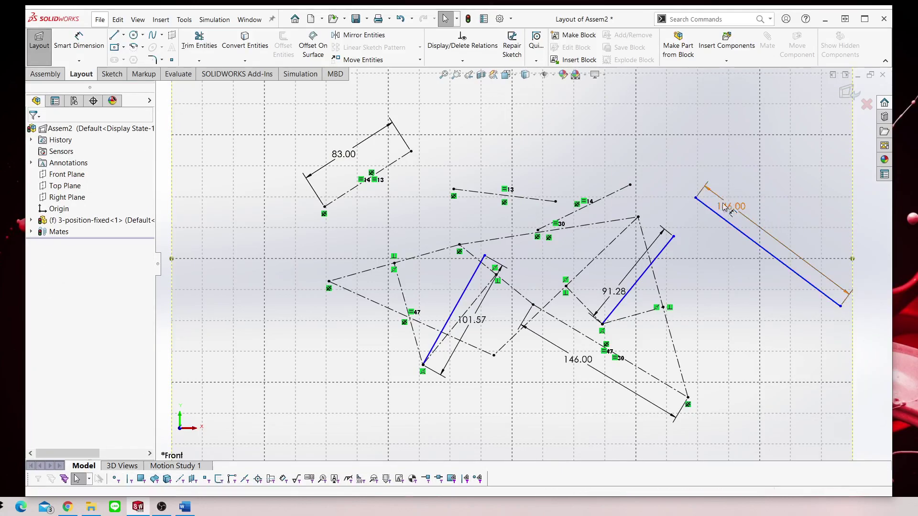
Join the 146.00 link's upper end to the 101.57 link's top joint.
click(695, 198)
ctrl+click(484, 257)
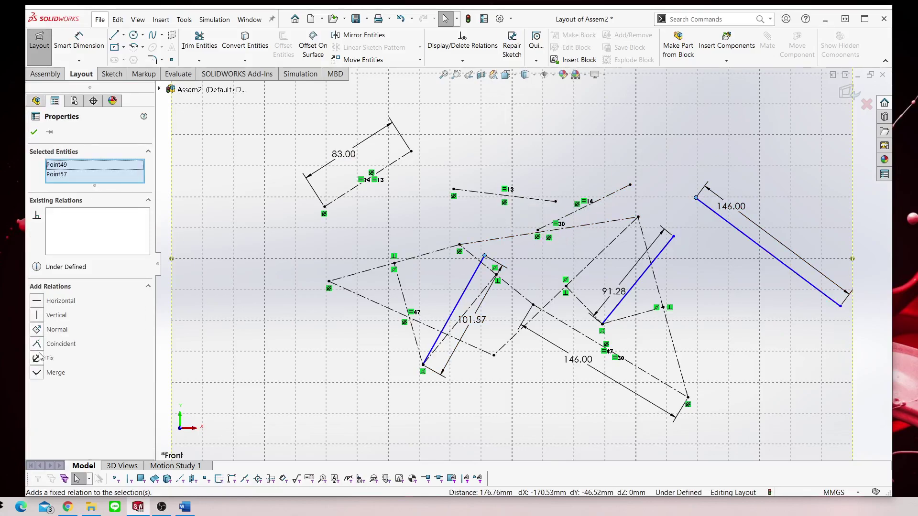
click(653, 131)
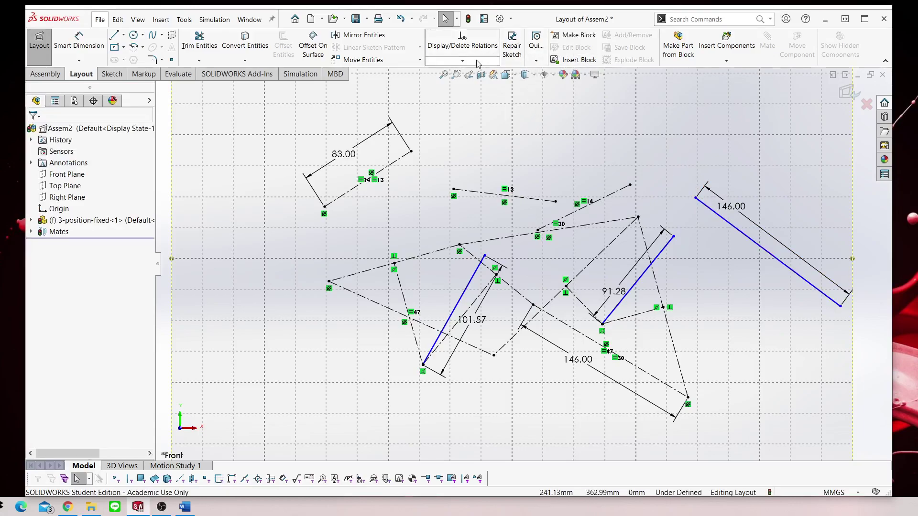
click(462, 61)
click(462, 85)
click(696, 199)
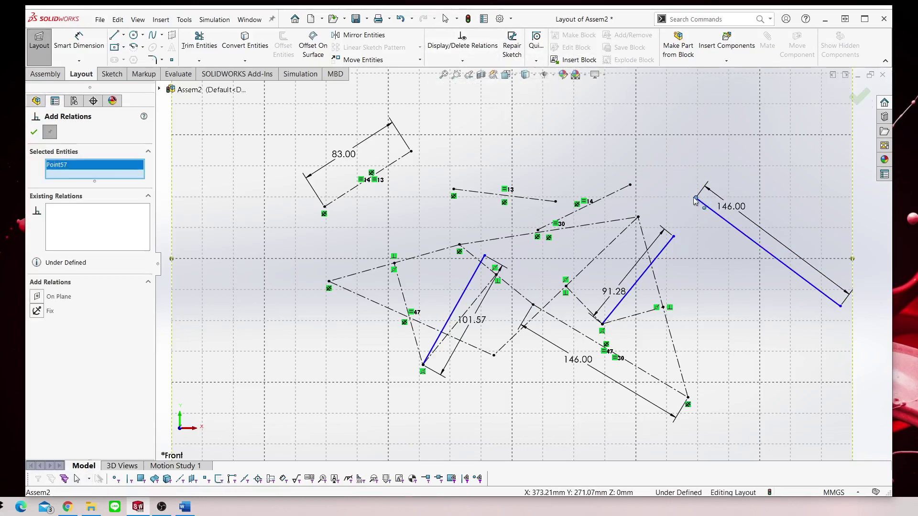
click(484, 257)
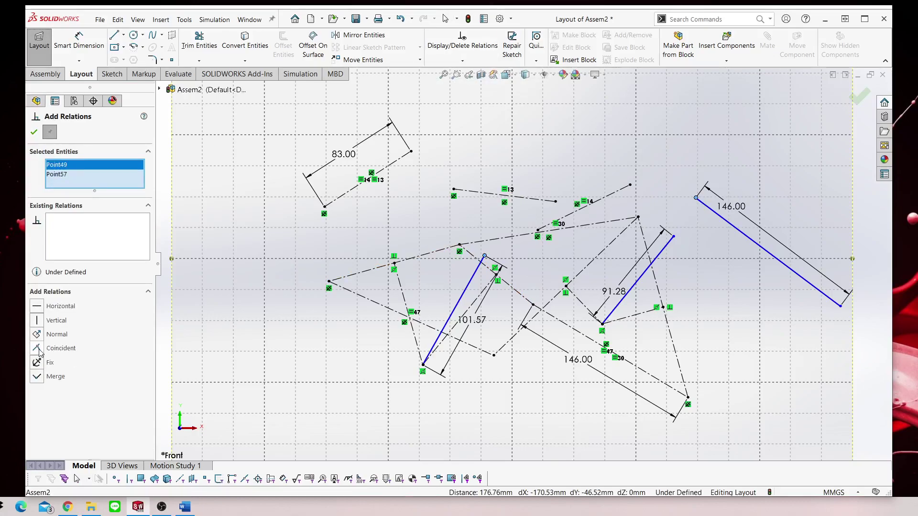
click(39, 352)
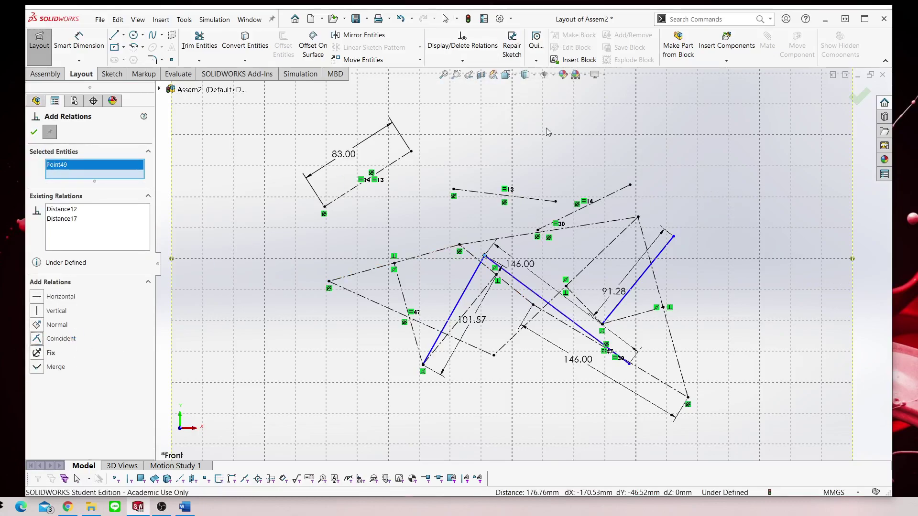
Merge the 146.00 link's loose end with the top of the 91.28 link.
click(674, 237)
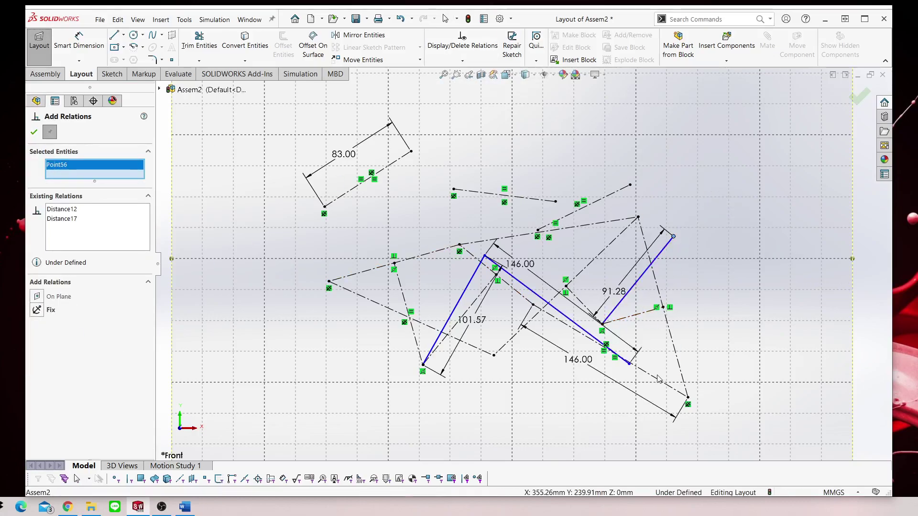
click(629, 364)
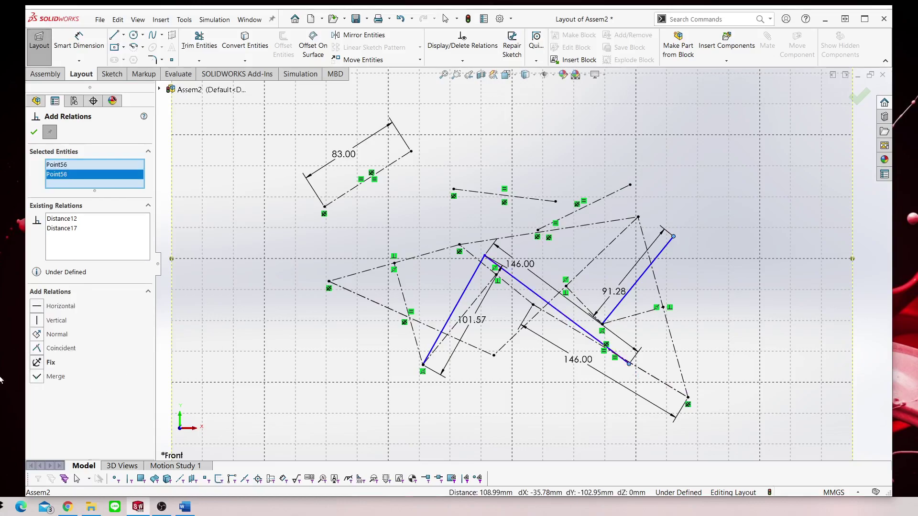
click(36, 350)
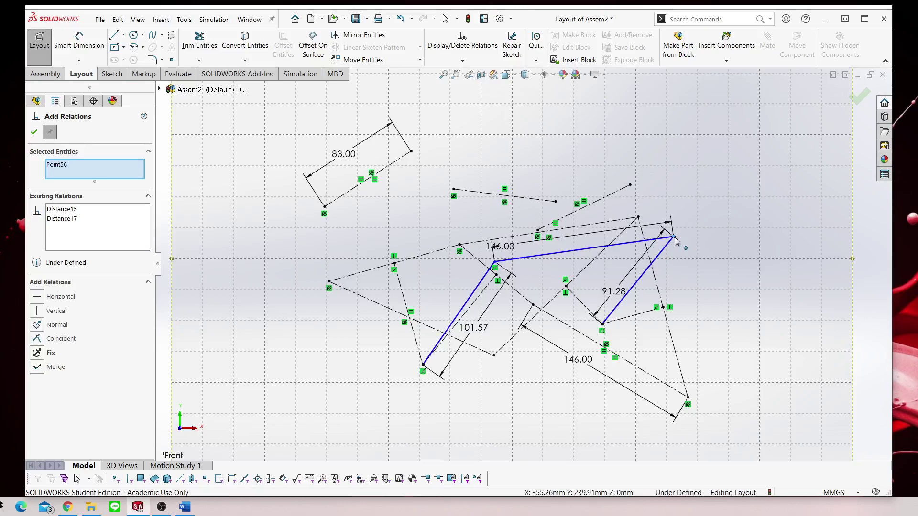
drag(673, 236, 694, 322)
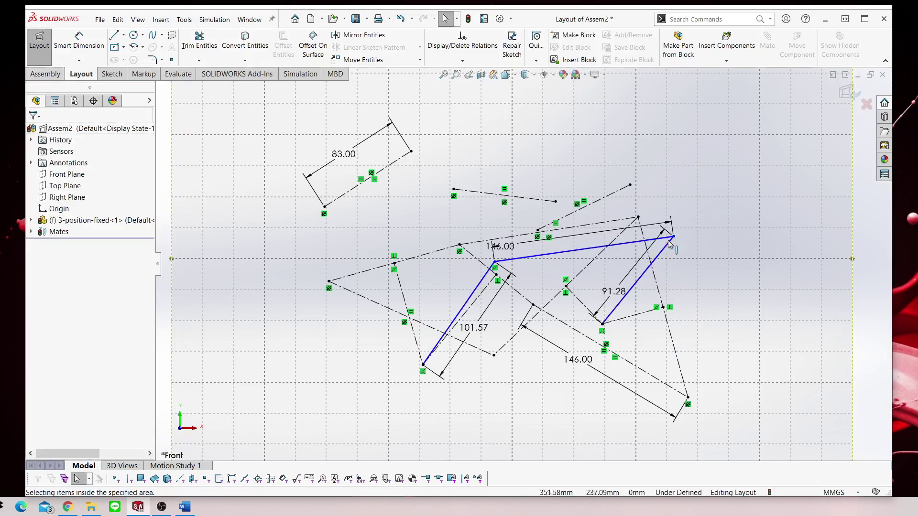
Undo an over-defining joint drag, then swing the linkage into a lower position.
mouse_move(669, 245)
mouse_down()
mouse_move(675, 392)
mouse_move(636, 241)
mouse_move(486, 358)
mouse_move(687, 387)
mouse_move(680, 393)
mouse_up()
click(730, 299)
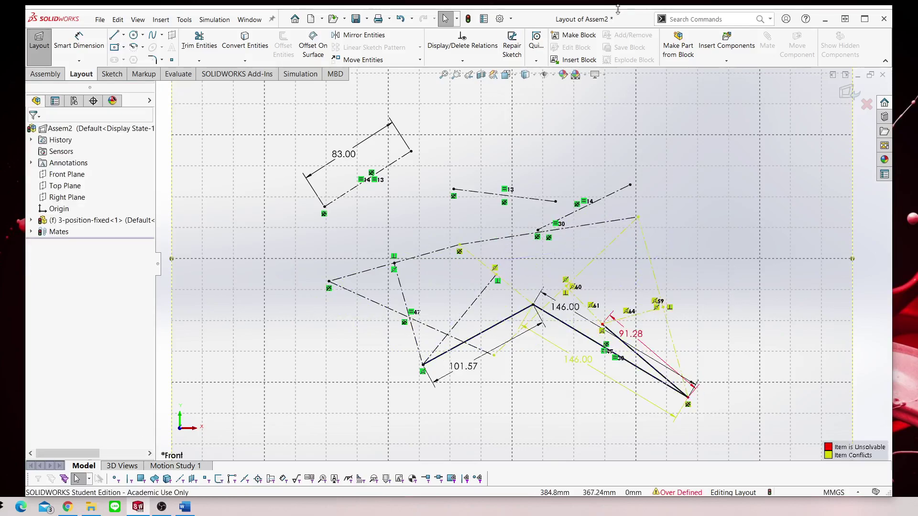
click(400, 19)
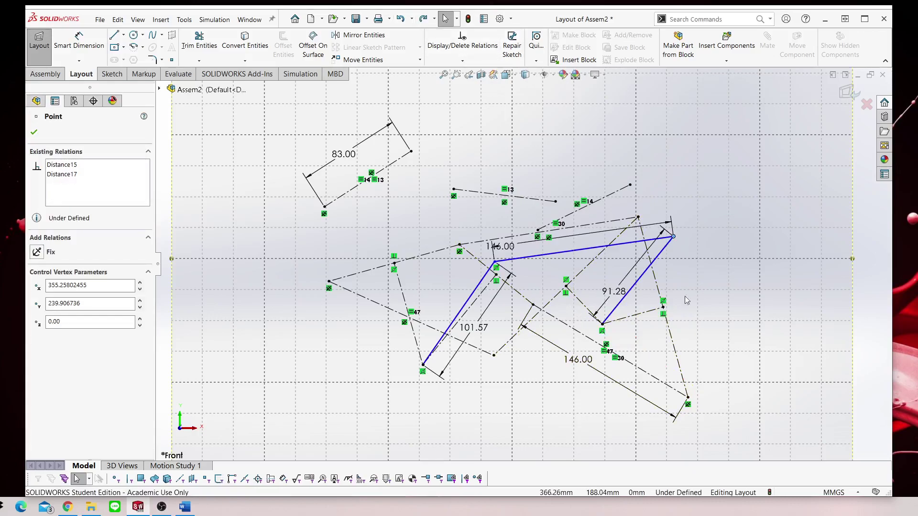
drag(665, 233, 662, 241)
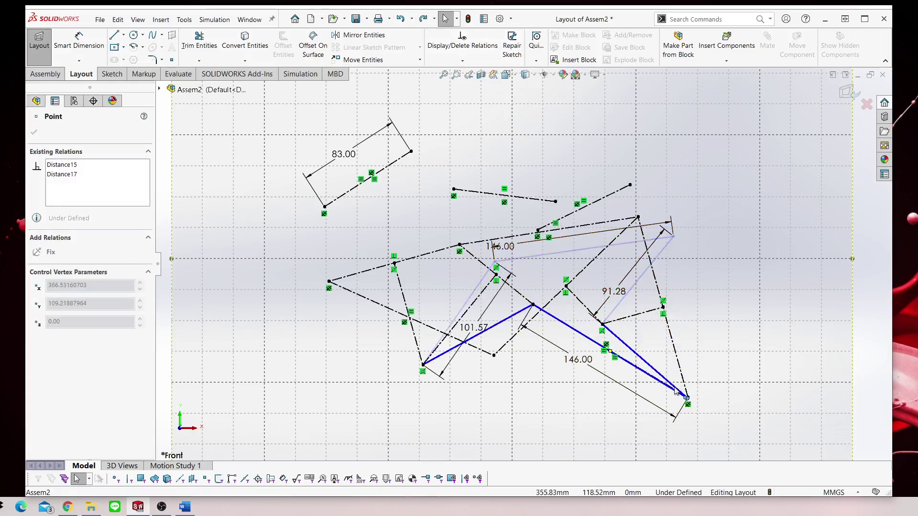
mouse_move(664, 242)
mouse_down()
mouse_move(488, 340)
mouse_move(678, 266)
mouse_move(628, 271)
mouse_move(620, 457)
mouse_move(701, 413)
mouse_up()
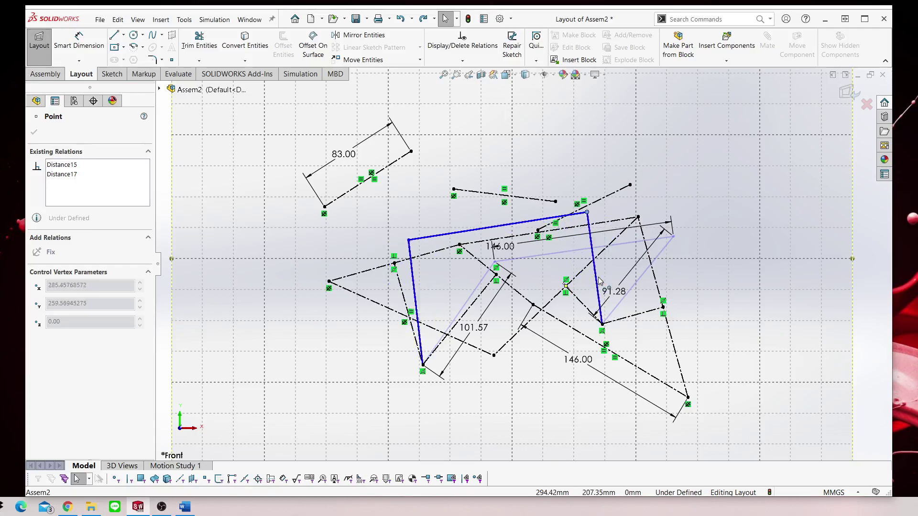
Raise the linkage and draw a ground line between the two lower fixed pivots.
drag(702, 412, 605, 281)
key(Escape)
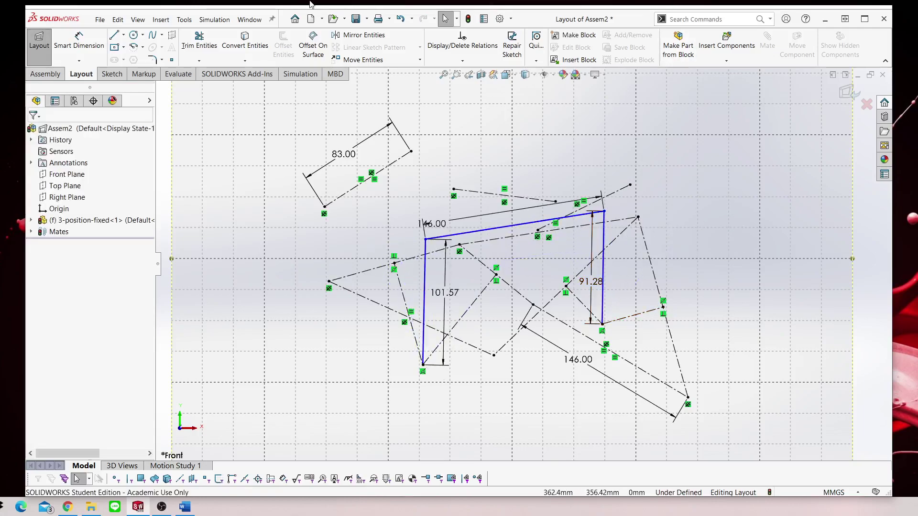
click(113, 35)
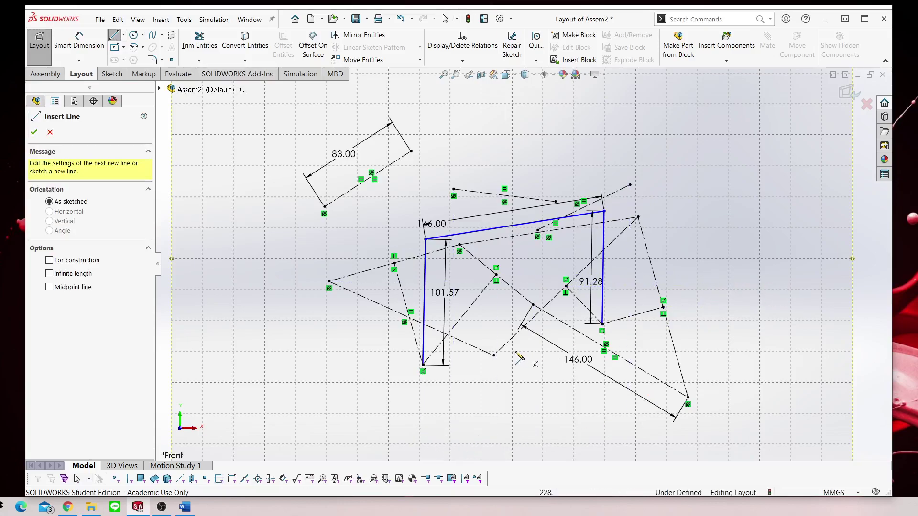
click(423, 365)
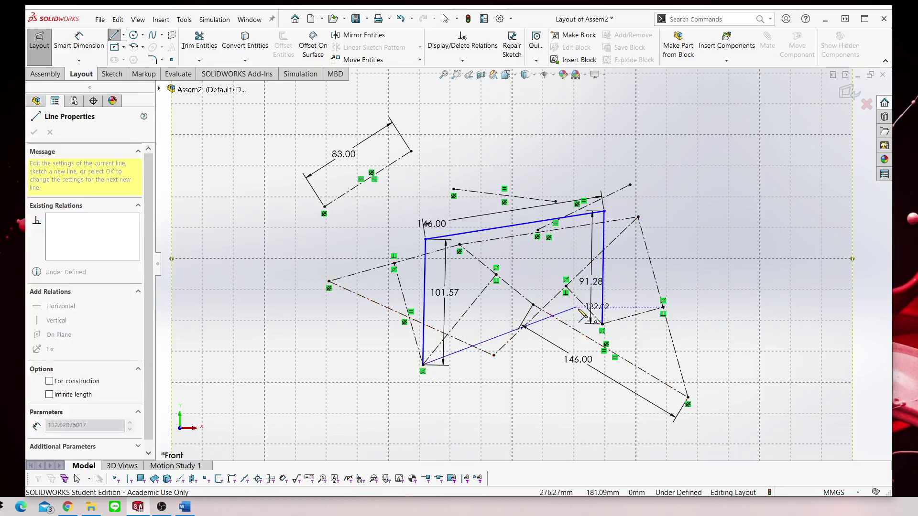
click(601, 325)
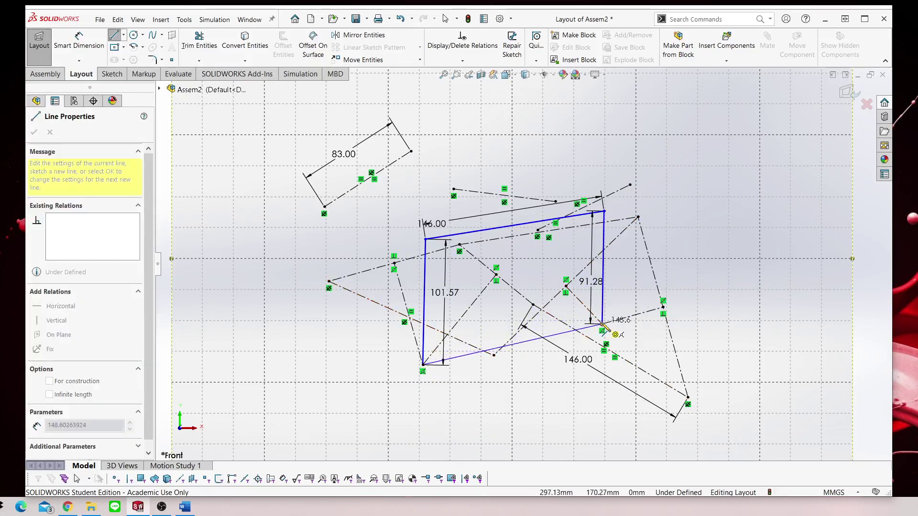
right_click(758, 180)
click(765, 182)
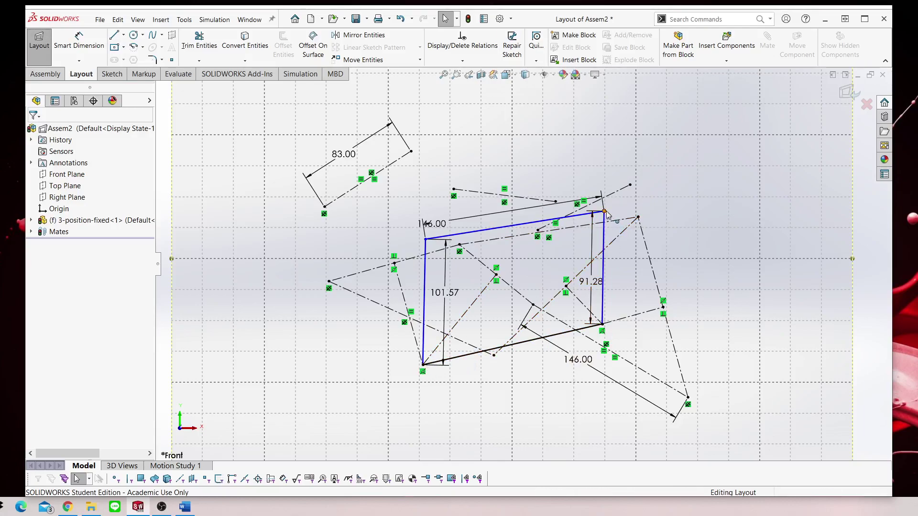
Swing the linkage down and back up, undoing an over-defining change.
drag(604, 213, 671, 399)
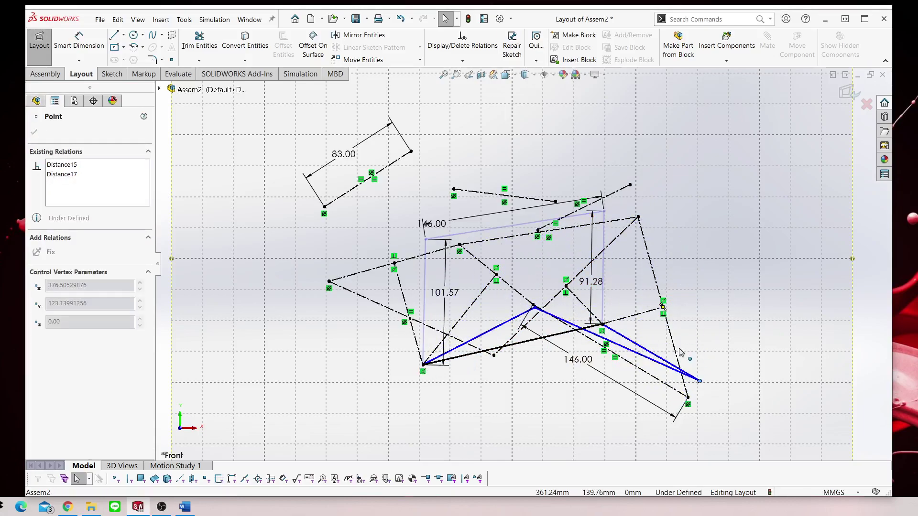
mouse_move(671, 399)
mouse_down()
mouse_move(562, 220)
mouse_move(627, 265)
mouse_move(655, 268)
mouse_move(660, 393)
mouse_move(671, 387)
mouse_up()
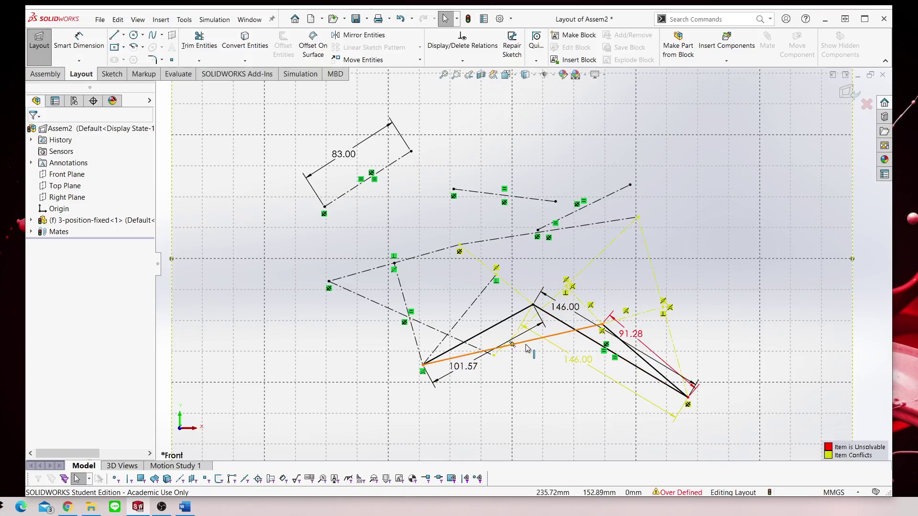
click(401, 19)
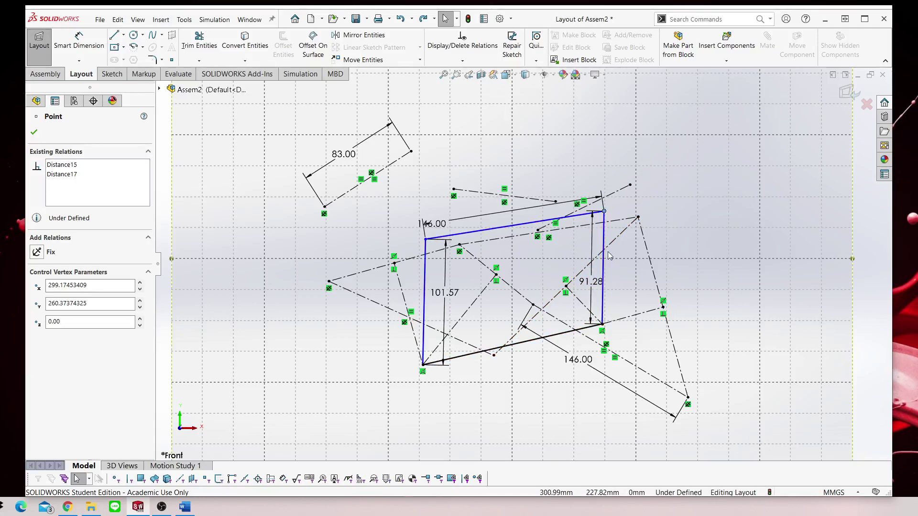
mouse_move(605, 211)
mouse_down()
mouse_move(689, 373)
mouse_move(688, 391)
mouse_up()
drag(687, 398, 689, 403)
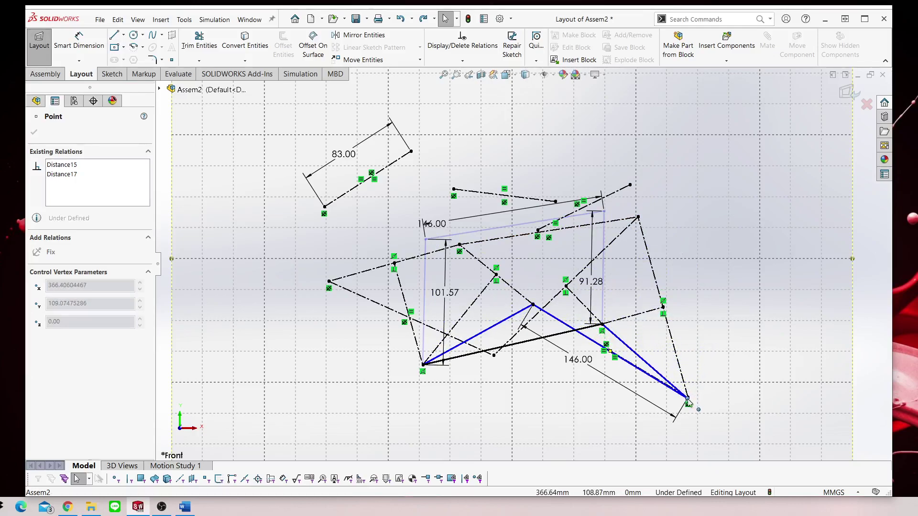
drag(688, 403, 686, 249)
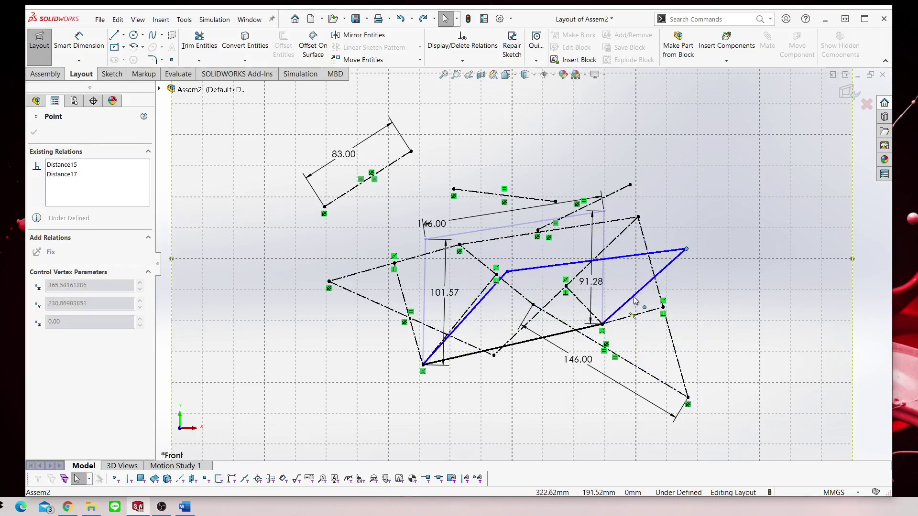
Delete the upper coupler line and pull the link end to the lower pivot.
click(642, 258)
key(Delete)
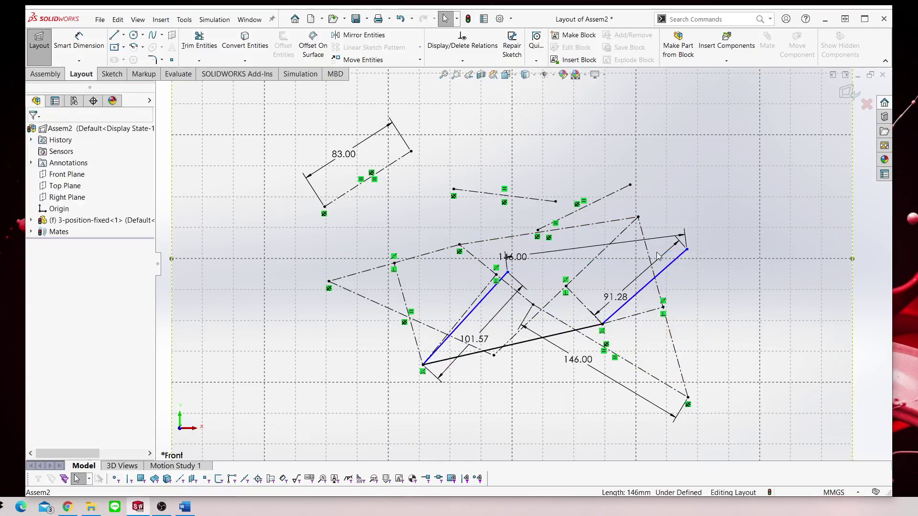
drag(691, 250, 689, 397)
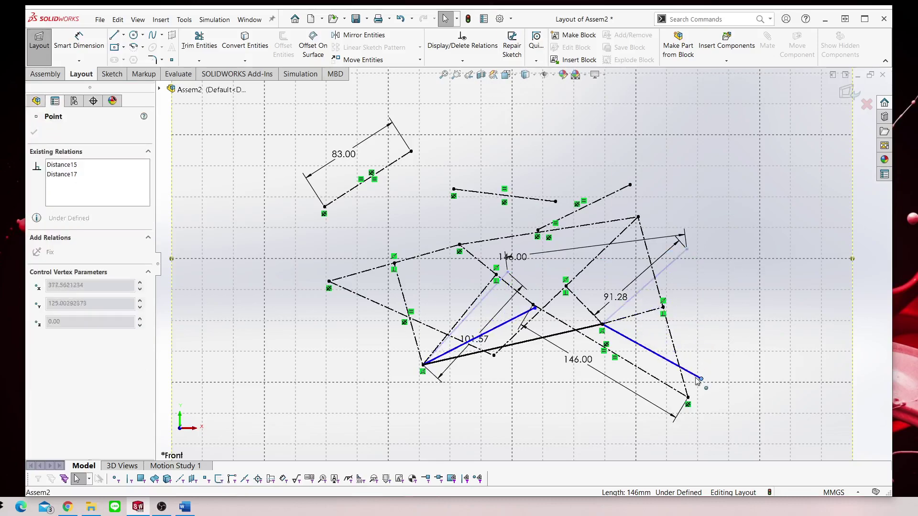
click(533, 304)
key(Escape)
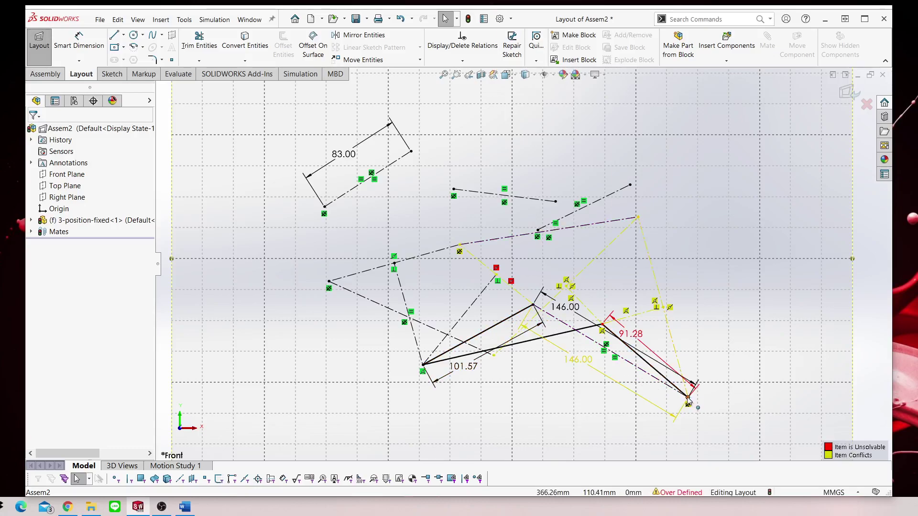
scroll(600, 371, down, 1)
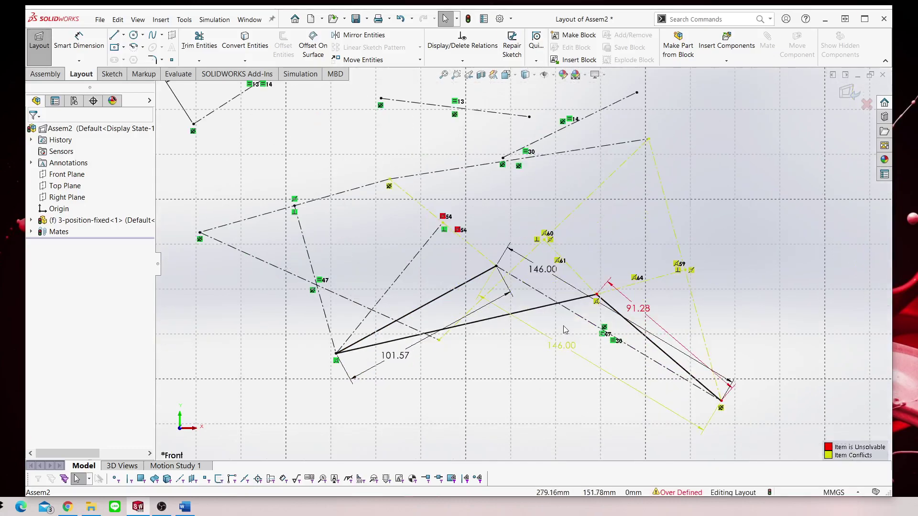
scroll(564, 327, down, 1)
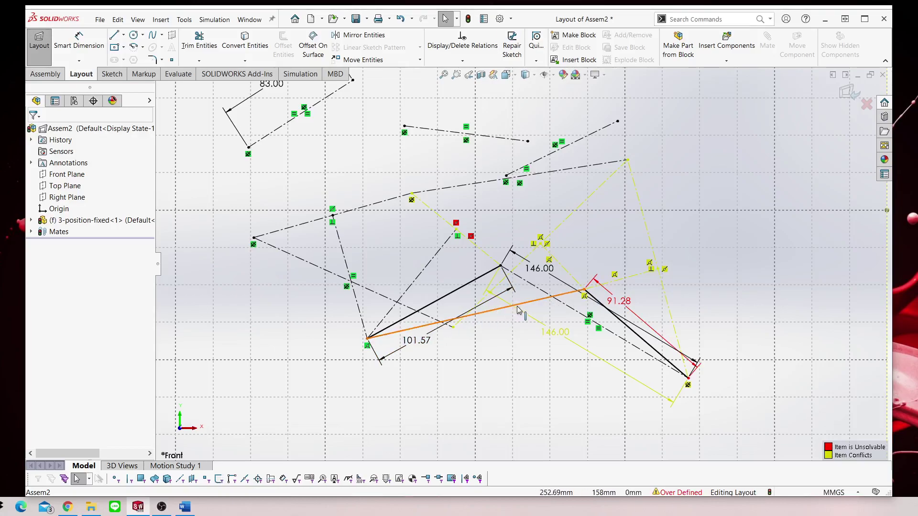
Turn the ground line into a block.
right_click(531, 301)
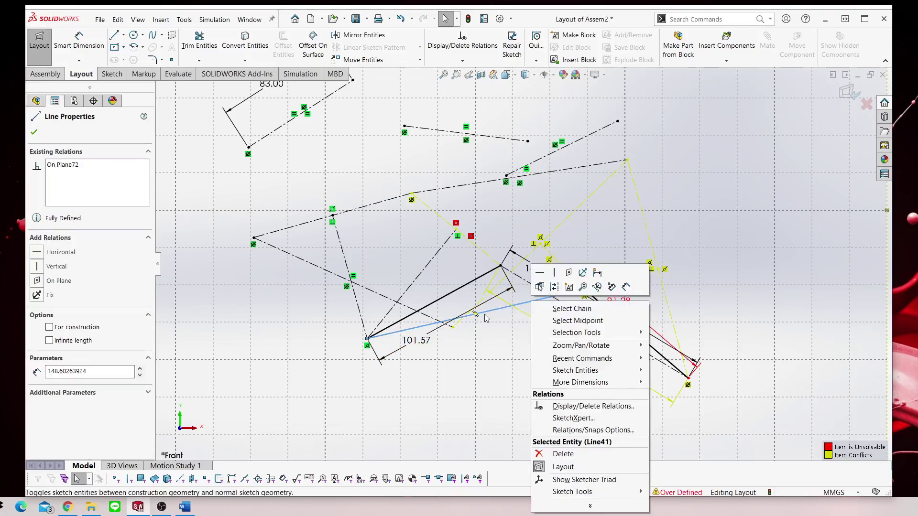
click(470, 381)
right_click(533, 301)
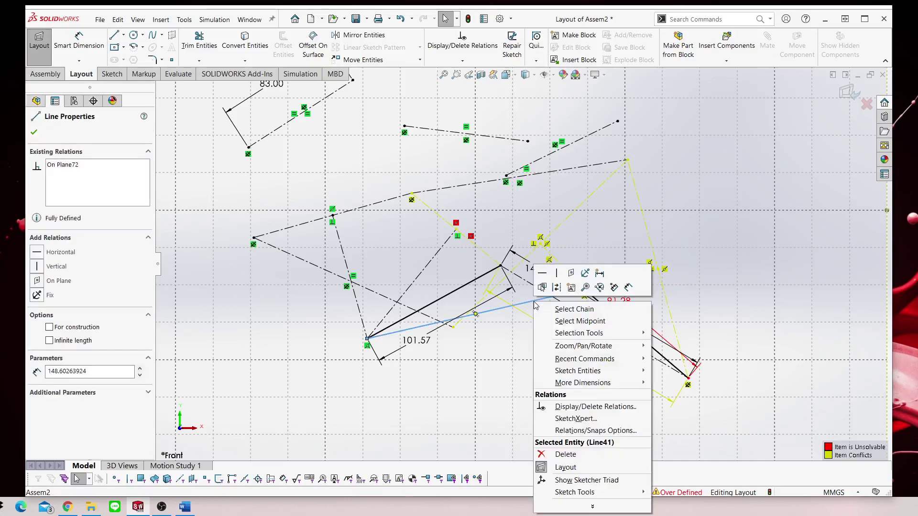
click(572, 289)
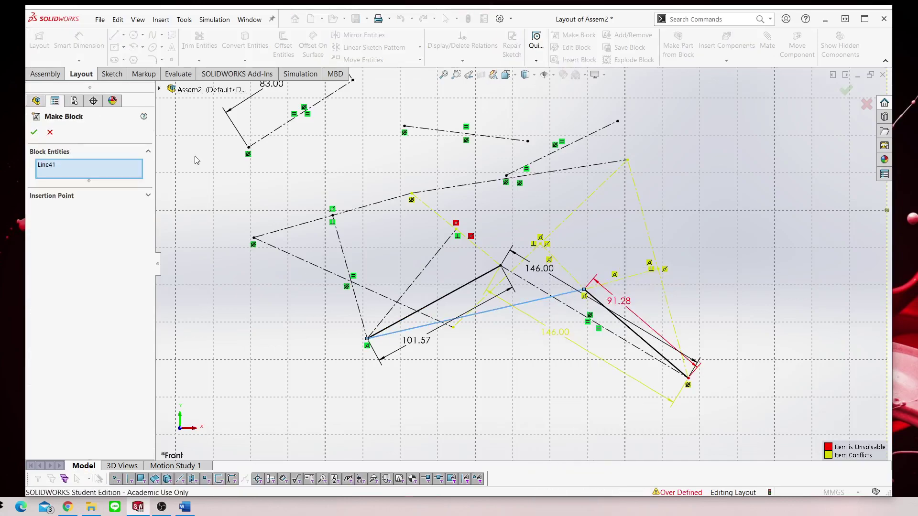
click(34, 132)
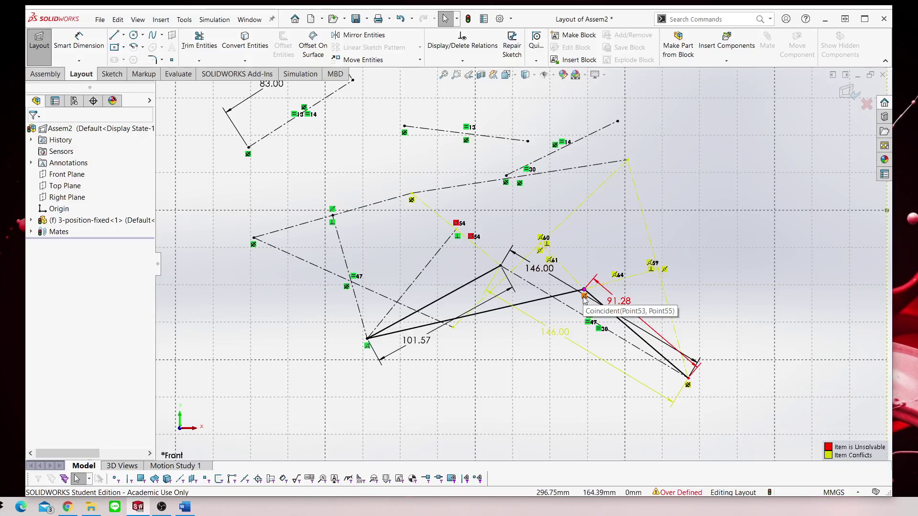
Delete the redundant line and the red conflicting line.
scroll(585, 267, down, 2)
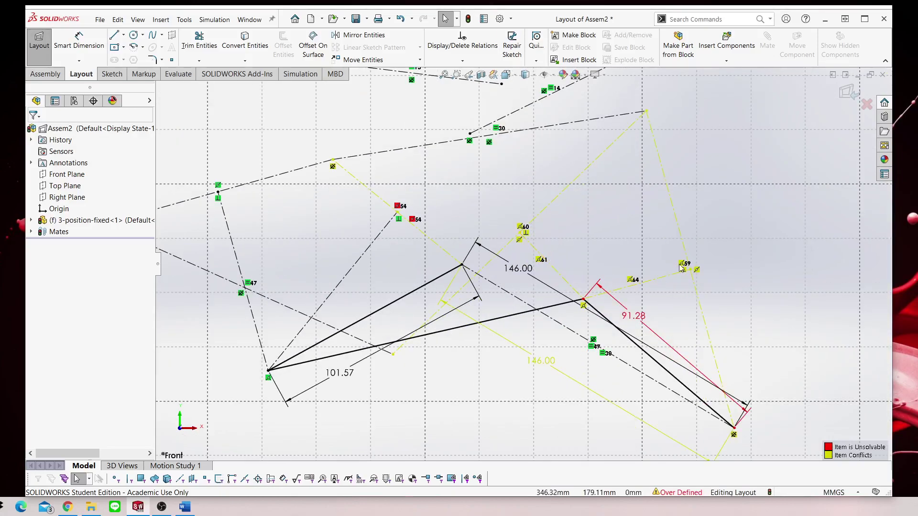
scroll(524, 266, up, 1)
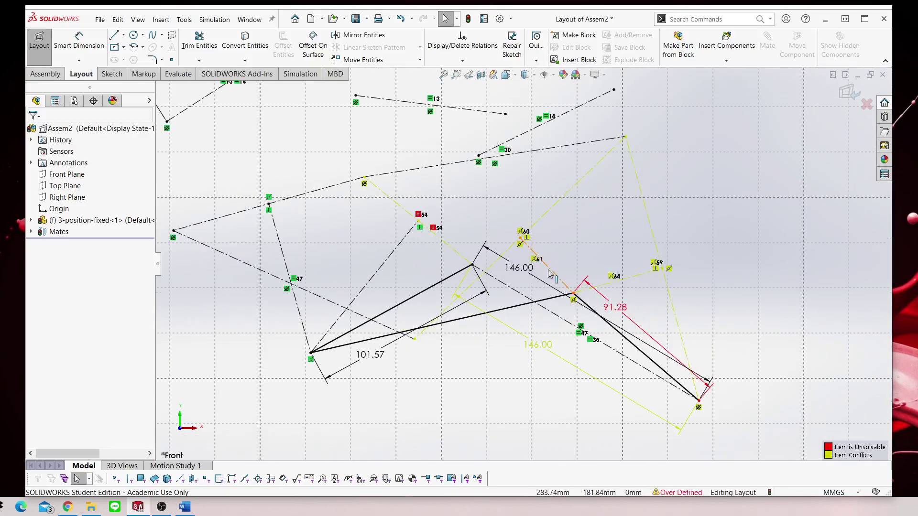
click(548, 274)
click(631, 281)
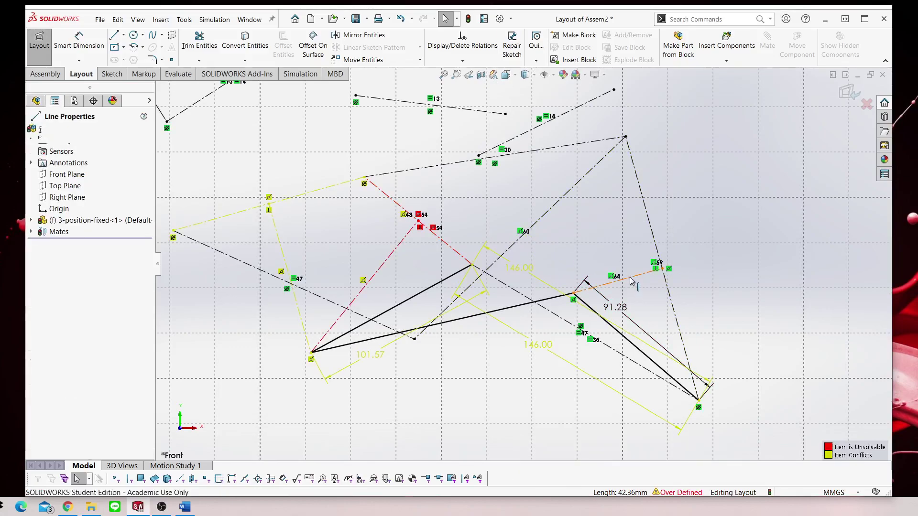
key(Delete)
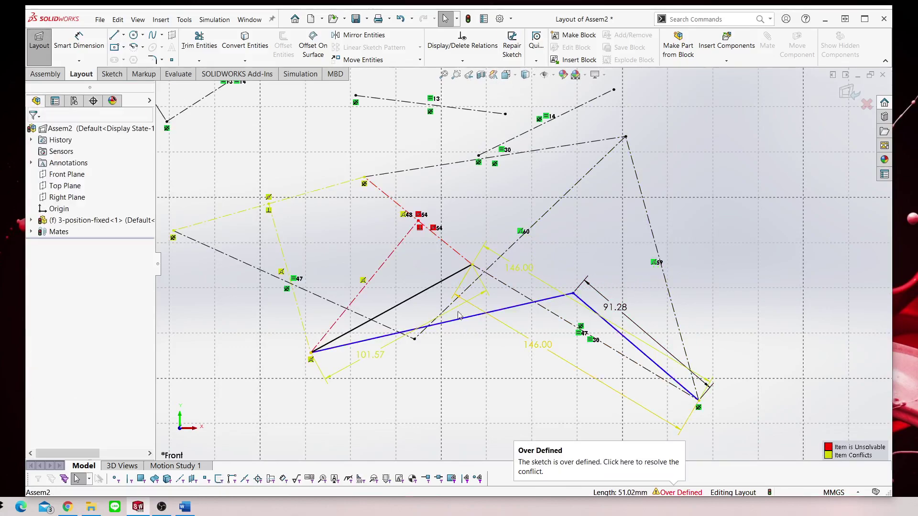
click(333, 326)
key(Delete)
Delete the duplicate 146.00 dimension.
scroll(480, 341, up, 2)
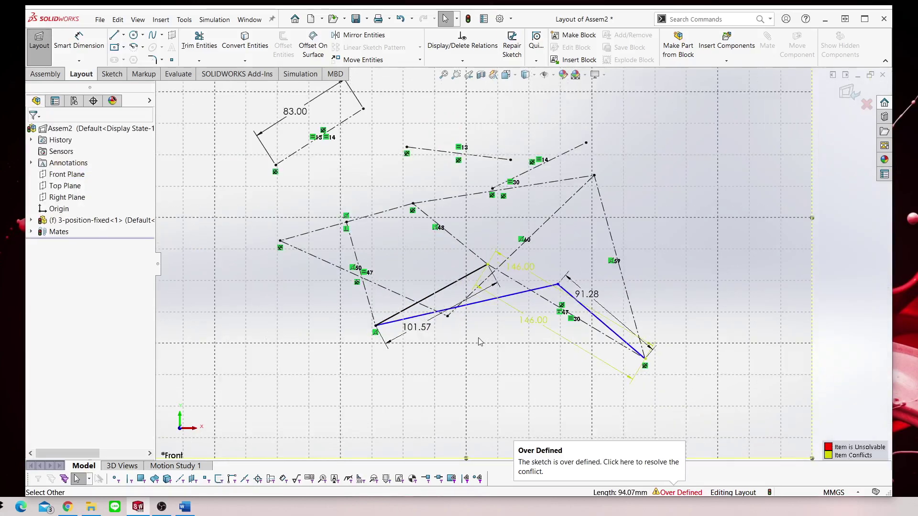
scroll(479, 341, down, 2)
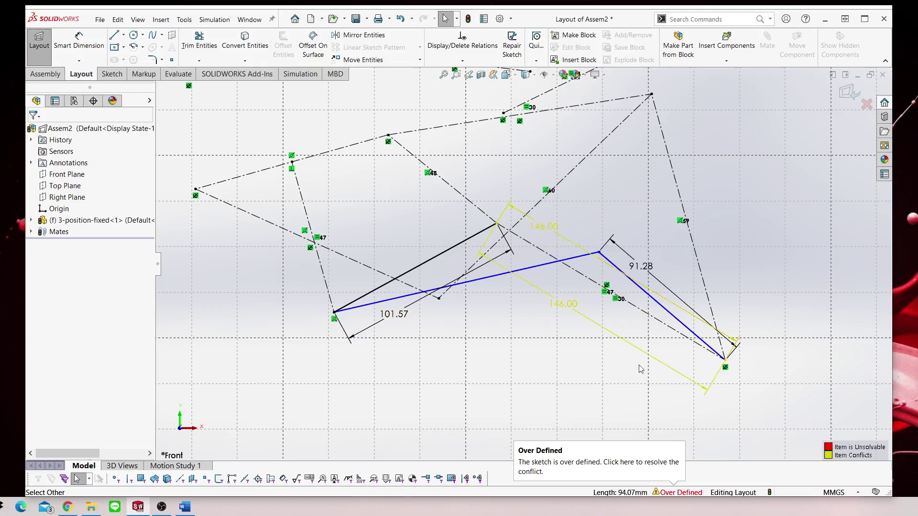
click(559, 225)
key(Delete)
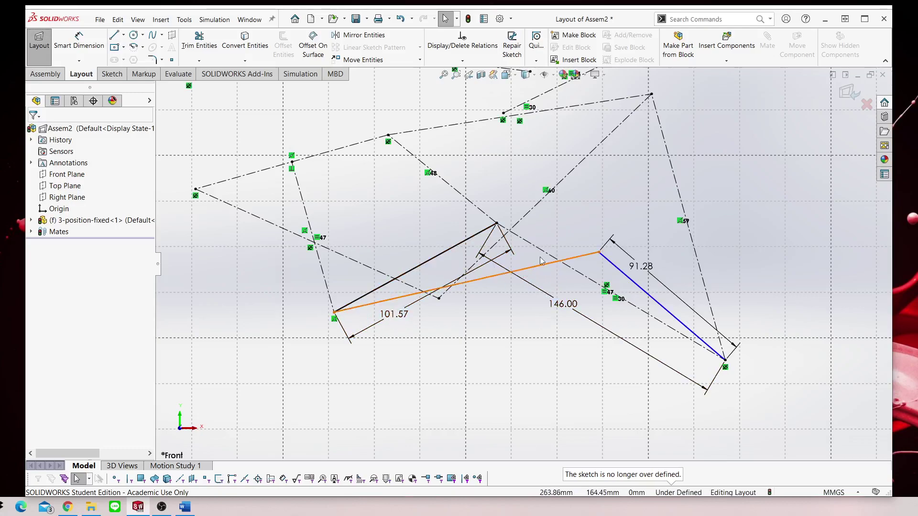
Dimension the long link to 148.60 mm, discarding a stray 144.89 dimension.
click(79, 41)
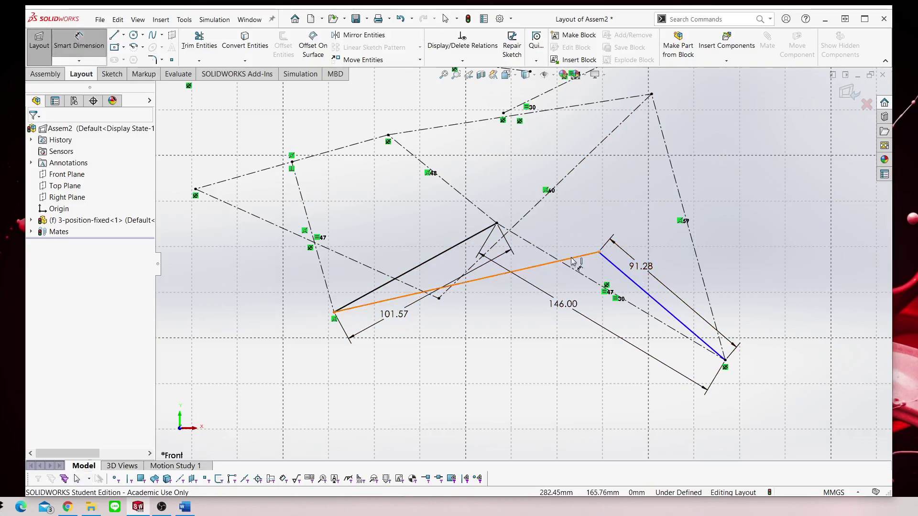
click(514, 271)
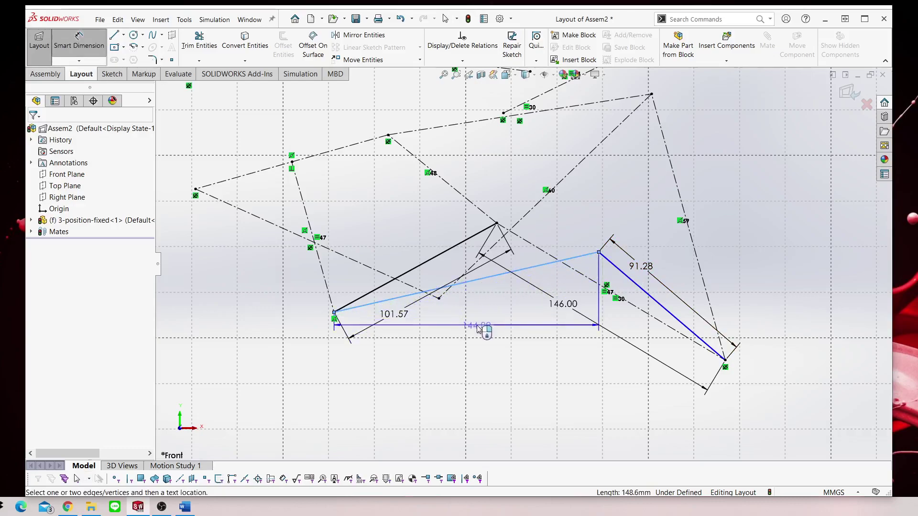
click(485, 303)
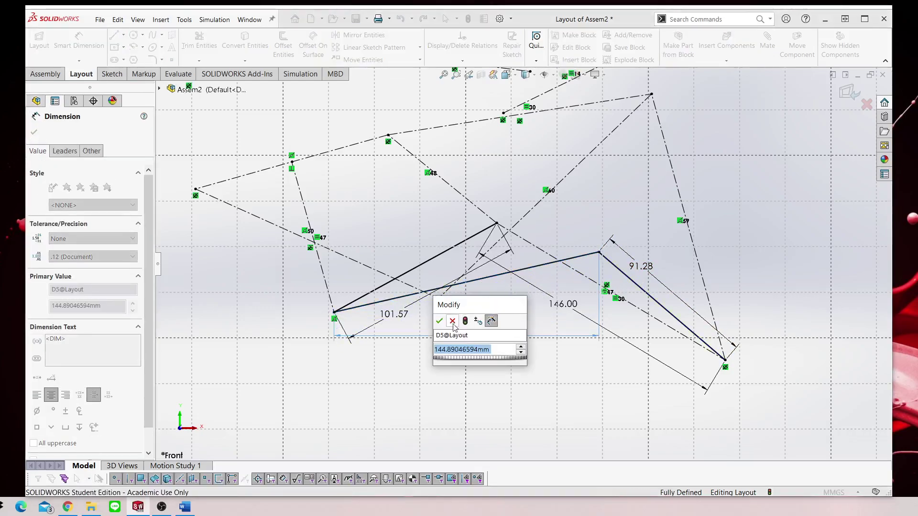
click(452, 321)
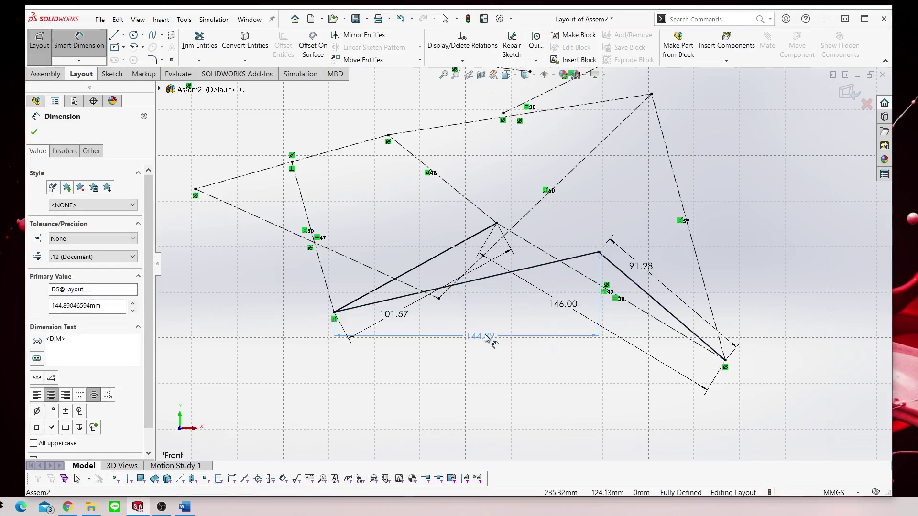
key(Delete)
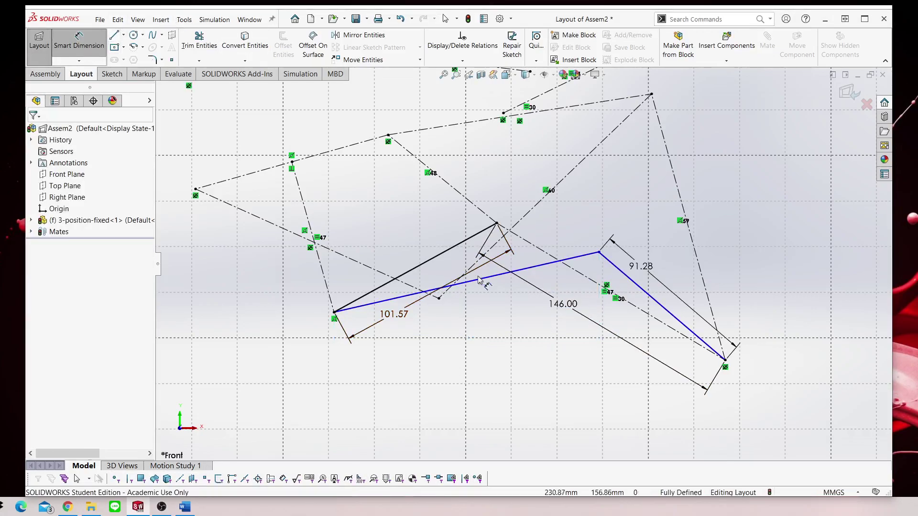
click(482, 281)
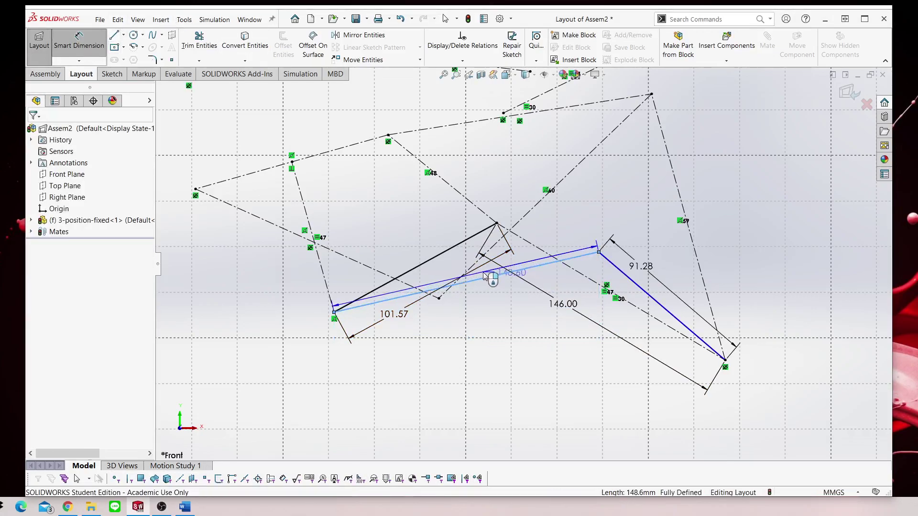
click(484, 277)
click(326, 284)
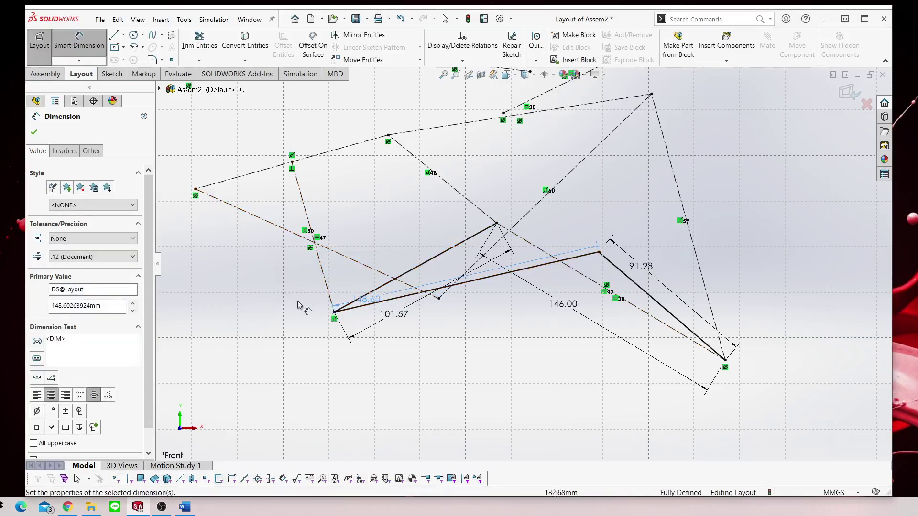
Leave dimensioning and recentre the view on the linkage.
click(79, 41)
scroll(382, 344, down, 2)
ctrl+middle_drag(331, 303, 374, 292)
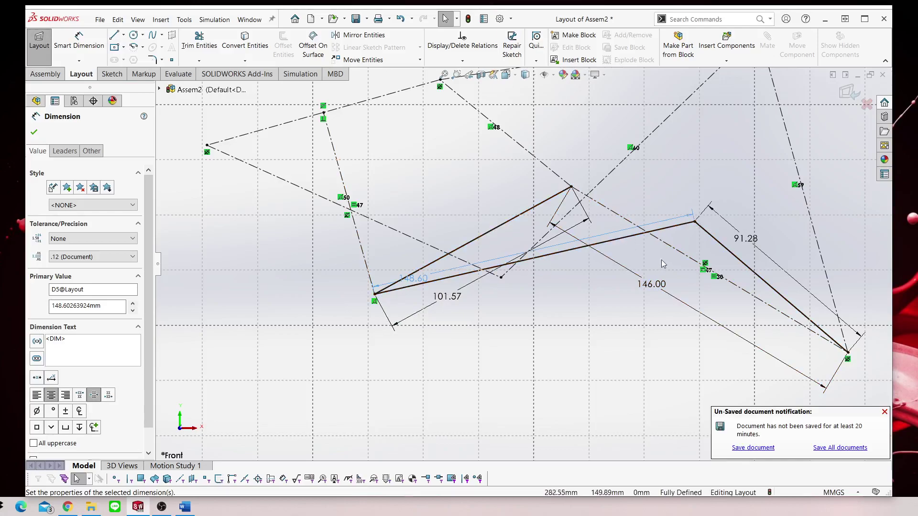
scroll(522, 268, up, 1)
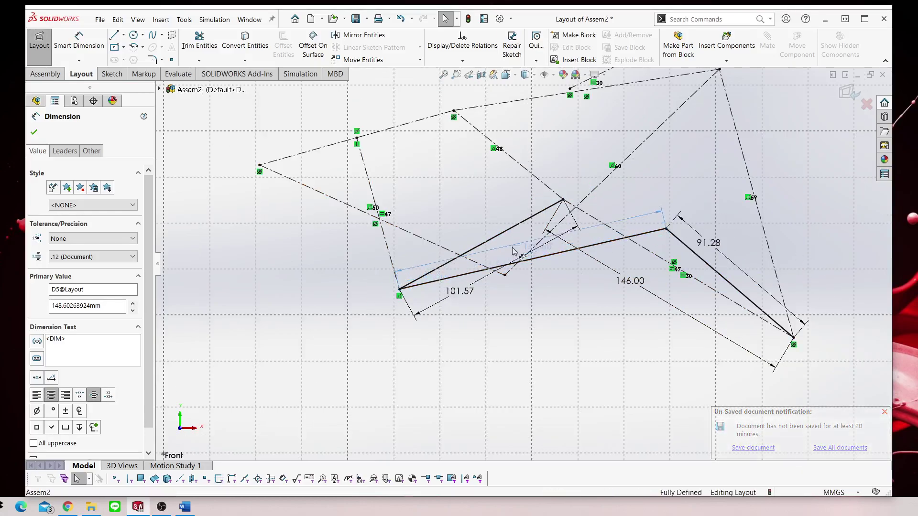
scroll(597, 292, up, 1)
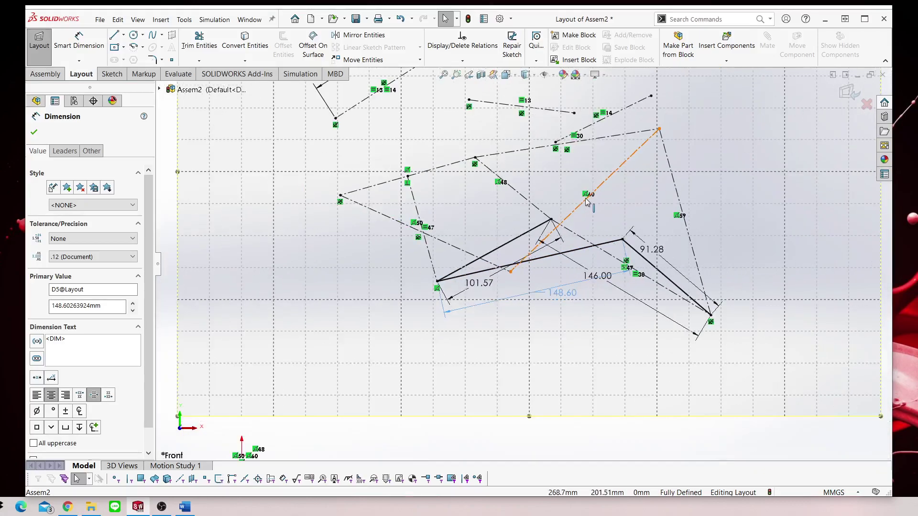
scroll(386, 362, up, 2)
Place the 148.60 dimension below the linkage and drag links to test its positions.
click(393, 359)
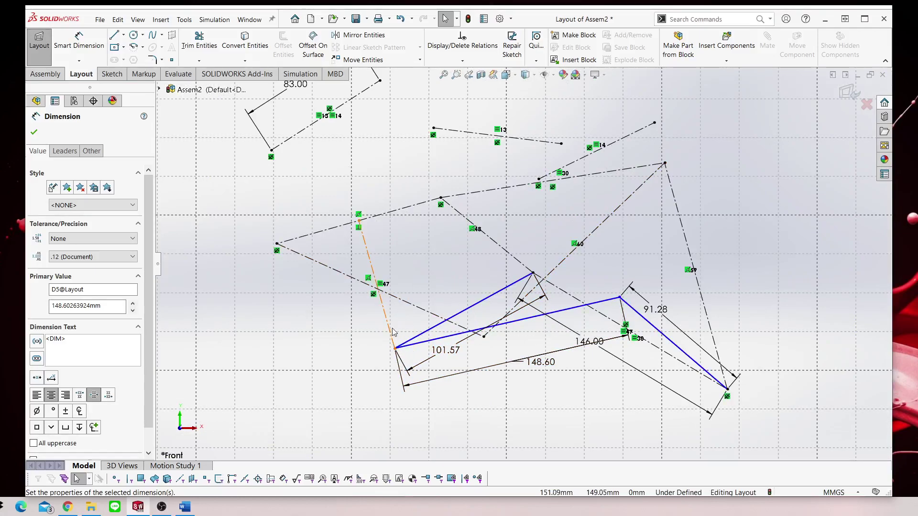
click(641, 315)
drag(640, 315, 629, 306)
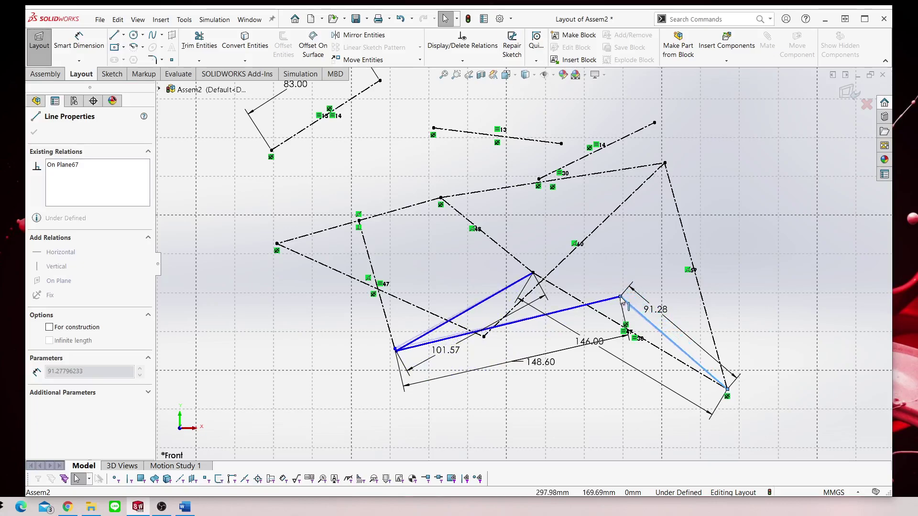
drag(630, 305, 629, 307)
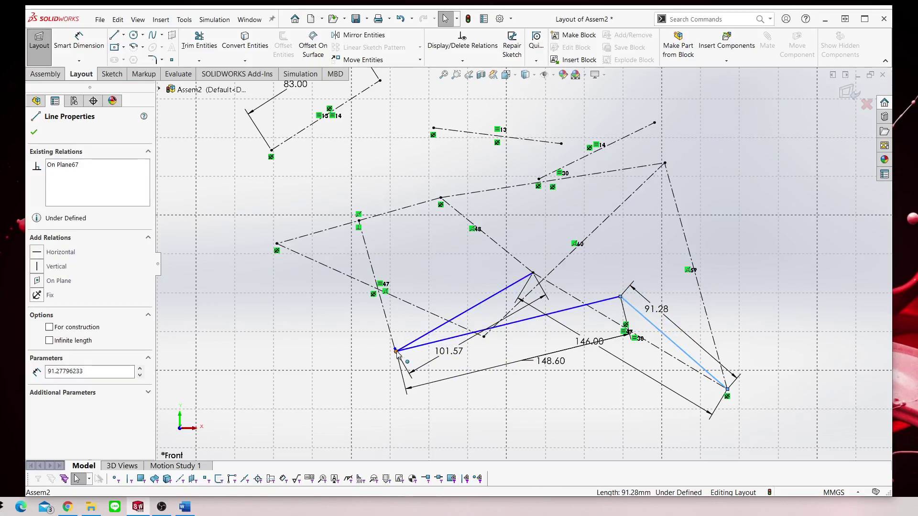
drag(396, 349, 399, 349)
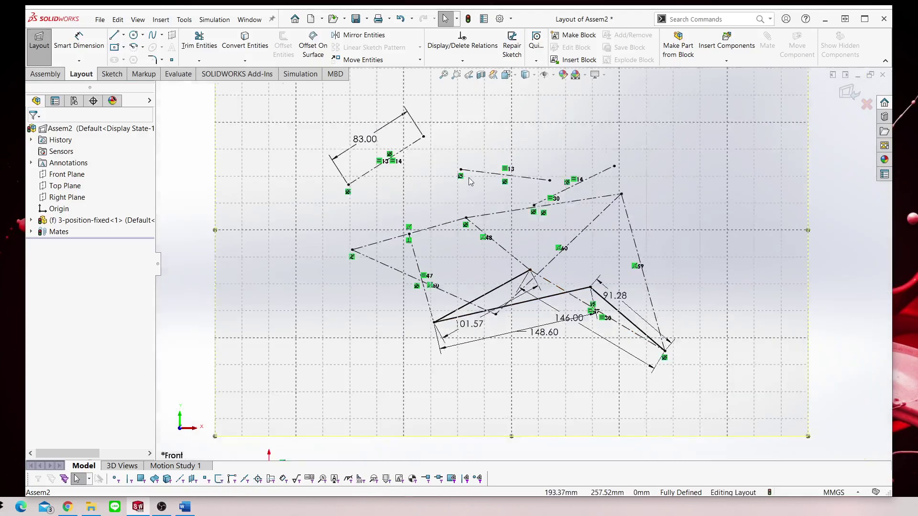
ctrl+middle_drag(431, 343, 486, 378)
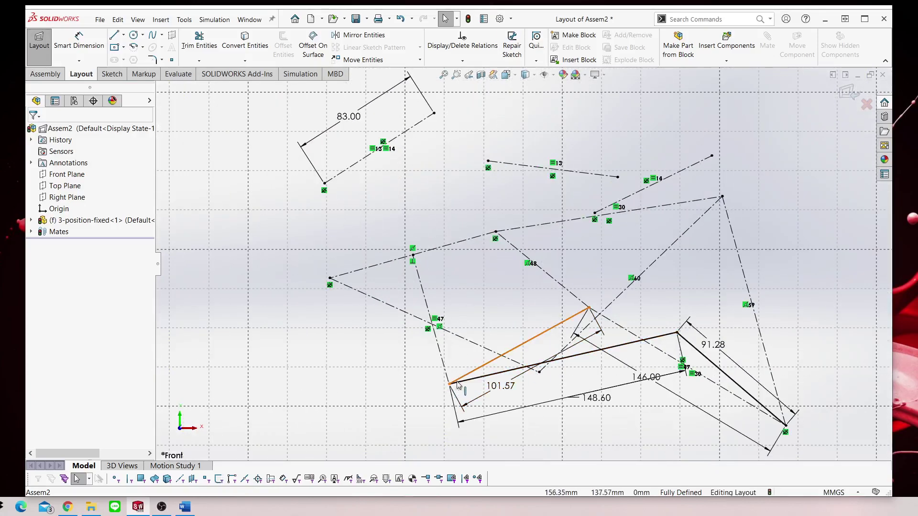
click(484, 377)
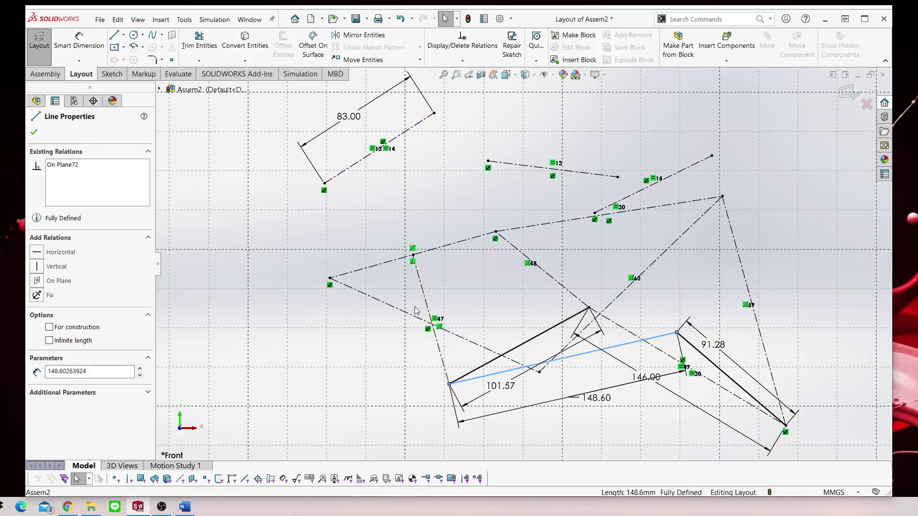
Sketch a line from the lower end of the 83.00 link to the left pivot.
click(492, 330)
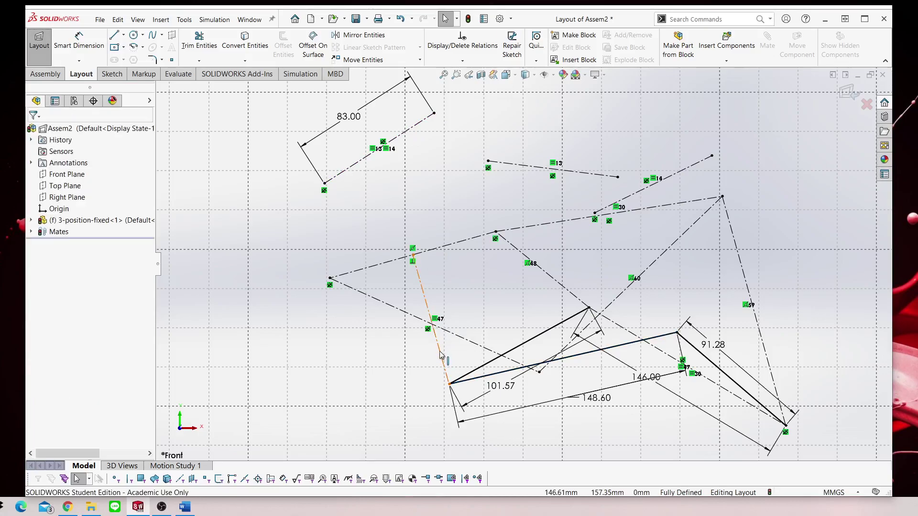
click(111, 39)
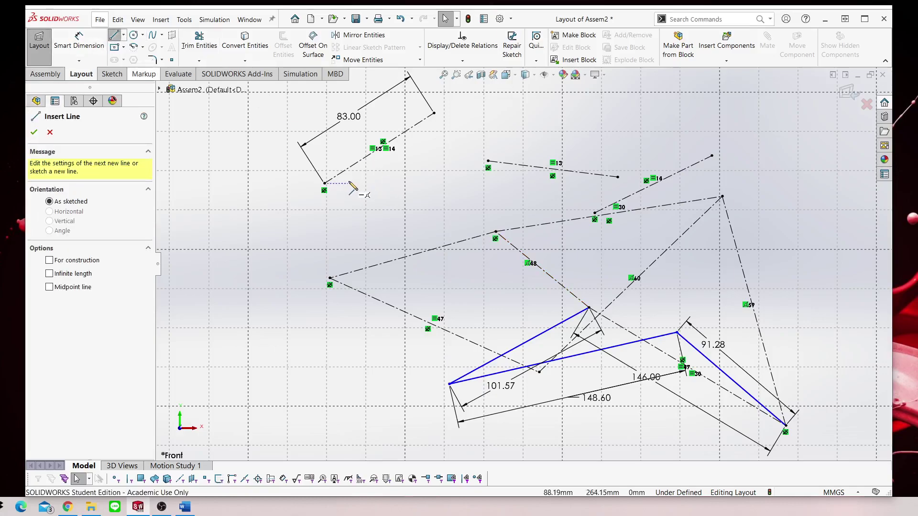
click(324, 183)
click(458, 382)
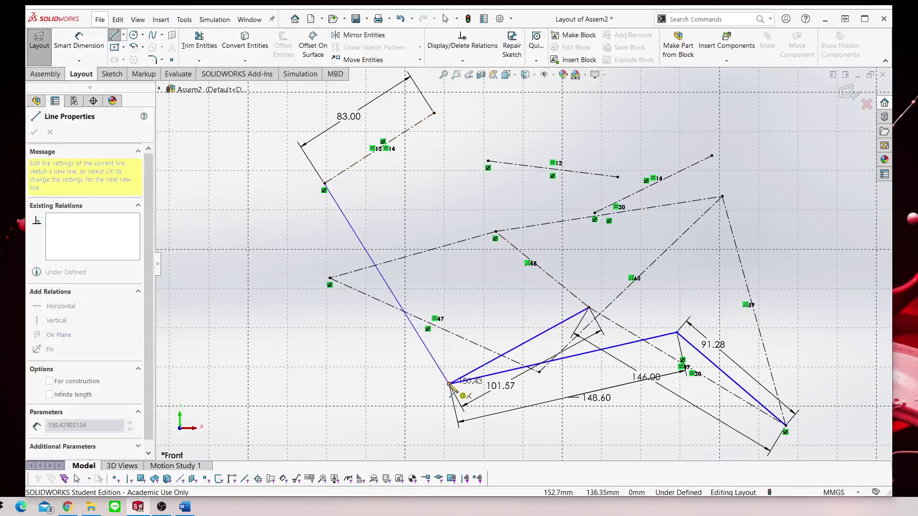
click(449, 384)
right_click(424, 194)
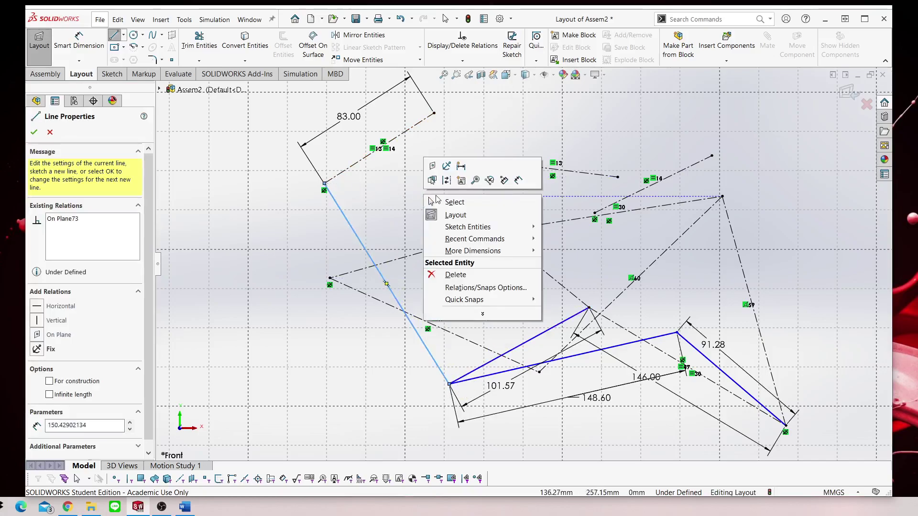
click(436, 201)
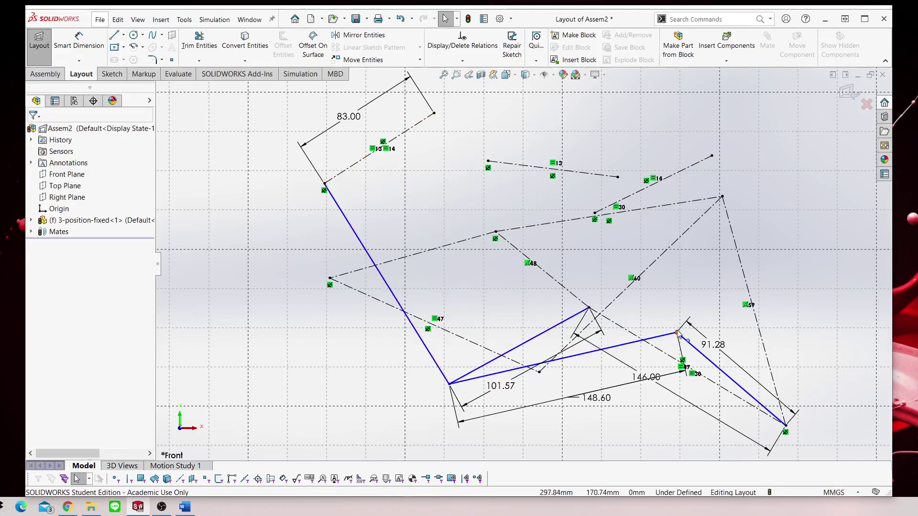
Draw a straight line from the right joint to the upper-left point.
click(124, 36)
click(133, 44)
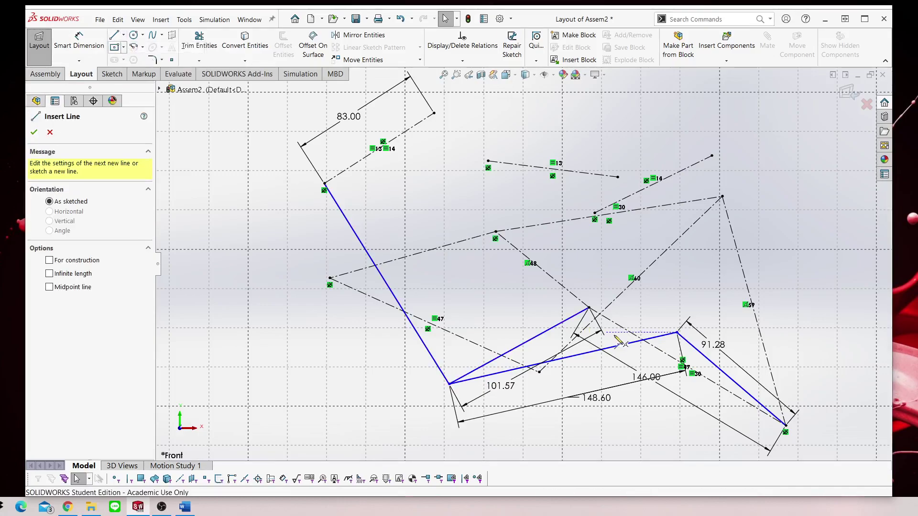
click(676, 331)
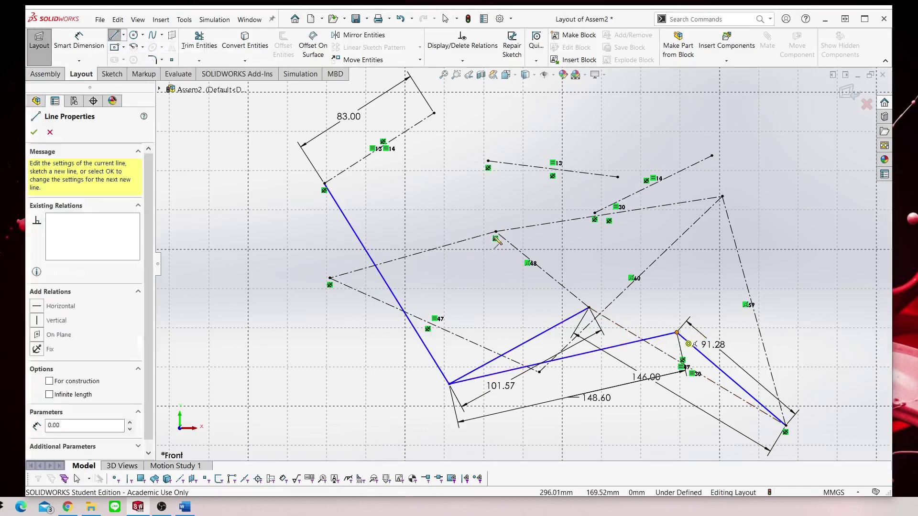
click(325, 183)
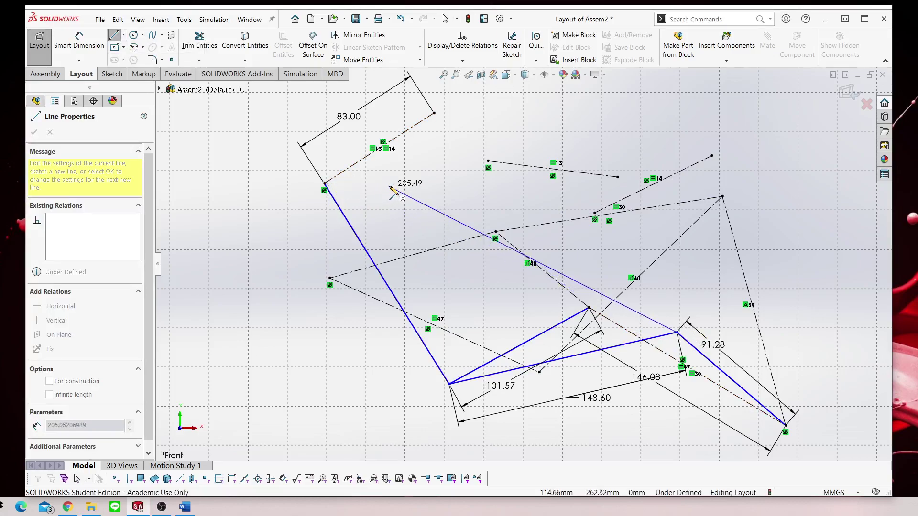
right_click(390, 184)
click(419, 194)
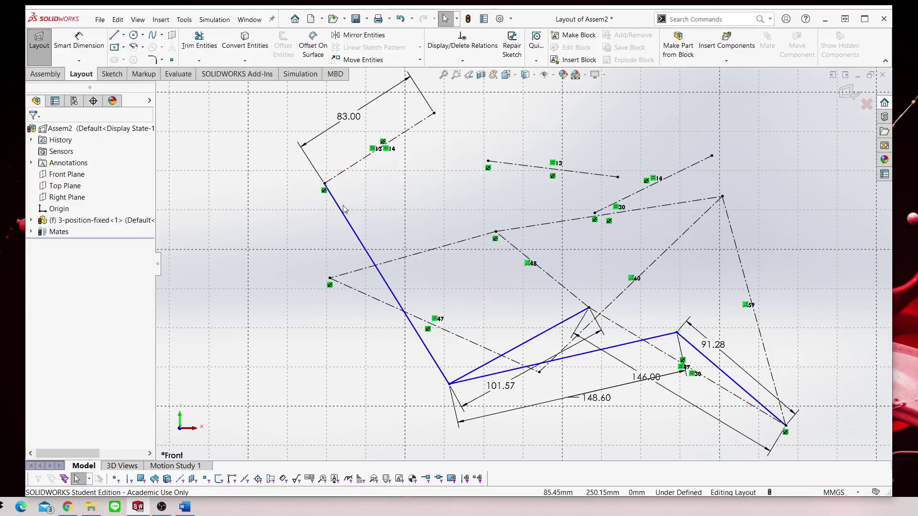
click(340, 206)
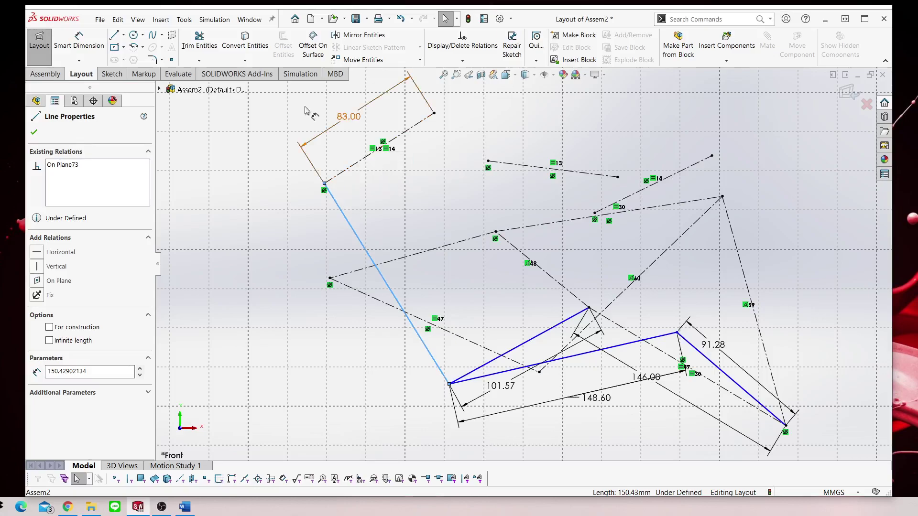
Draw the diagonal between the upper-left and right vertices as construction geometry.
click(677, 333)
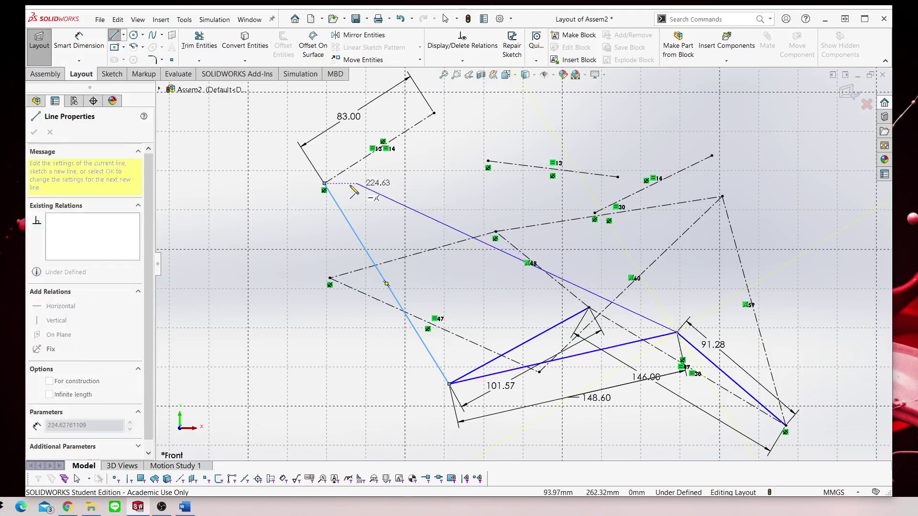
click(324, 184)
right_click(308, 232)
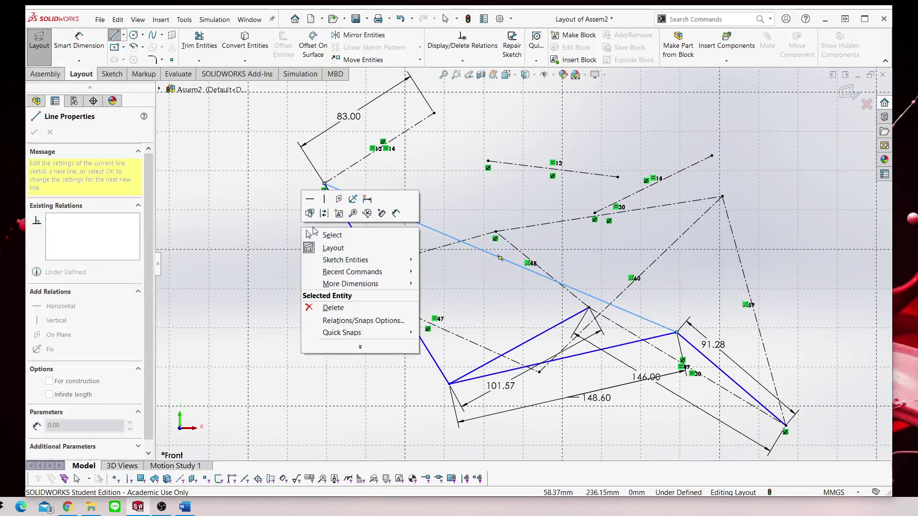
click(318, 237)
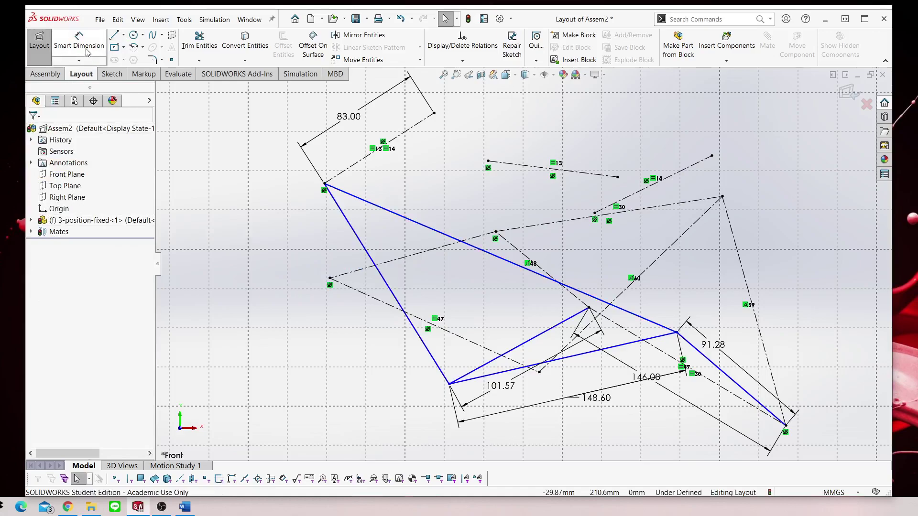
click(444, 234)
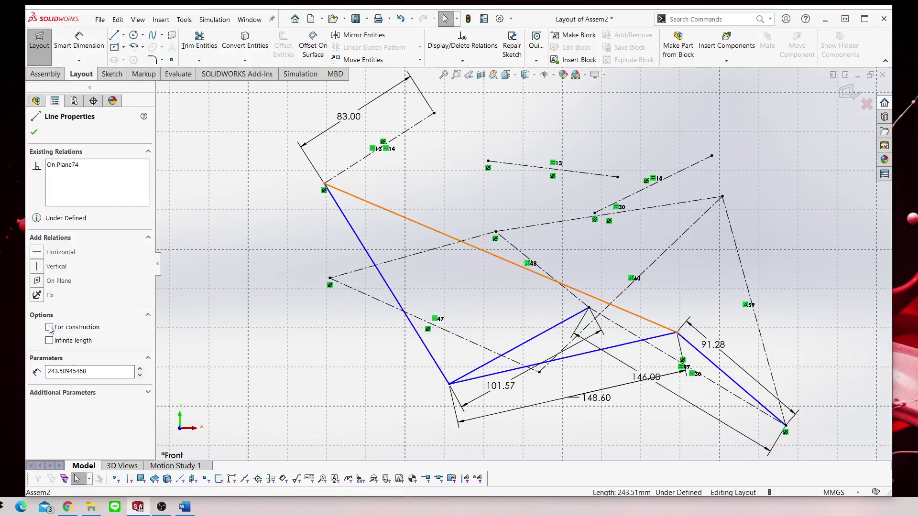
click(49, 328)
click(227, 255)
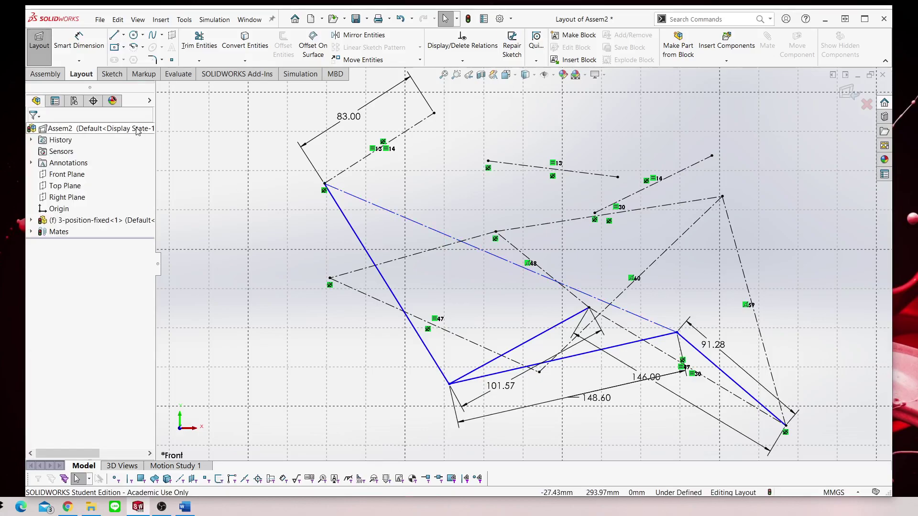
Draw a solid line from the upper-left vertex to the 83.00 dimension's end.
click(114, 34)
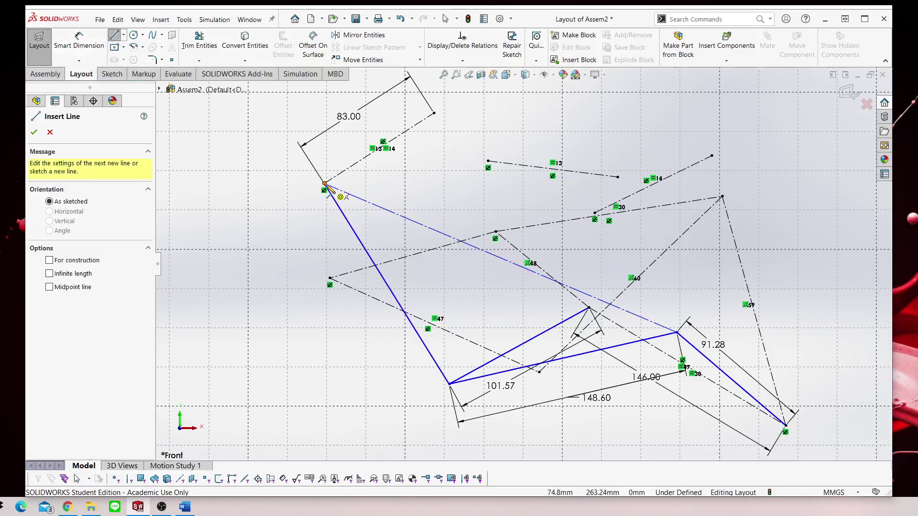
click(324, 183)
click(434, 113)
click(435, 114)
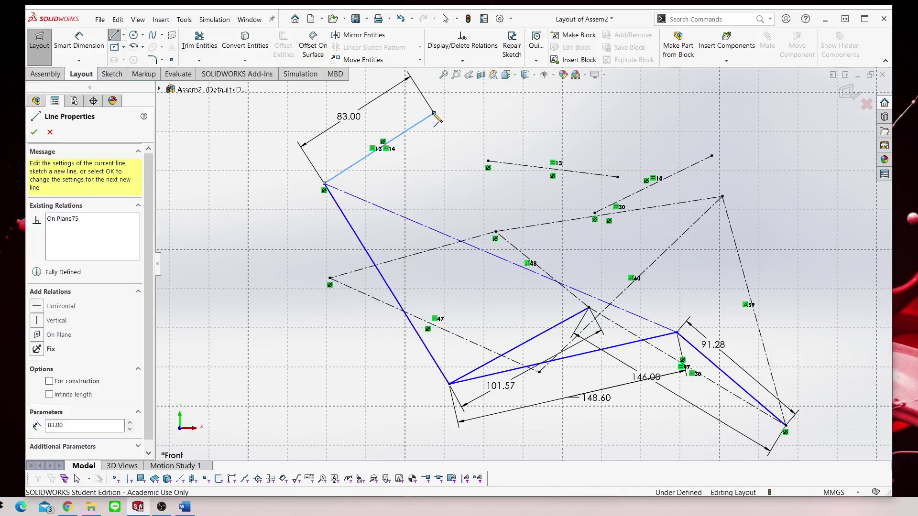
right_click(469, 99)
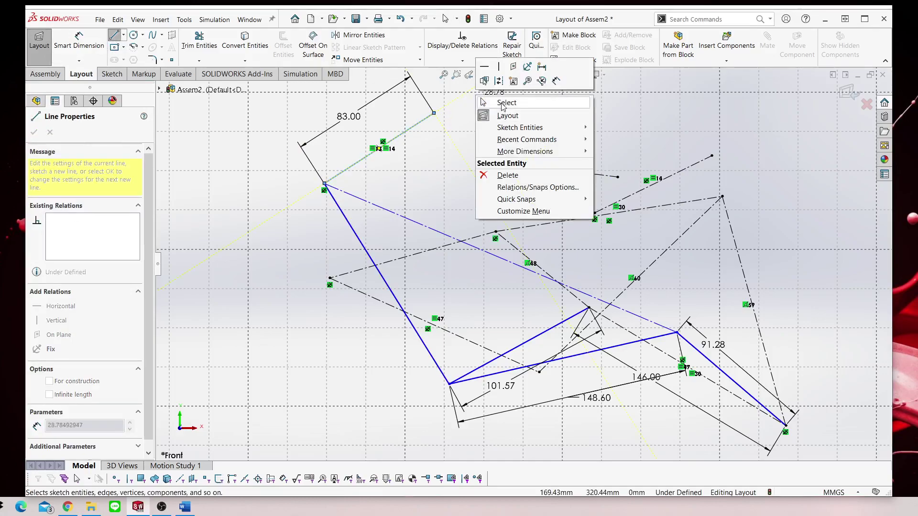
click(504, 103)
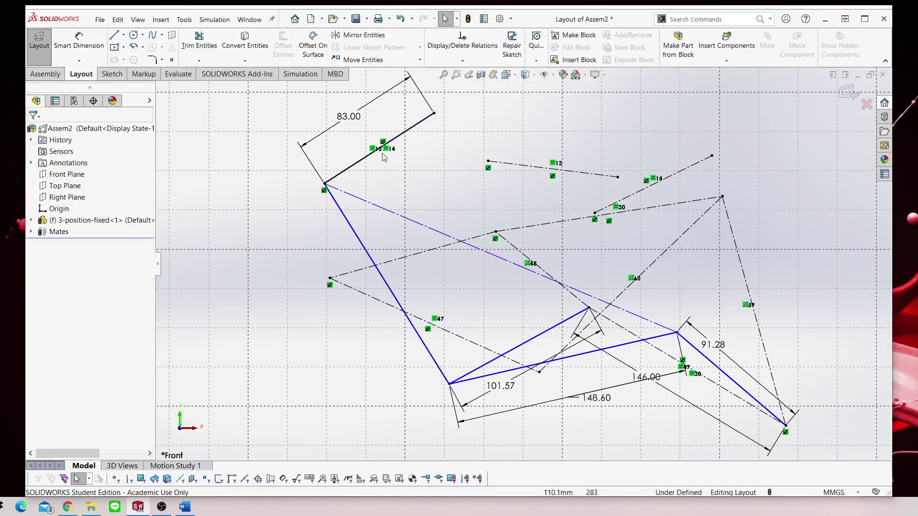
click(362, 164)
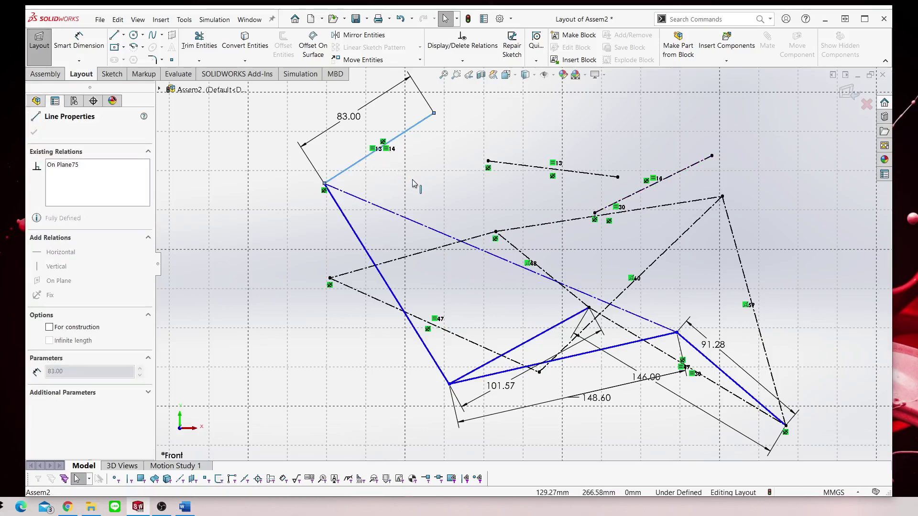
key(Escape)
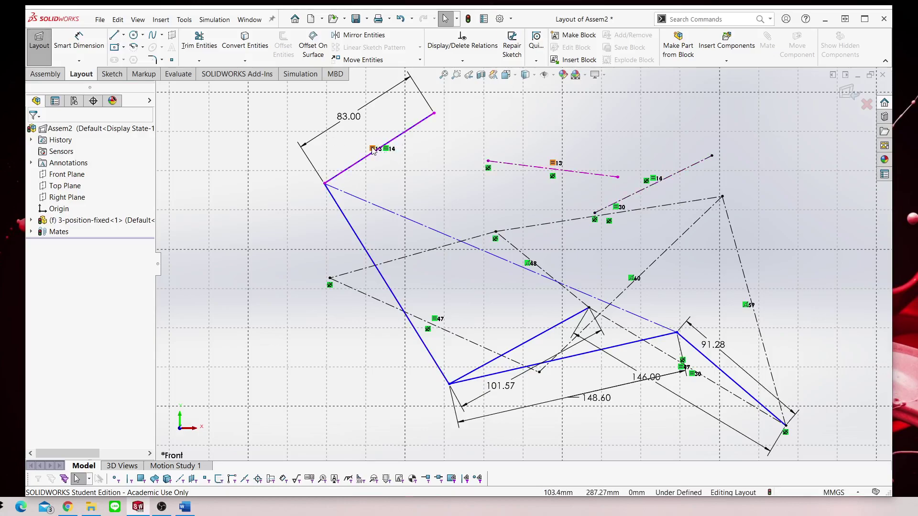
Free the 83.00 line from its fixed relation, test-dragging it and undoing the move.
click(388, 152)
click(401, 19)
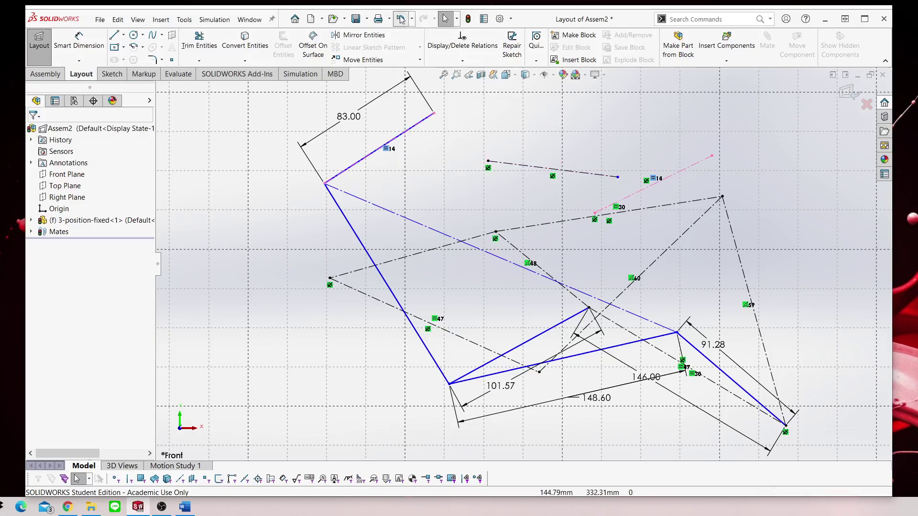
click(439, 120)
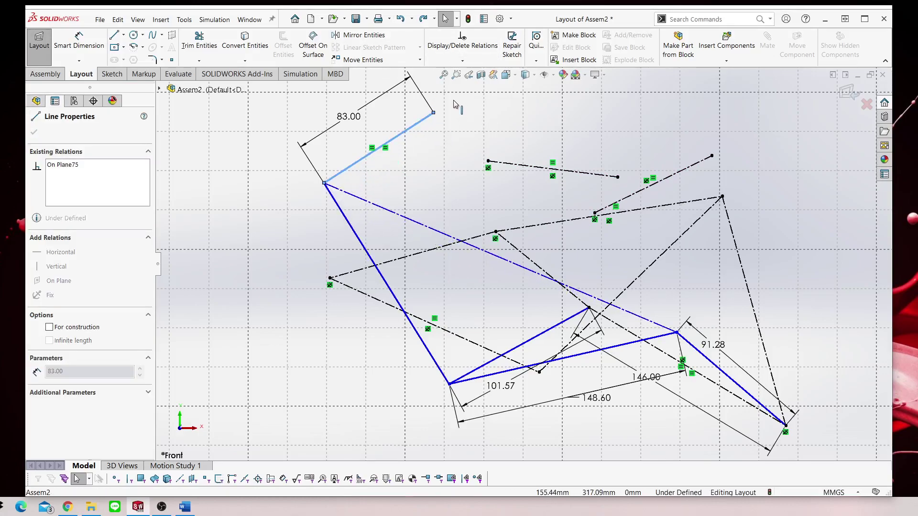
drag(455, 104, 466, 121)
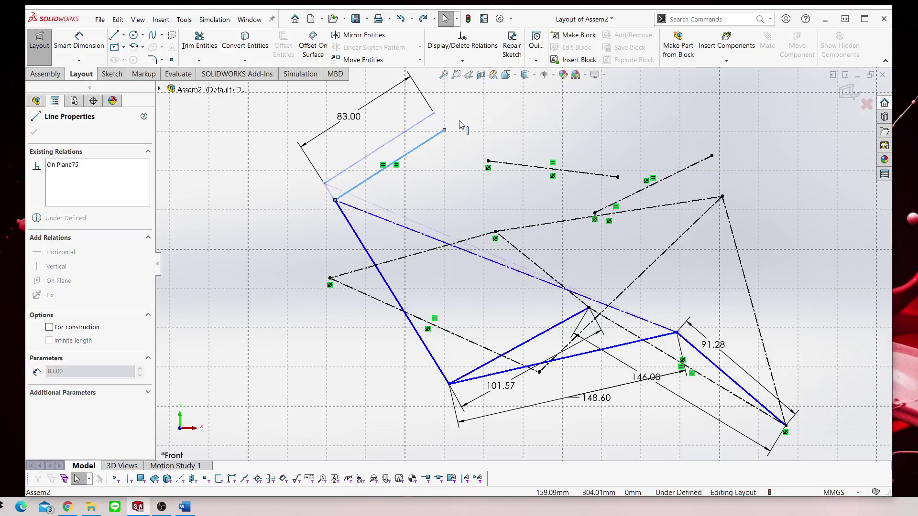
click(400, 18)
Smart-dimension the long left link at 150.43 and the diagonal construction line at 243.51.
click(105, 44)
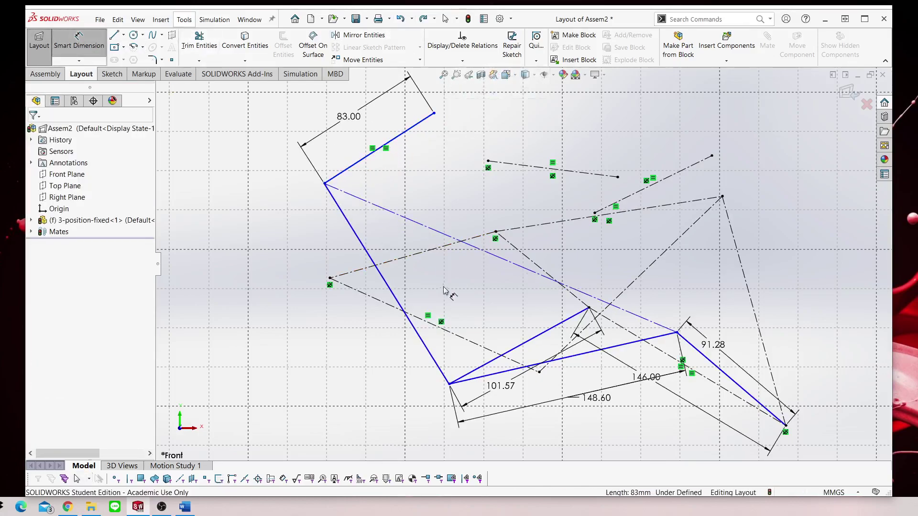
click(360, 244)
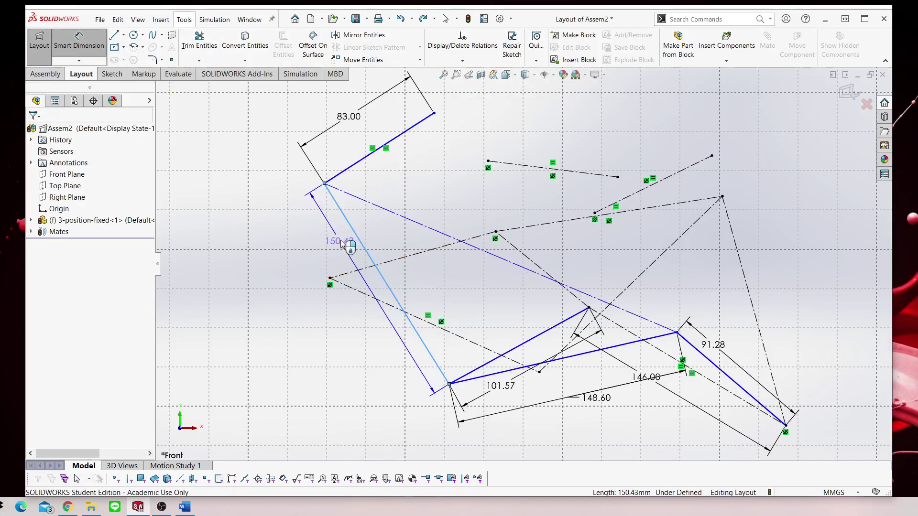
click(342, 244)
click(298, 219)
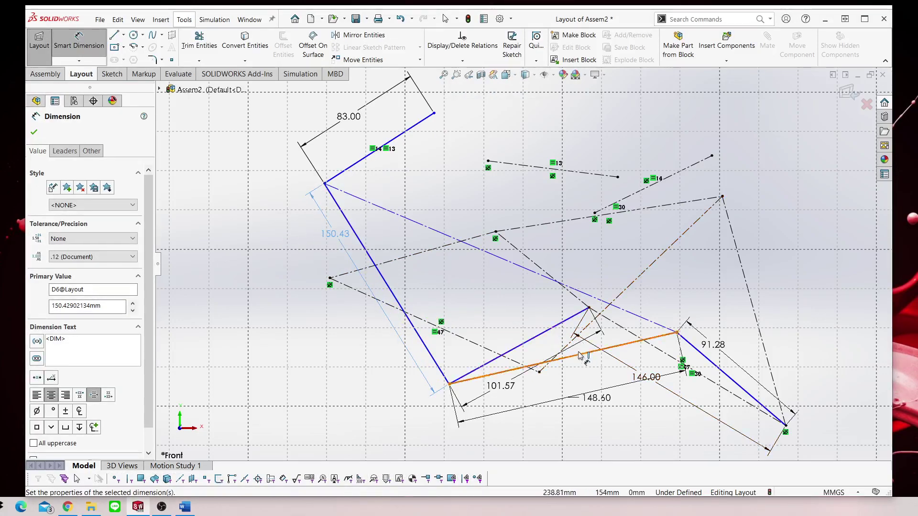
click(470, 249)
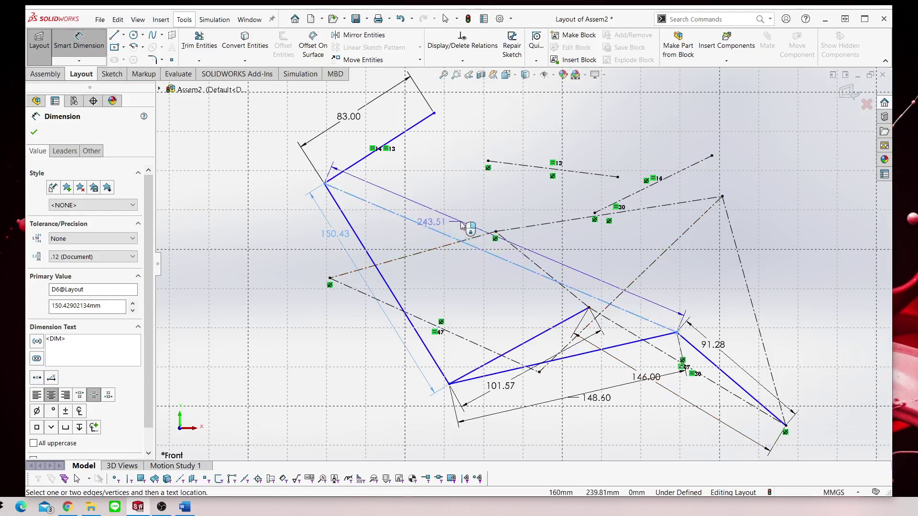
click(464, 227)
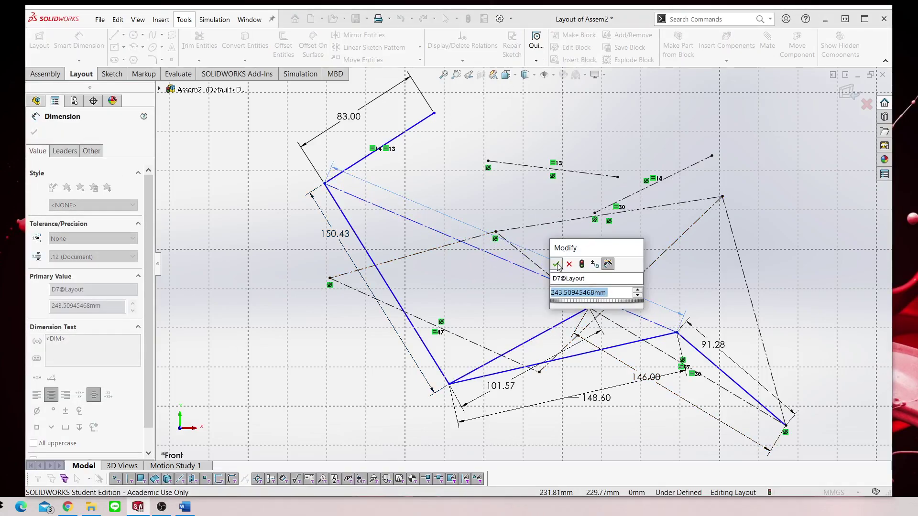
click(555, 265)
key(f)
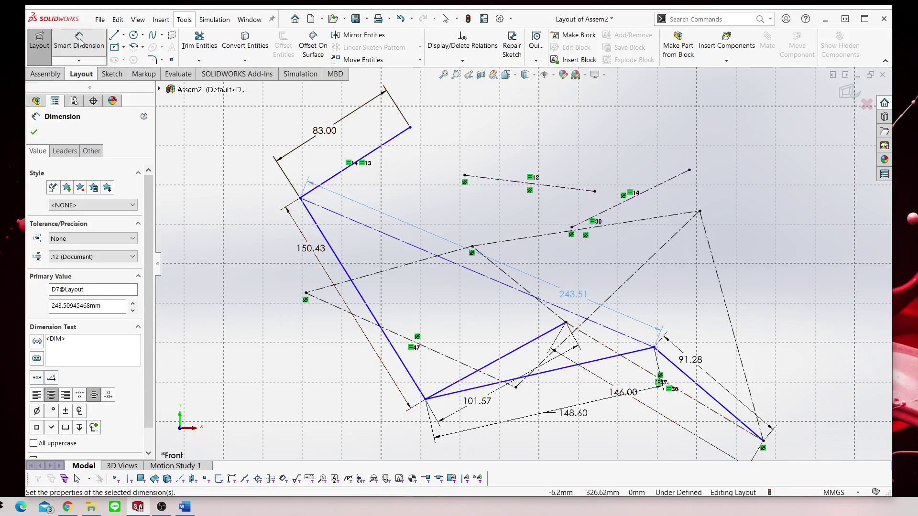
Move the 91.28 dimension aside and drag the lower-right link to test the linkage.
ctrl+middle_drag(516, 93, 519, 158)
key(f)
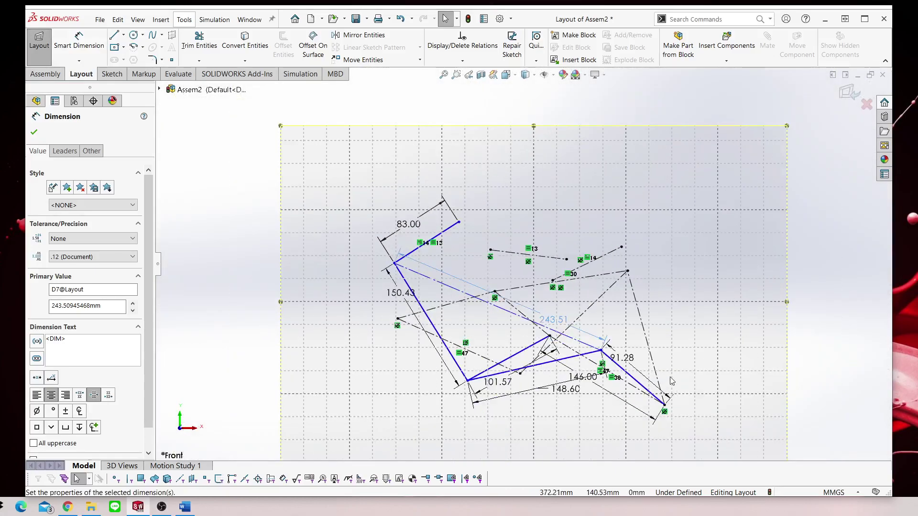
click(620, 367)
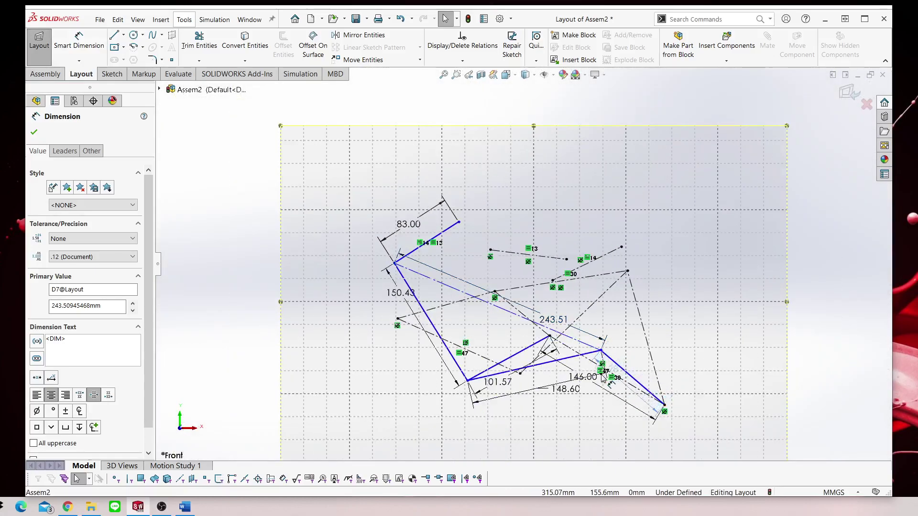
drag(621, 366, 648, 343)
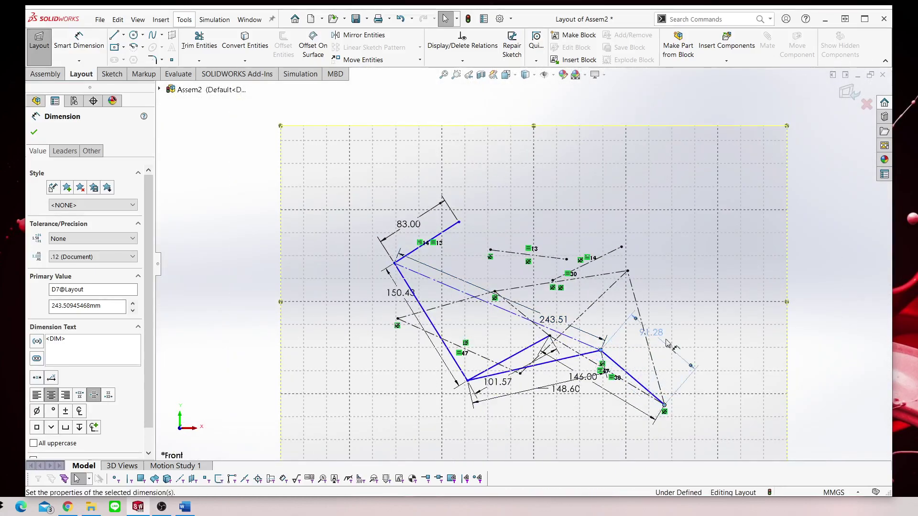
click(613, 368)
mouse_move(613, 378)
mouse_down()
mouse_move(606, 353)
mouse_move(586, 361)
mouse_move(592, 347)
mouse_up()
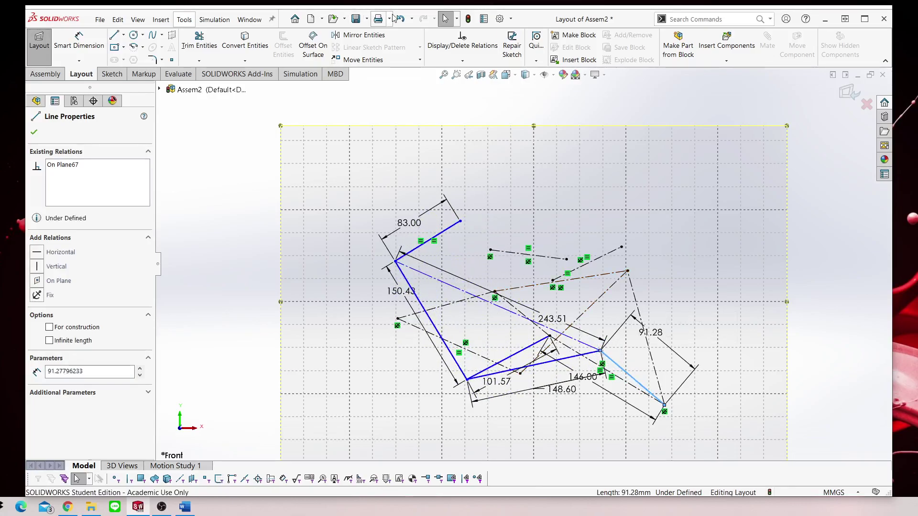
scroll(411, 251, down, 2)
scroll(411, 250, down, 3)
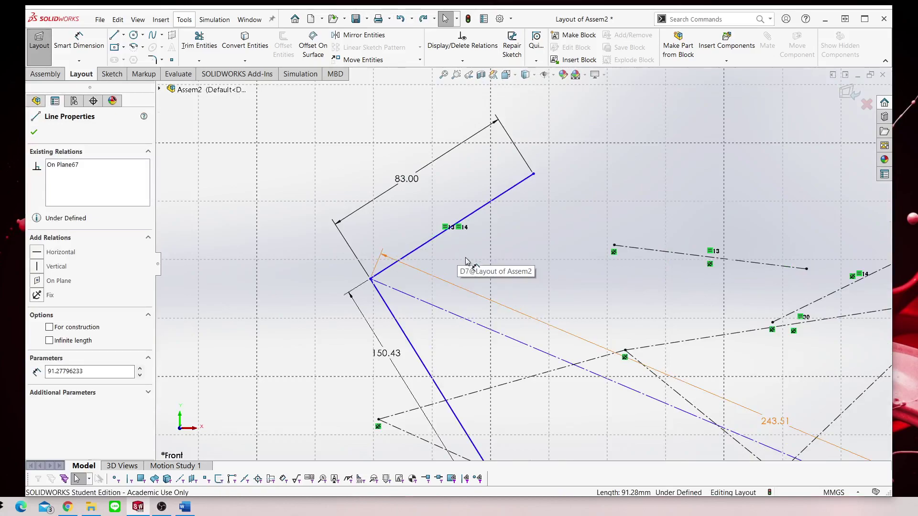
Add a 90.86° angle between the 83.00 line and the long left link.
click(96, 44)
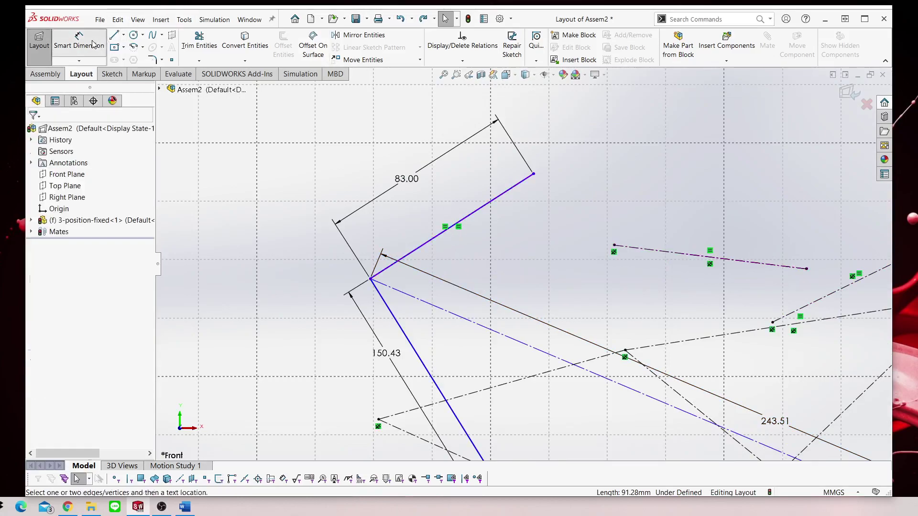
click(434, 238)
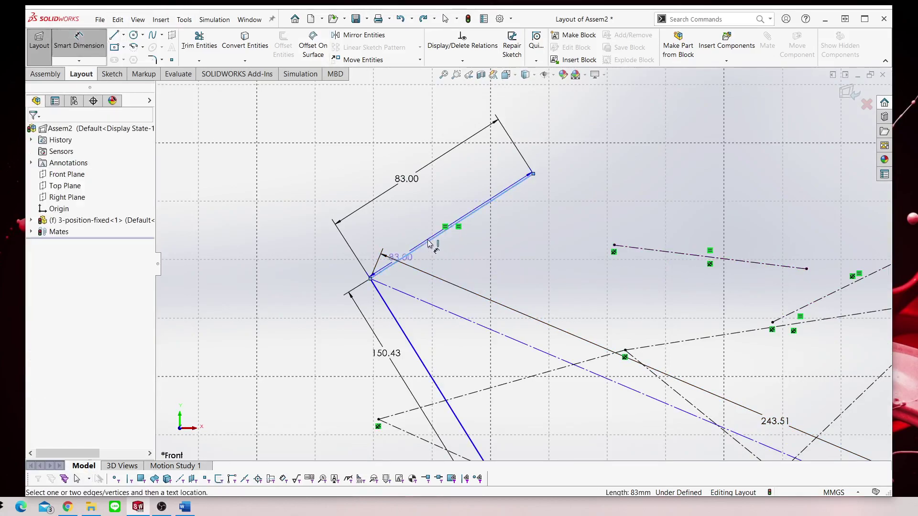
click(403, 328)
click(523, 283)
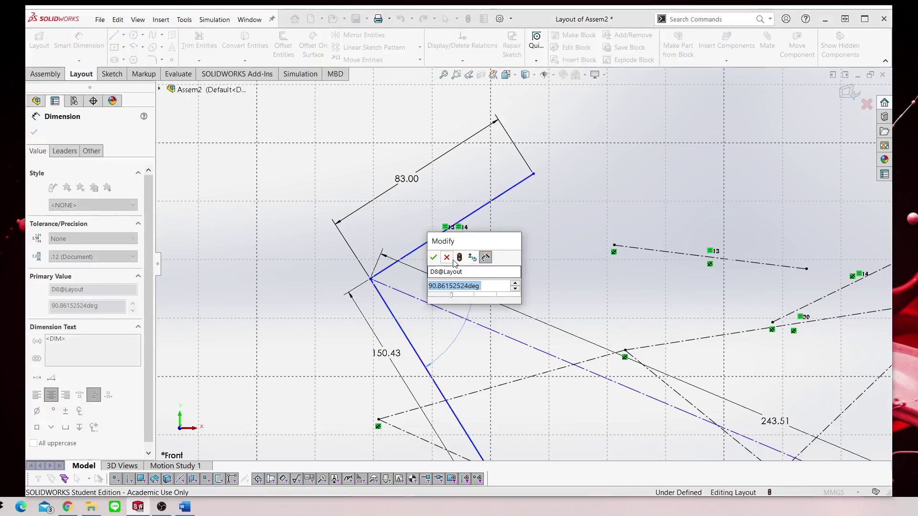
click(433, 258)
key(f)
scroll(571, 321, down, 2)
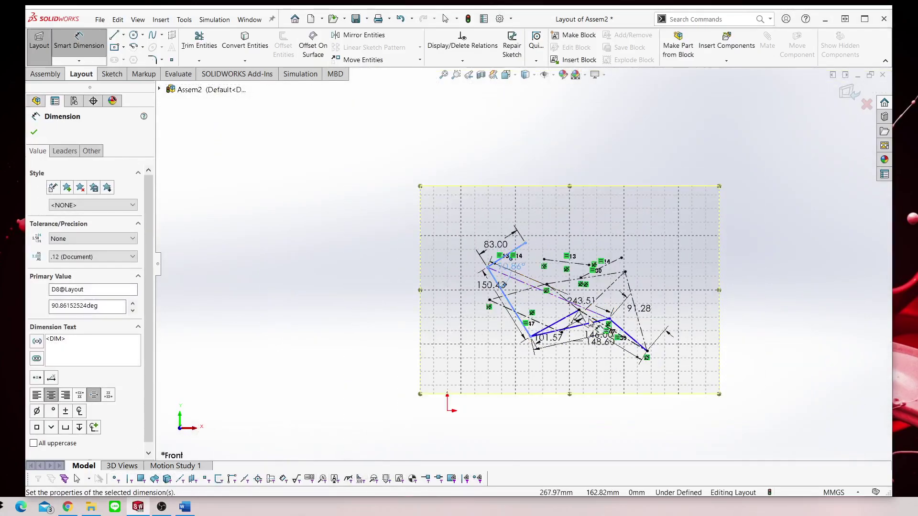
scroll(572, 321, down, 2)
key(Escape)
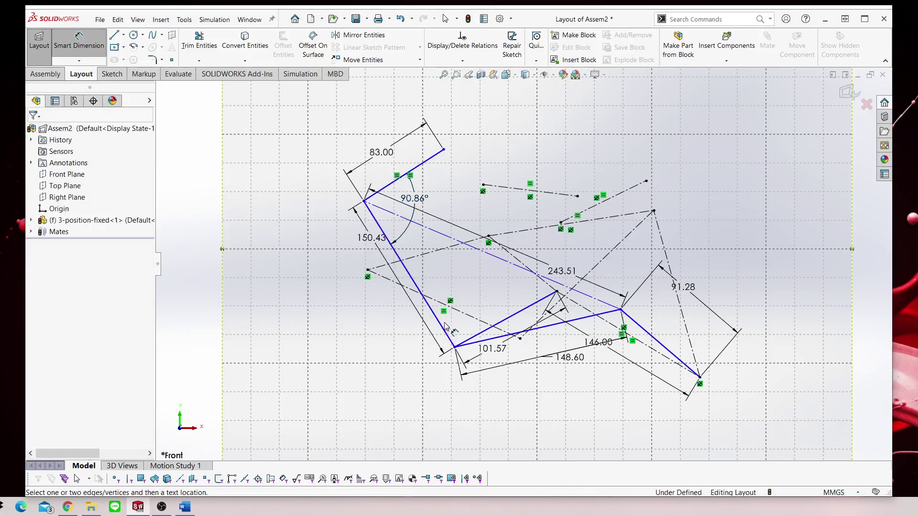
Cancel the over-defining 109.04° angle between the bottom links and fit the layout.
click(562, 323)
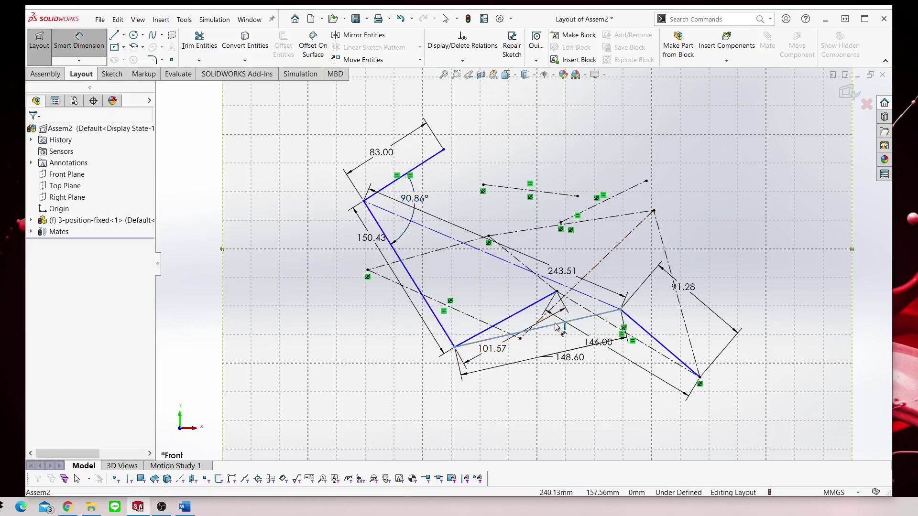
click(426, 299)
click(455, 293)
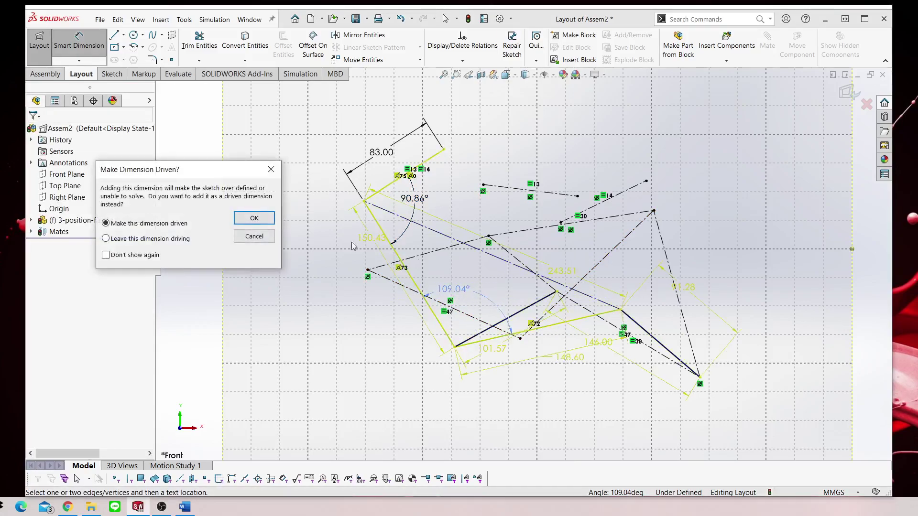
click(254, 219)
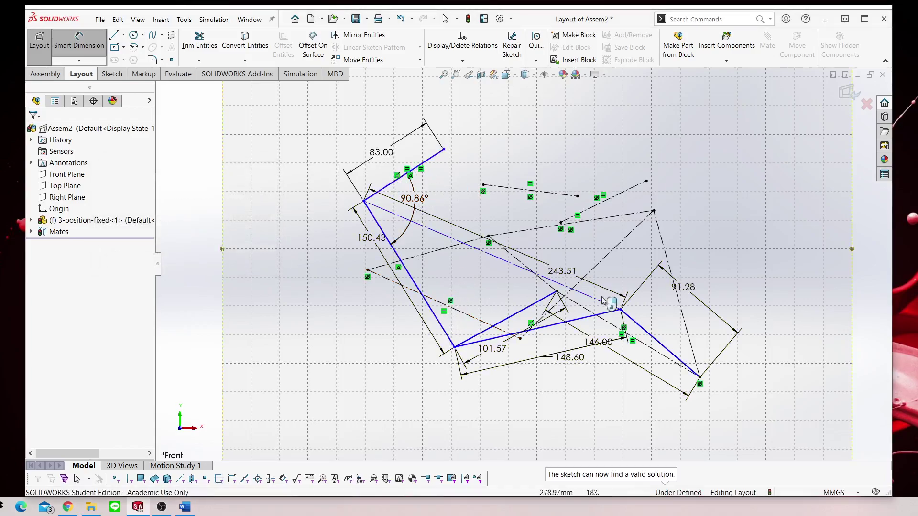
key(Escape)
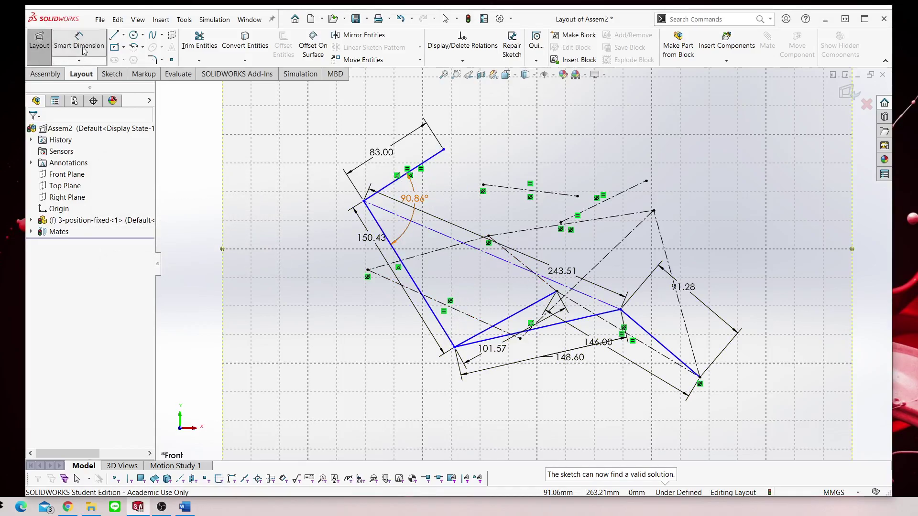
key(f)
key(f)
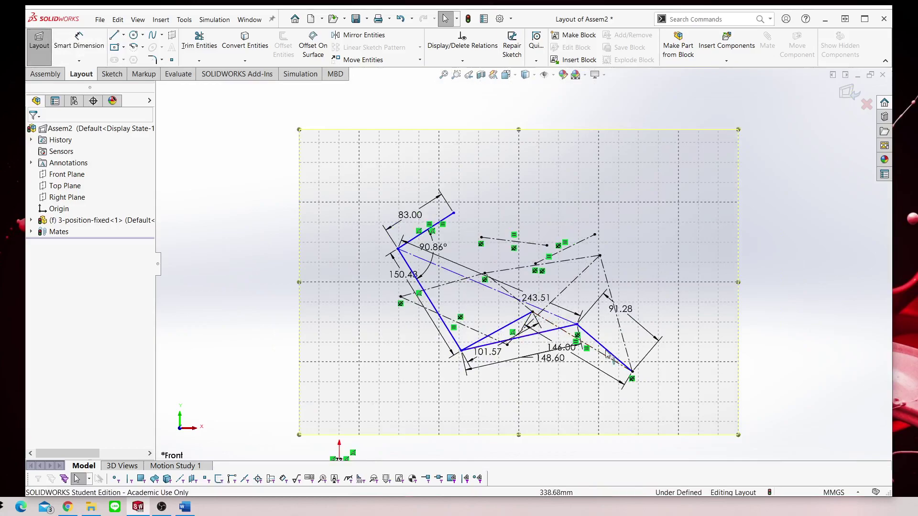
click(592, 340)
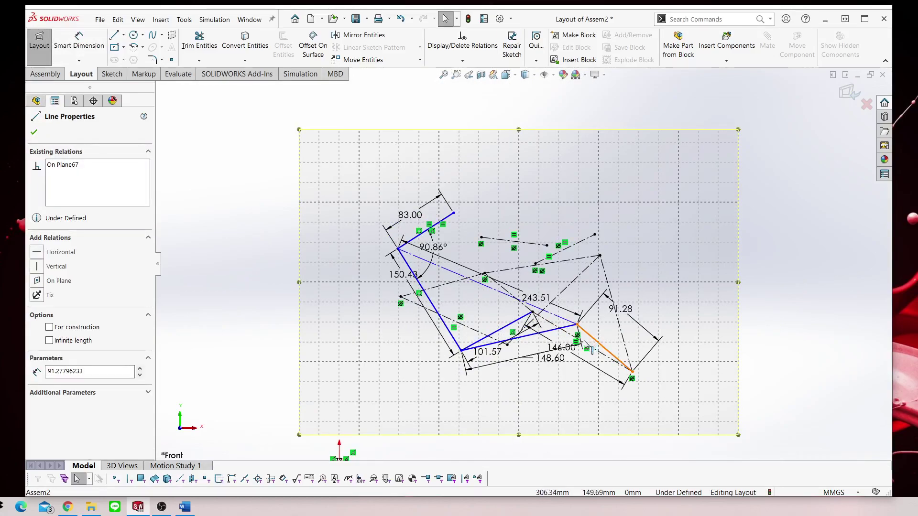
drag(584, 343, 586, 339)
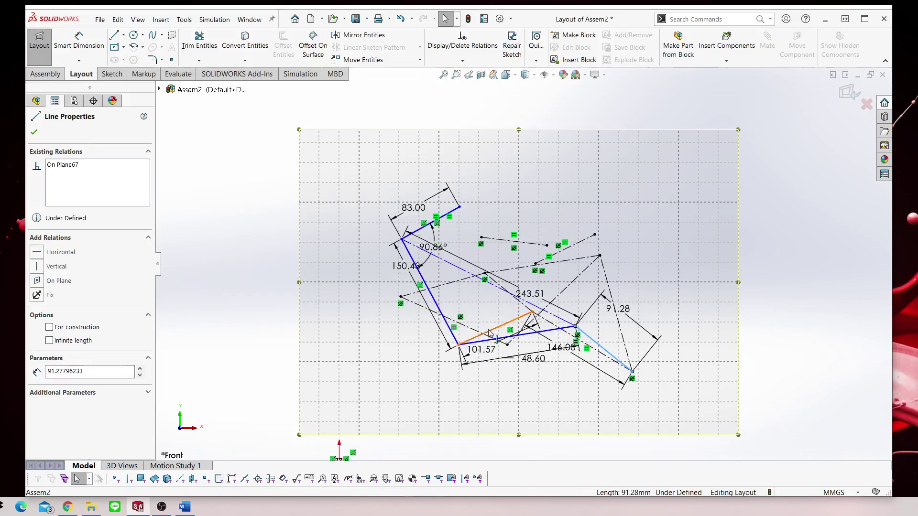
drag(492, 338, 505, 343)
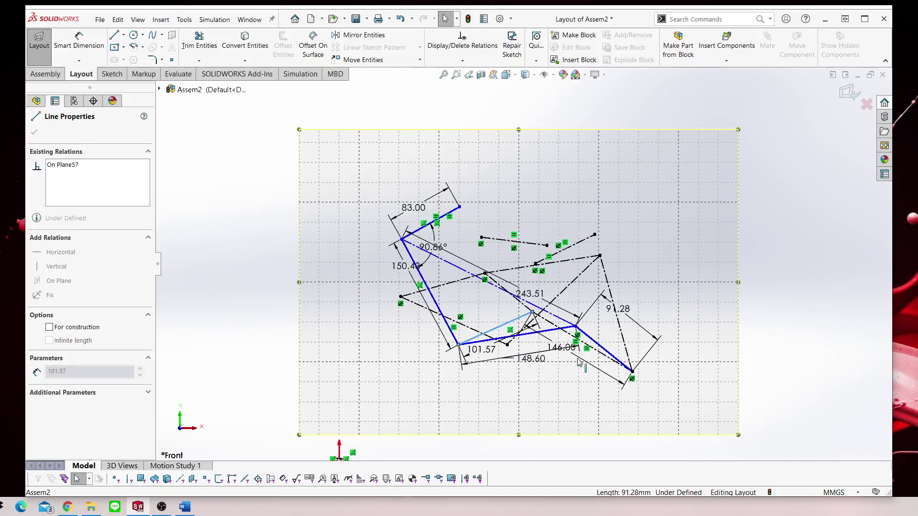
mouse_move(458, 308)
mouse_down()
mouse_move(466, 350)
mouse_move(446, 296)
mouse_move(465, 355)
mouse_move(578, 367)
mouse_move(504, 327)
mouse_move(577, 380)
mouse_move(571, 334)
mouse_up()
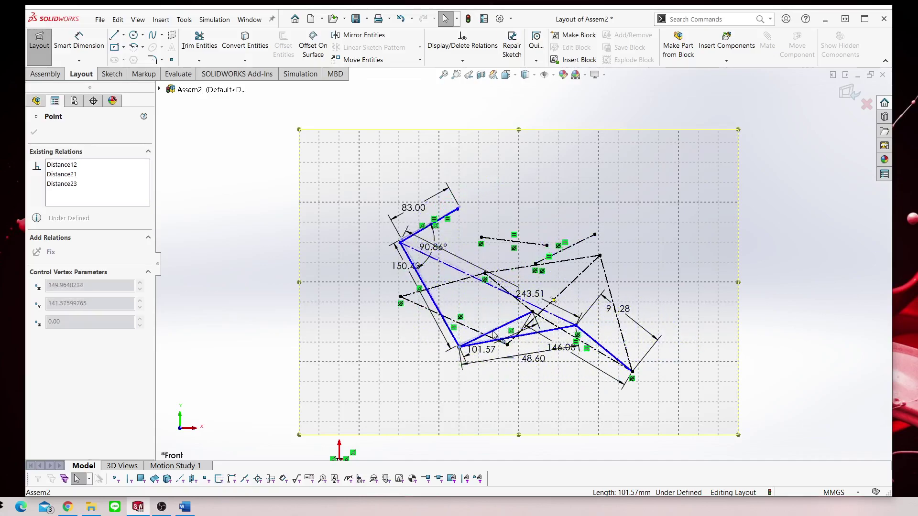
mouse_move(583, 337)
mouse_down()
mouse_move(582, 387)
mouse_move(650, 394)
mouse_move(657, 372)
mouse_up()
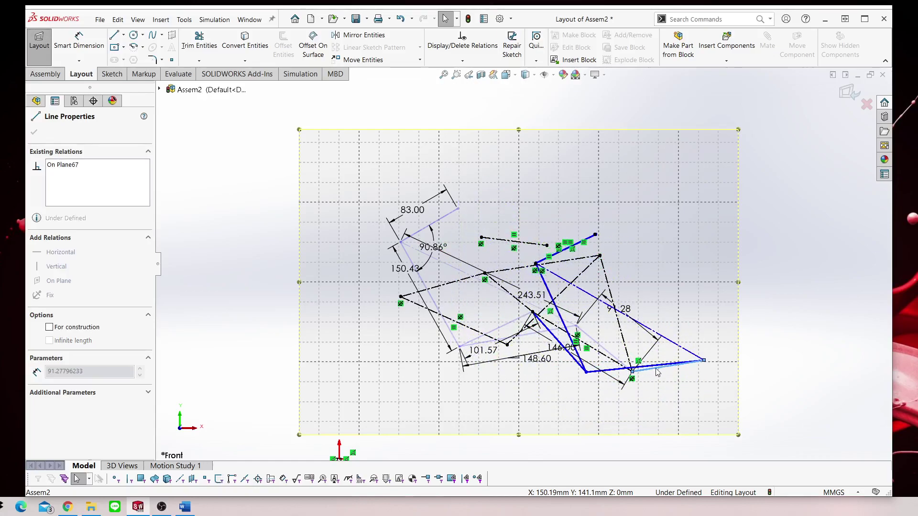
mouse_move(657, 372)
mouse_down()
mouse_move(608, 390)
mouse_move(568, 328)
mouse_up()
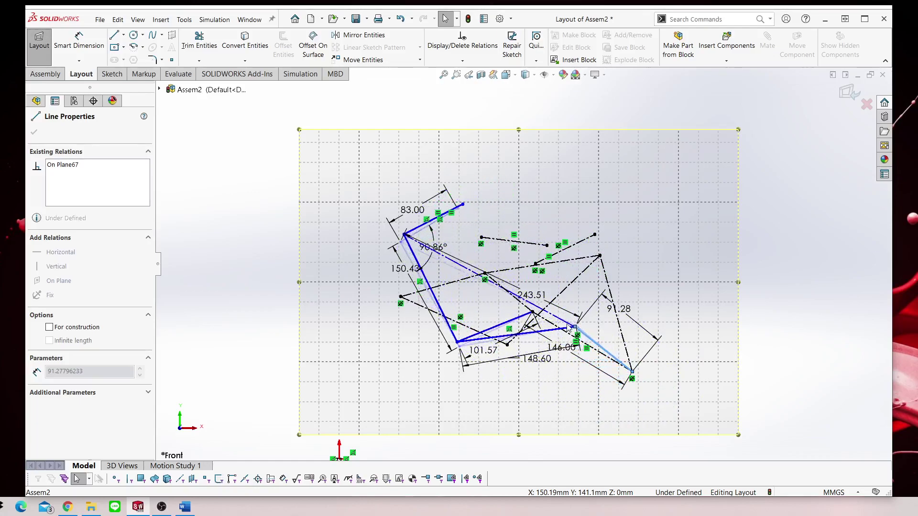
mouse_move(568, 328)
mouse_down()
mouse_move(575, 366)
mouse_move(610, 423)
mouse_move(672, 367)
mouse_up()
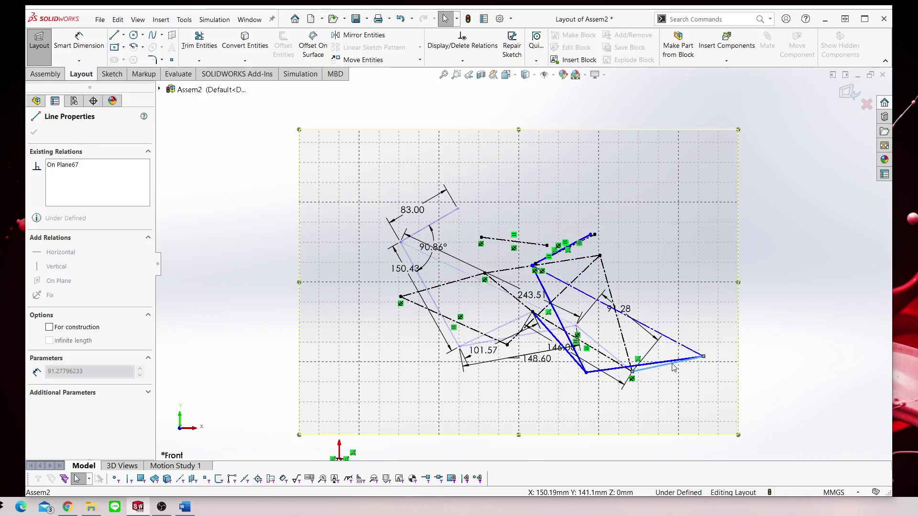
mouse_move(673, 367)
mouse_down()
mouse_move(608, 414)
mouse_move(579, 403)
mouse_move(676, 420)
mouse_move(621, 379)
mouse_move(554, 377)
mouse_move(539, 416)
mouse_move(580, 420)
mouse_move(641, 401)
mouse_move(641, 362)
mouse_move(593, 370)
mouse_move(590, 389)
mouse_move(615, 399)
mouse_move(635, 354)
mouse_move(621, 406)
mouse_move(631, 439)
mouse_move(632, 371)
mouse_move(619, 364)
mouse_up()
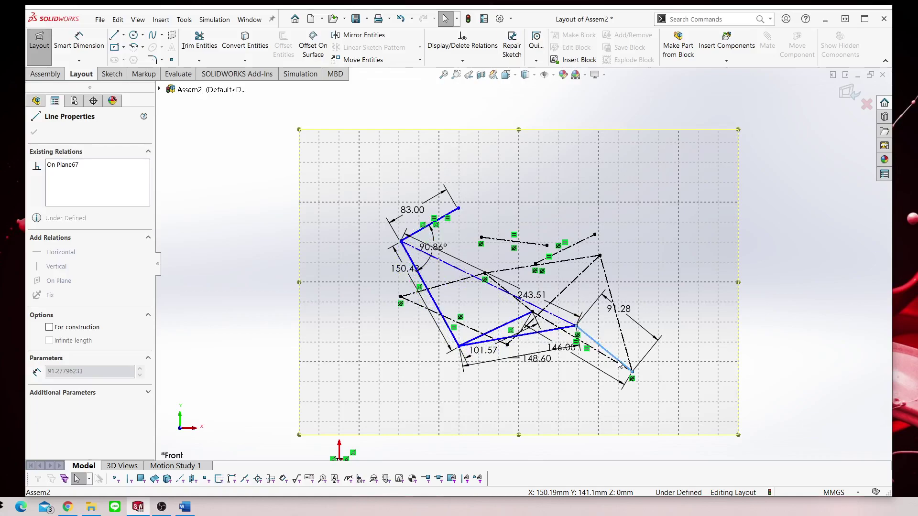
click(637, 203)
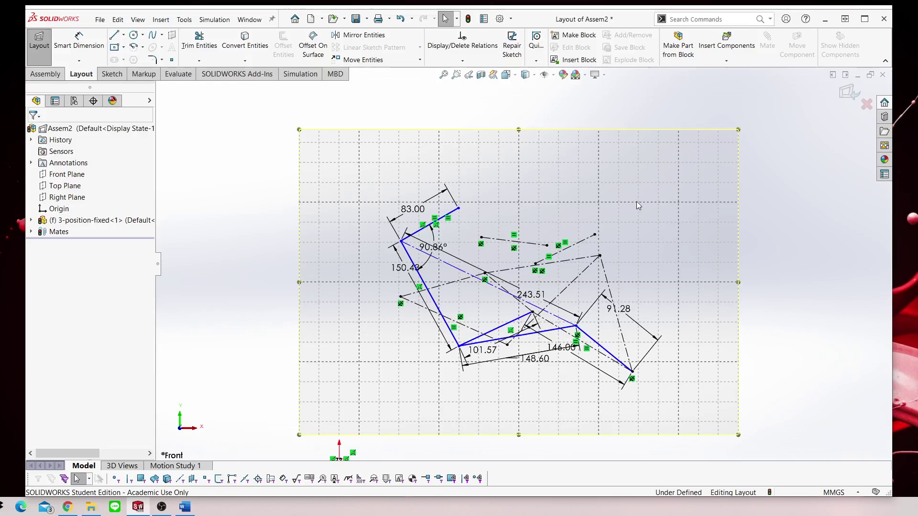
Swing the linkage by dragging the 91.28 link, then move the 148.60 dimension lower.
scroll(600, 196, down, 2)
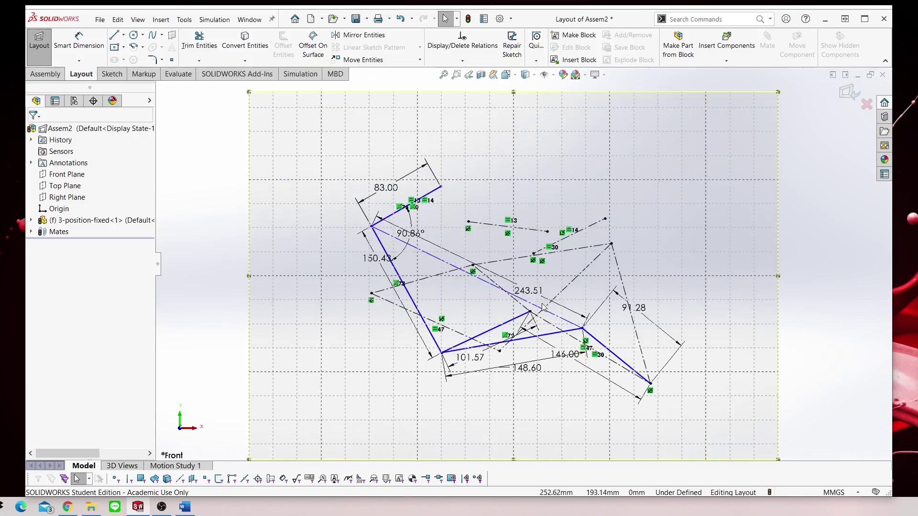
scroll(556, 312, up, 3)
scroll(607, 261, down, 2)
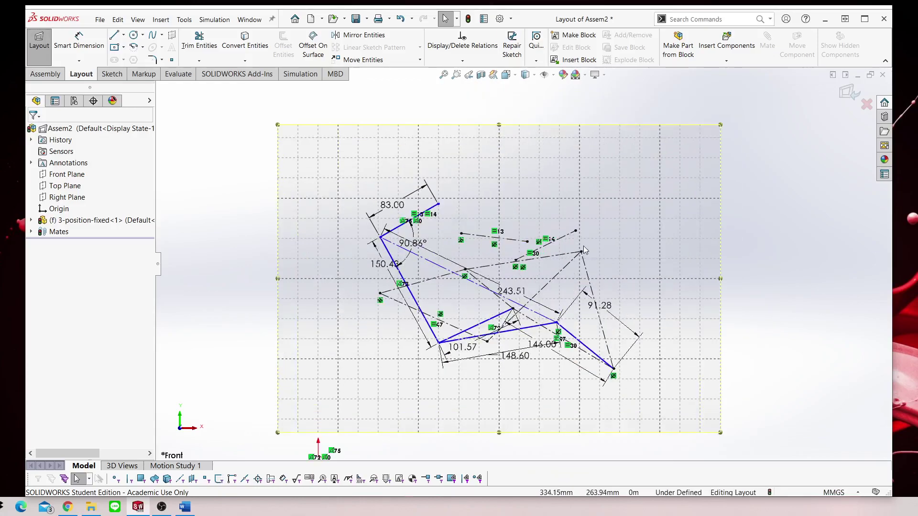
scroll(376, 163, up, 1)
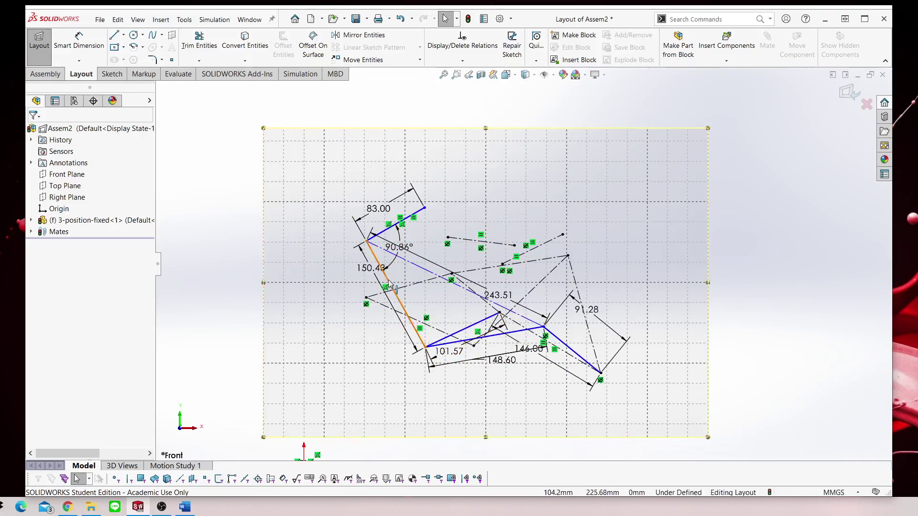
scroll(487, 280, down, 1)
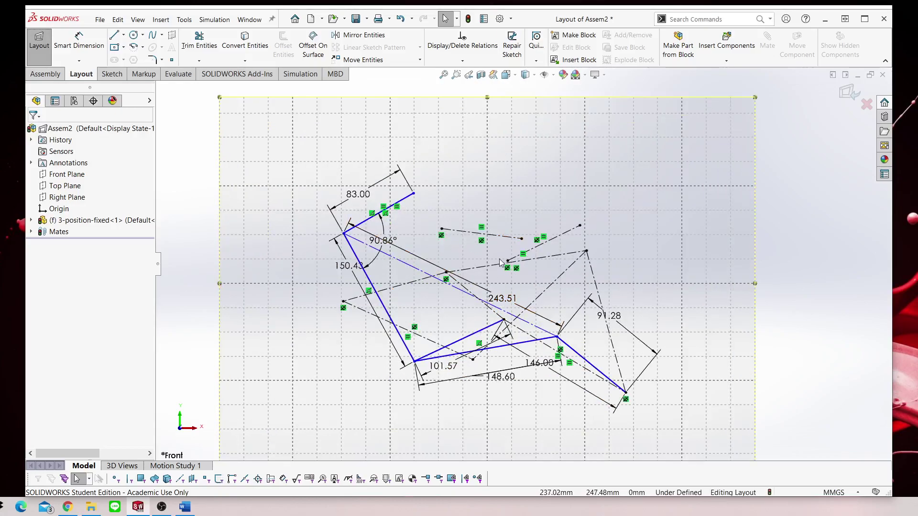
scroll(501, 262, up, 1)
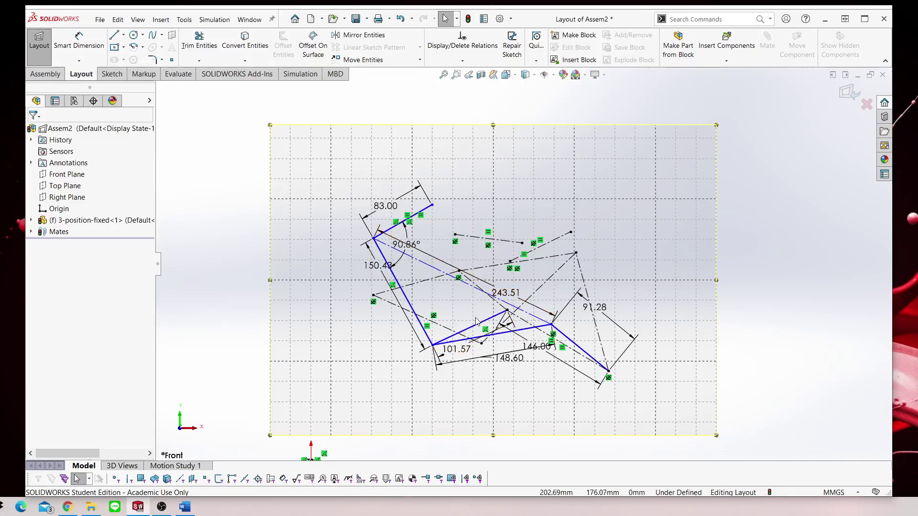
scroll(466, 313, down, 1)
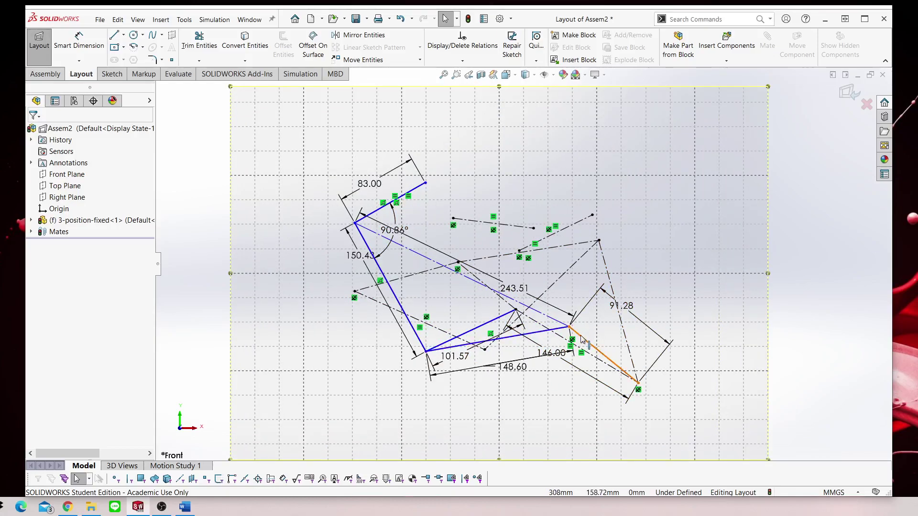
mouse_move(582, 339)
mouse_down()
mouse_move(620, 420)
mouse_move(595, 380)
mouse_move(638, 388)
mouse_move(599, 371)
mouse_up()
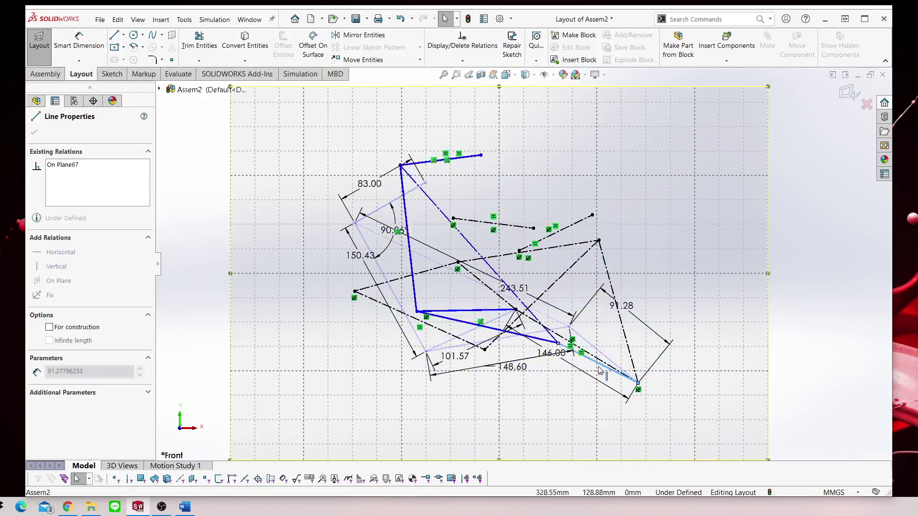
mouse_move(599, 370)
mouse_down()
mouse_move(591, 392)
mouse_move(617, 421)
mouse_move(656, 395)
mouse_up()
drag(647, 393, 595, 355)
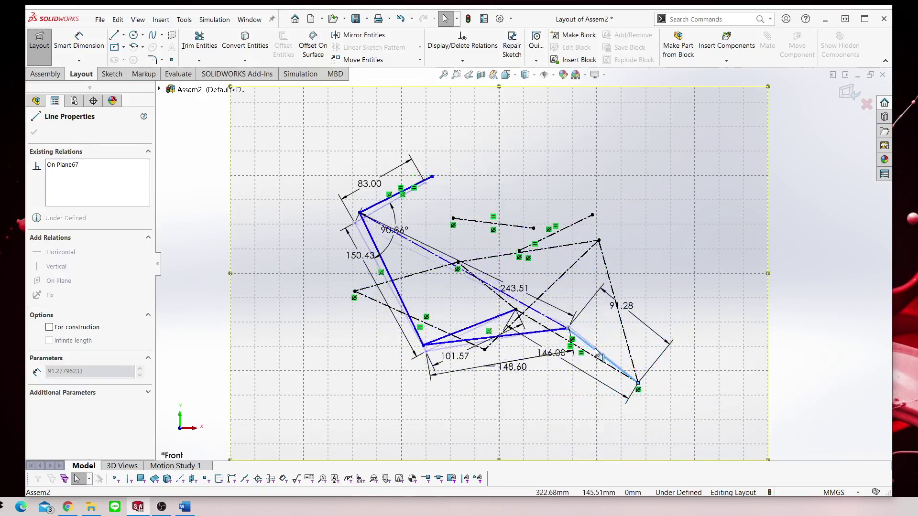
click(639, 228)
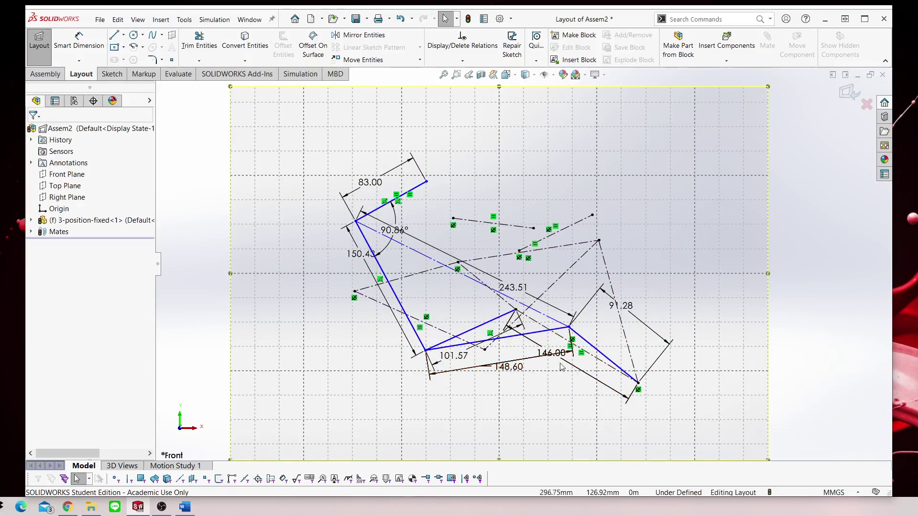
mouse_move(509, 366)
mouse_down()
mouse_move(508, 375)
mouse_move(452, 329)
mouse_up()
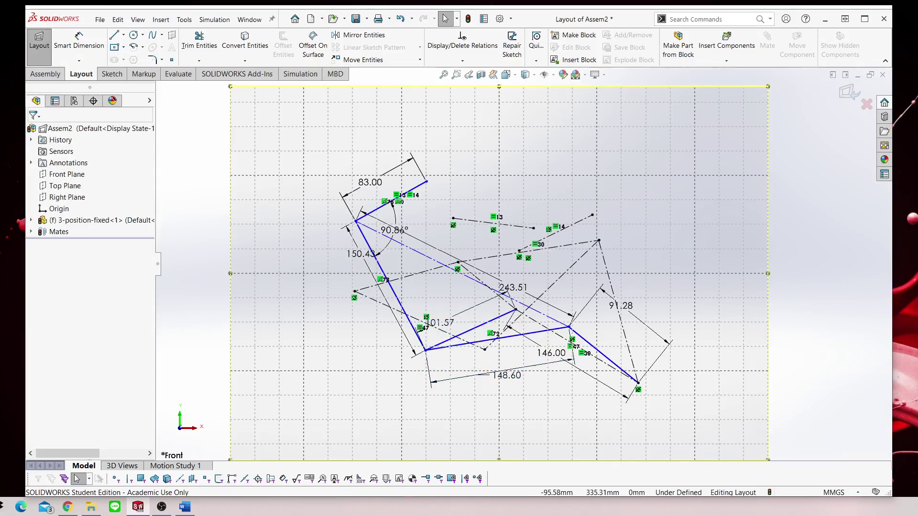